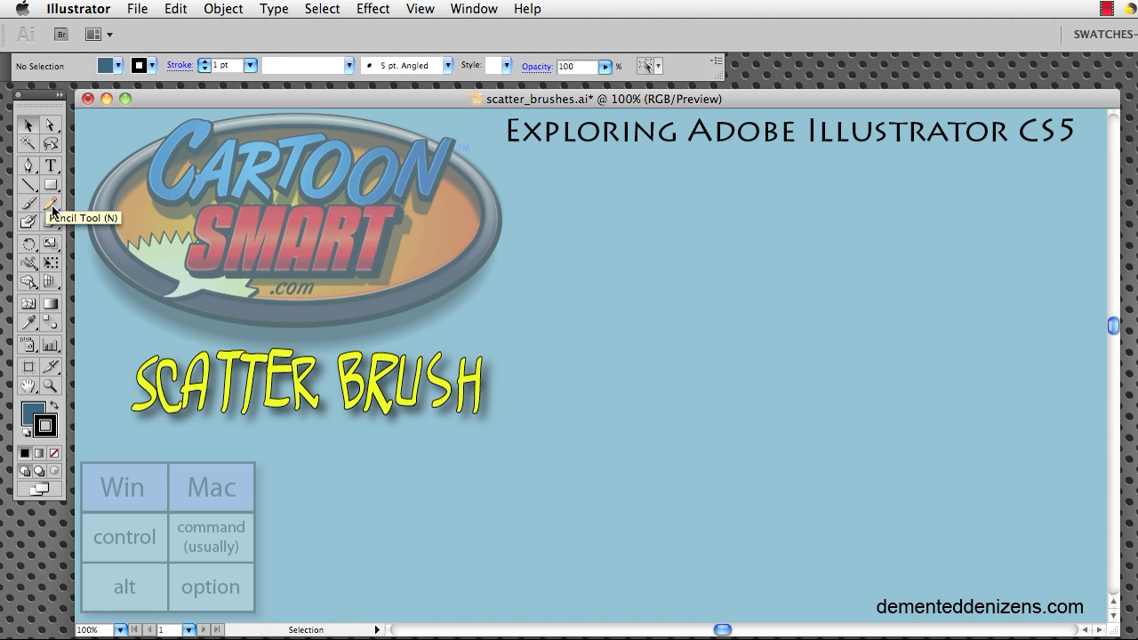
- Examine the available brush definitions, the Control bar's display options, and the list of panels that can be shown
{"action": "left_click", "coordinate": [448, 65]}
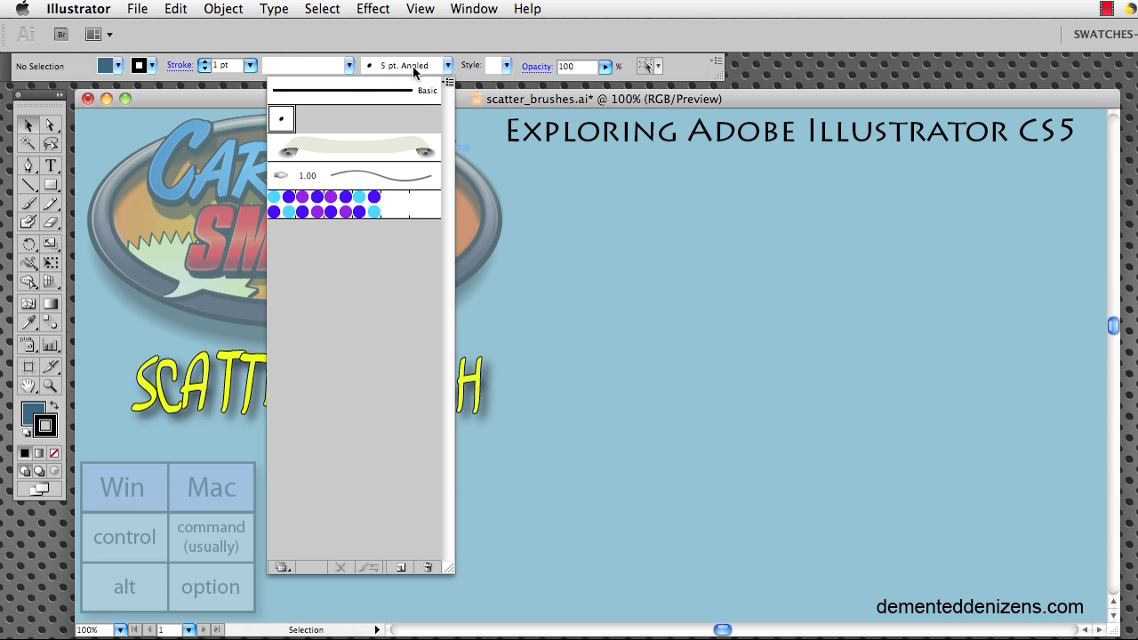
{"action": "left_click", "coordinate": [475, 46]}
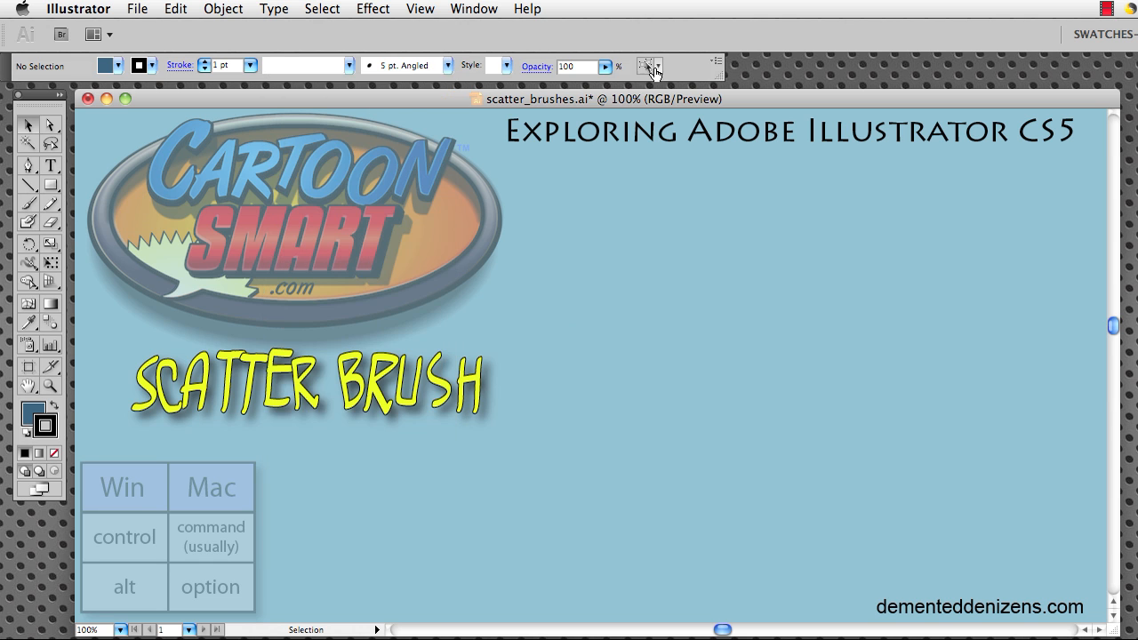
{"action": "left_click", "coordinate": [717, 65]}
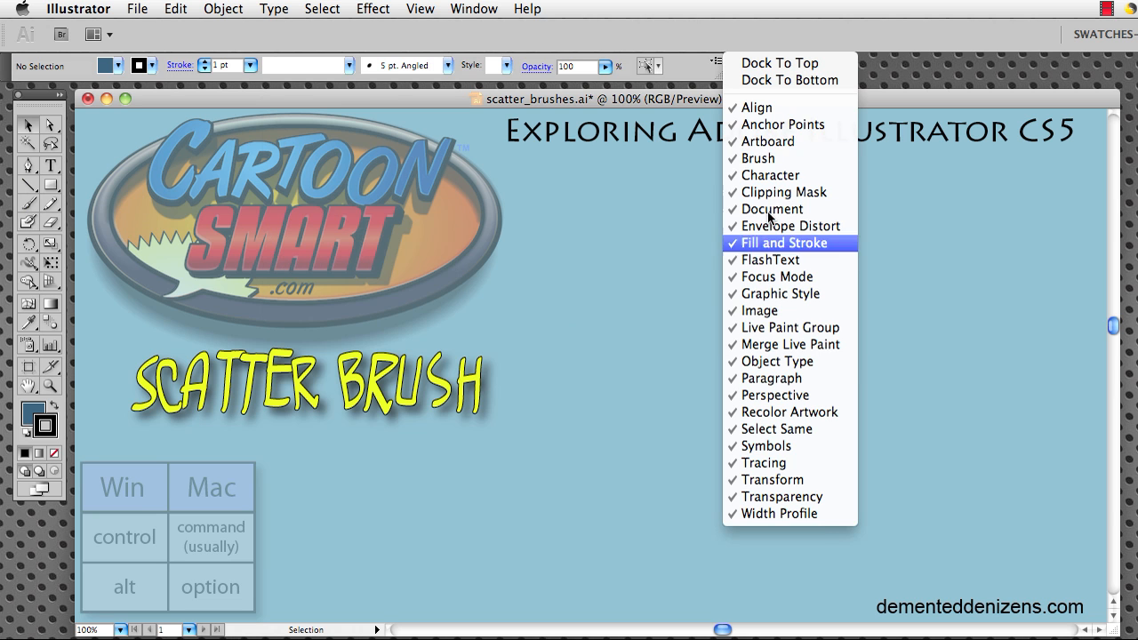
{"action": "left_click", "coordinate": [765, 160]}
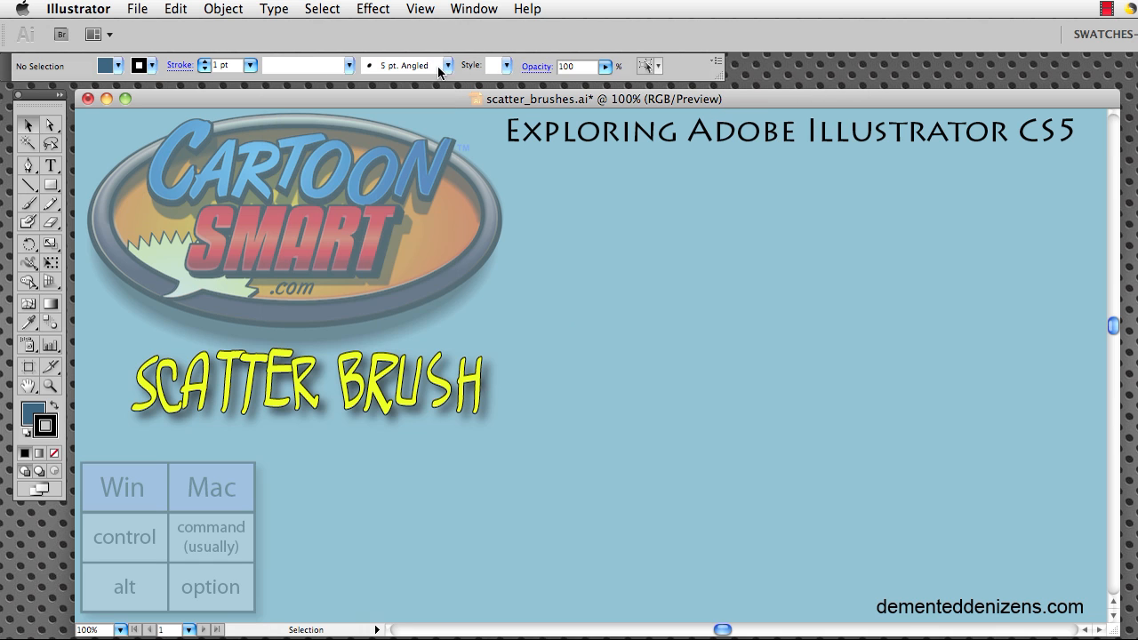
{"action": "left_click", "coordinate": [448, 65]}
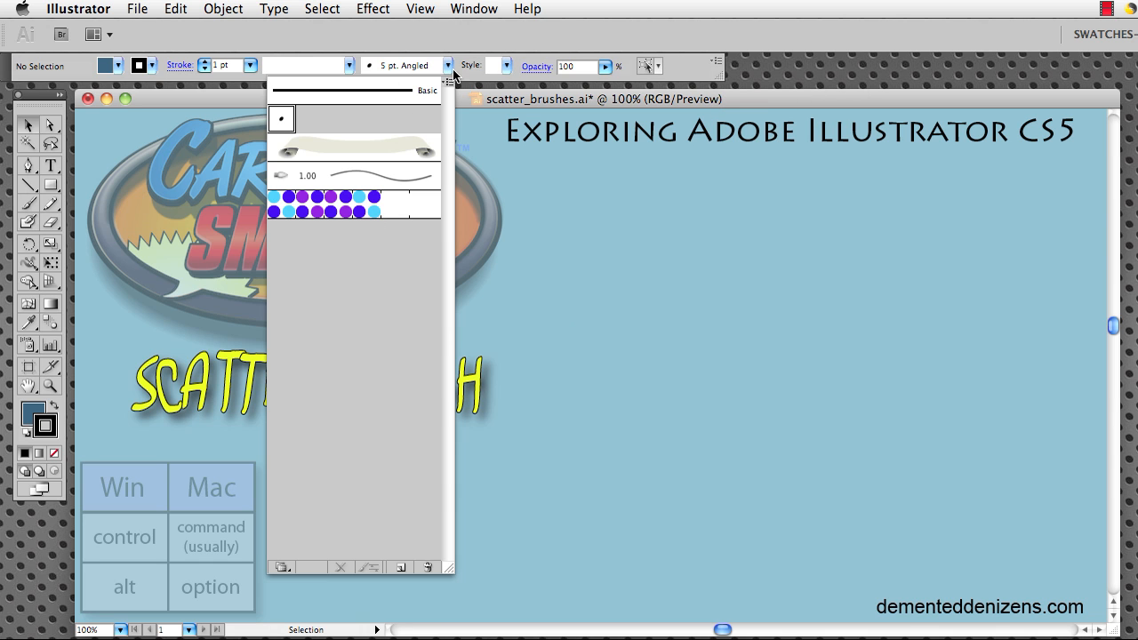
{"action": "left_click", "coordinate": [451, 36]}
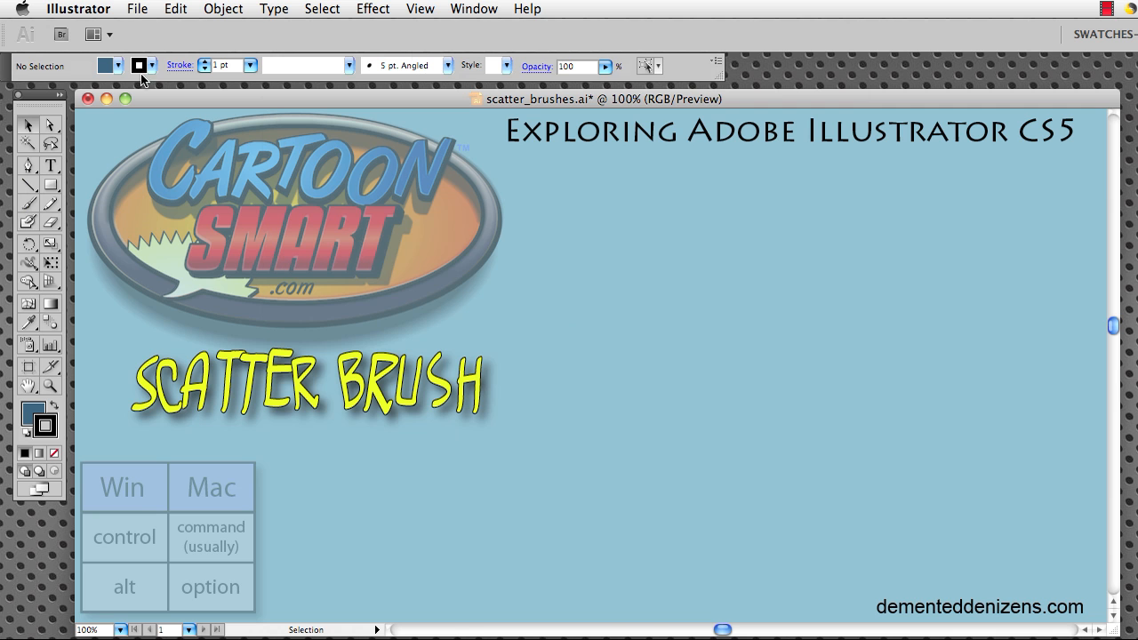
{"action": "left_click", "coordinate": [473, 10]}
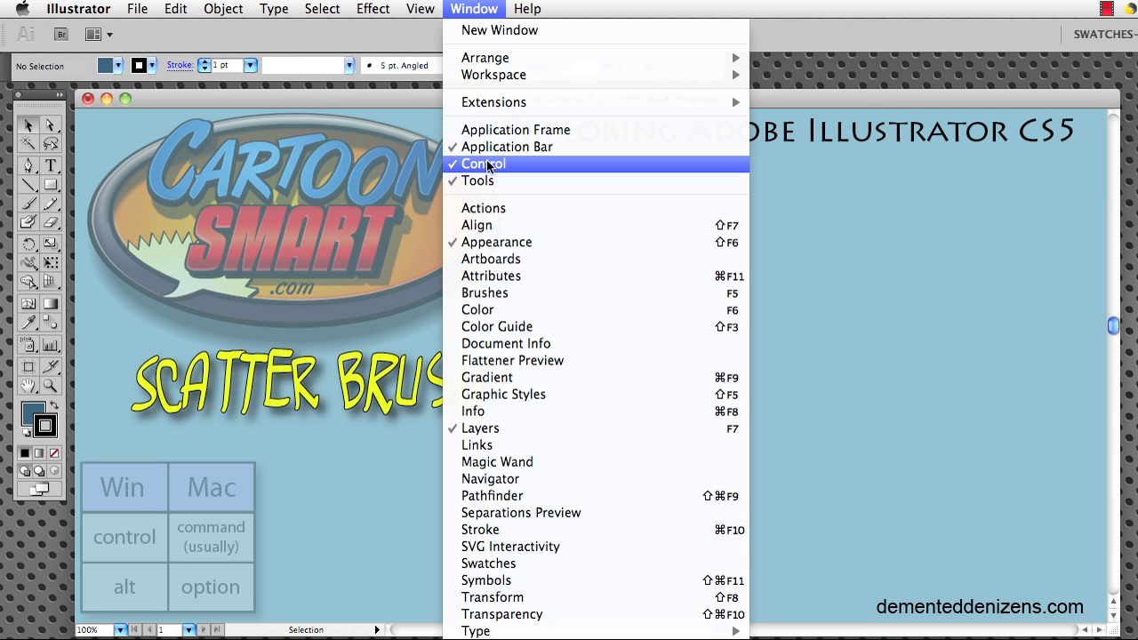
{"action": "left_click", "coordinate": [479, 8]}
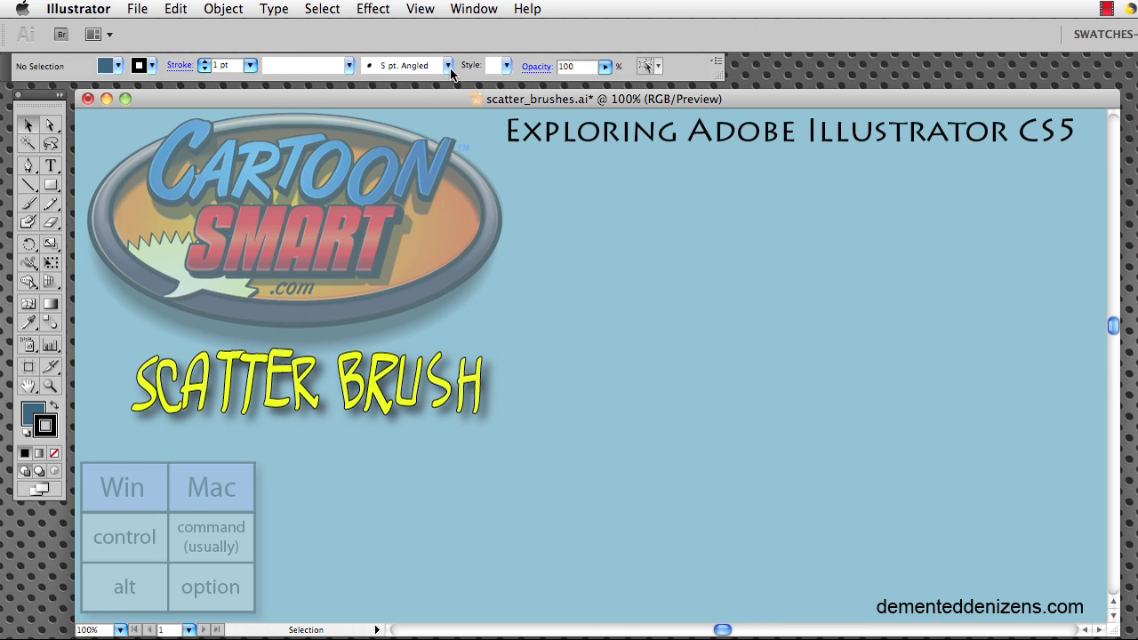
- Show the Brushes panel, place it over the empty canvas area, and compare it with the Control bar's brush list
{"action": "left_click", "coordinate": [475, 9]}
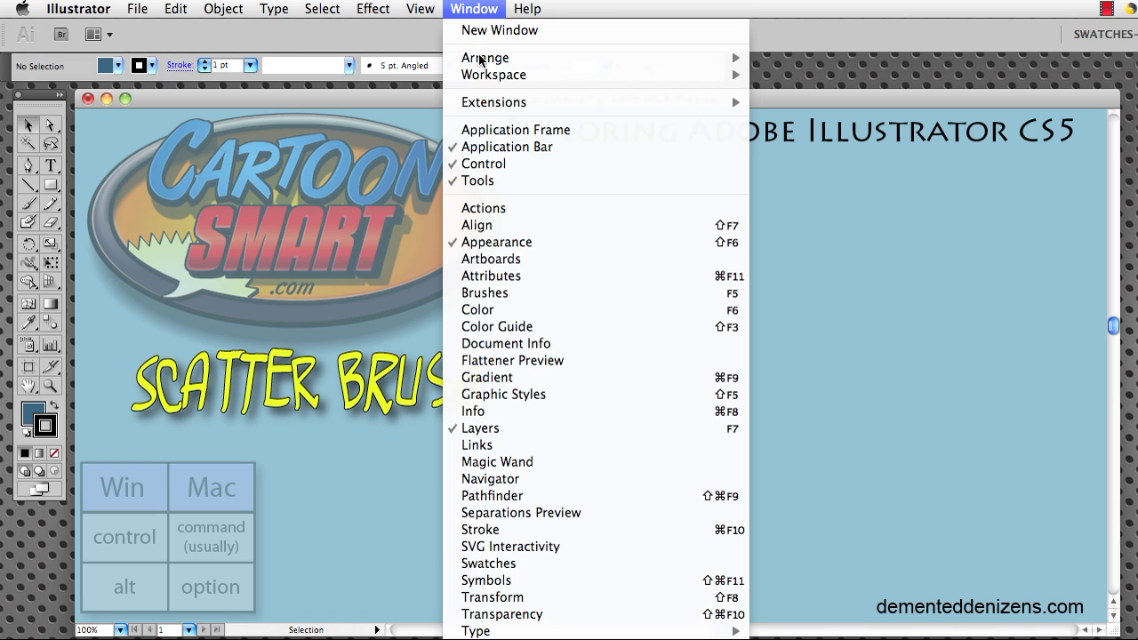
{"action": "left_click", "coordinate": [484, 293]}
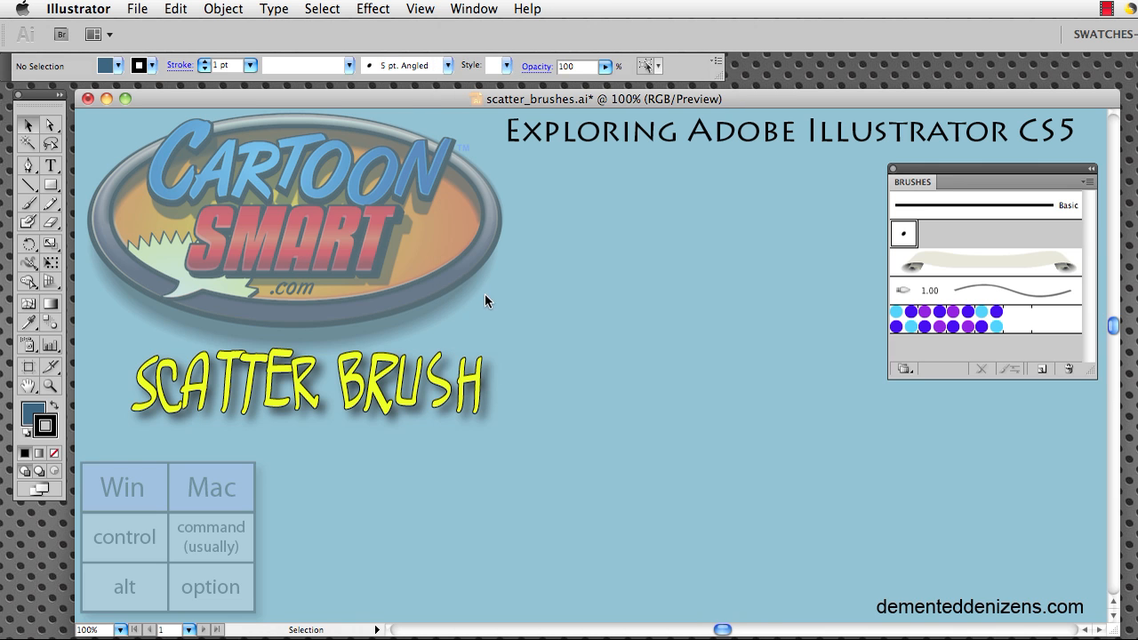
{"action": "left_click_drag", "start_coordinate": [951, 171], "coordinate": [834, 168]}
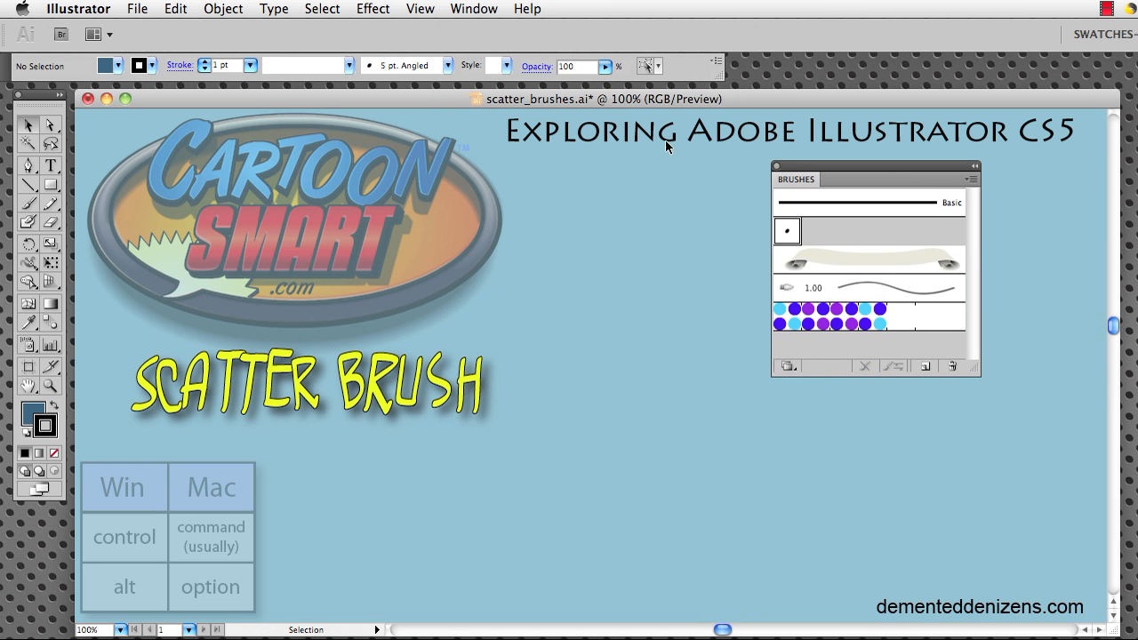
{"action": "left_click", "coordinate": [449, 66]}
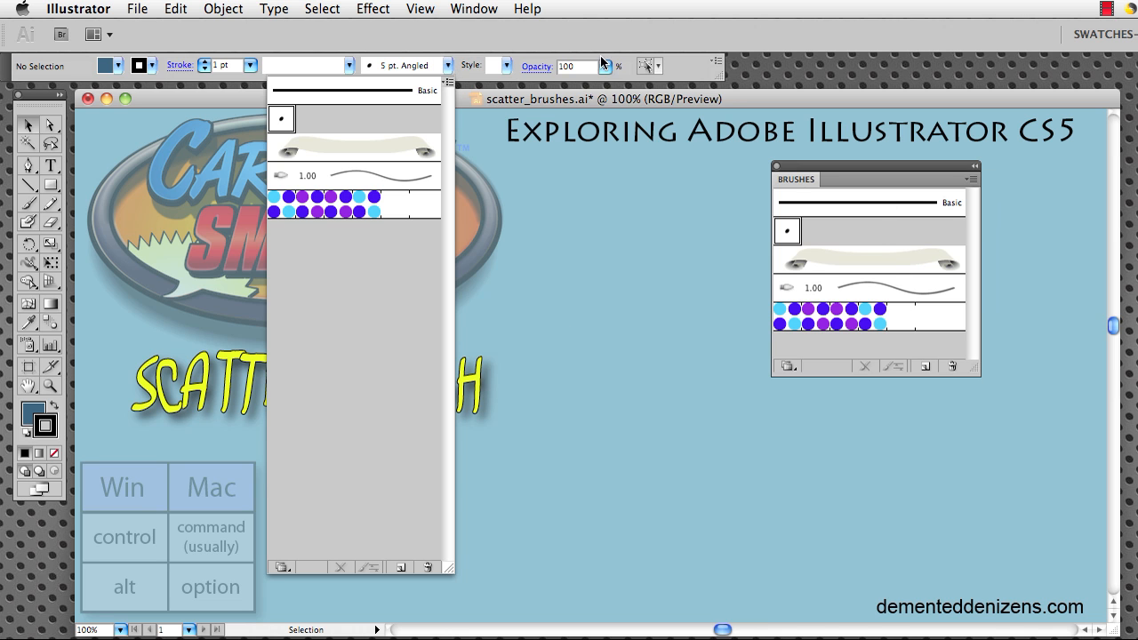
{"action": "left_click", "coordinate": [543, 35]}
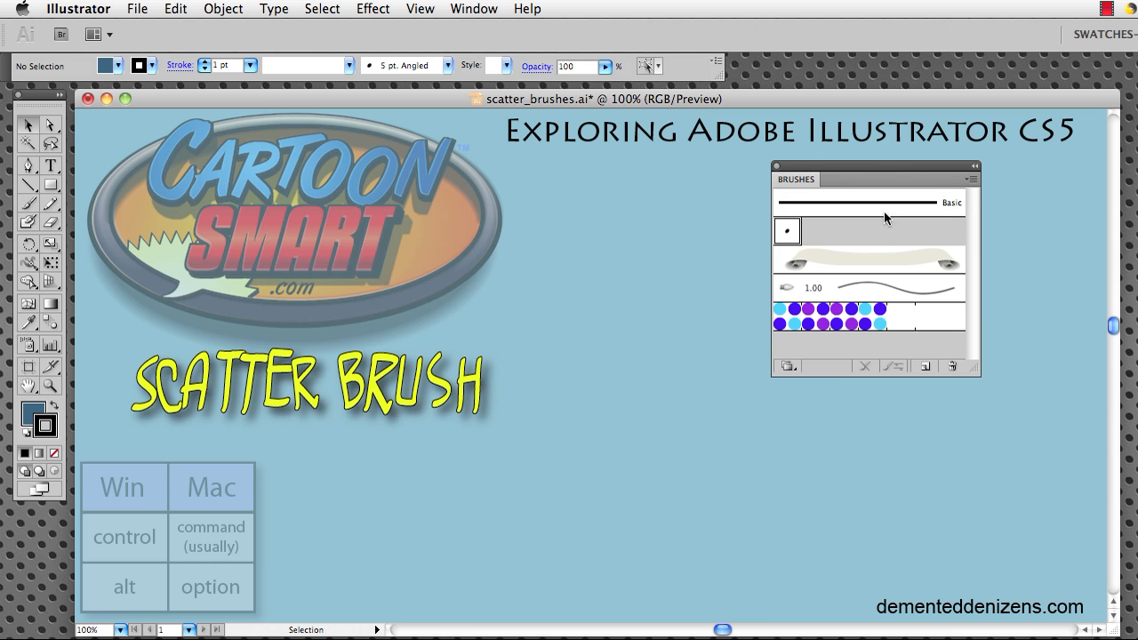
- Move the Brushes panel over the CartoonSmart logo to make room for its options and the brush library lists
{"action": "left_click", "coordinate": [969, 179]}
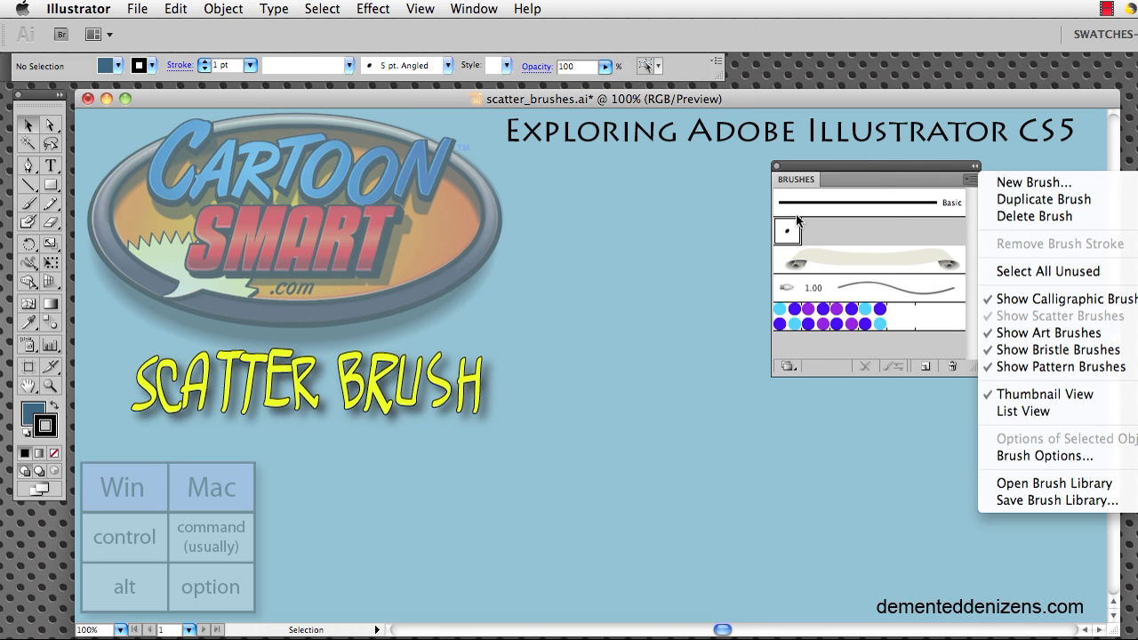
{"action": "left_click", "coordinate": [907, 165]}
{"action": "left_click_drag", "start_coordinate": [908, 165], "coordinate": [774, 168]}
{"action": "left_click", "coordinate": [830, 181]}
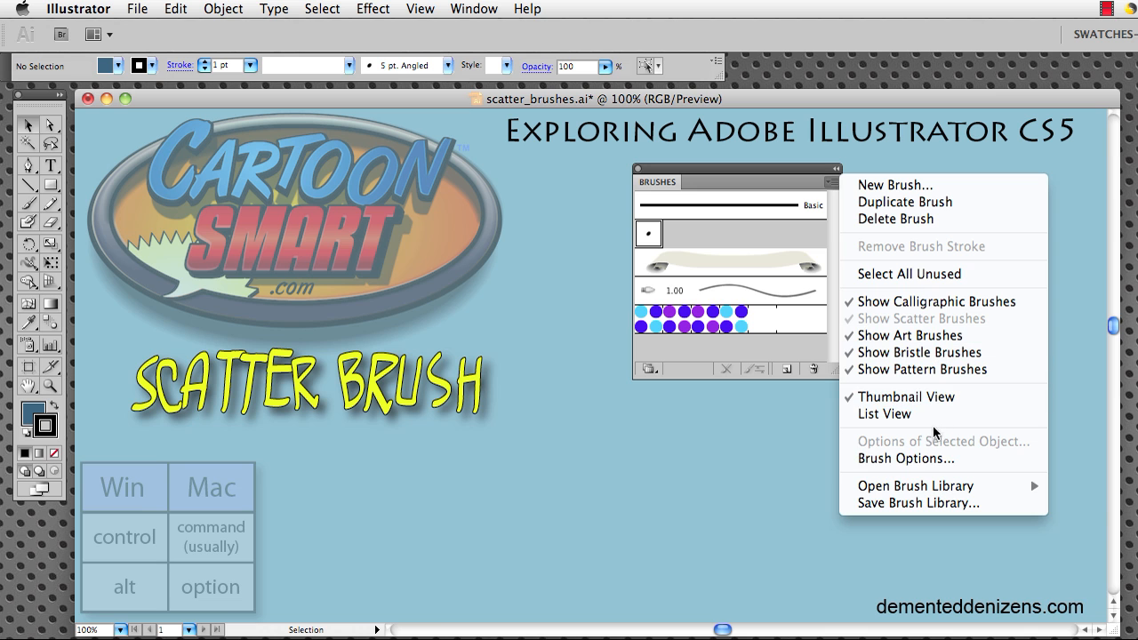
{"action": "left_click", "coordinate": [805, 167]}
{"action": "left_click_drag", "start_coordinate": [807, 167], "coordinate": [639, 161]}
{"action": "left_click", "coordinate": [663, 173]}
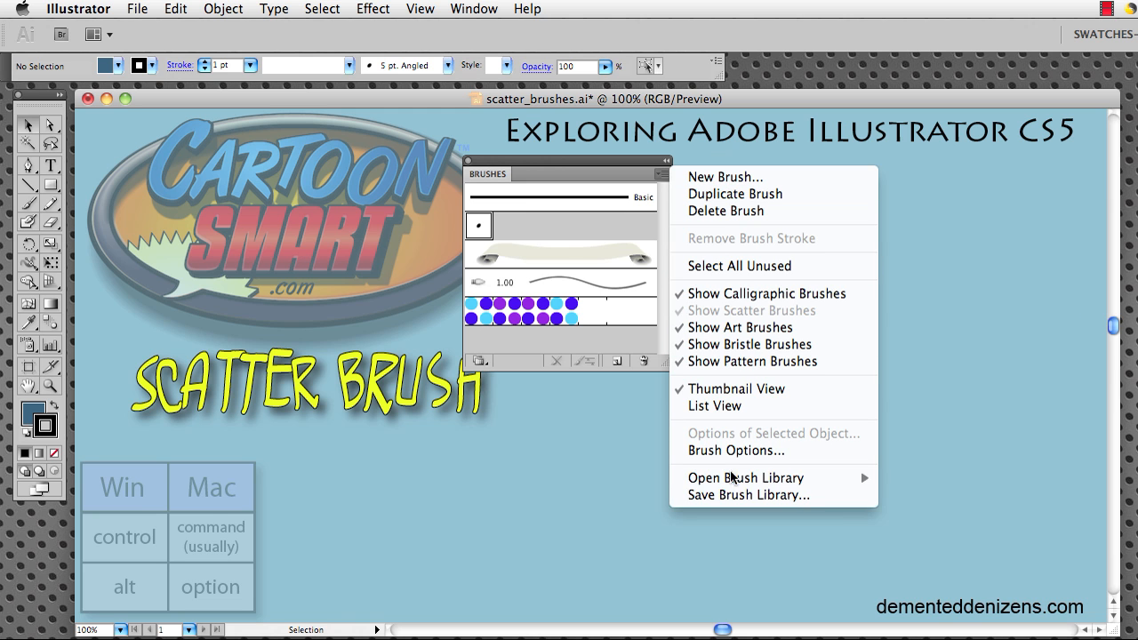
{"action": "mouse_move", "coordinate": [731, 478]}
{"action": "mouse_move", "coordinate": [906, 486]}
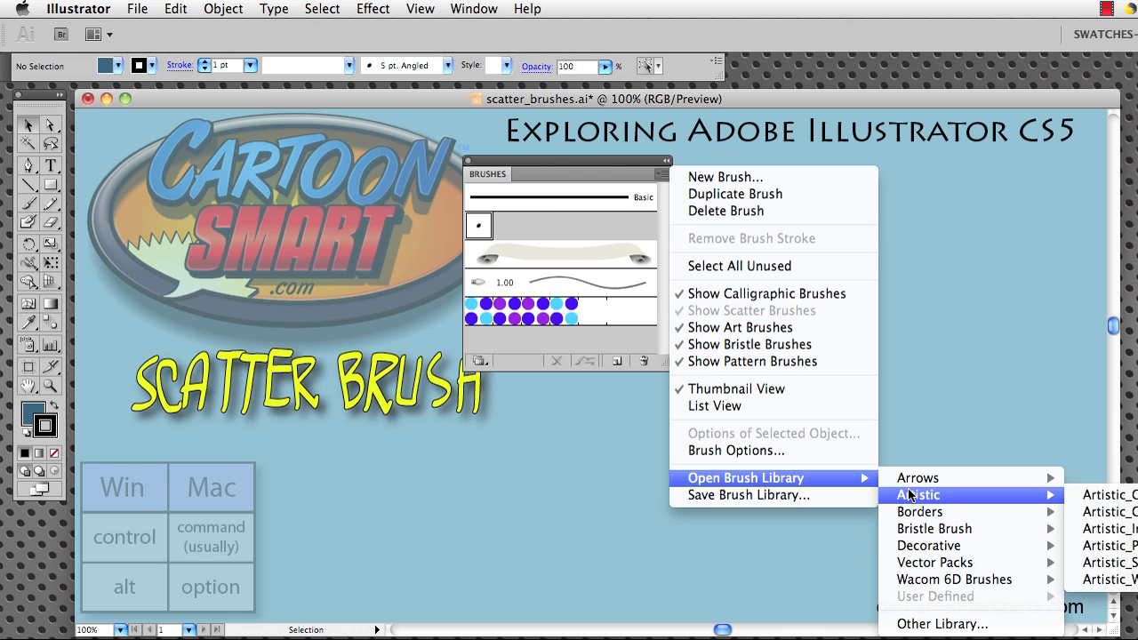
{"action": "mouse_move", "coordinate": [924, 547]}
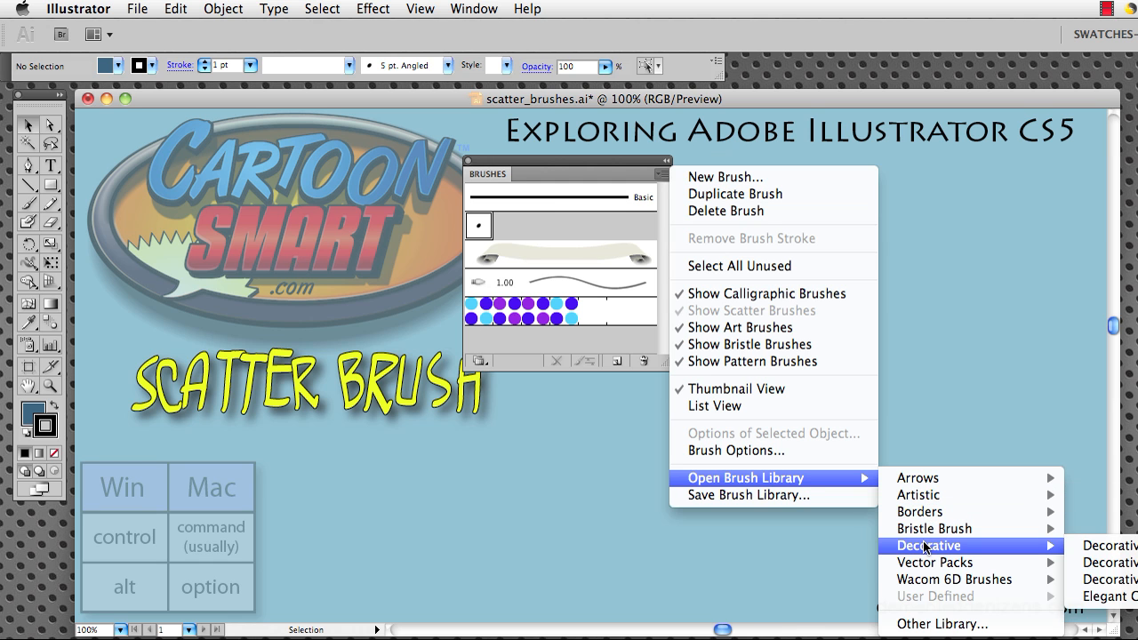
{"action": "left_click", "coordinate": [619, 161]}
{"action": "left_click_drag", "start_coordinate": [620, 161], "coordinate": [356, 141]}
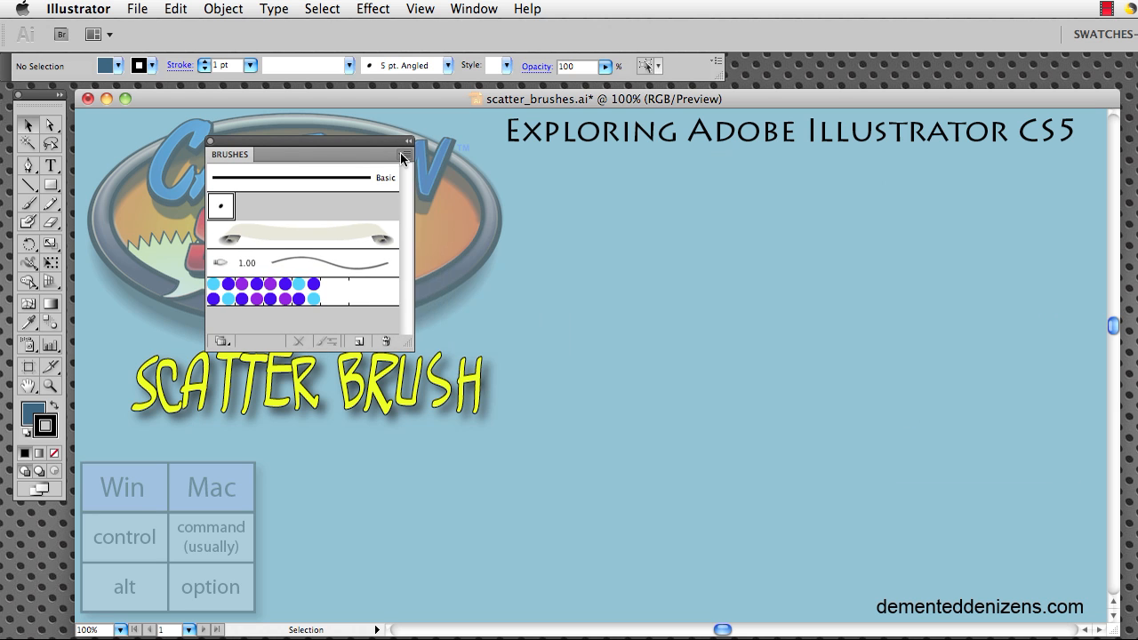
- Open the Decorative_Scatter brush library and add its 16pt. Star brush to the document's brushes
{"action": "left_click", "coordinate": [404, 155]}
{"action": "mouse_move", "coordinate": [495, 459]}
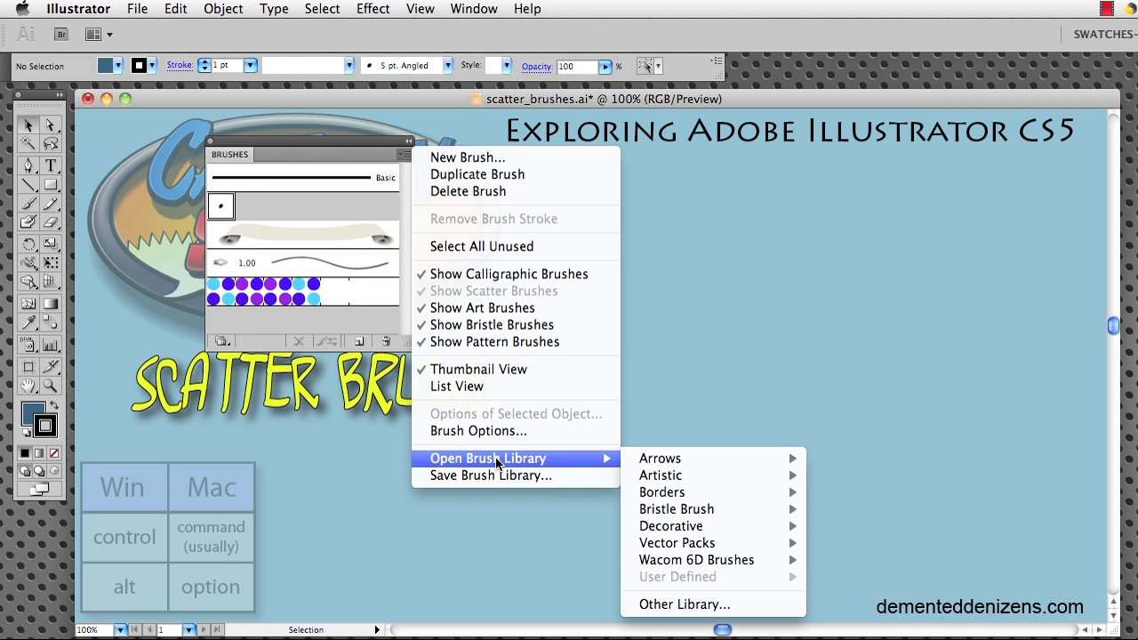
{"action": "mouse_move", "coordinate": [688, 530]}
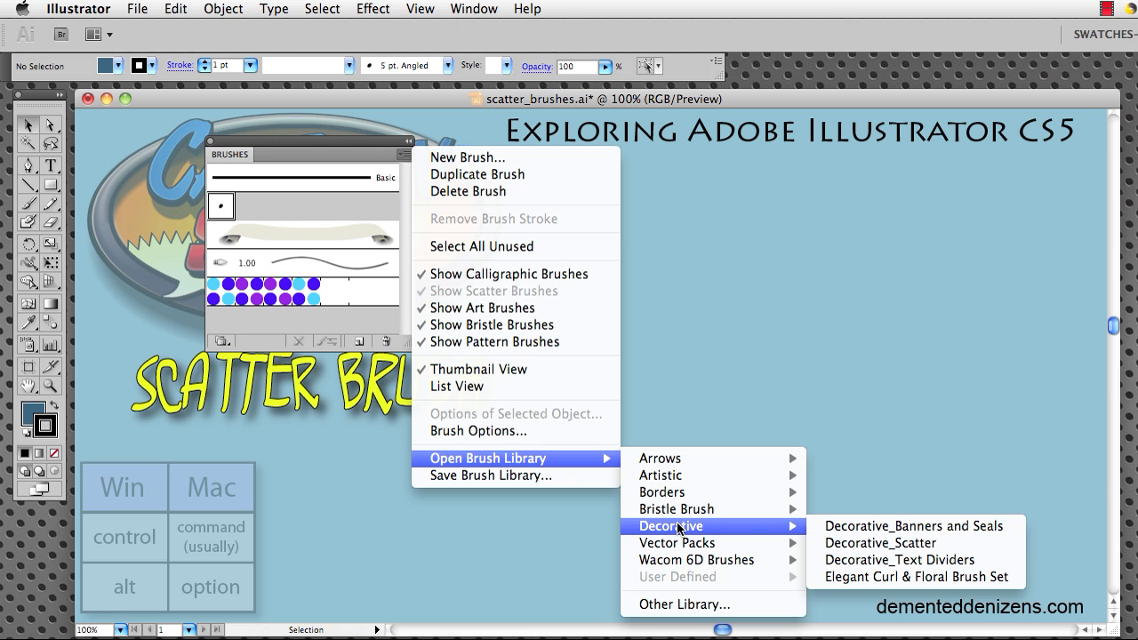
{"action": "left_click", "coordinate": [917, 544]}
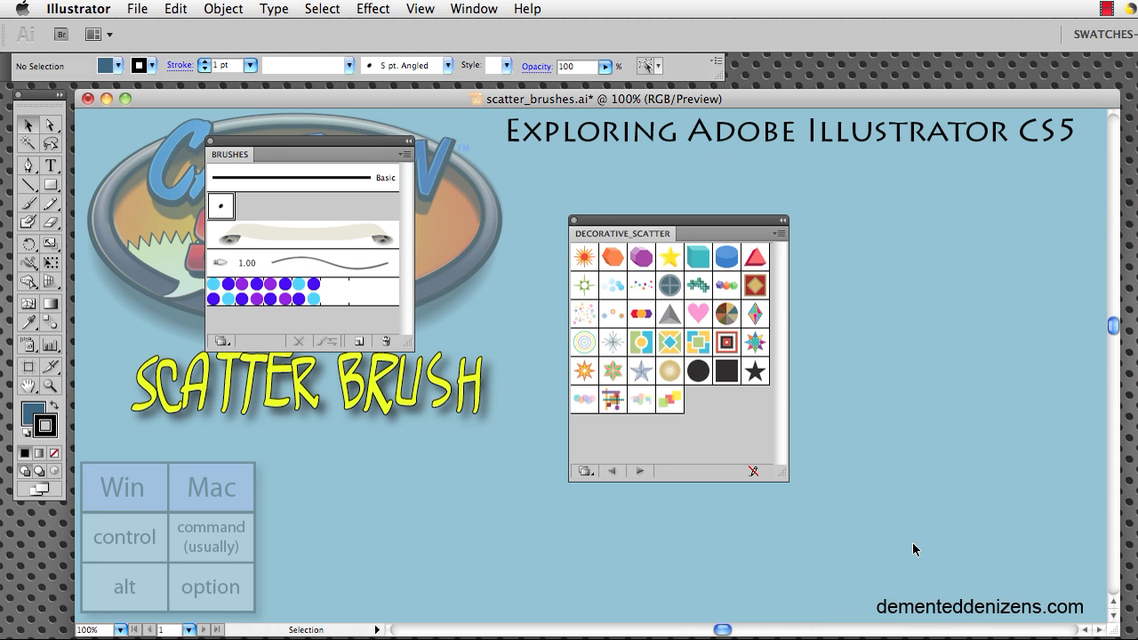
{"action": "left_click_drag", "start_coordinate": [603, 219], "coordinate": [620, 204]}
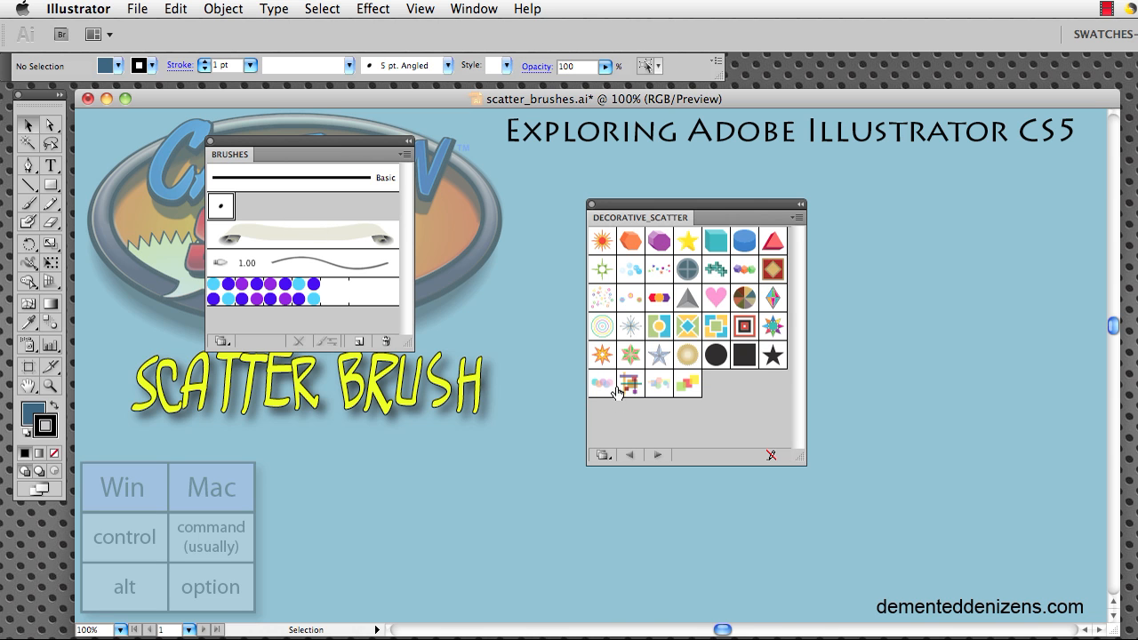
{"action": "left_click", "coordinate": [602, 240]}
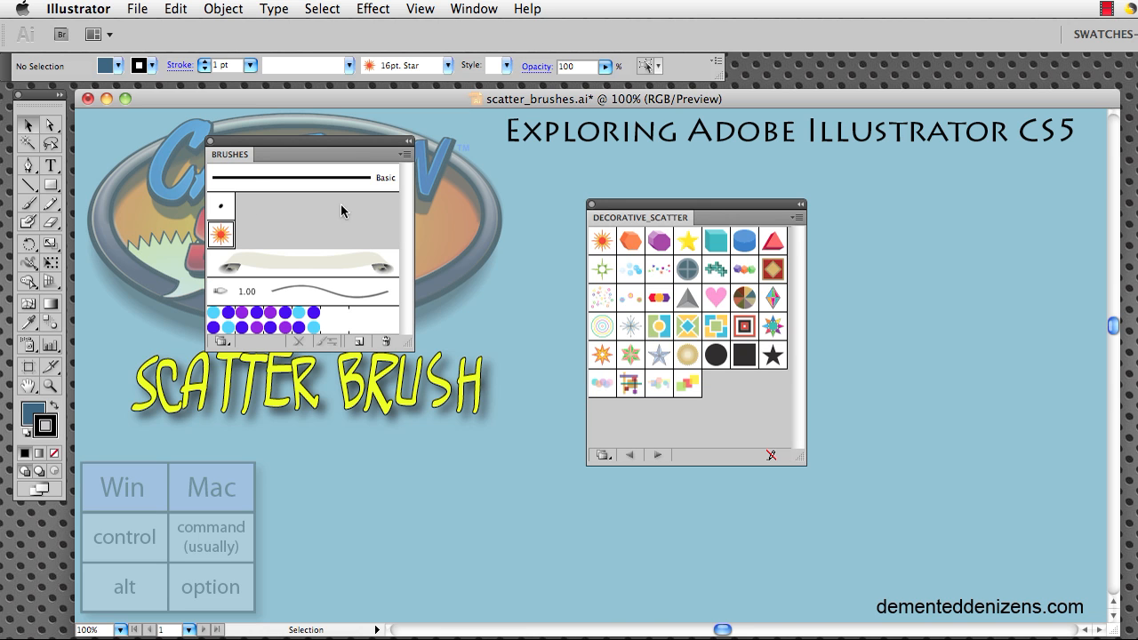
- Check that scatter brushes are shown, and move the Decorative_Scatter and Brushes panels clear of the logo and lower canvas
{"action": "left_click", "coordinate": [402, 155]}
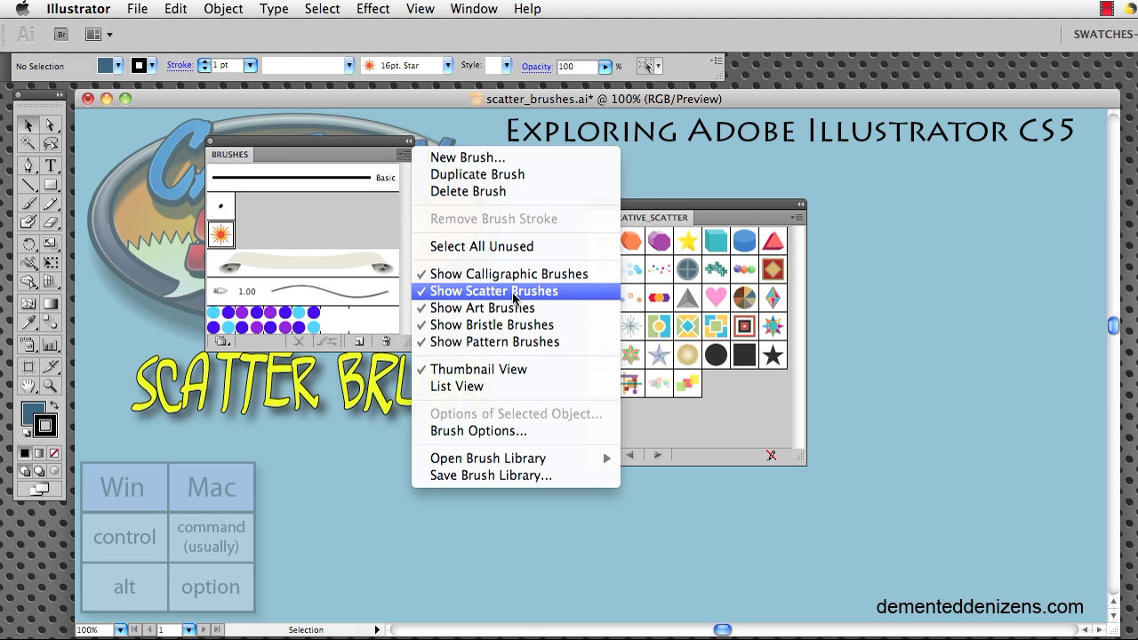
{"action": "left_click", "coordinate": [632, 203]}
{"action": "mouse_move", "coordinate": [639, 202]}
{"action": "left_mouse_down"}
{"action": "mouse_move", "coordinate": [740, 193]}
{"action": "mouse_move", "coordinate": [866, 158]}
{"action": "mouse_move", "coordinate": [903, 142]}
{"action": "mouse_move", "coordinate": [923, 85]}
{"action": "mouse_move", "coordinate": [941, 73]}
{"action": "left_mouse_up"}
{"action": "mouse_move", "coordinate": [310, 139]}
{"action": "left_mouse_down"}
{"action": "mouse_move", "coordinate": [671, 161]}
{"action": "mouse_move", "coordinate": [760, 136]}
{"action": "left_mouse_up"}
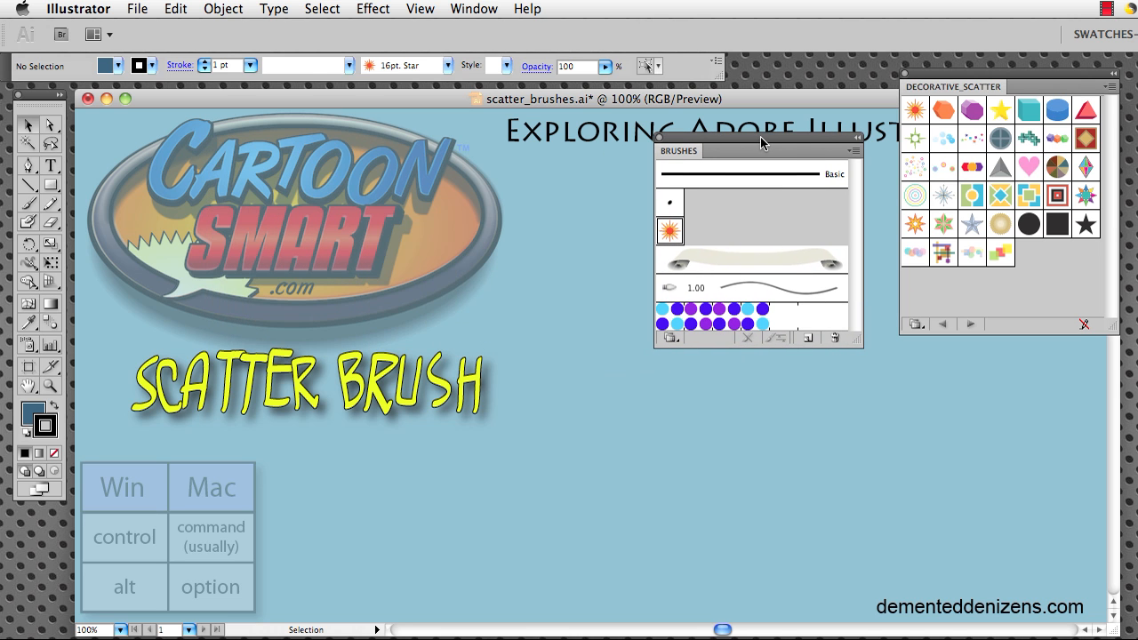
- Paint a winding stroke with the Paintbrush and the 16pt. Star brush, running from the logo across the empty canvas below
{"action": "left_click", "coordinate": [669, 233]}
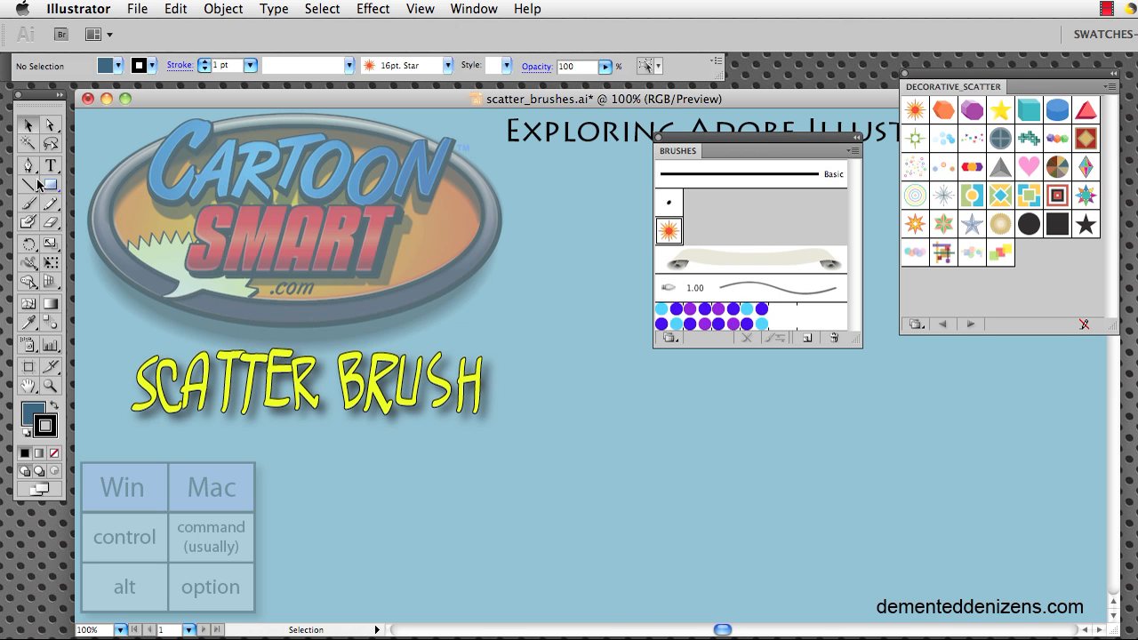
{"action": "left_click", "coordinate": [28, 204]}
{"action": "mouse_move", "coordinate": [462, 434]}
{"action": "left_mouse_down"}
{"action": "mouse_move", "coordinate": [526, 480]}
{"action": "mouse_move", "coordinate": [829, 488]}
{"action": "left_mouse_up"}
{"action": "left_click_drag", "start_coordinate": [457, 520], "coordinate": [394, 532]}
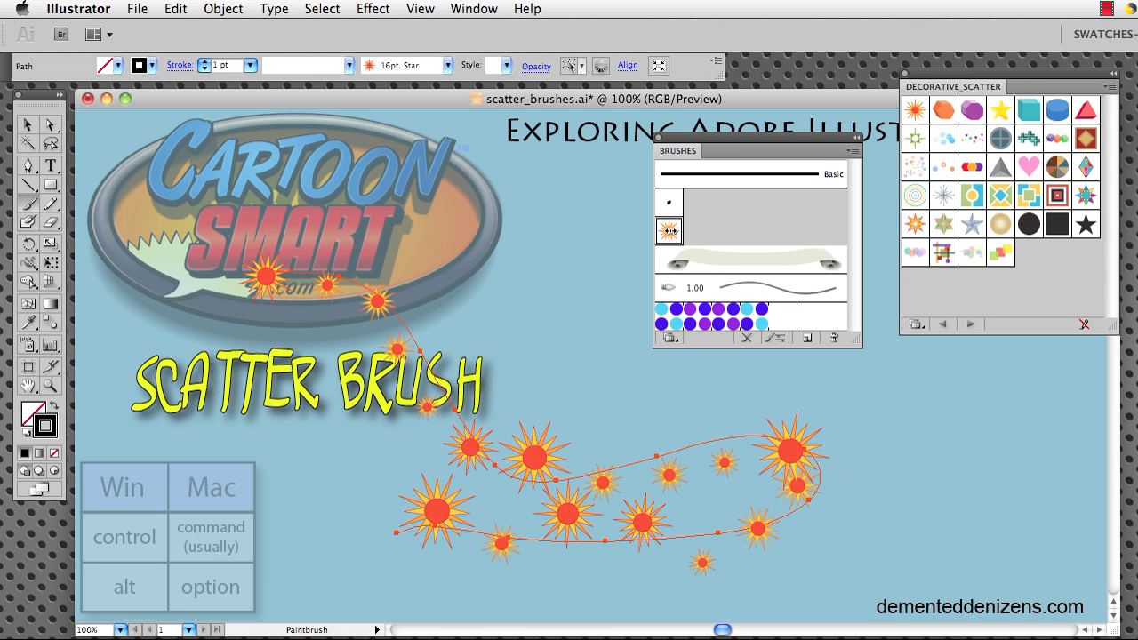
- Open the scatter options of the 16pt. Star brush with the stroke in view, and set Size to Fixed
{"action": "double_click", "coordinate": [668, 230]}
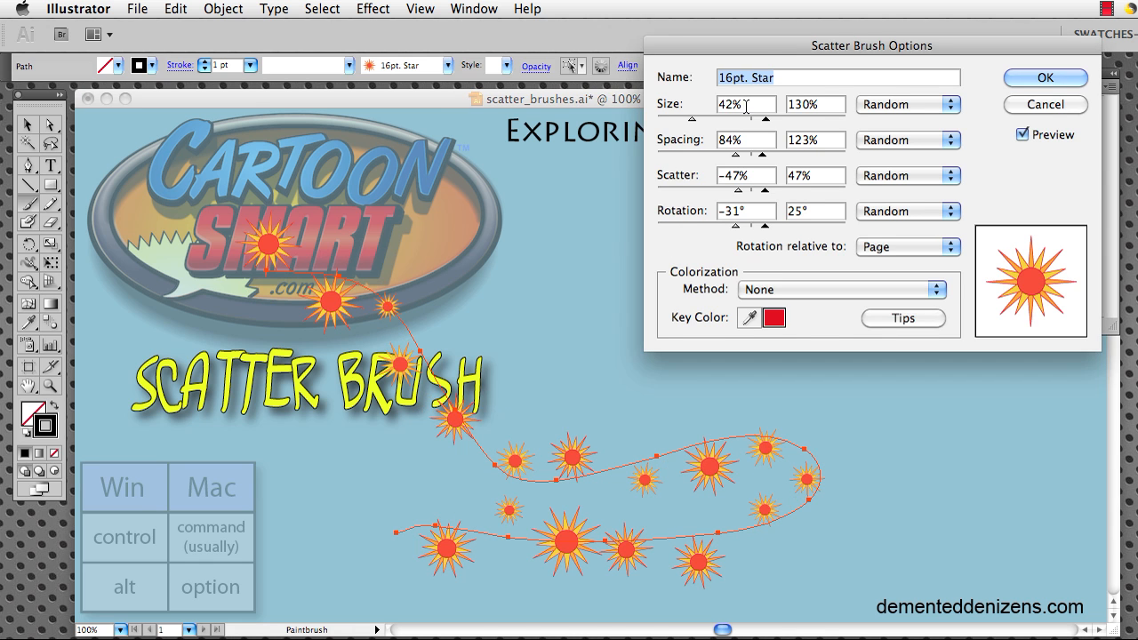
{"action": "left_click_drag", "start_coordinate": [757, 59], "coordinate": [648, 74]}
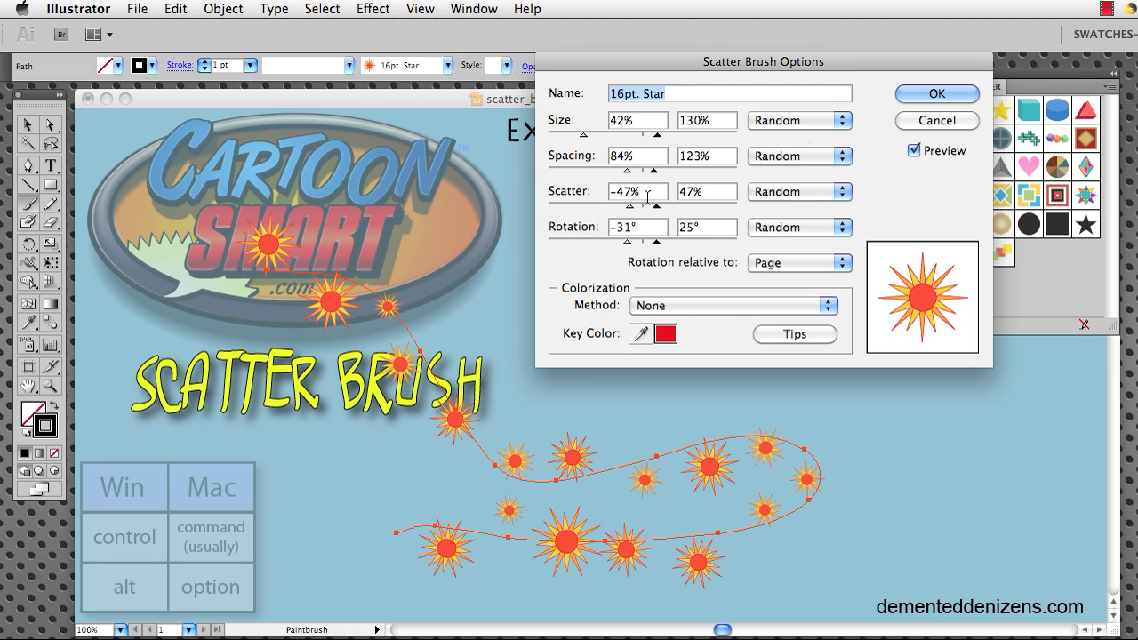
{"action": "left_click", "coordinate": [814, 127]}
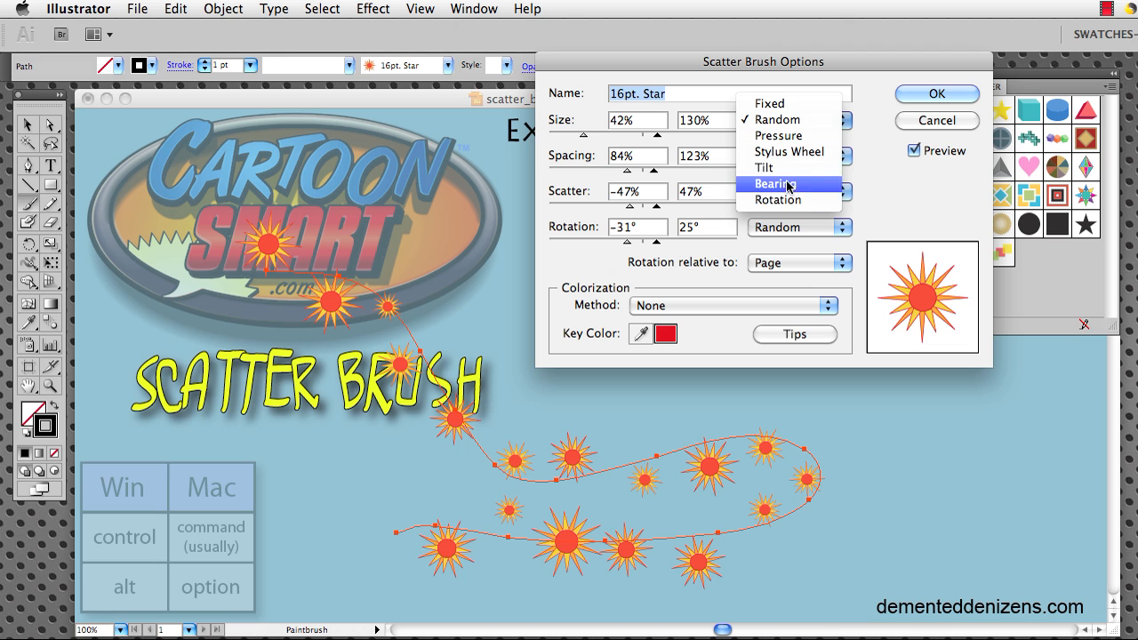
{"action": "left_click", "coordinate": [792, 109]}
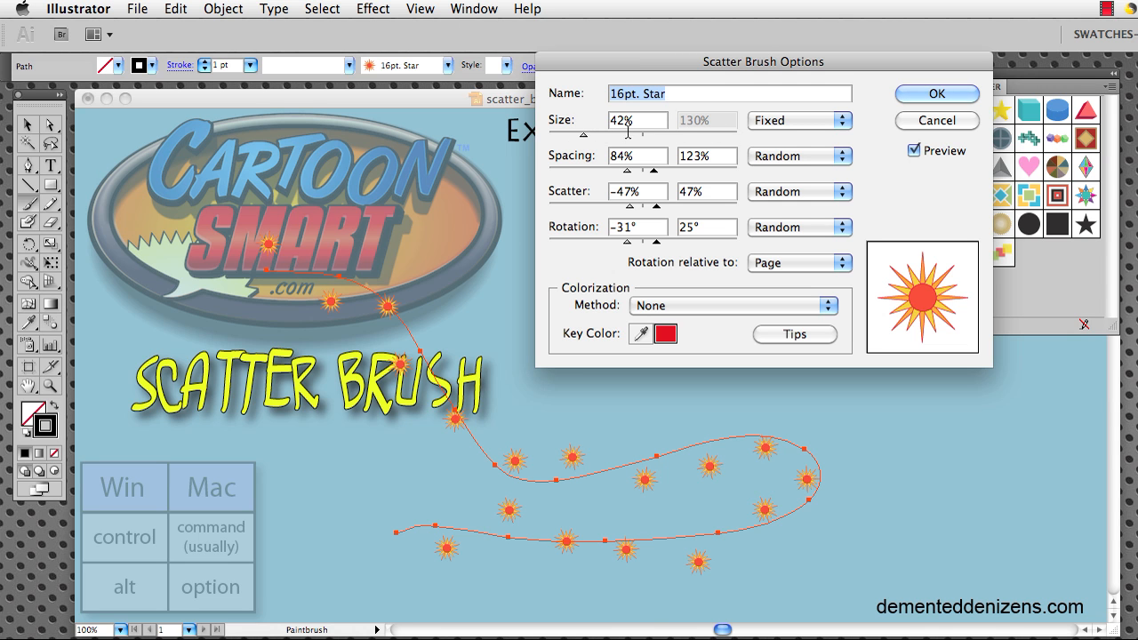
- Set the star brush's Size to Random, ranging from 56% to 195%
{"action": "left_click", "coordinate": [788, 121]}
{"action": "left_click", "coordinate": [791, 122]}
{"action": "left_click", "coordinate": [786, 123]}
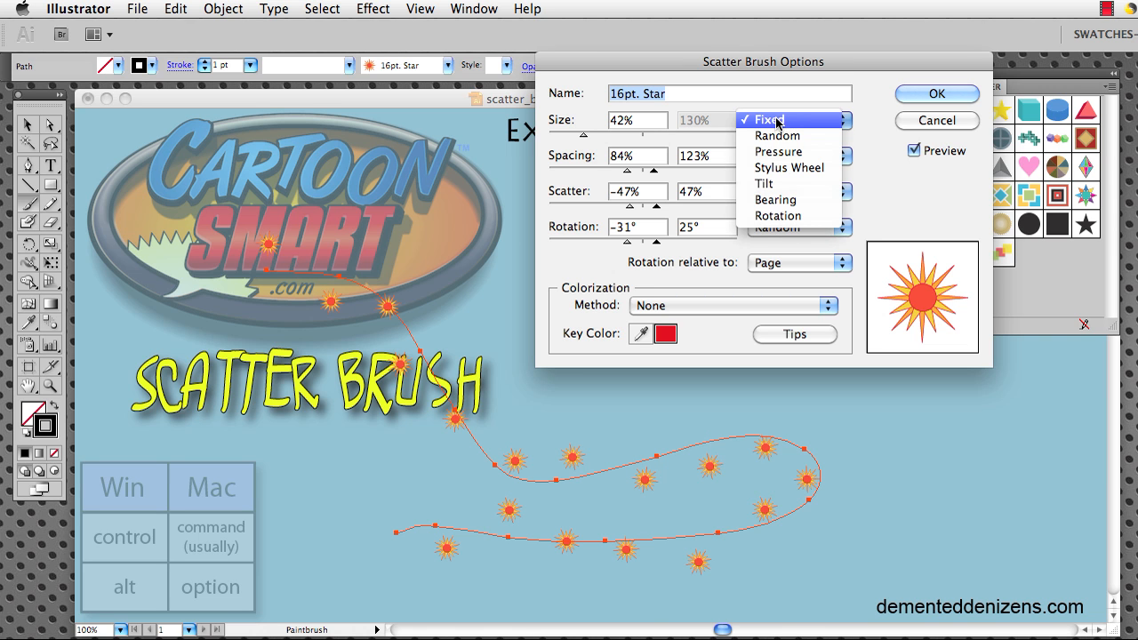
{"action": "left_click", "coordinate": [776, 123]}
{"action": "left_click_drag", "start_coordinate": [585, 137], "coordinate": [645, 147]}
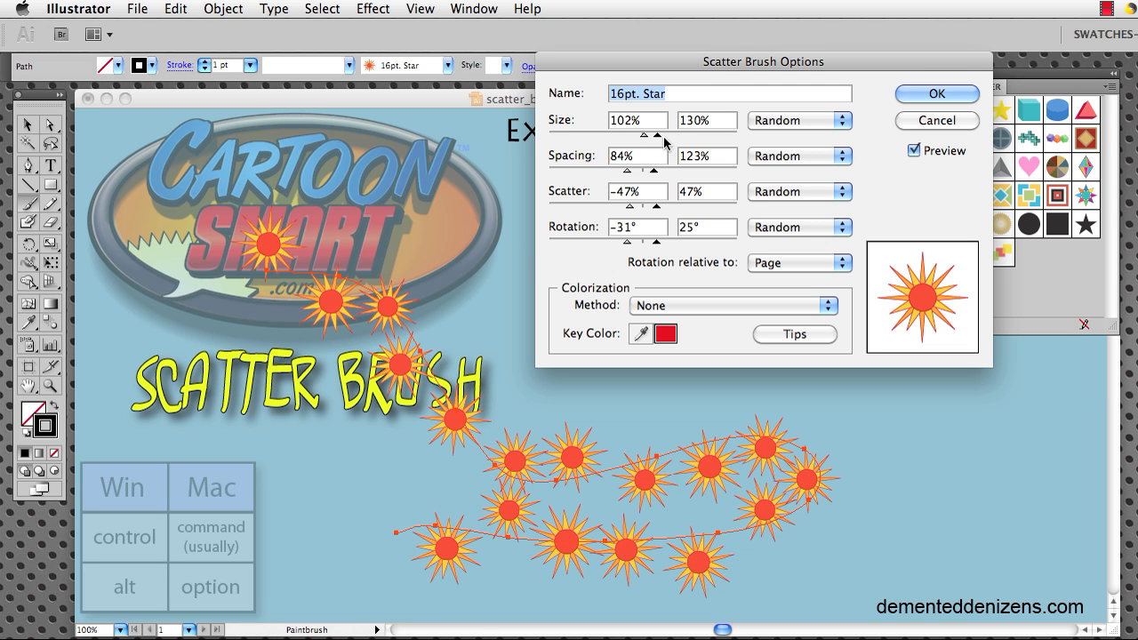
{"action": "left_click_drag", "start_coordinate": [657, 135], "coordinate": [600, 139]}
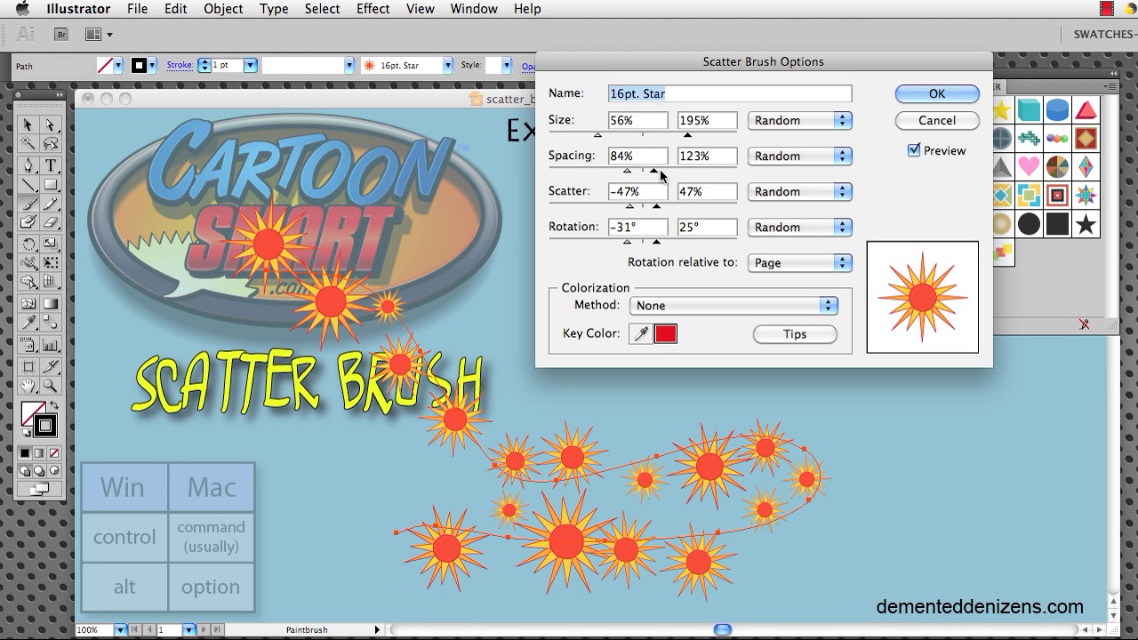
- Set the star brush's random Spacing to range from 83% to 142%, and lower its maximum Size to 146%
{"action": "left_click_drag", "start_coordinate": [656, 172], "coordinate": [672, 177]}
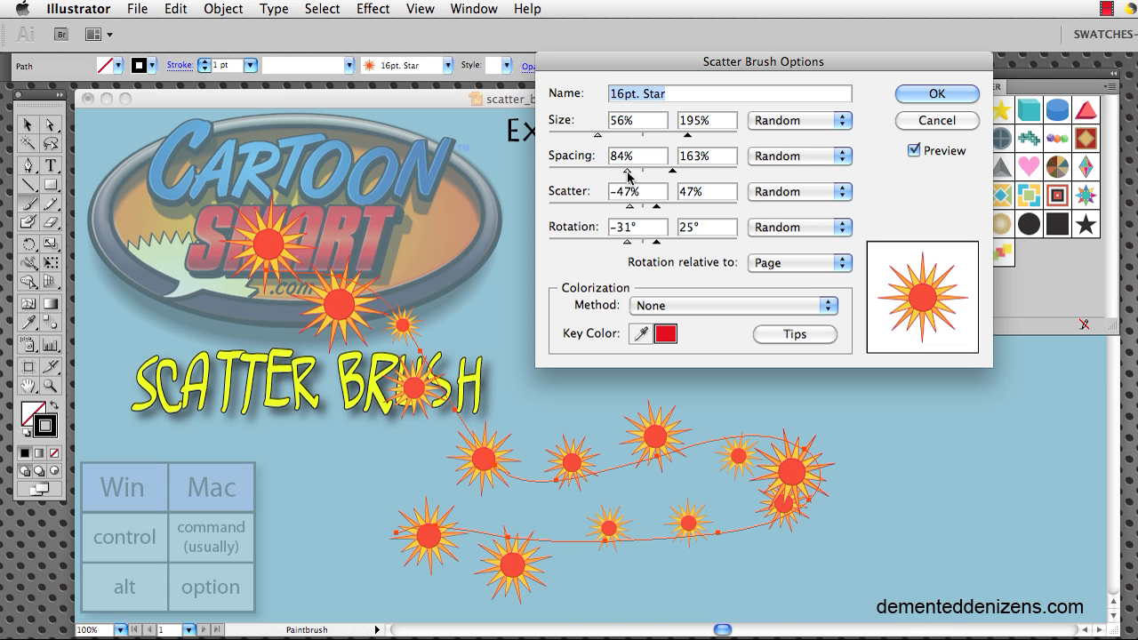
{"action": "left_click_drag", "start_coordinate": [627, 175], "coordinate": [573, 173]}
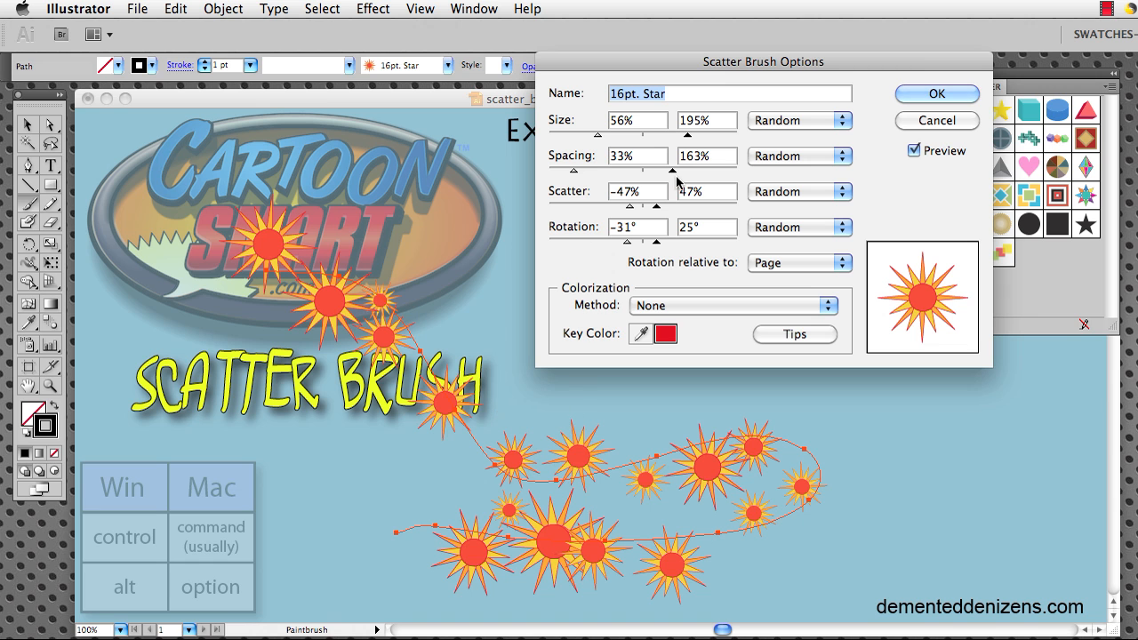
{"action": "left_click_drag", "start_coordinate": [673, 170], "coordinate": [692, 174]}
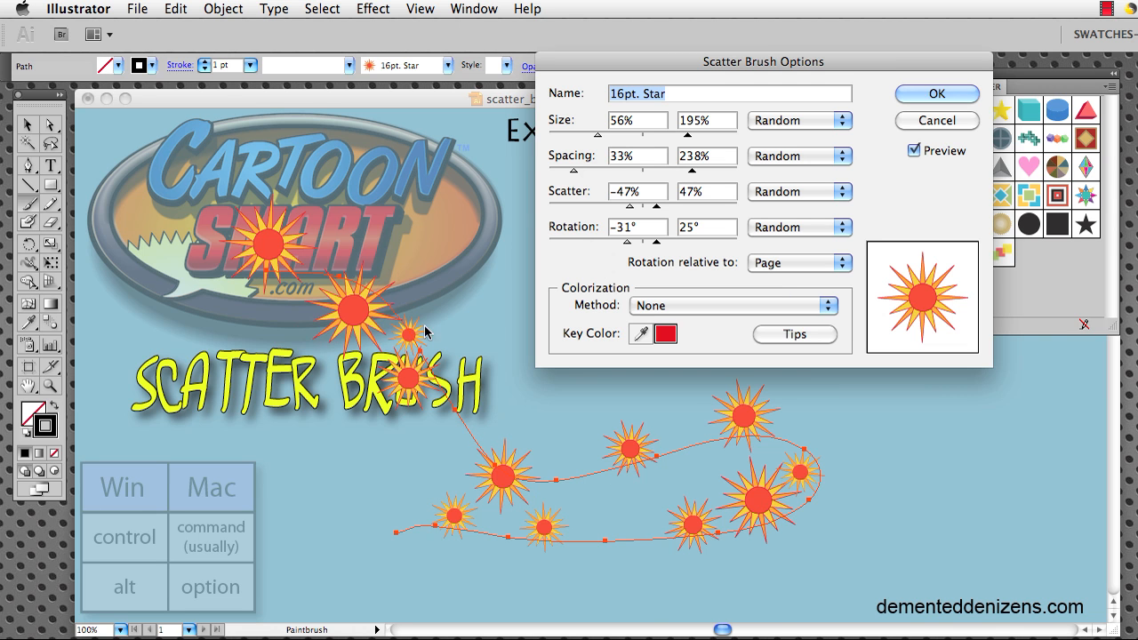
{"action": "left_click_drag", "start_coordinate": [573, 176], "coordinate": [613, 175]}
{"action": "mouse_move", "coordinate": [691, 171]}
{"action": "left_mouse_down"}
{"action": "mouse_move", "coordinate": [618, 171]}
{"action": "mouse_move", "coordinate": [670, 172]}
{"action": "mouse_move", "coordinate": [625, 171]}
{"action": "mouse_move", "coordinate": [662, 173]}
{"action": "mouse_move", "coordinate": [680, 138]}
{"action": "mouse_move", "coordinate": [664, 138]}
{"action": "left_mouse_up"}
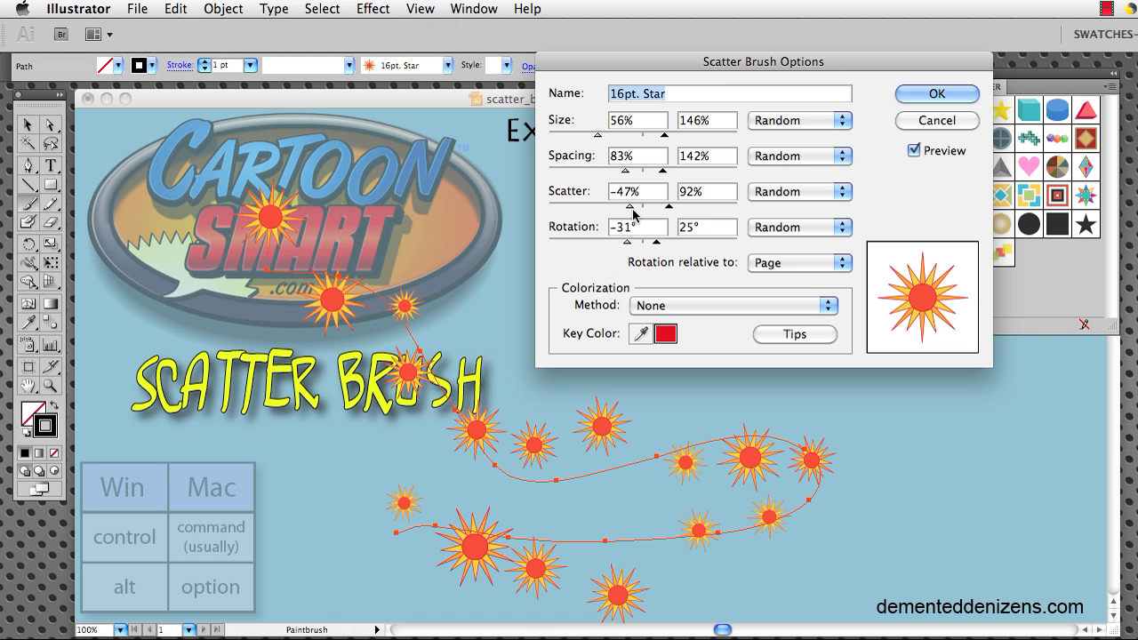
- Try wider Scatter ranges for the star brush, then set its random Scatter to 13% and -35%
{"action": "left_click_drag", "start_coordinate": [629, 210], "coordinate": [582, 211]}
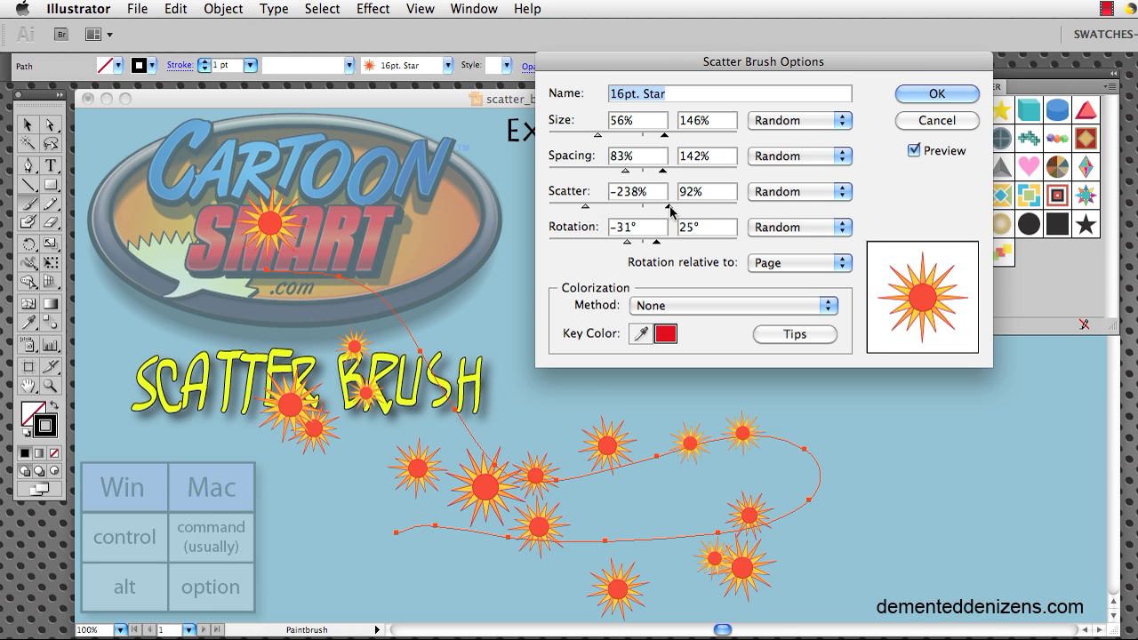
{"action": "left_click_drag", "start_coordinate": [669, 206], "coordinate": [651, 207]}
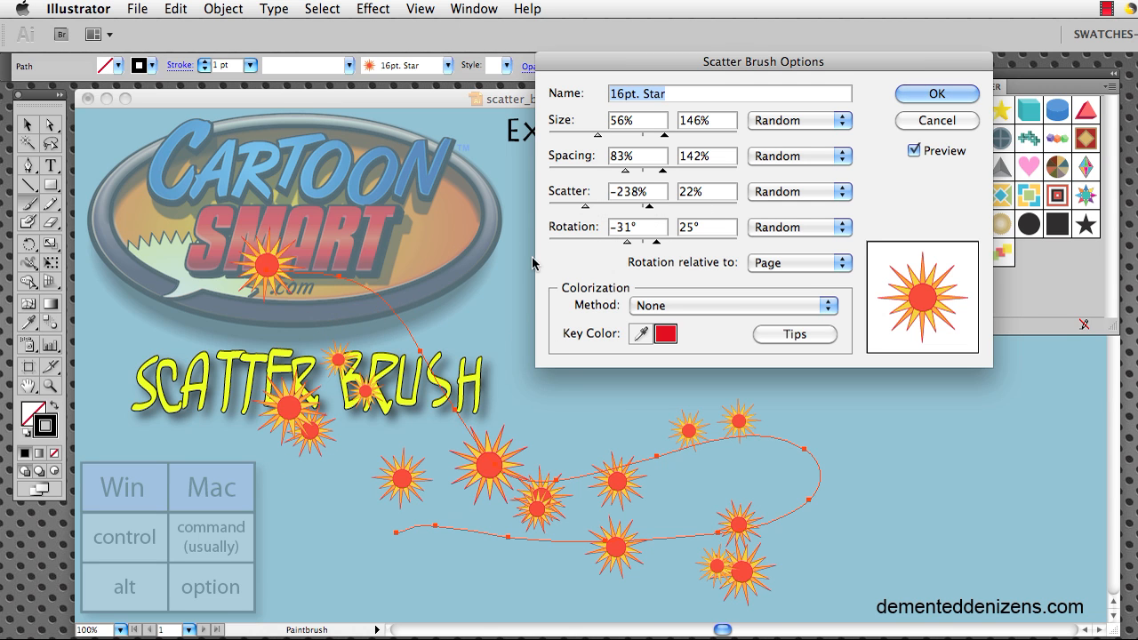
{"action": "left_click_drag", "start_coordinate": [649, 207], "coordinate": [678, 208]}
{"action": "left_click_drag", "start_coordinate": [585, 208], "coordinate": [653, 212]}
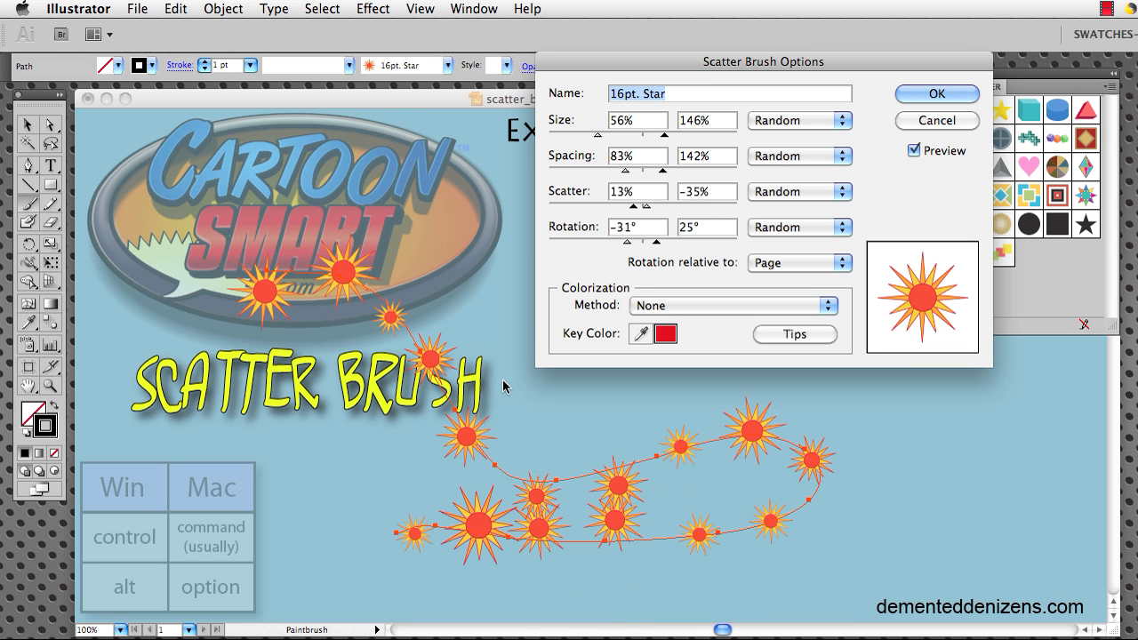
- Set the star brush's random Rotation to range from -12° to 12°, trying it relative to Path before returning to Page
{"action": "left_click_drag", "start_coordinate": [627, 247], "coordinate": [649, 245]}
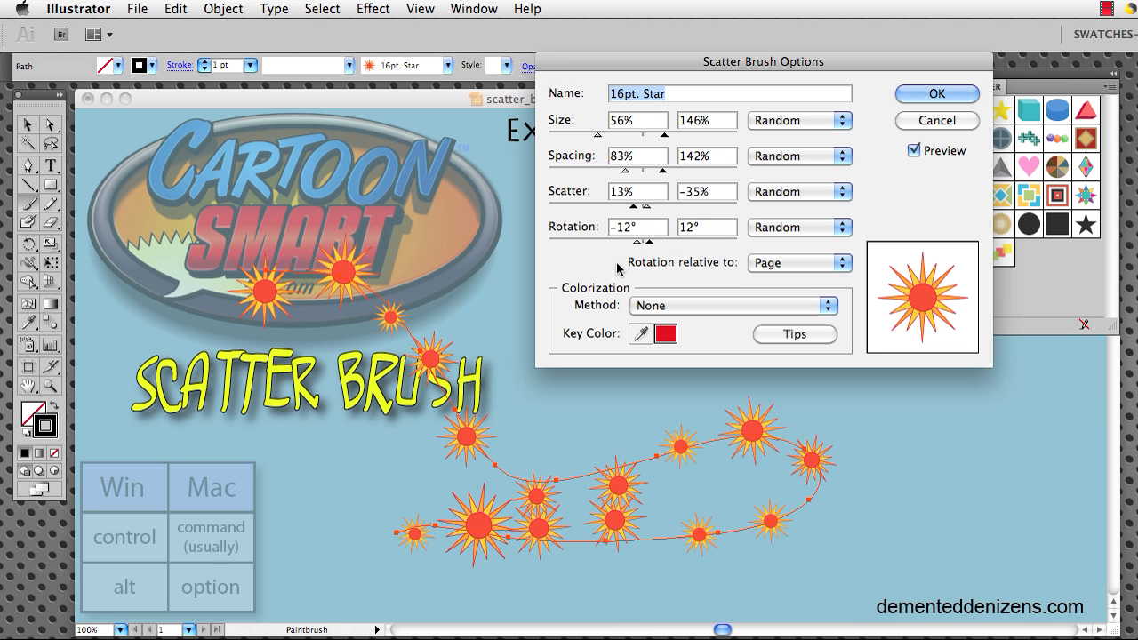
{"action": "left_click", "coordinate": [786, 263]}
{"action": "left_click", "coordinate": [777, 277]}
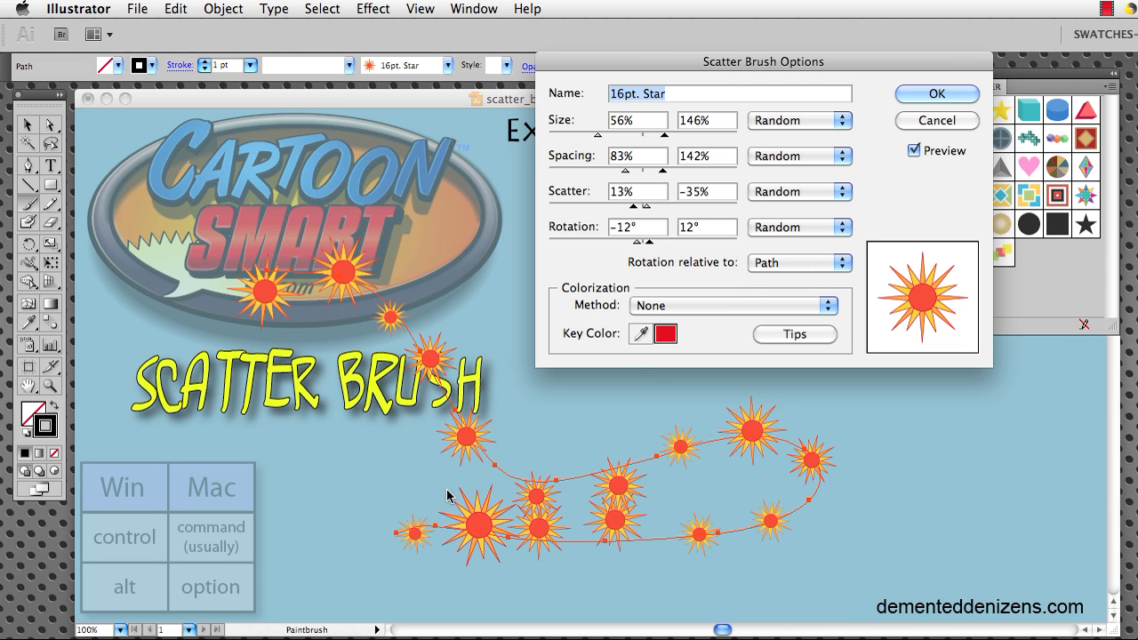
{"action": "left_click", "coordinate": [770, 265]}
{"action": "left_click", "coordinate": [770, 248]}
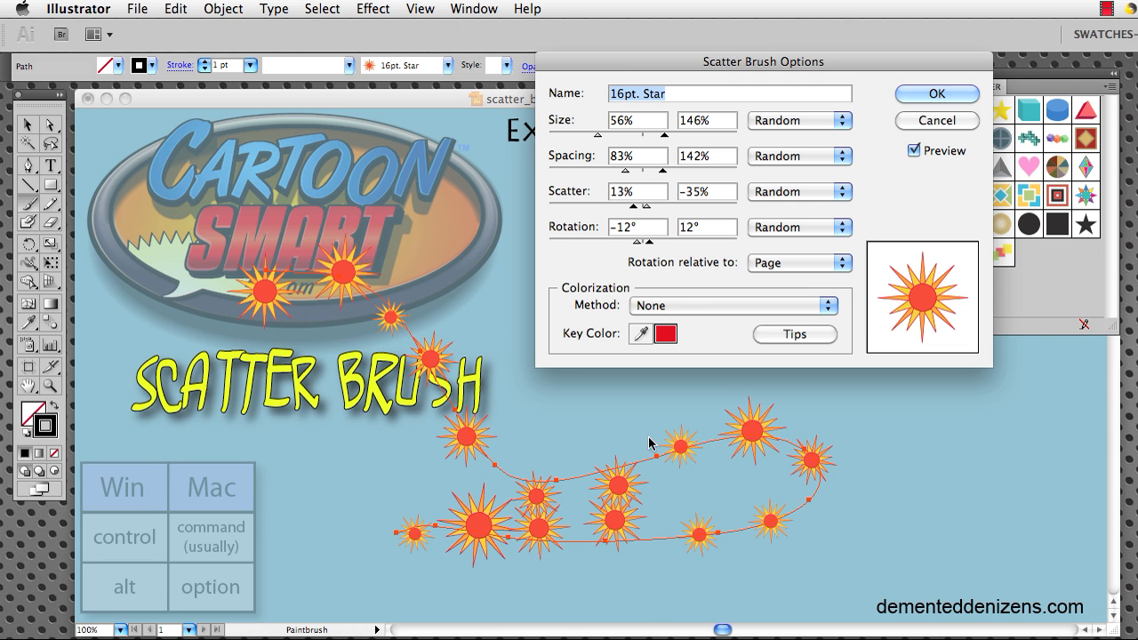
- Try the Tints, Tints and Shades, and Hue Shift colorization methods on the star brush
{"action": "left_click", "coordinate": [667, 305]}
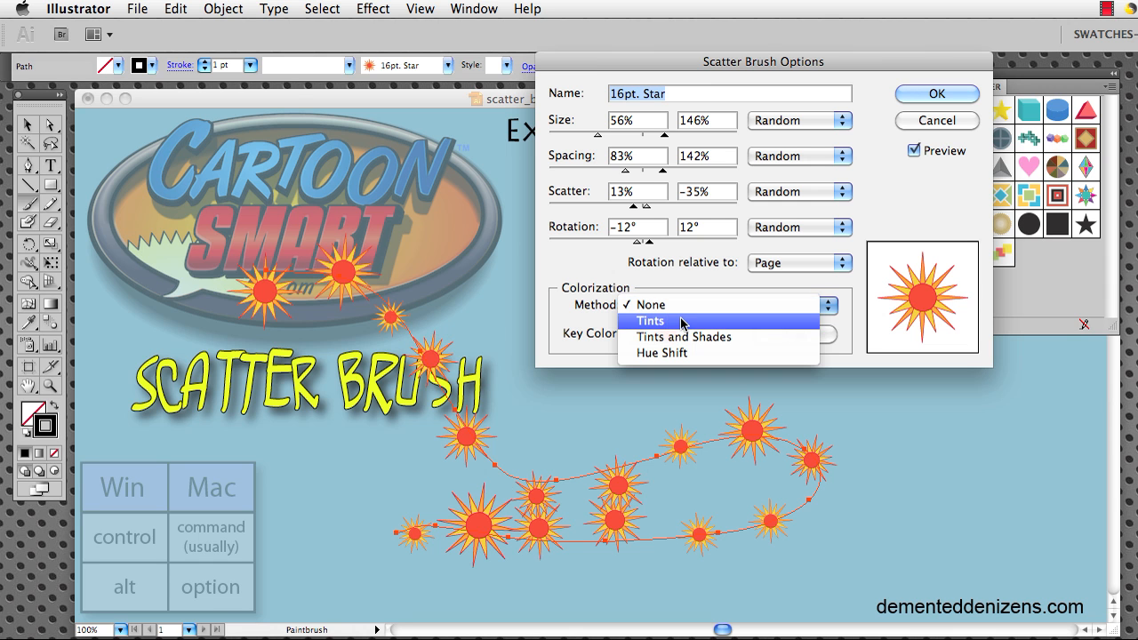
{"action": "left_click", "coordinate": [683, 321]}
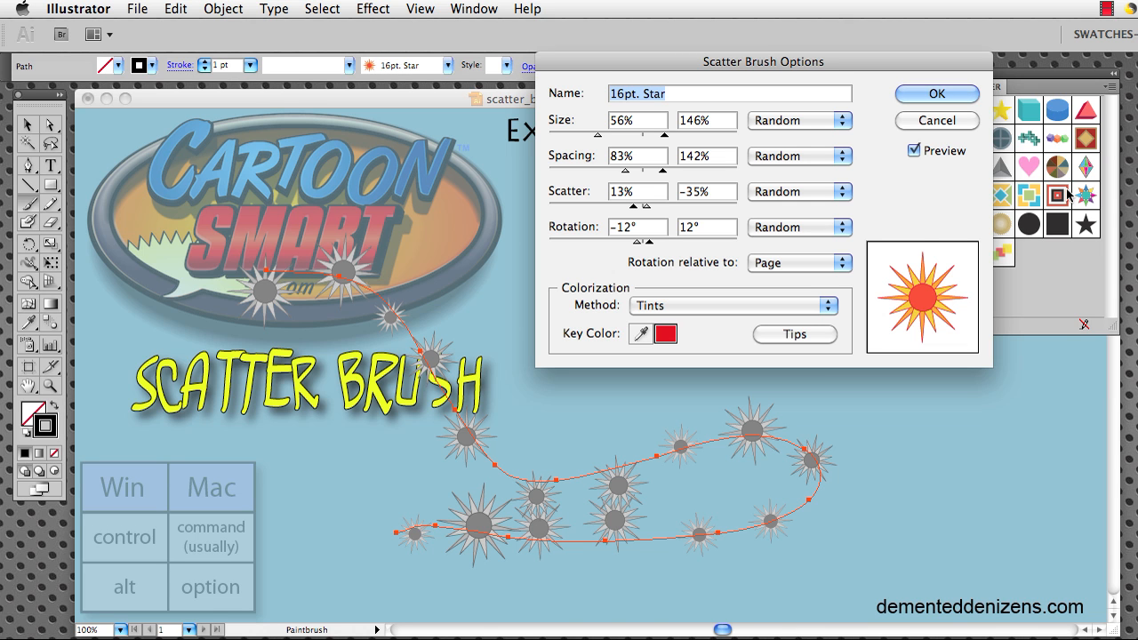
{"action": "left_click", "coordinate": [772, 311]}
{"action": "left_click", "coordinate": [774, 321]}
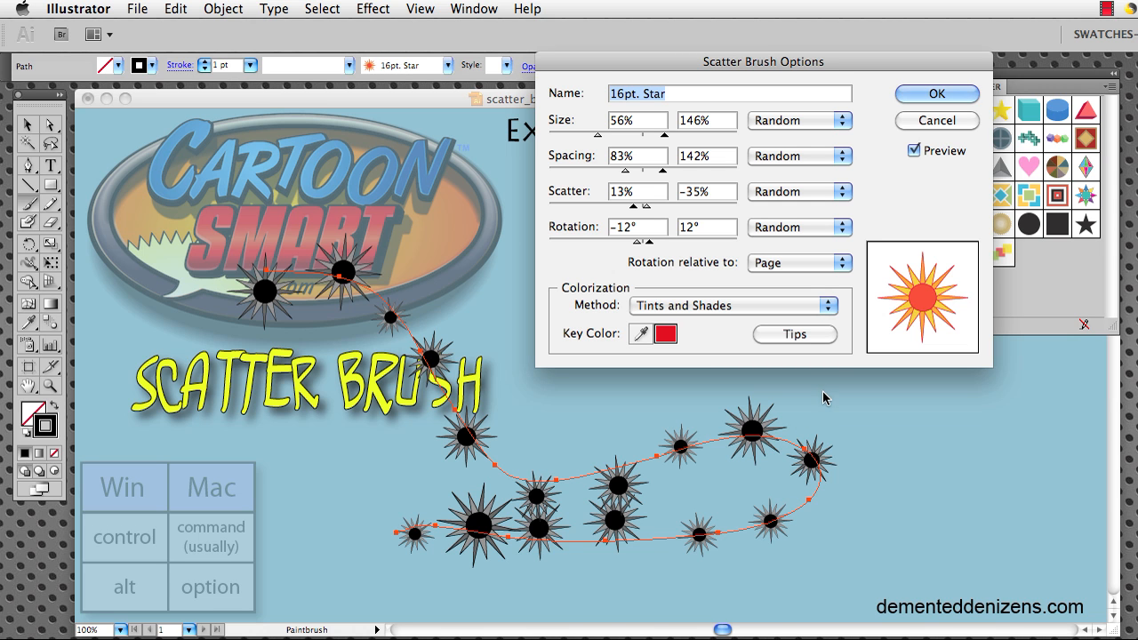
{"action": "left_click", "coordinate": [786, 307]}
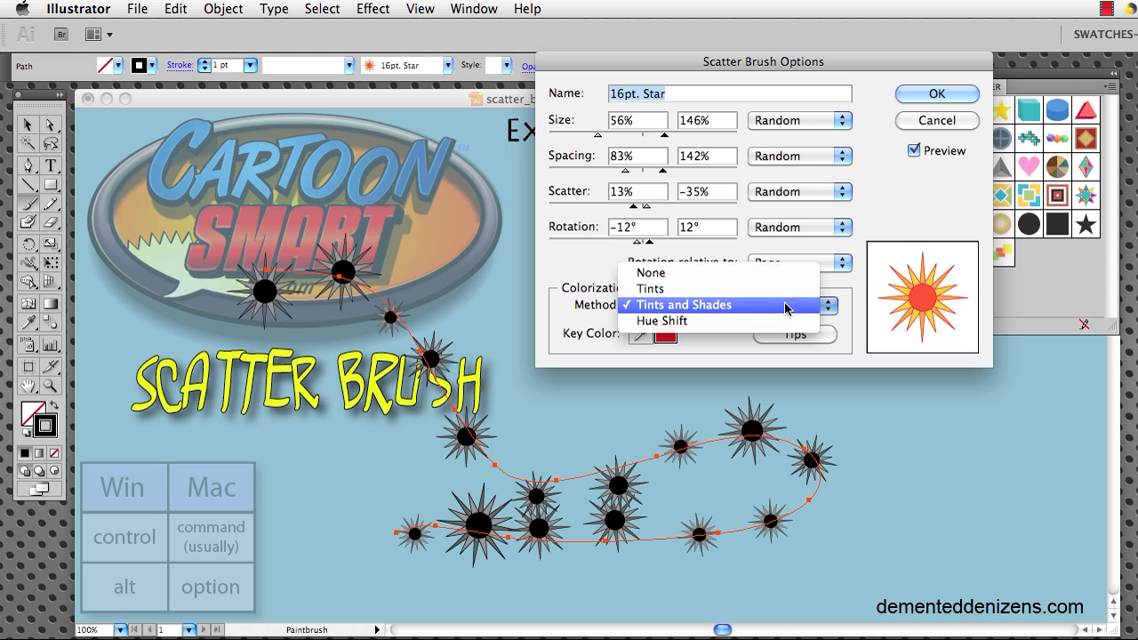
{"action": "left_click", "coordinate": [782, 320]}
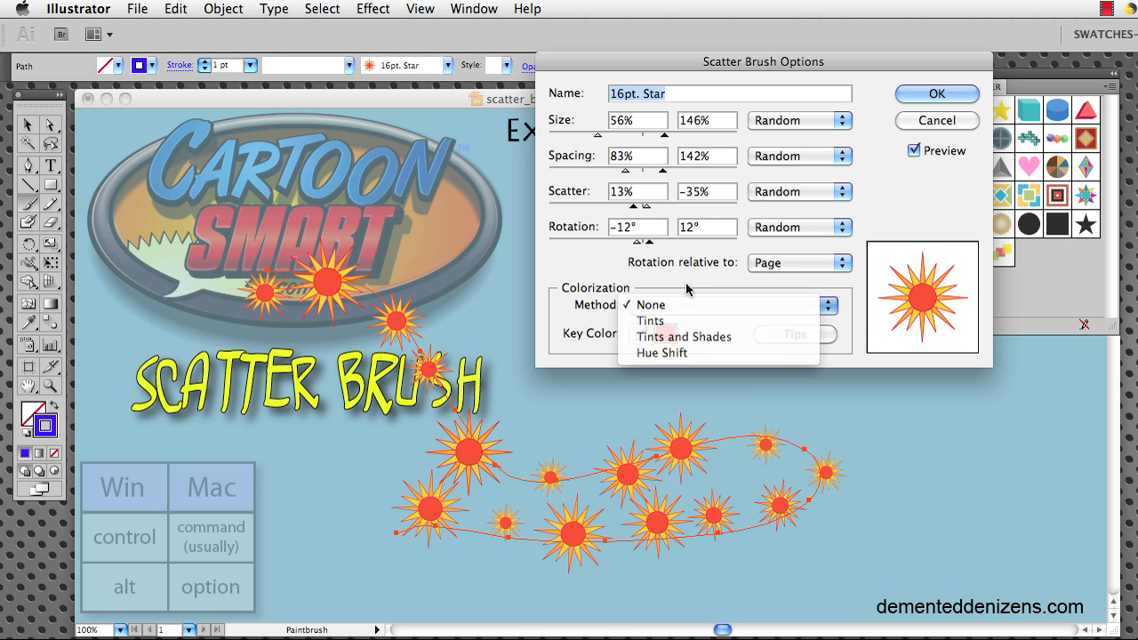
{"action": "left_click", "coordinate": [687, 287]}
- Read the Colorization Tips and look through the variation methods offered for the star brush's Size
{"action": "left_click", "coordinate": [794, 334]}
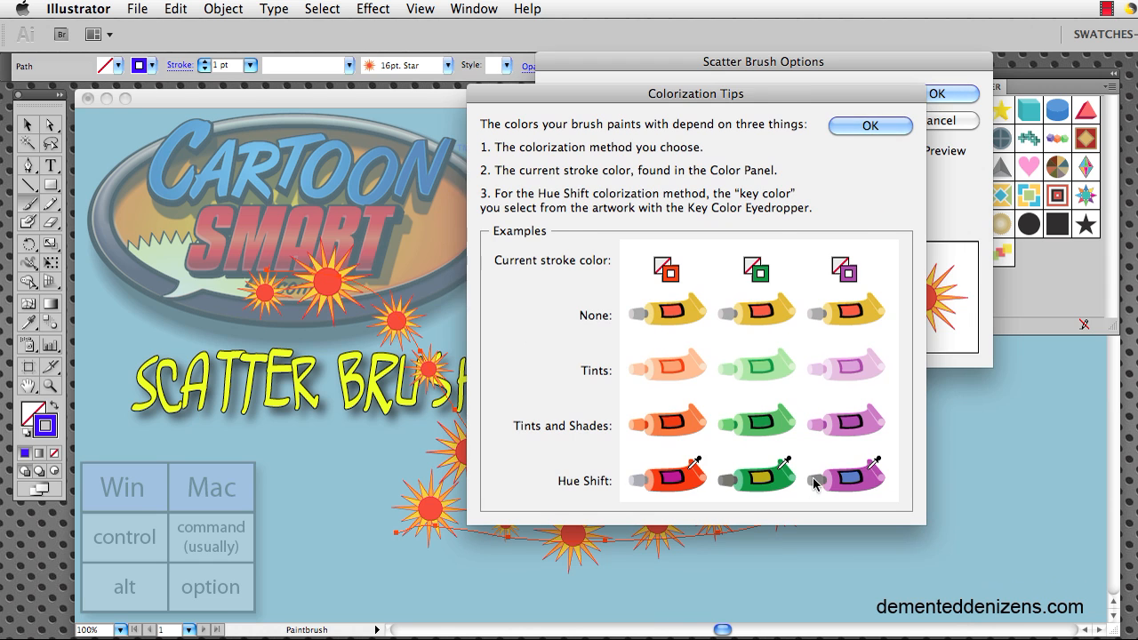
{"action": "left_click", "coordinate": [888, 125]}
{"action": "left_click", "coordinate": [785, 120]}
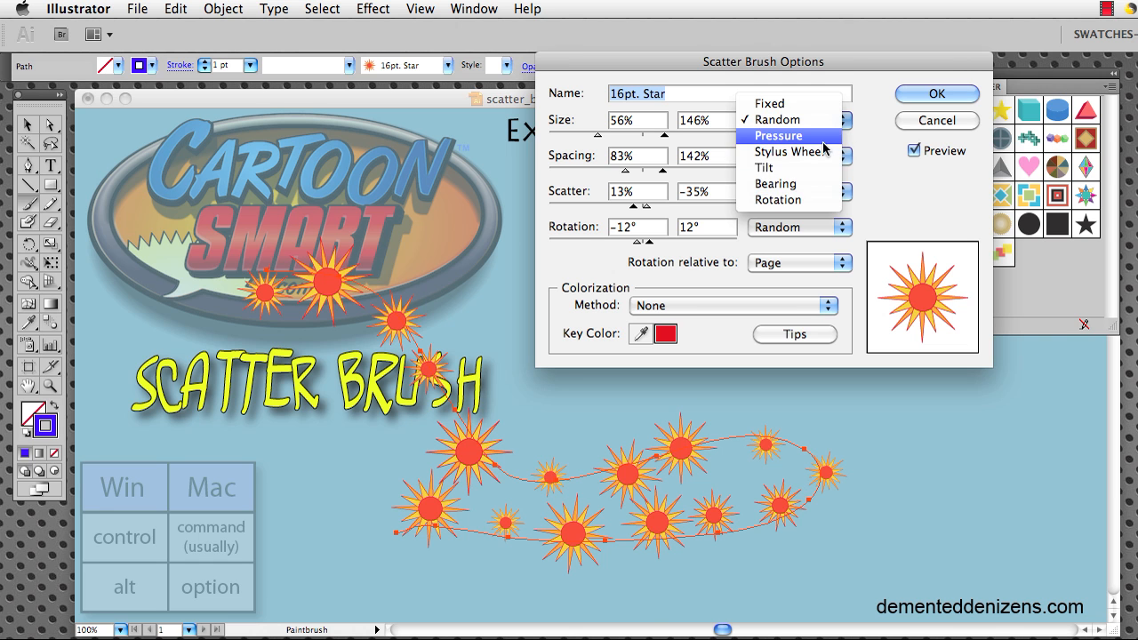
{"action": "left_click", "coordinate": [868, 144]}
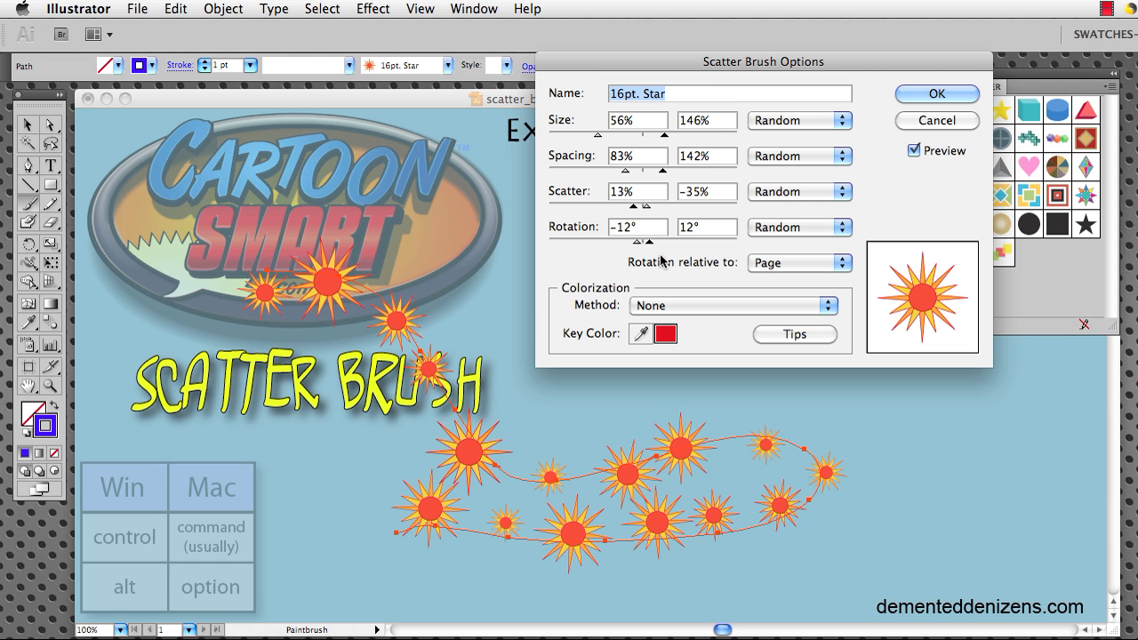
- Accept the star brush options while leaving existing strokes as they are, and reopen and confirm them with colorization None
{"action": "left_click", "coordinate": [934, 94]}
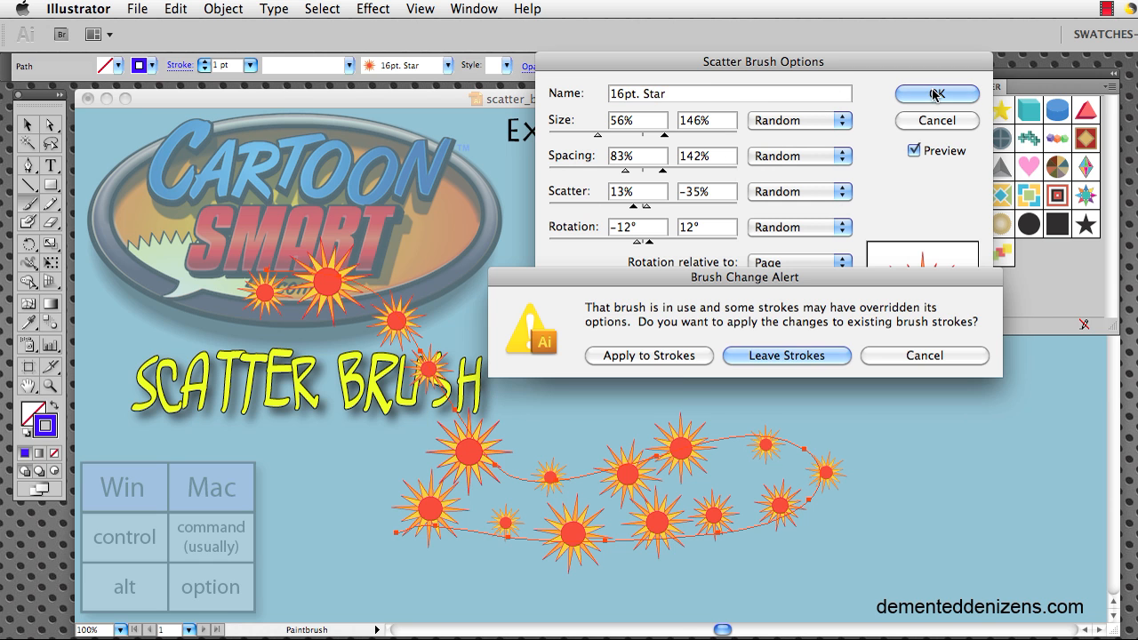
{"action": "left_click", "coordinate": [770, 358]}
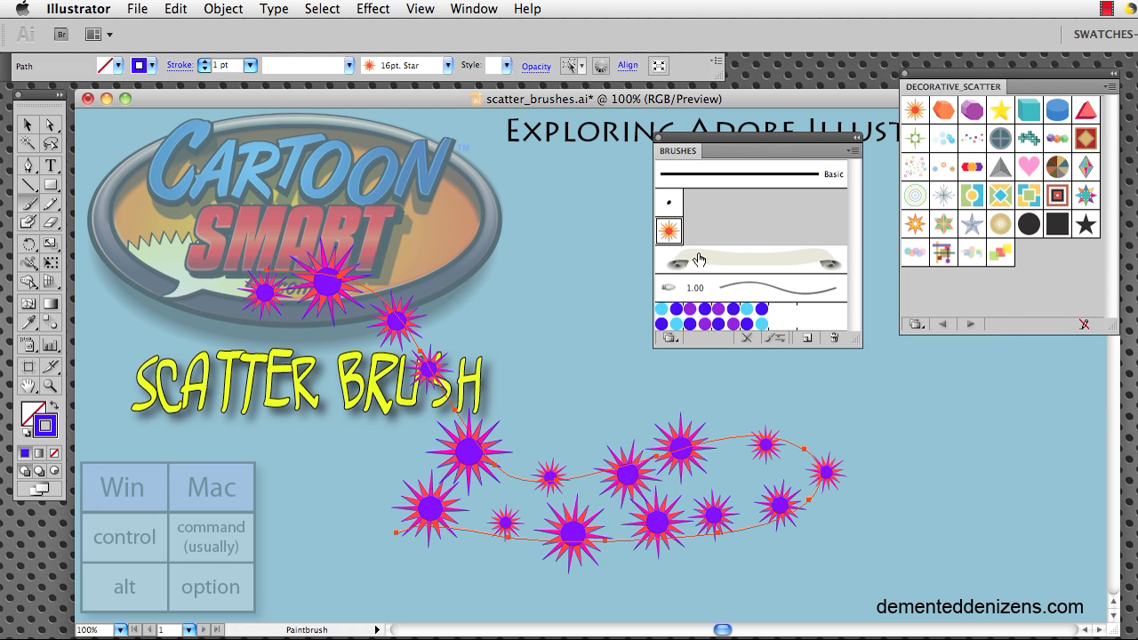
{"action": "double_click", "coordinate": [675, 229]}
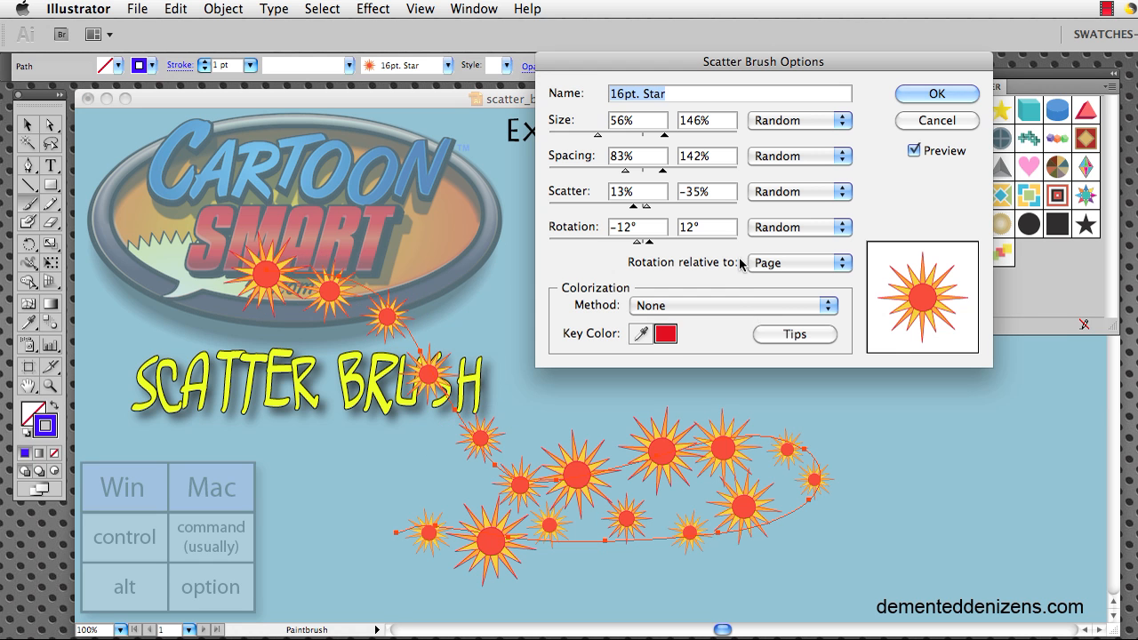
{"action": "left_click", "coordinate": [726, 305]}
{"action": "left_click", "coordinate": [945, 98]}
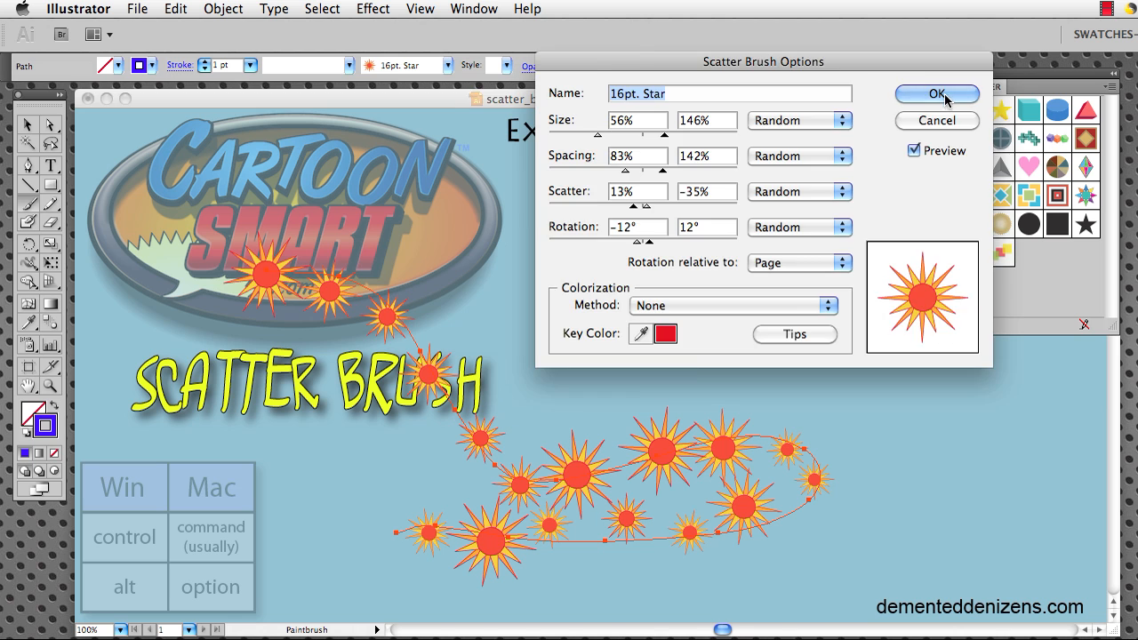
{"action": "left_click", "coordinate": [945, 99]}
- Select the winding star stroke and delete it from the canvas
{"action": "key", "text": "v"}
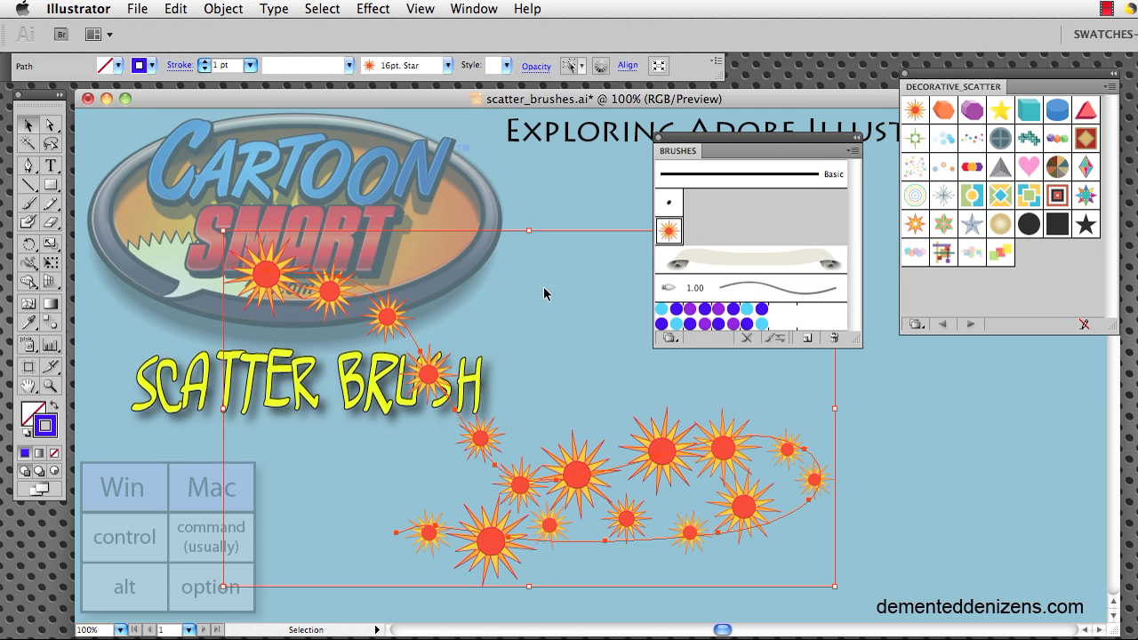
{"action": "left_click", "coordinate": [554, 208]}
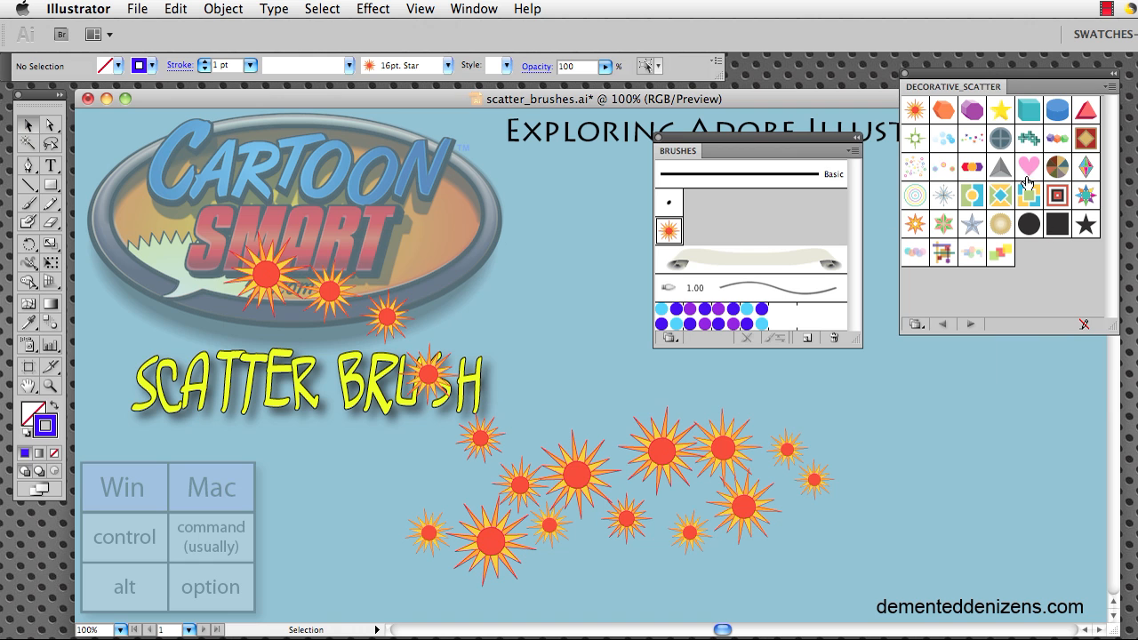
{"action": "left_click_drag", "start_coordinate": [579, 392], "coordinate": [651, 500]}
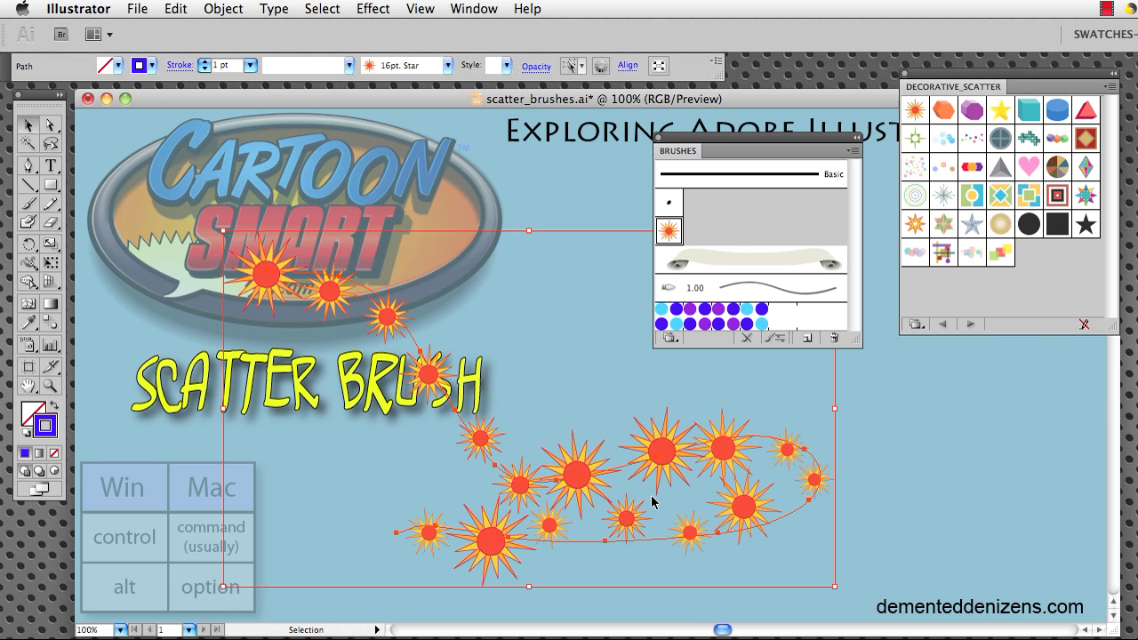
{"action": "key", "text": "Delete"}
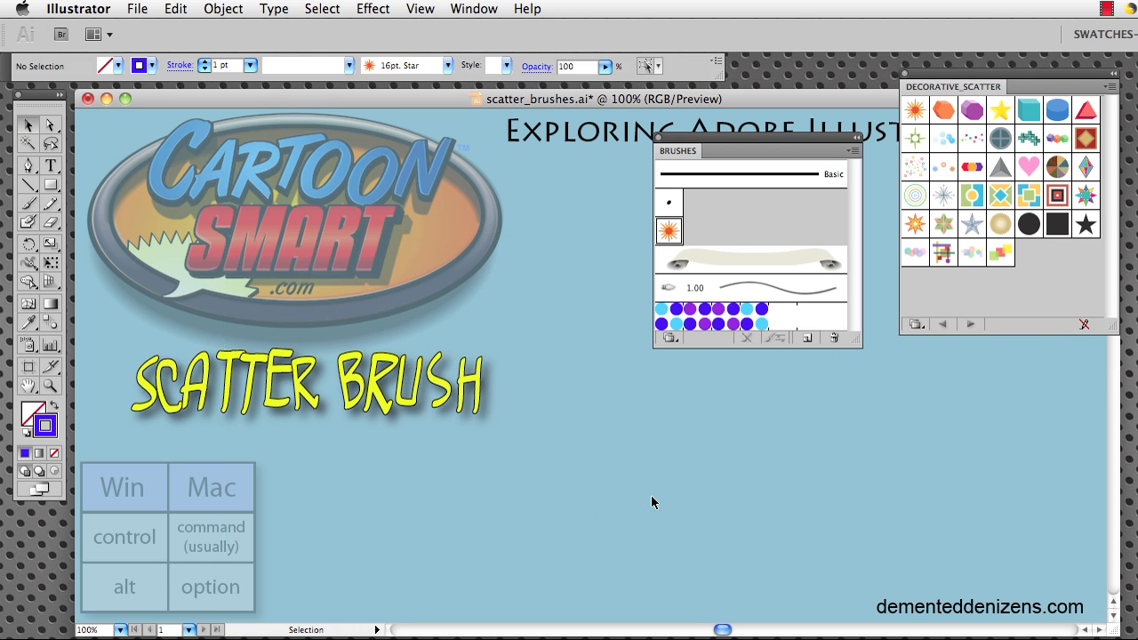
- Close the Decorative_Scatter library and delete the 16pt. Star brush from the document's brushes
{"action": "left_click", "coordinate": [905, 75]}
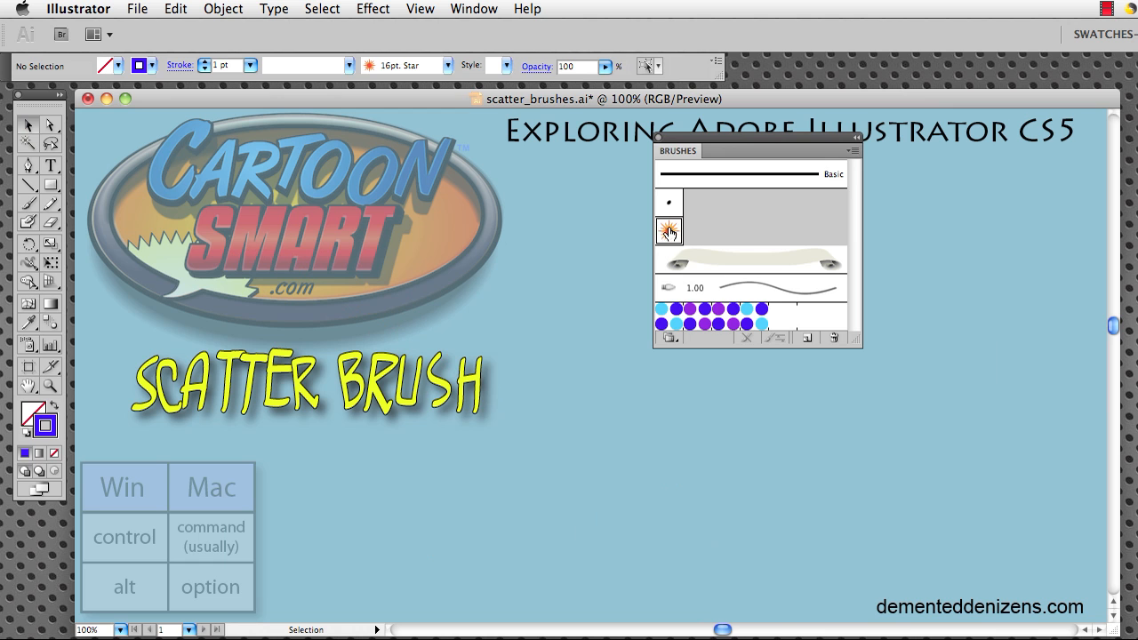
{"action": "left_click", "coordinate": [834, 341]}
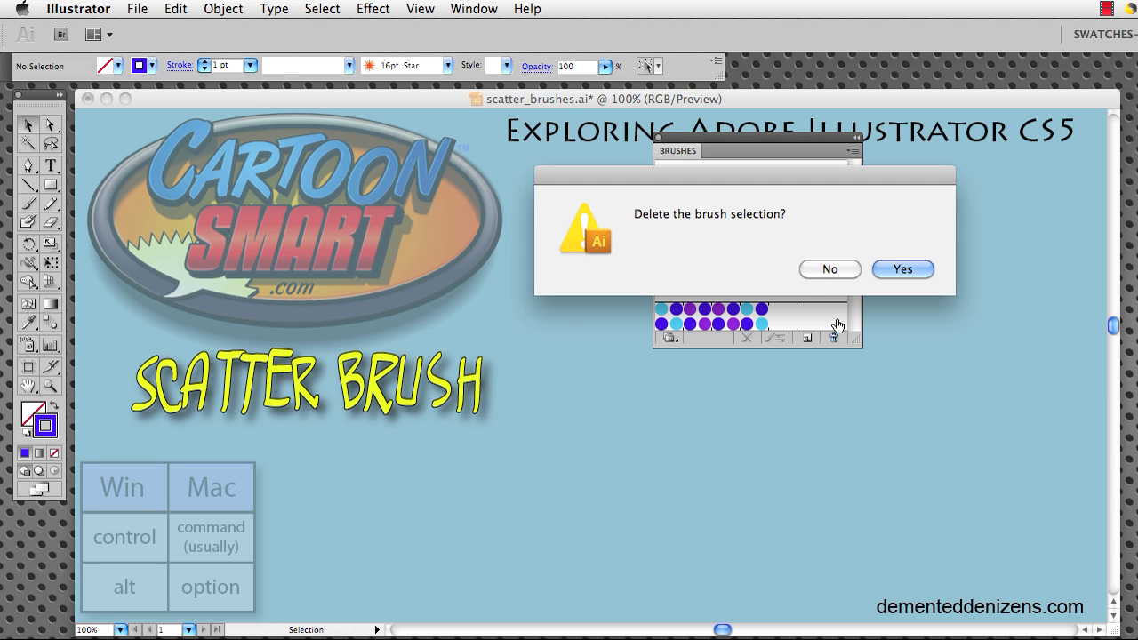
{"action": "left_click", "coordinate": [899, 271]}
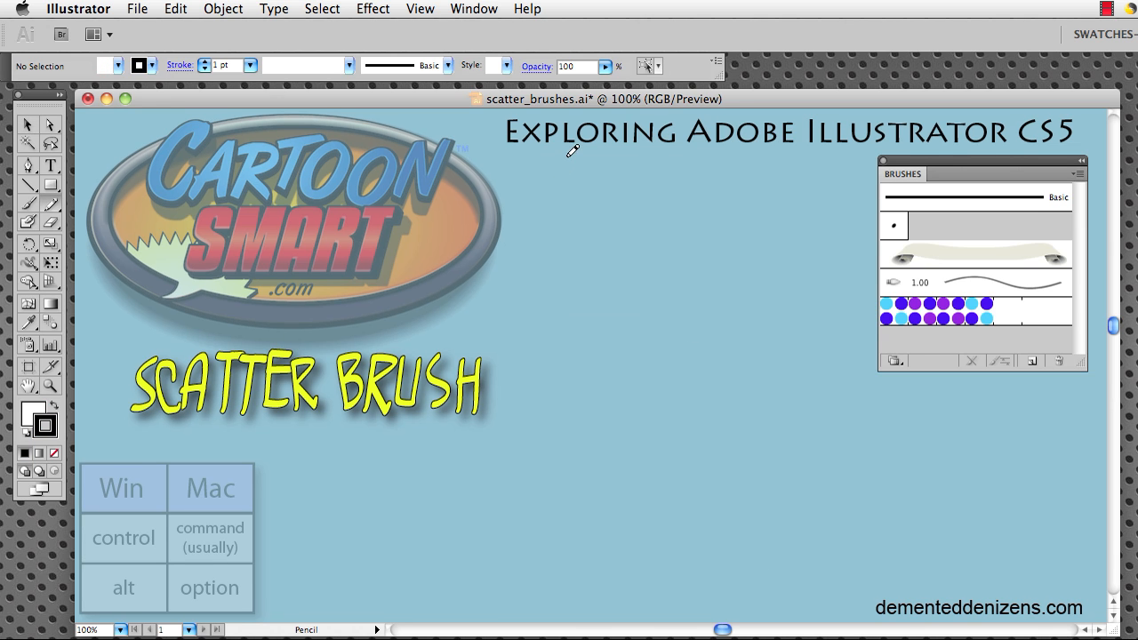
- Draw a round white eyeball with a 1 pt black outline using the Pencil, in the empty area beside the title's final H
{"action": "key", "text": "z"}
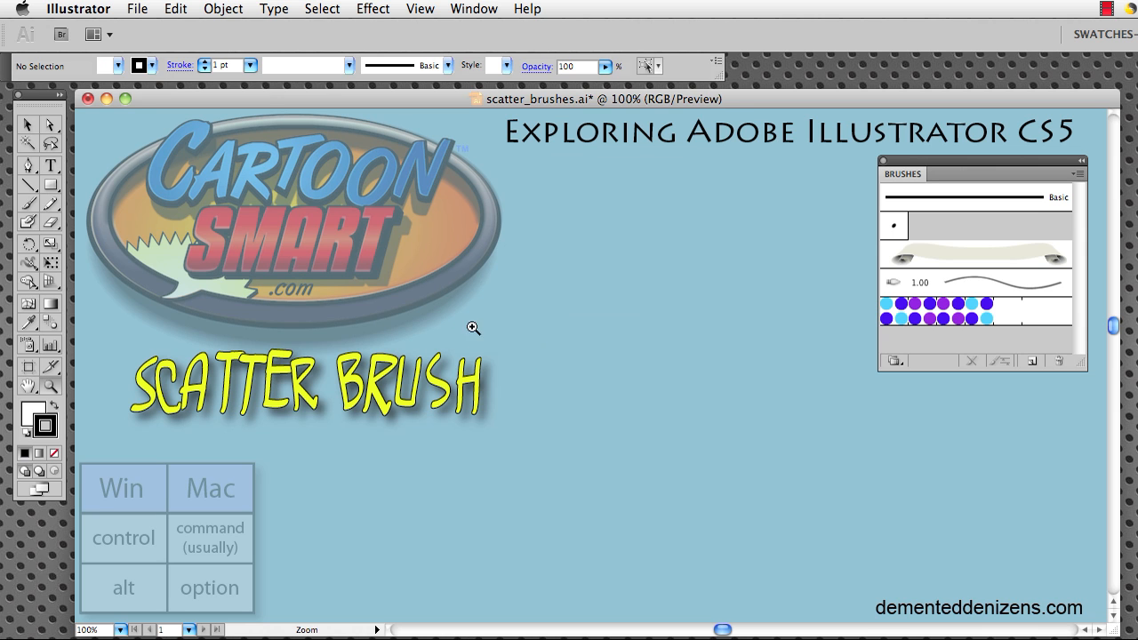
{"action": "left_click_drag", "start_coordinate": [446, 310], "coordinate": [632, 469]}
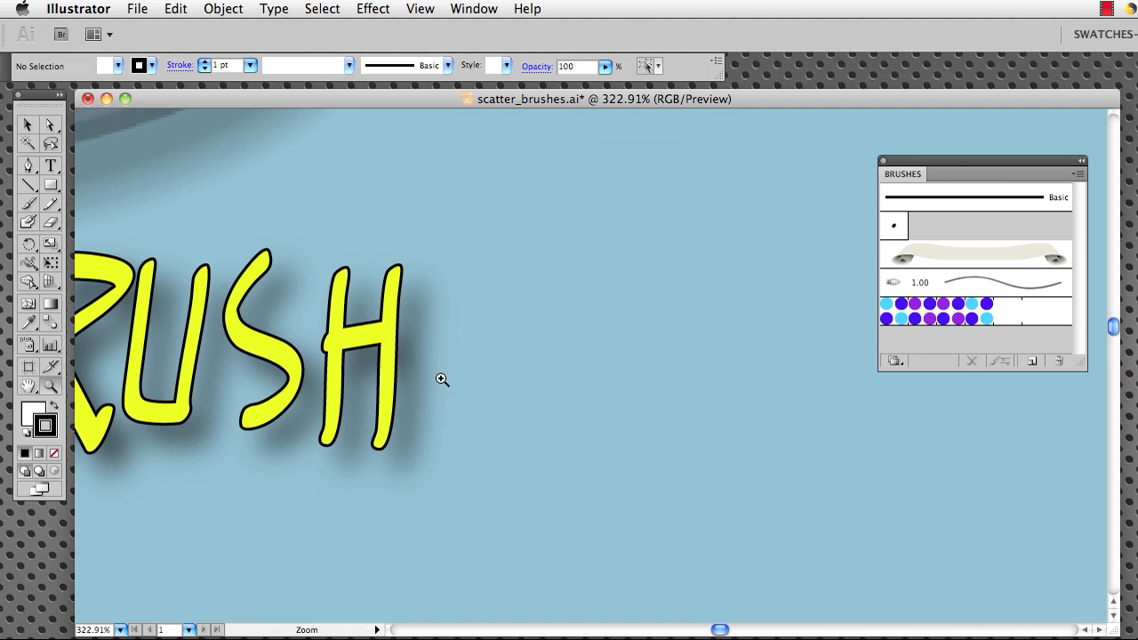
{"action": "key", "text": "space"}
{"action": "left_click_drag", "start_coordinate": [749, 406], "coordinate": [601, 402]}
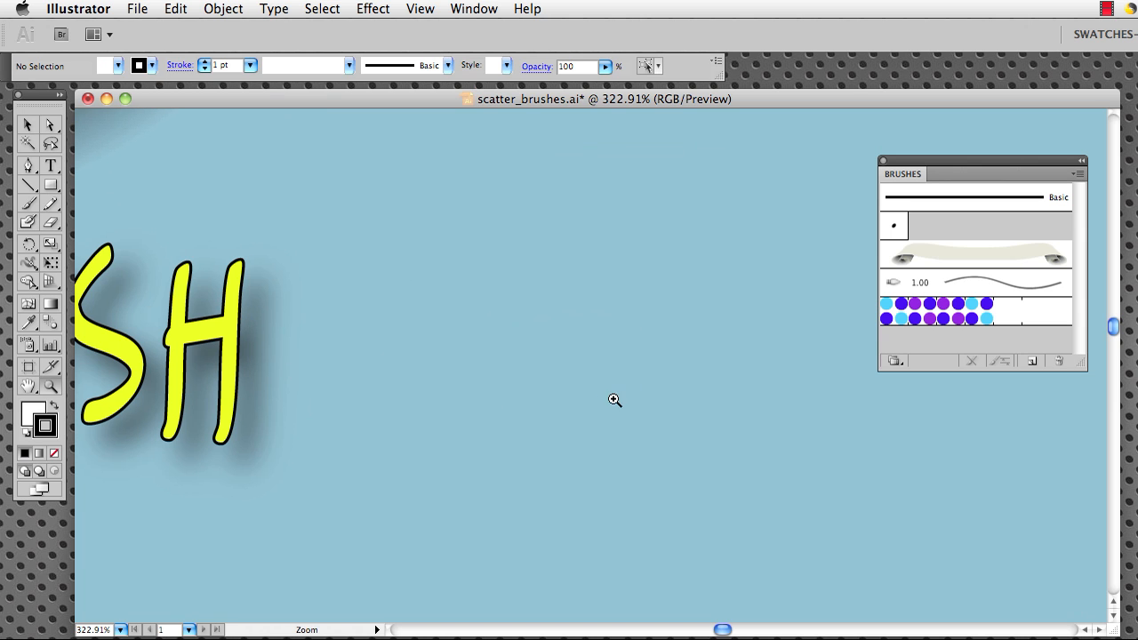
{"action": "left_click", "coordinate": [471, 348]}
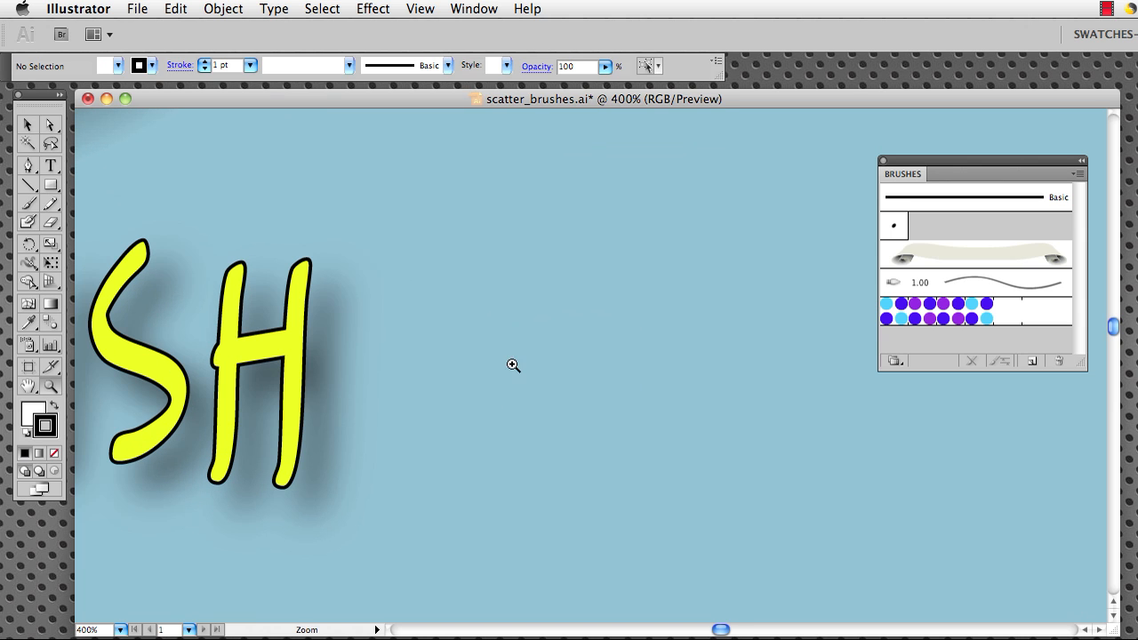
{"action": "left_click", "coordinate": [613, 378]}
{"action": "left_click_drag", "start_coordinate": [447, 380], "coordinate": [516, 385]}
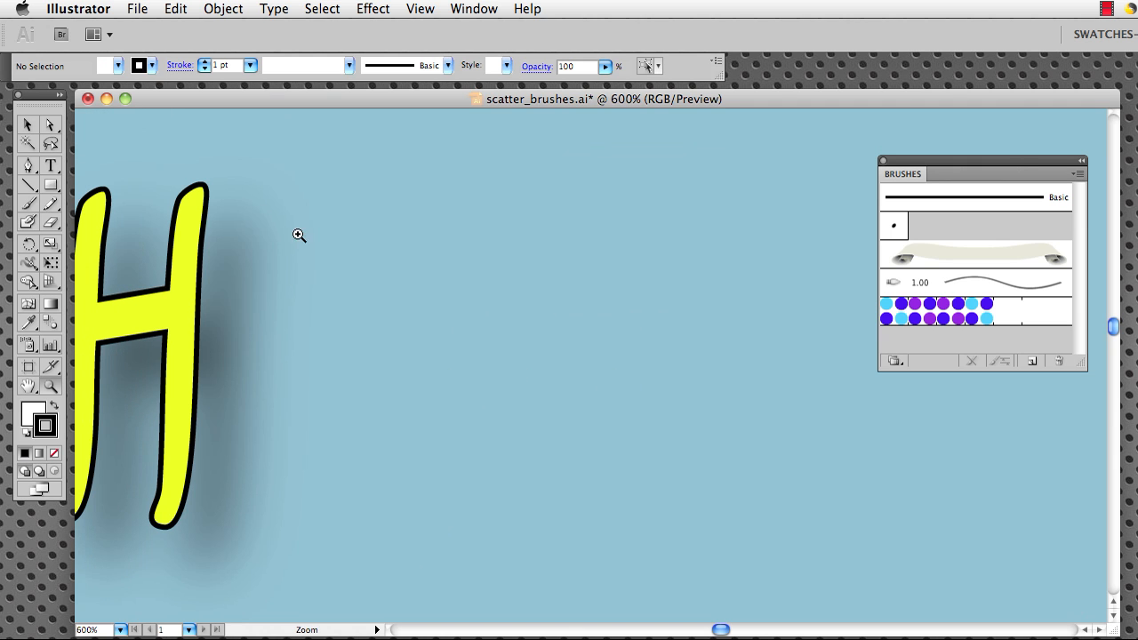
{"action": "left_click", "coordinate": [49, 204]}
{"action": "left_click_drag", "start_coordinate": [542, 296], "coordinate": [523, 345]}
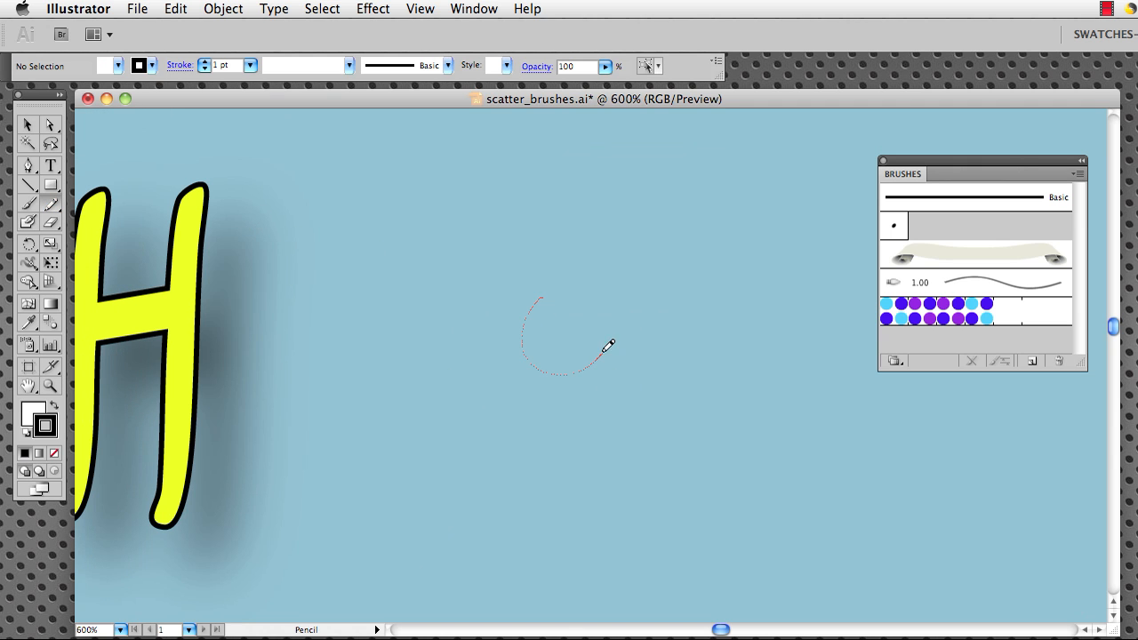
{"action": "mouse_move", "coordinate": [611, 315]}
{"action": "left_mouse_down"}
{"action": "mouse_move", "coordinate": [578, 285]}
{"action": "mouse_move", "coordinate": [544, 297]}
{"action": "left_mouse_up"}
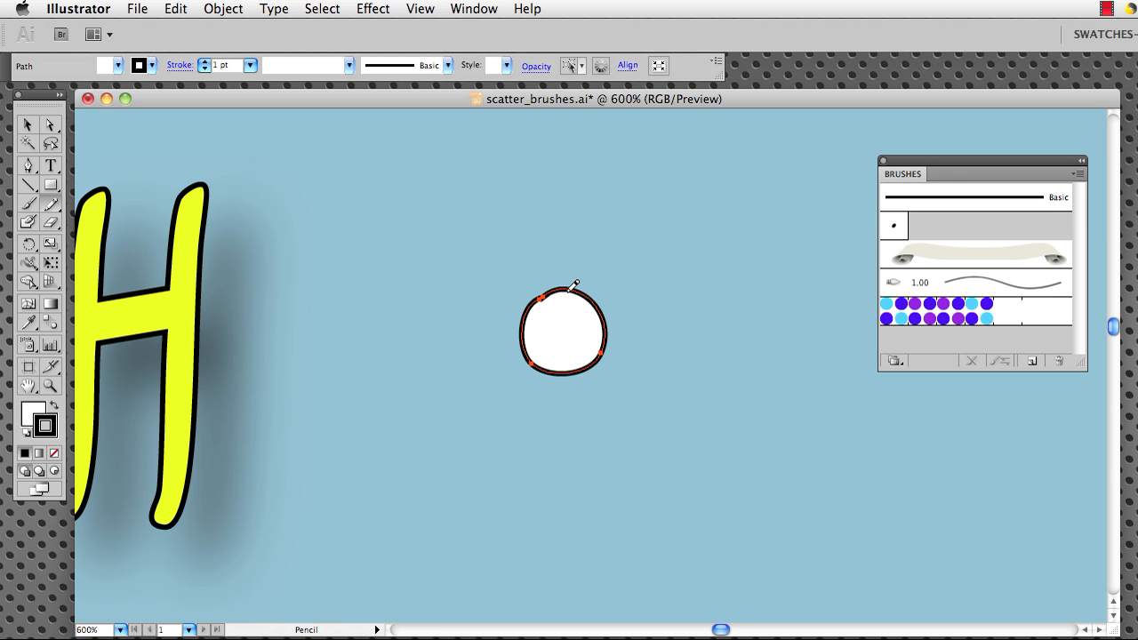
- Enable Edit selected paths within 5 pixels for the Pencil and redraw the upper part of the eyeball's outline
{"action": "left_click_drag", "start_coordinate": [532, 347], "coordinate": [532, 346]}
{"action": "key", "text": "super+z"}
{"action": "double_click", "coordinate": [51, 204]}
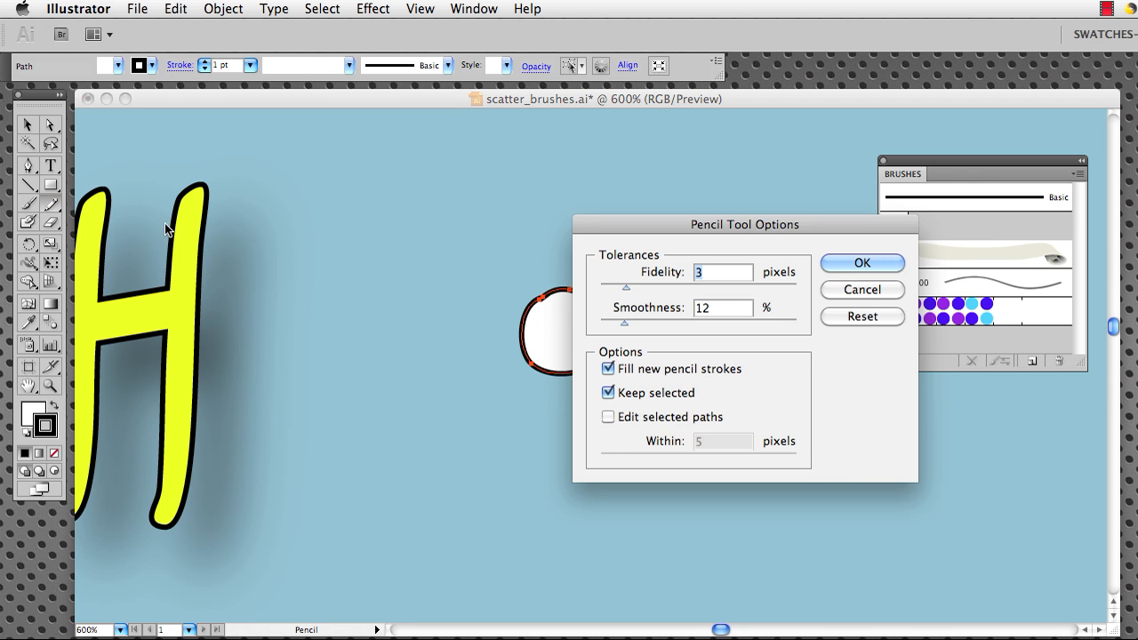
{"action": "left_click", "coordinate": [608, 417]}
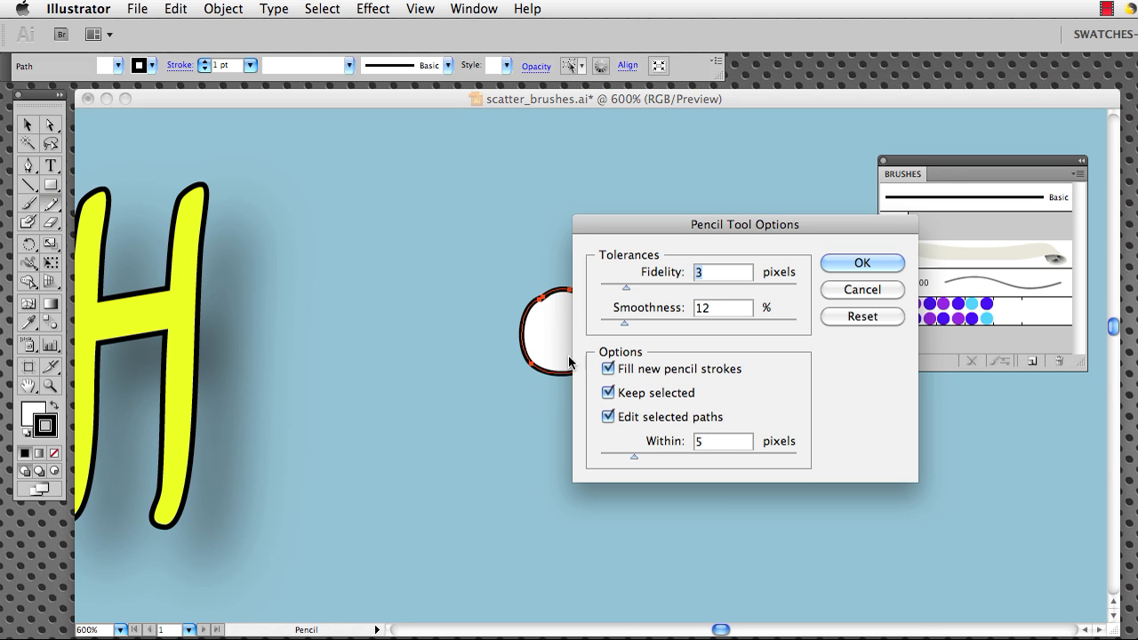
{"action": "left_click", "coordinate": [858, 263]}
{"action": "mouse_move", "coordinate": [596, 290]}
{"action": "left_mouse_down"}
{"action": "mouse_move", "coordinate": [557, 284]}
{"action": "mouse_move", "coordinate": [528, 308]}
{"action": "mouse_move", "coordinate": [536, 356]}
{"action": "left_mouse_up"}
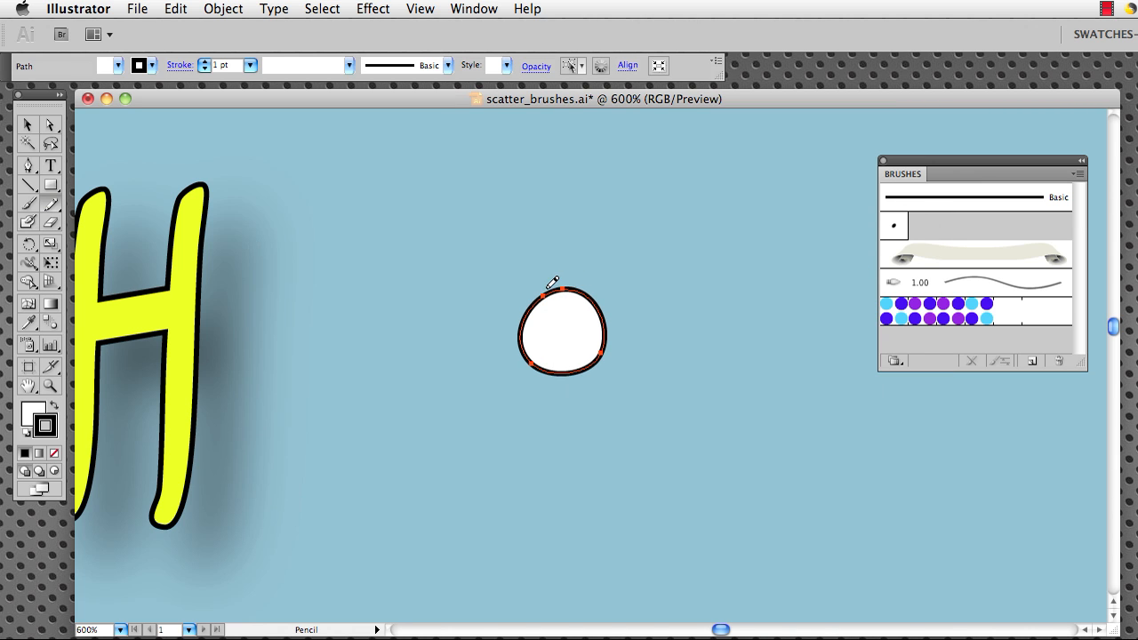
- Draw a second, smaller eyeball below and beside the first with the Pencil and reshape its outline into a slanted oval
{"action": "mouse_move", "coordinate": [446, 368]}
{"action": "left_mouse_down"}
{"action": "mouse_move", "coordinate": [435, 374]}
{"action": "mouse_move", "coordinate": [449, 441]}
{"action": "mouse_move", "coordinate": [480, 429]}
{"action": "mouse_move", "coordinate": [490, 391]}
{"action": "mouse_move", "coordinate": [472, 373]}
{"action": "left_mouse_up"}
{"action": "left_click_drag", "start_coordinate": [471, 364], "coordinate": [469, 368]}
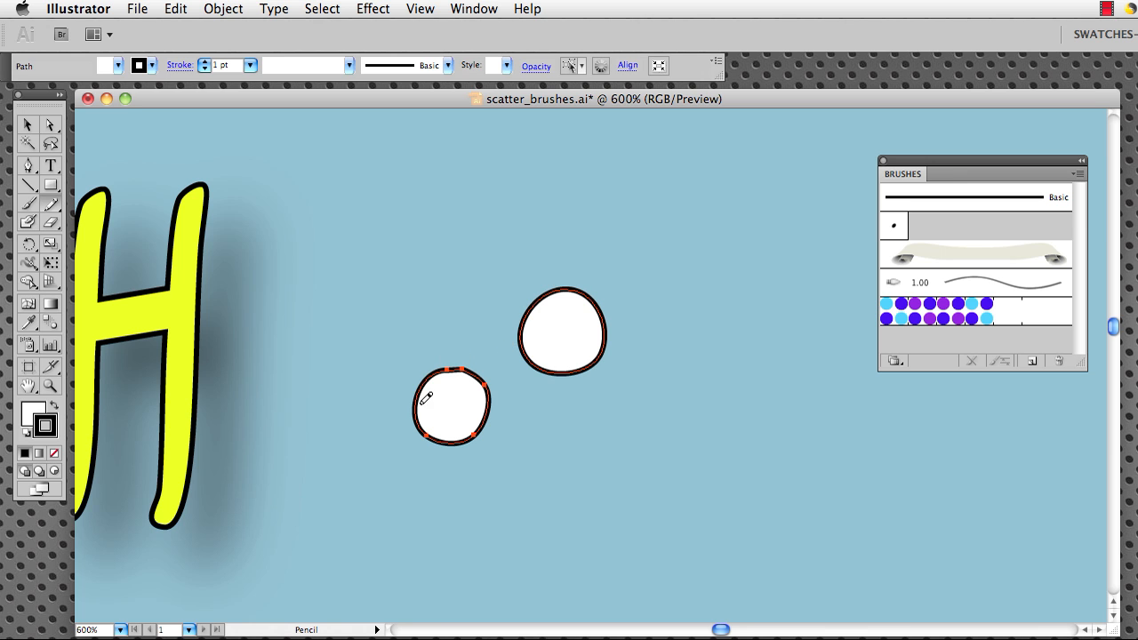
{"action": "mouse_move", "coordinate": [432, 373]}
{"action": "left_mouse_down"}
{"action": "mouse_move", "coordinate": [439, 427]}
{"action": "mouse_move", "coordinate": [460, 433]}
{"action": "left_mouse_up"}
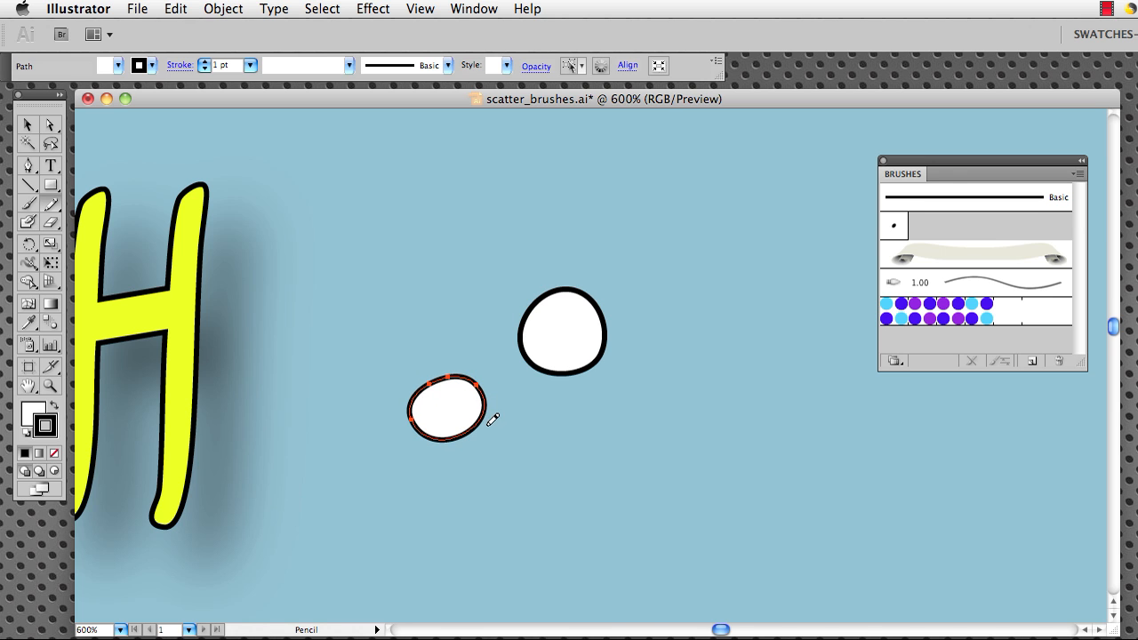
- Move the smaller oval eyeball so it overlaps the right edge of the larger one
{"action": "key", "text": "Delete"}
{"action": "key", "text": "v"}
{"action": "left_click", "coordinate": [533, 373]}
{"action": "left_click", "coordinate": [544, 454]}
{"action": "key", "text": "super+z"}
{"action": "left_click_drag", "start_coordinate": [442, 425], "coordinate": [629, 332]}
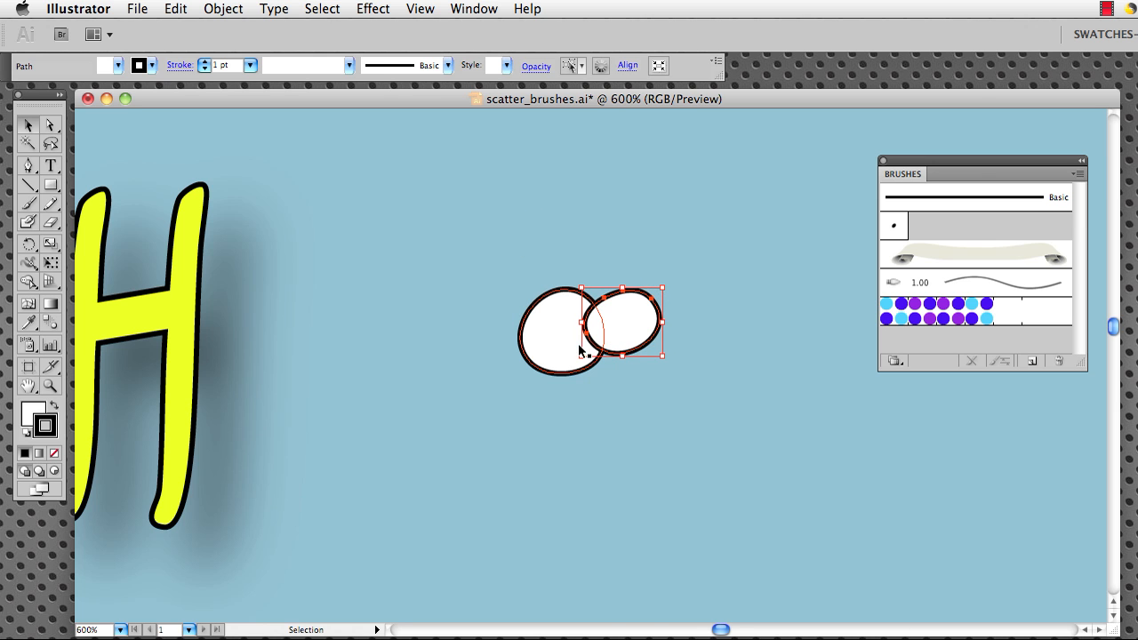
- Send the smaller eyeball backward so it sits behind the larger one, and deselect it
{"action": "left_click", "coordinate": [223, 9]}
{"action": "mouse_move", "coordinate": [233, 39]}
{"action": "mouse_move", "coordinate": [293, 45]}
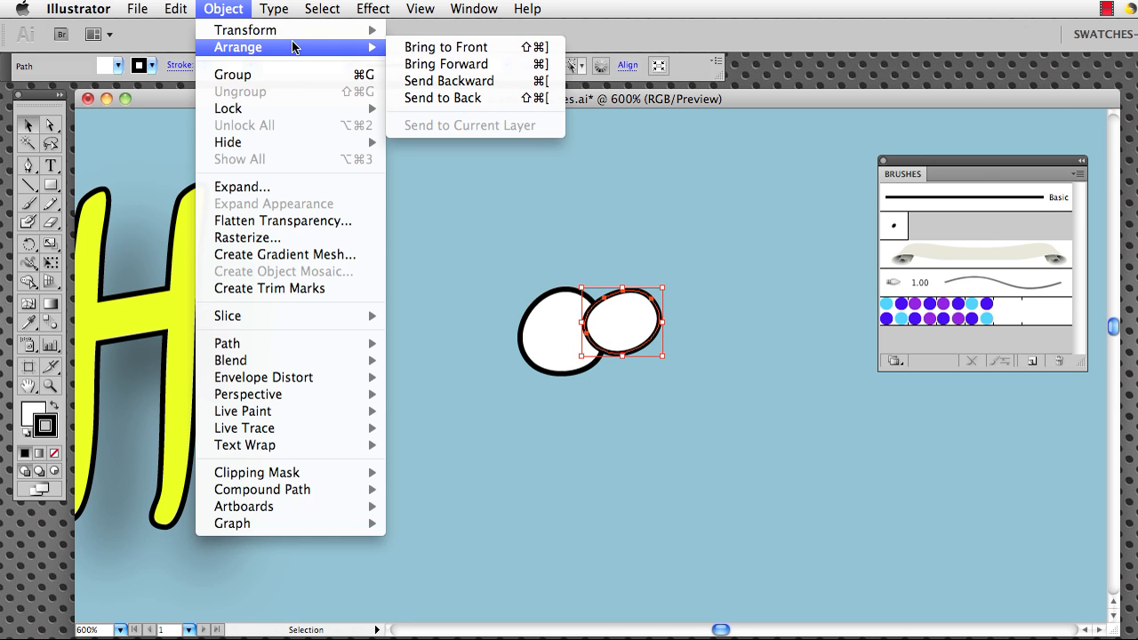
{"action": "left_click", "coordinate": [449, 83]}
{"action": "left_click", "coordinate": [679, 241]}
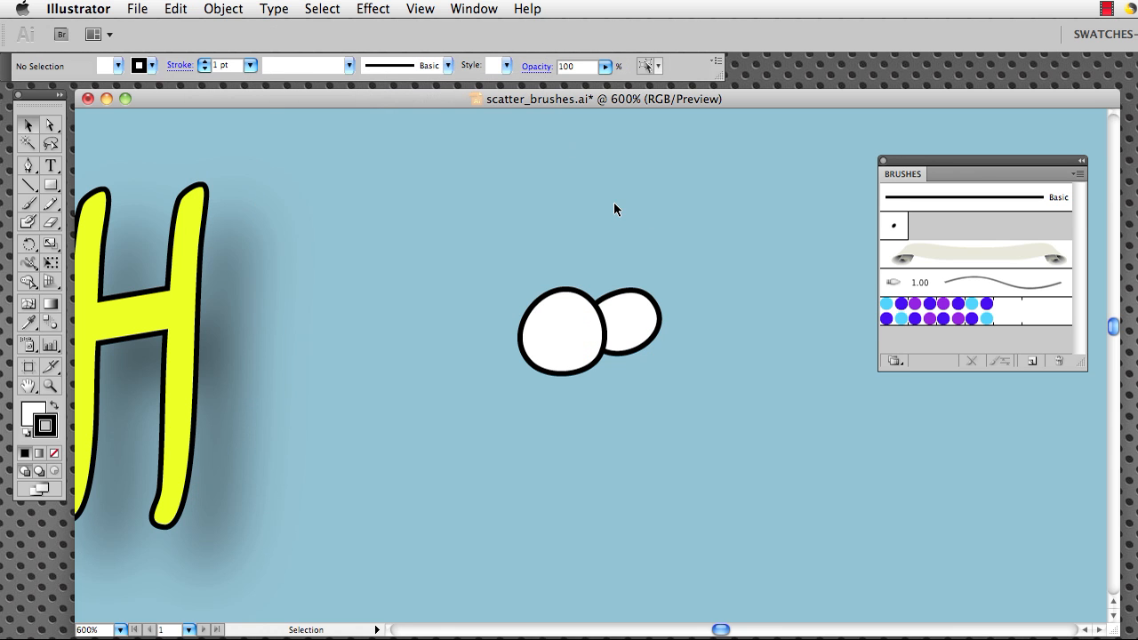
- Draw a small oval pupil inside the larger eyeball with the Pencil, smooth its outline, and give it a black fill without stroke
{"action": "key", "text": "z"}
{"action": "left_click", "coordinate": [582, 354]}
{"action": "left_click", "coordinate": [591, 356]}
{"action": "left_click_drag", "start_coordinate": [606, 382], "coordinate": [527, 353]}
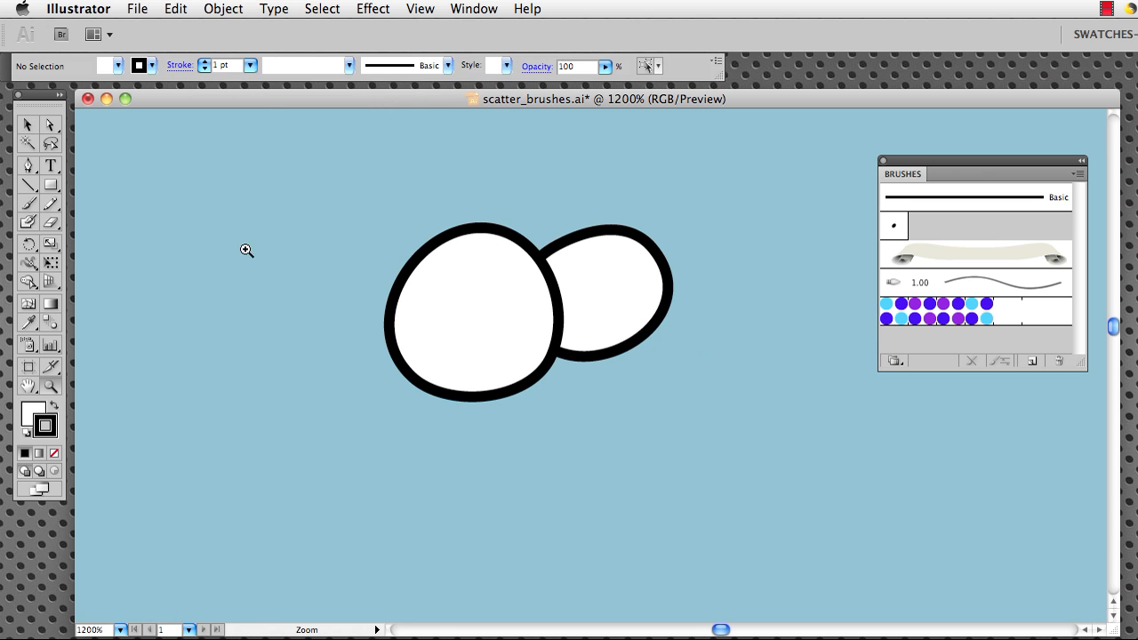
{"action": "left_click", "coordinate": [53, 205]}
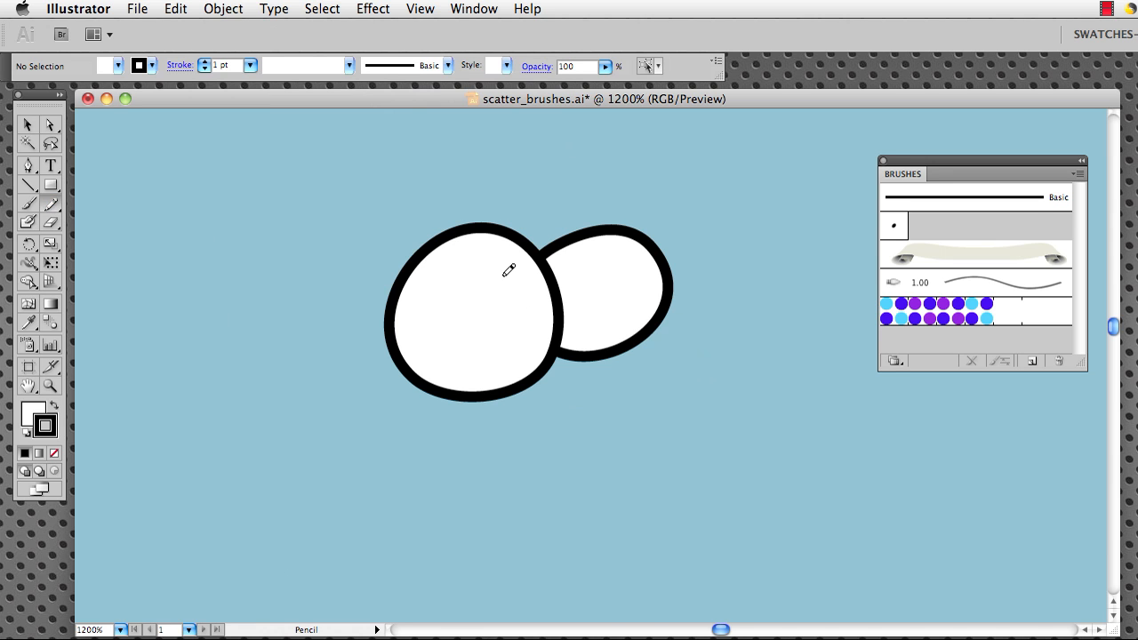
{"action": "mouse_move", "coordinate": [499, 268]}
{"action": "left_mouse_down"}
{"action": "mouse_move", "coordinate": [514, 302]}
{"action": "mouse_move", "coordinate": [521, 269]}
{"action": "mouse_move", "coordinate": [510, 315]}
{"action": "left_mouse_up"}
{"action": "key", "text": "super+z"}
{"action": "left_click_drag", "start_coordinate": [515, 270], "coordinate": [522, 282]}
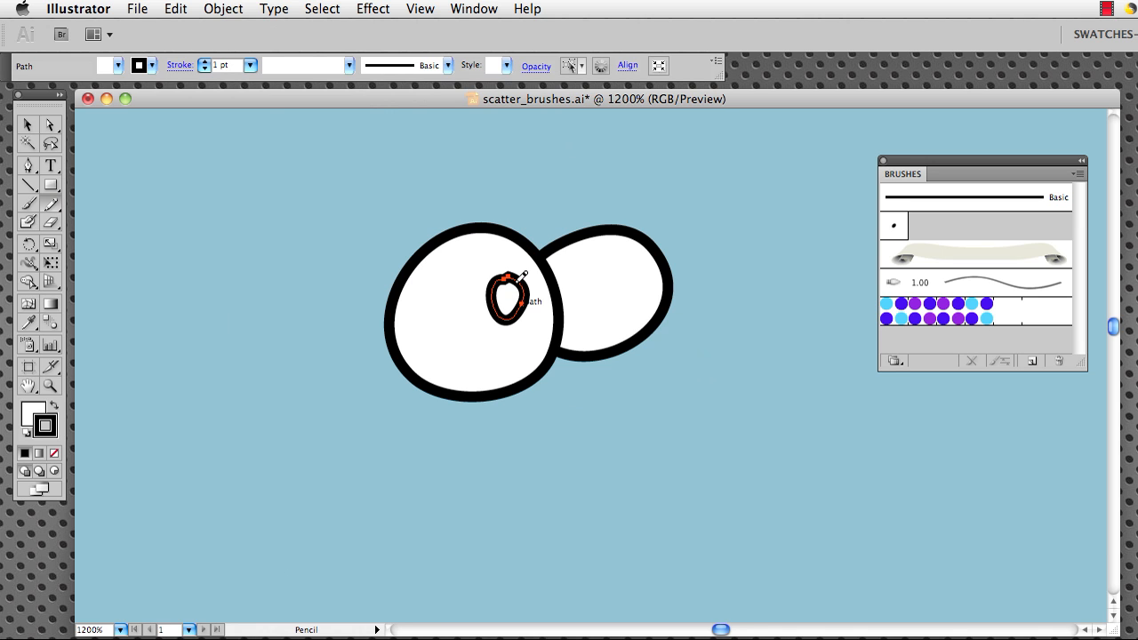
{"action": "left_click_drag", "start_coordinate": [522, 282], "coordinate": [504, 309]}
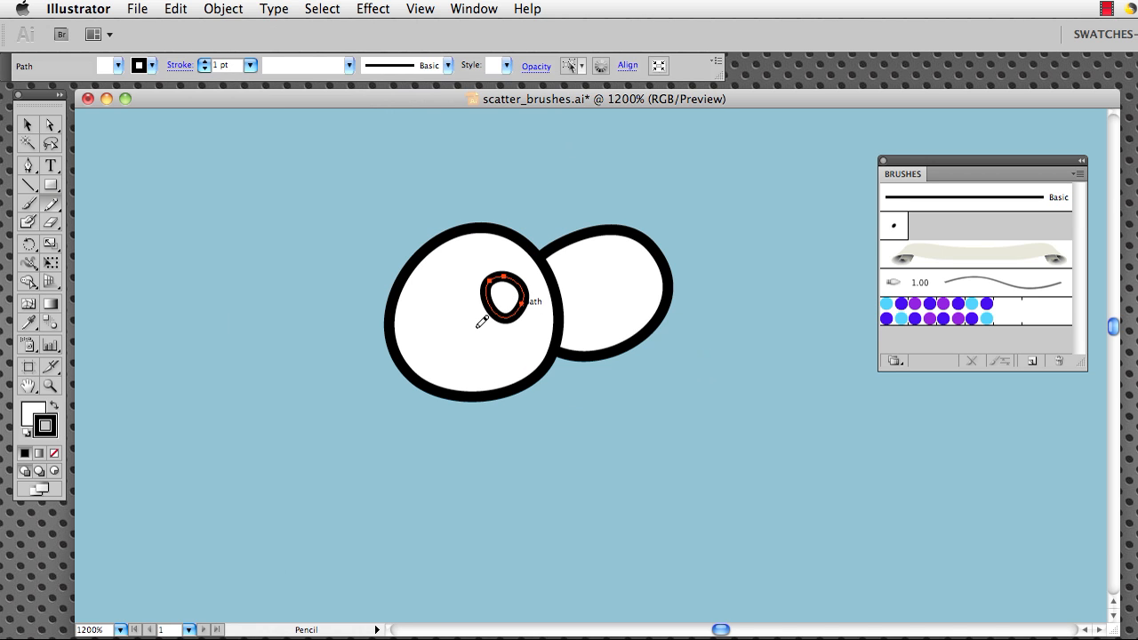
{"action": "key", "text": "shift+x"}
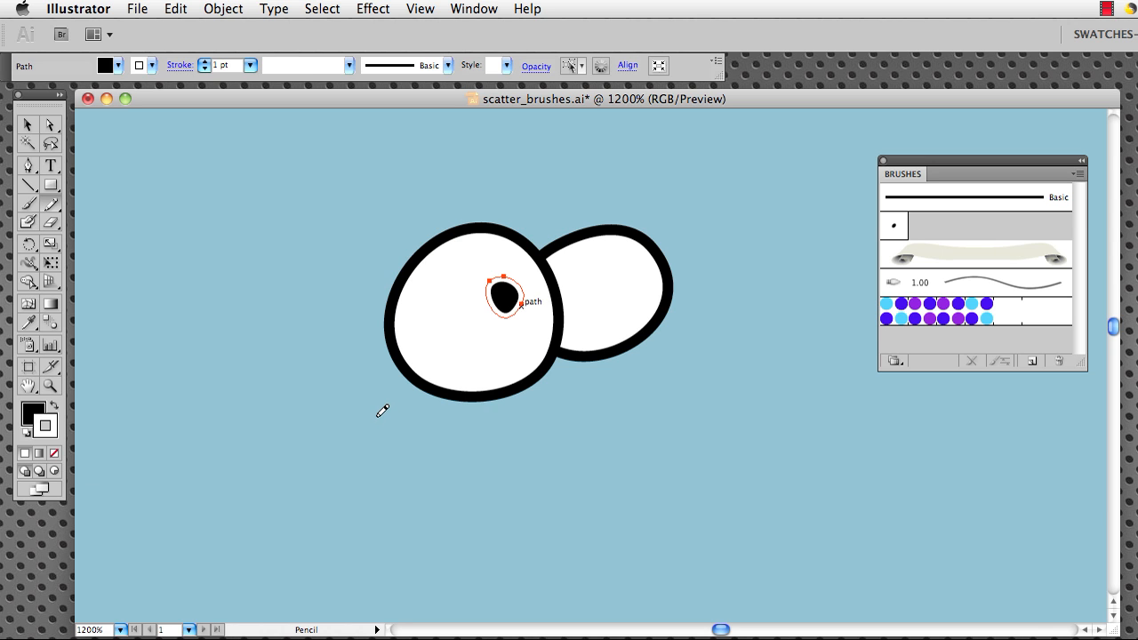
{"action": "key", "text": "slash"}
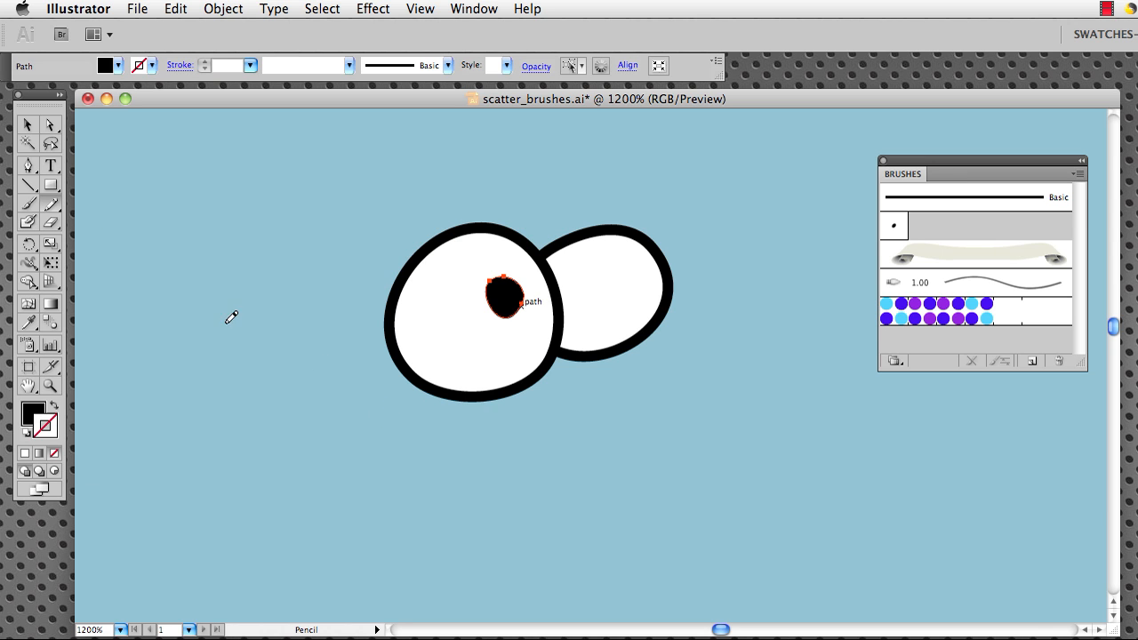
- Place a smaller copy of the pupil at the inner edge of the rear eye and shift the front pupil slightly toward the eye's centre
{"action": "left_click", "coordinate": [28, 126]}
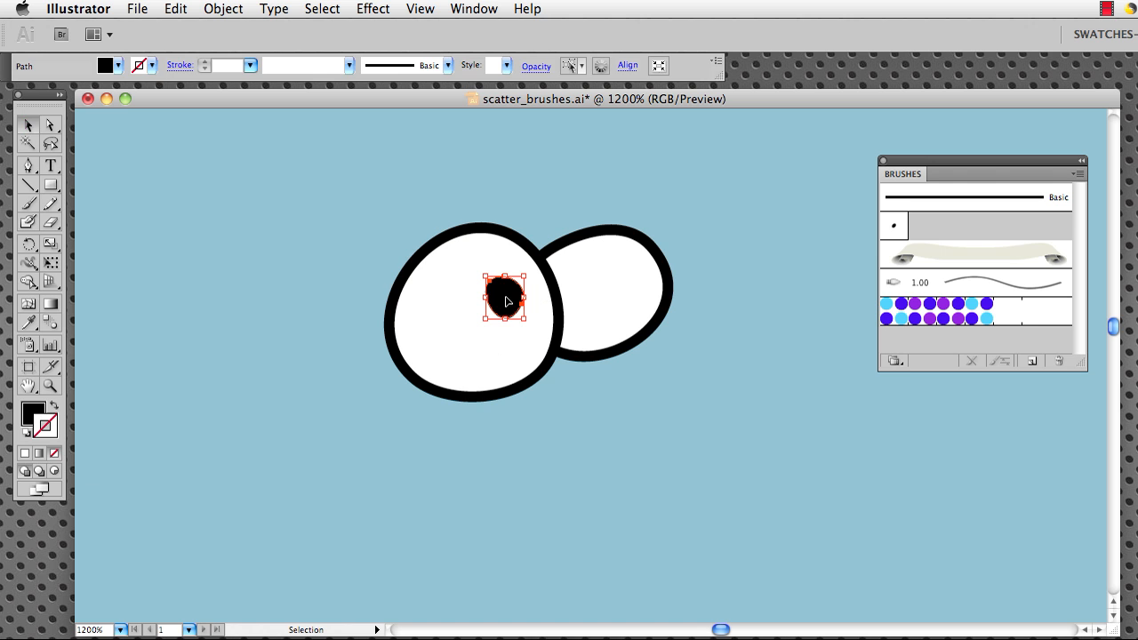
{"action": "left_click_drag", "start_coordinate": [507, 300], "coordinate": [571, 298]}
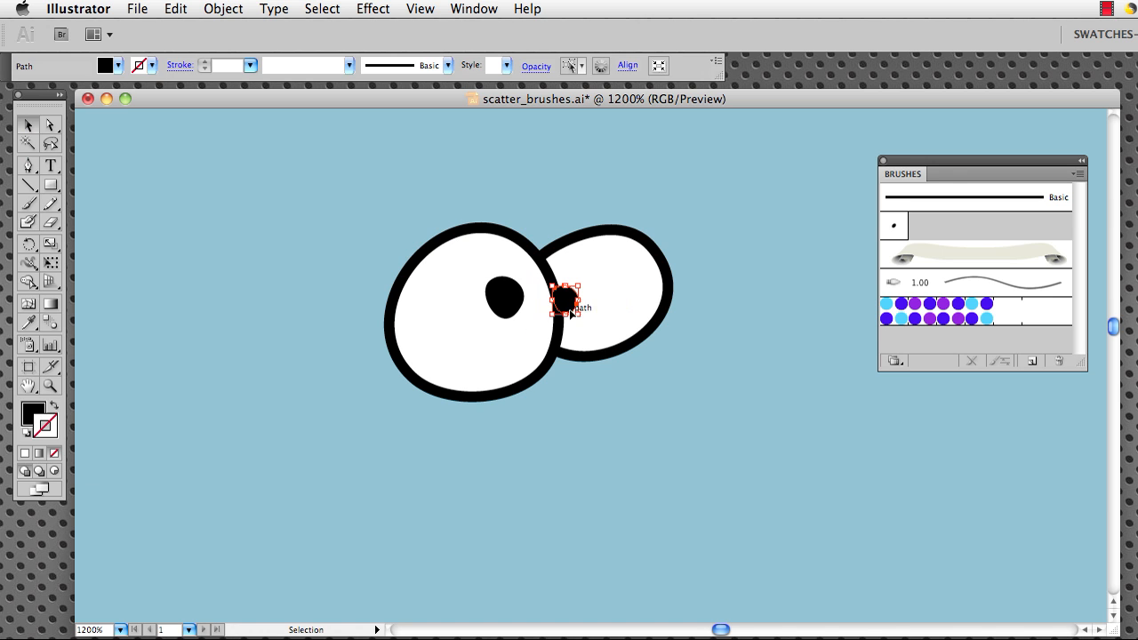
{"action": "left_click_drag", "start_coordinate": [498, 295], "coordinate": [483, 313]}
{"action": "left_click", "coordinate": [524, 483]}
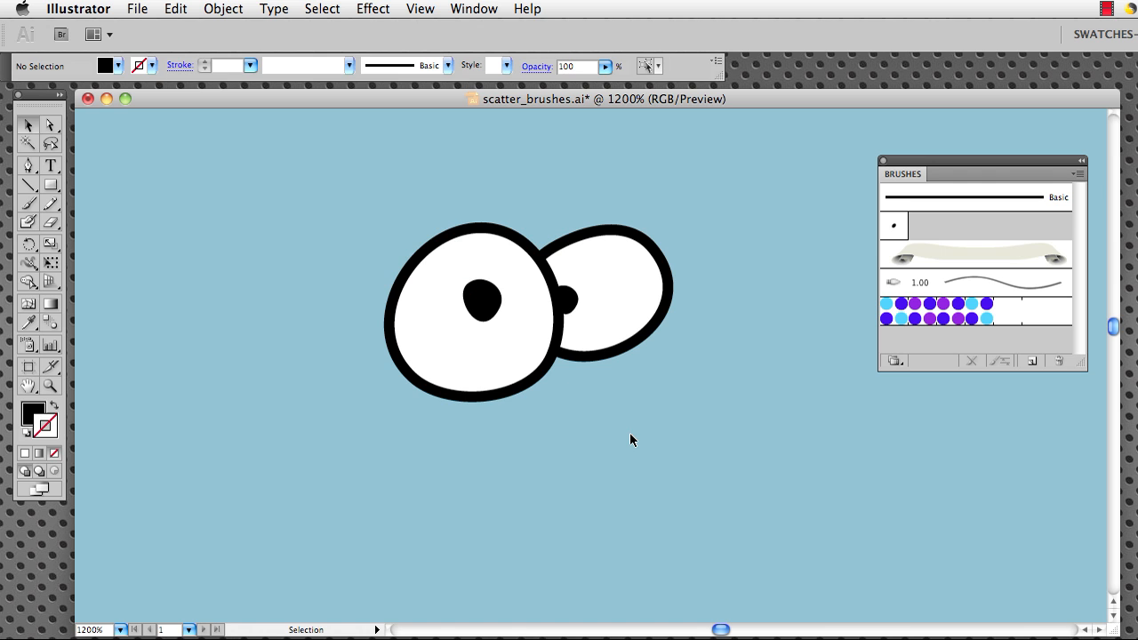
- Draw a tall pear-shaped head around the eyes with the Pencil and smooth the upper and right side of its outline
{"action": "key", "text": "super+minus"}
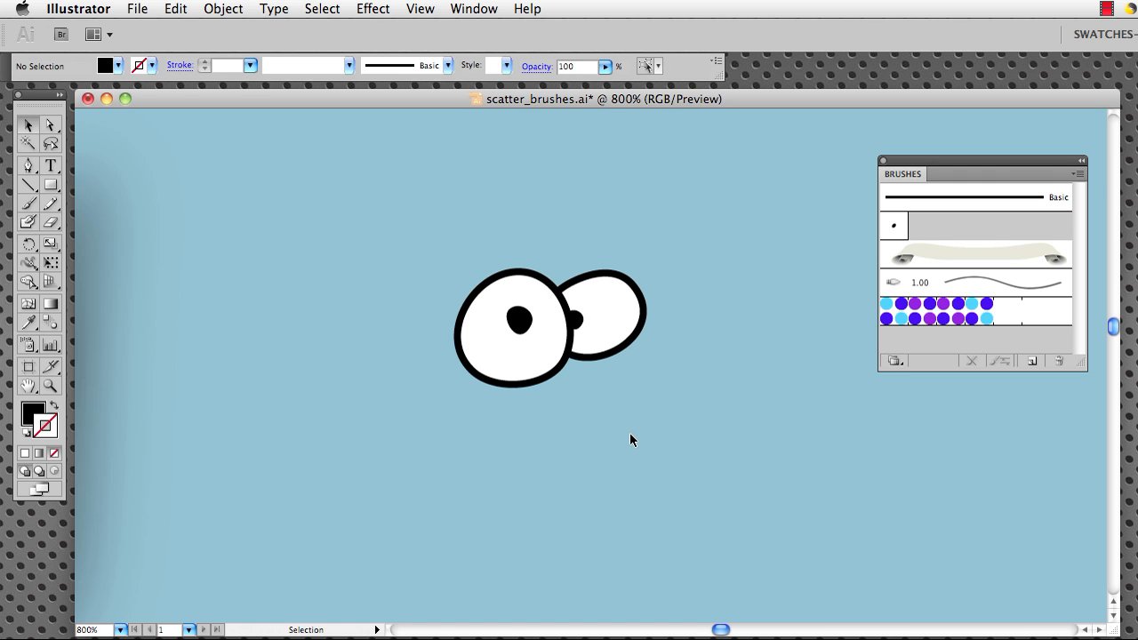
{"action": "left_click_drag", "start_coordinate": [605, 374], "coordinate": [579, 343]}
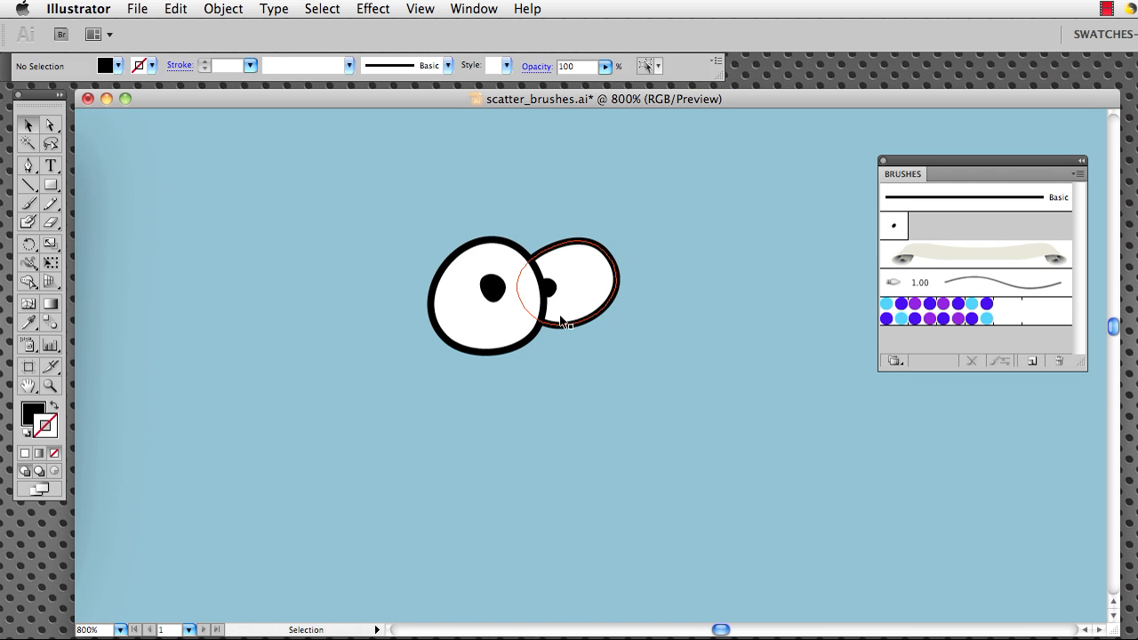
{"action": "key", "text": "n"}
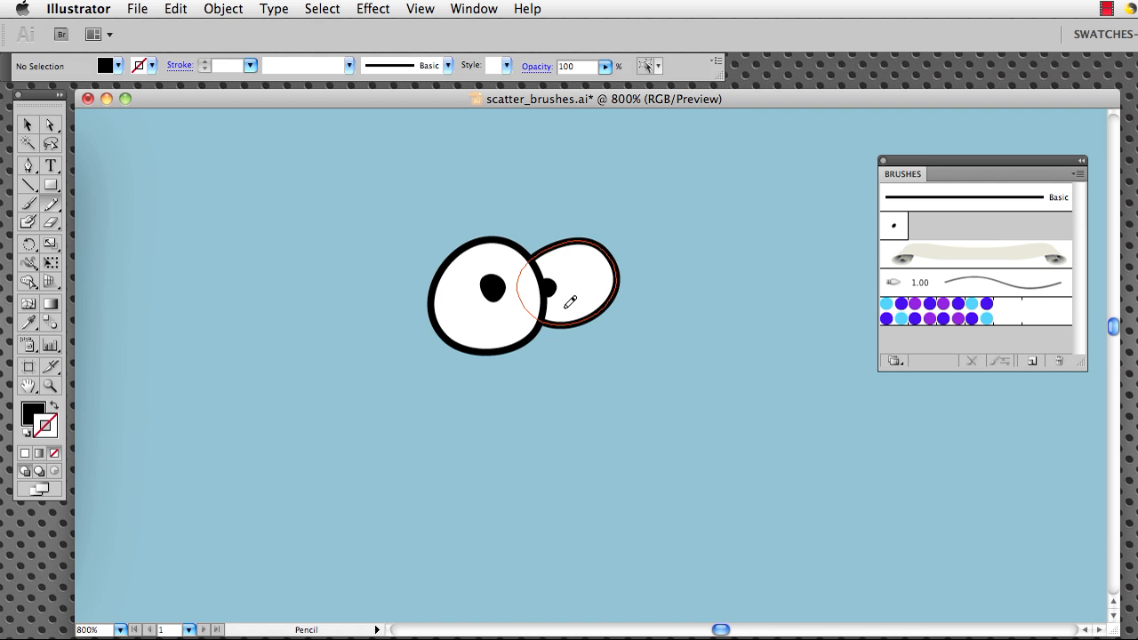
{"action": "mouse_move", "coordinate": [538, 209]}
{"action": "left_mouse_down"}
{"action": "mouse_move", "coordinate": [617, 371]}
{"action": "mouse_move", "coordinate": [421, 427]}
{"action": "mouse_move", "coordinate": [406, 252]}
{"action": "mouse_move", "coordinate": [509, 138]}
{"action": "mouse_move", "coordinate": [538, 183]}
{"action": "left_mouse_up"}
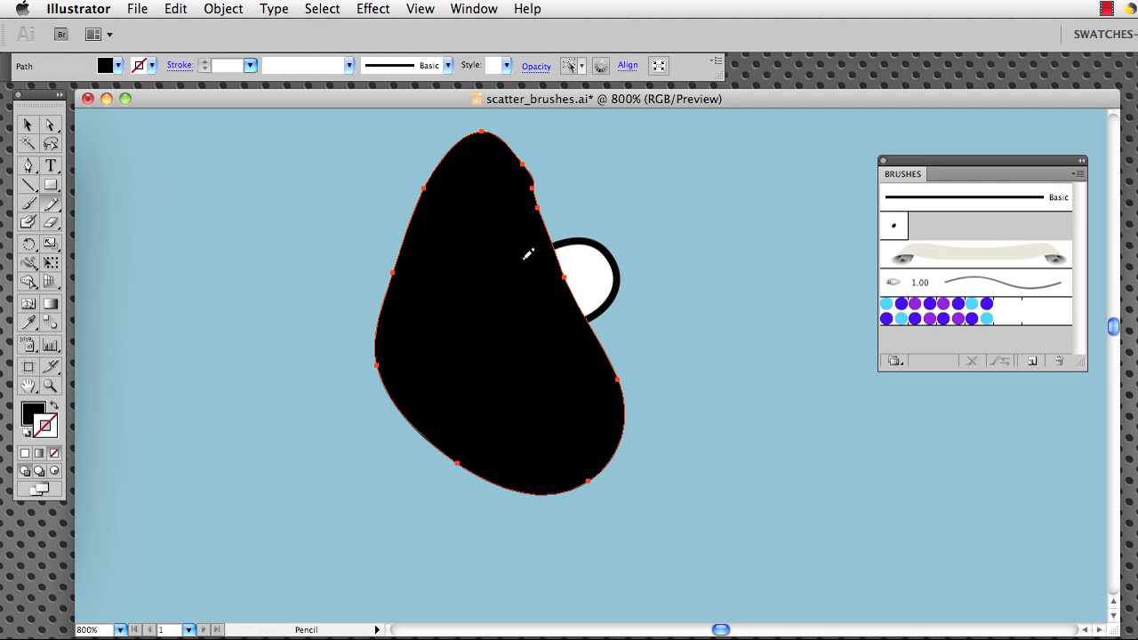
{"action": "mouse_move", "coordinate": [496, 127]}
{"action": "left_mouse_down"}
{"action": "mouse_move", "coordinate": [536, 173]}
{"action": "mouse_move", "coordinate": [566, 283]}
{"action": "mouse_move", "coordinate": [601, 331]}
{"action": "left_mouse_up"}
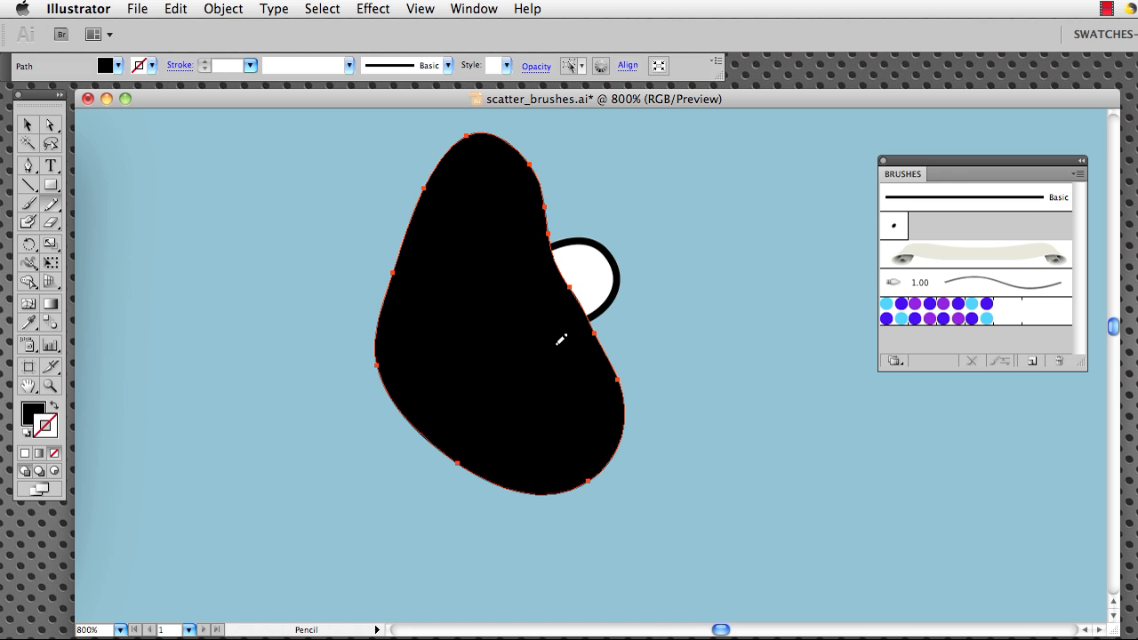
- Copy the rear eye's white fill and black stroke to the head shape with the Eyedropper and send the head to the back
{"action": "key", "text": "i"}
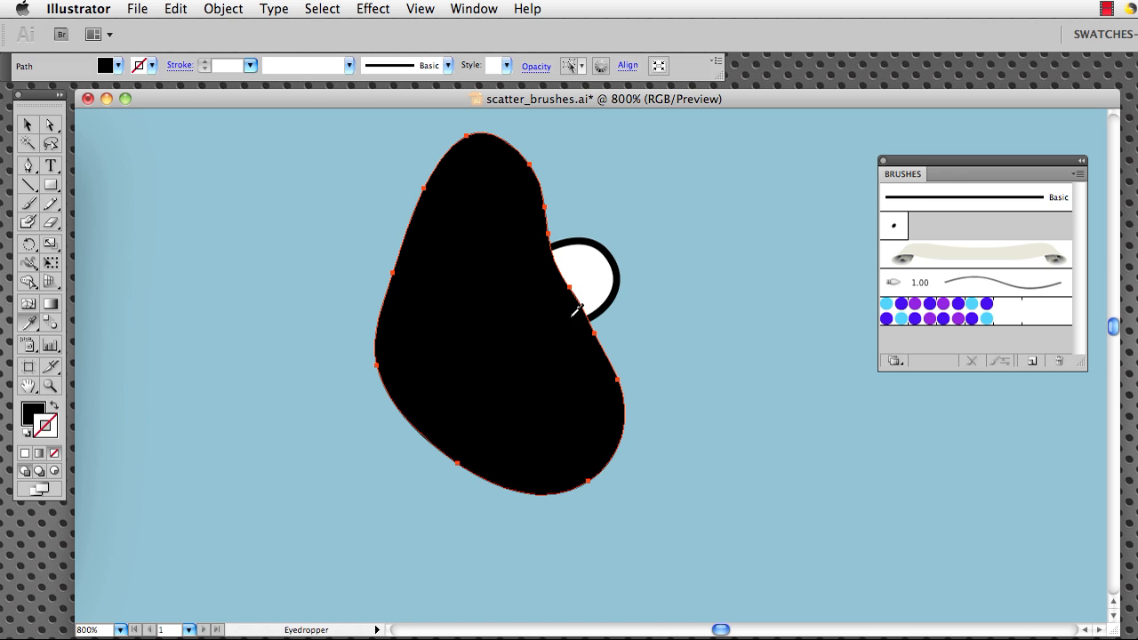
{"action": "left_click", "coordinate": [603, 271]}
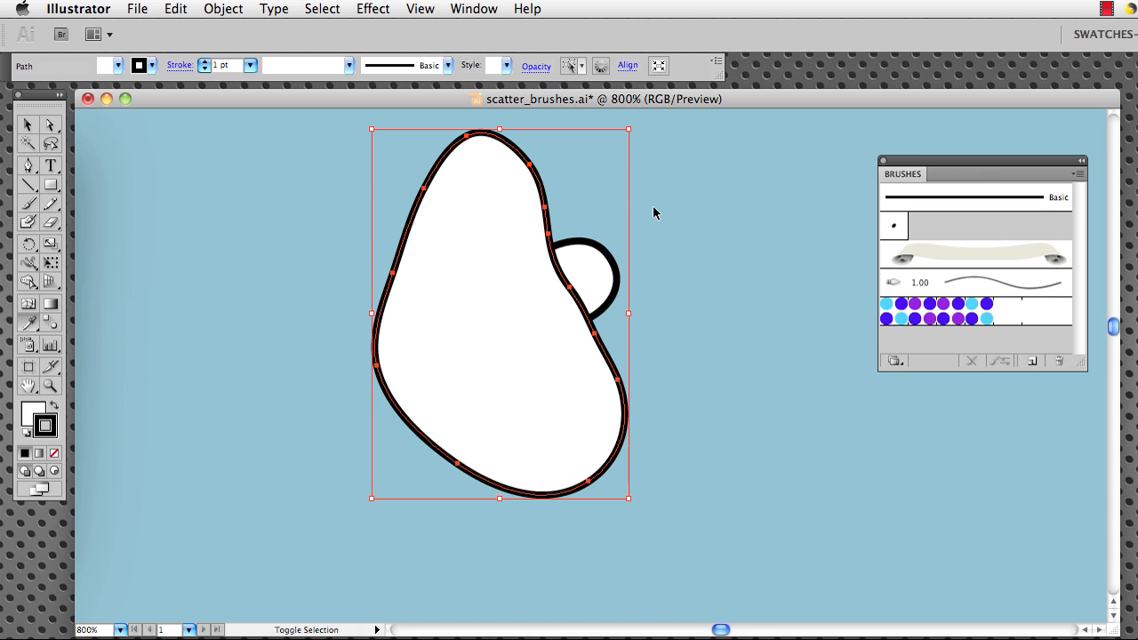
{"action": "key", "text": "super+shift+bracketleft"}
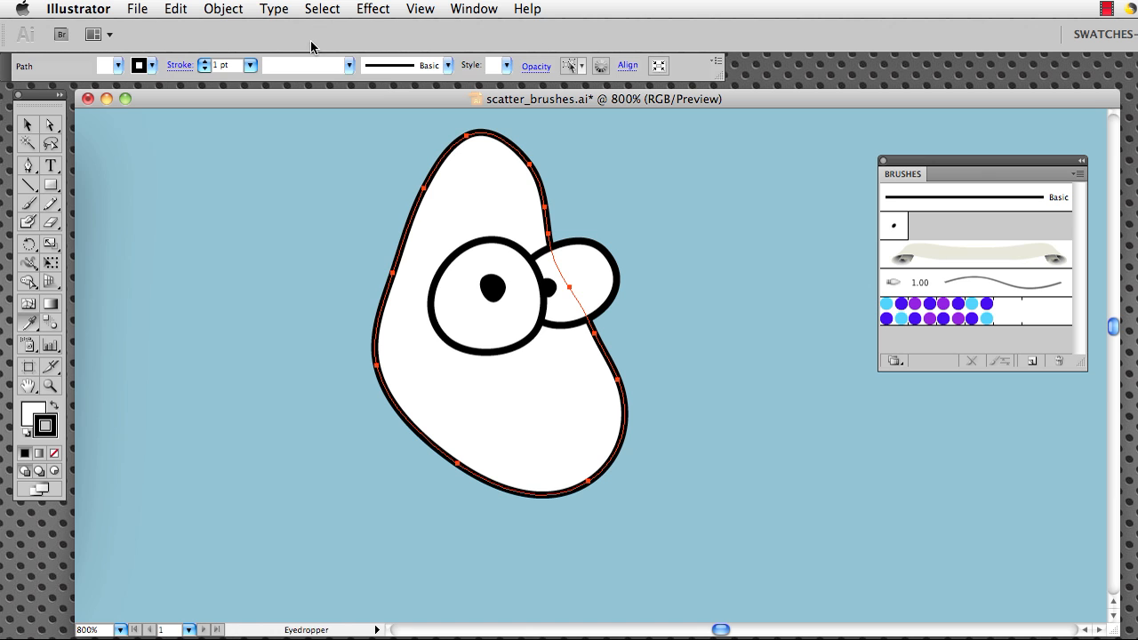
- Try the blue background colour as the head shape's fill with the Eyedropper, and undo it
{"action": "left_click", "coordinate": [224, 8]}
{"action": "mouse_move", "coordinate": [233, 49]}
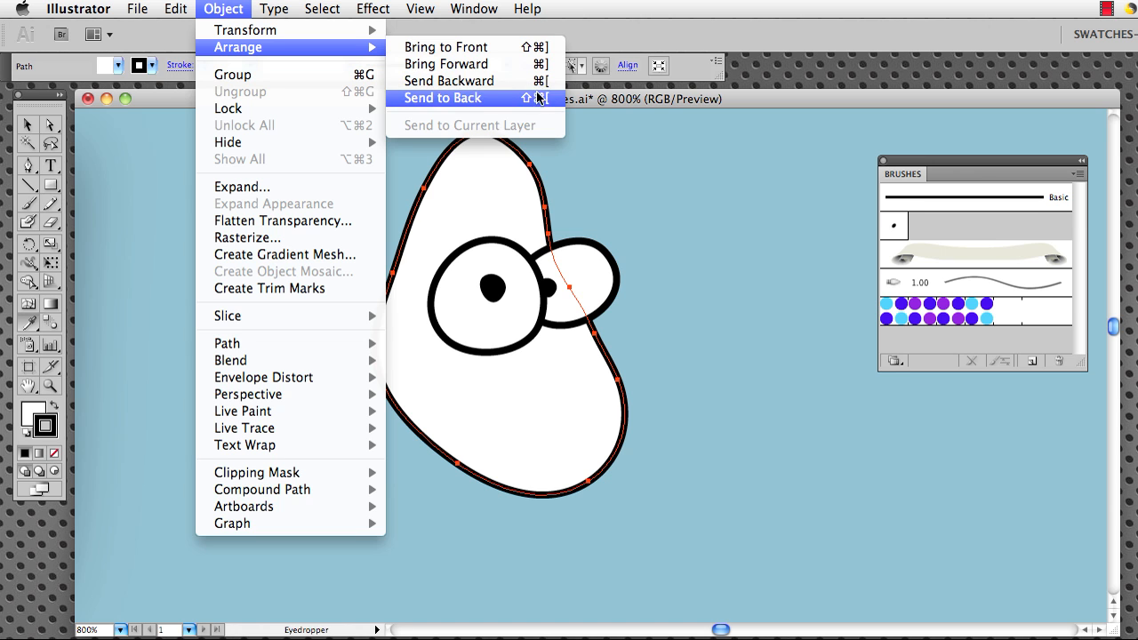
{"action": "left_click", "coordinate": [644, 101]}
{"action": "left_click", "coordinate": [632, 170]}
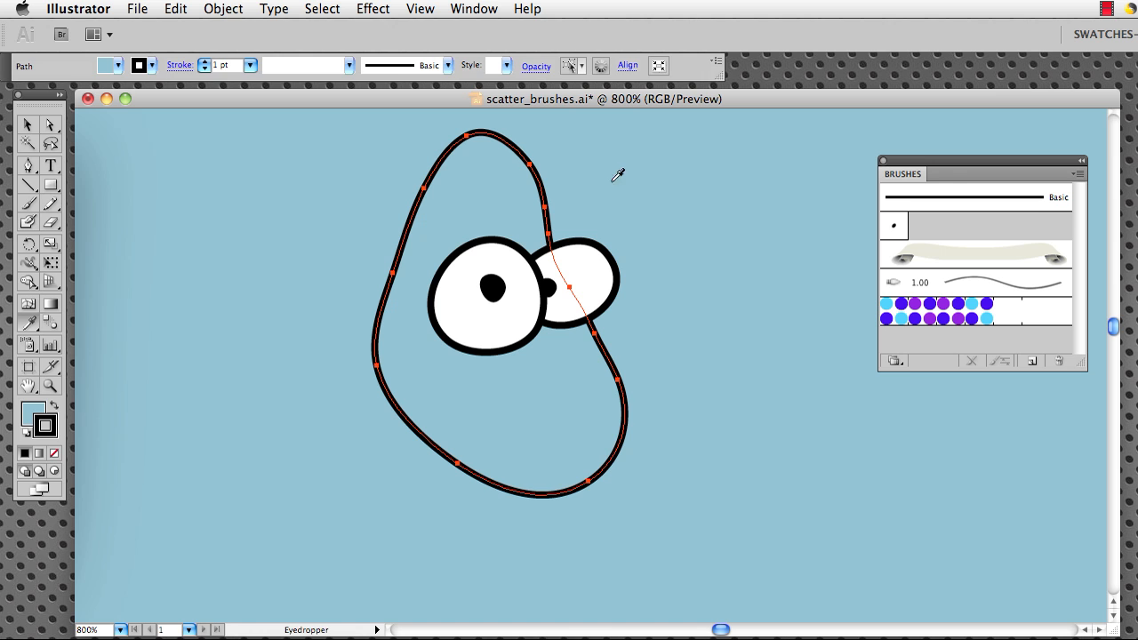
{"action": "key", "text": "super+z"}
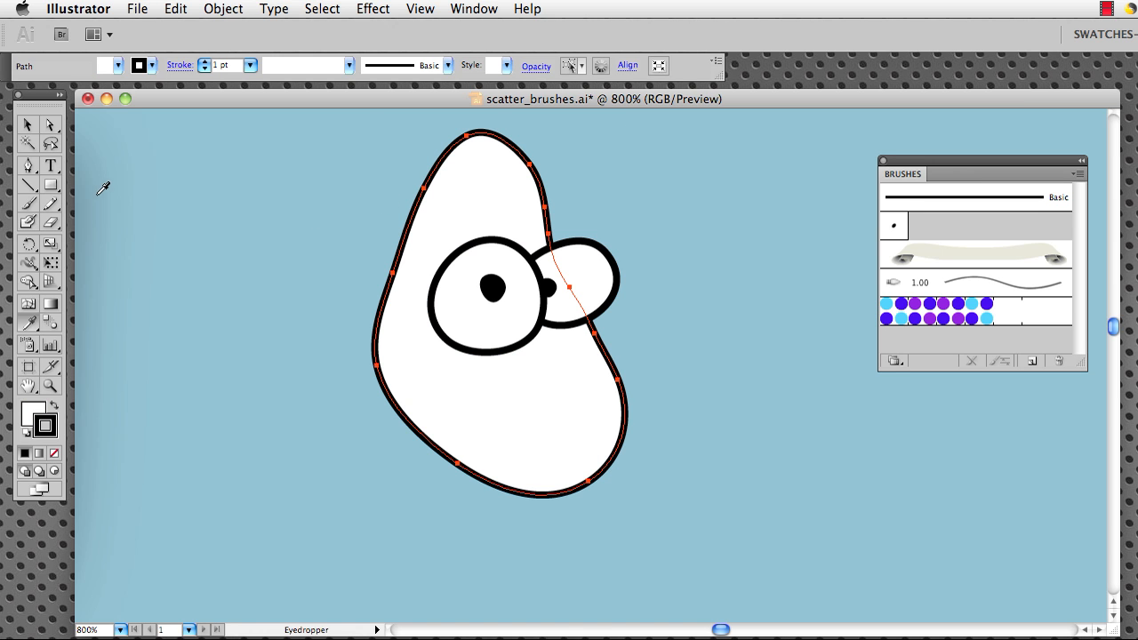
- Fill the head shape with the brown-grey swatch R=153 G=134 B=117 and deselect it
{"action": "left_click", "coordinate": [119, 65]}
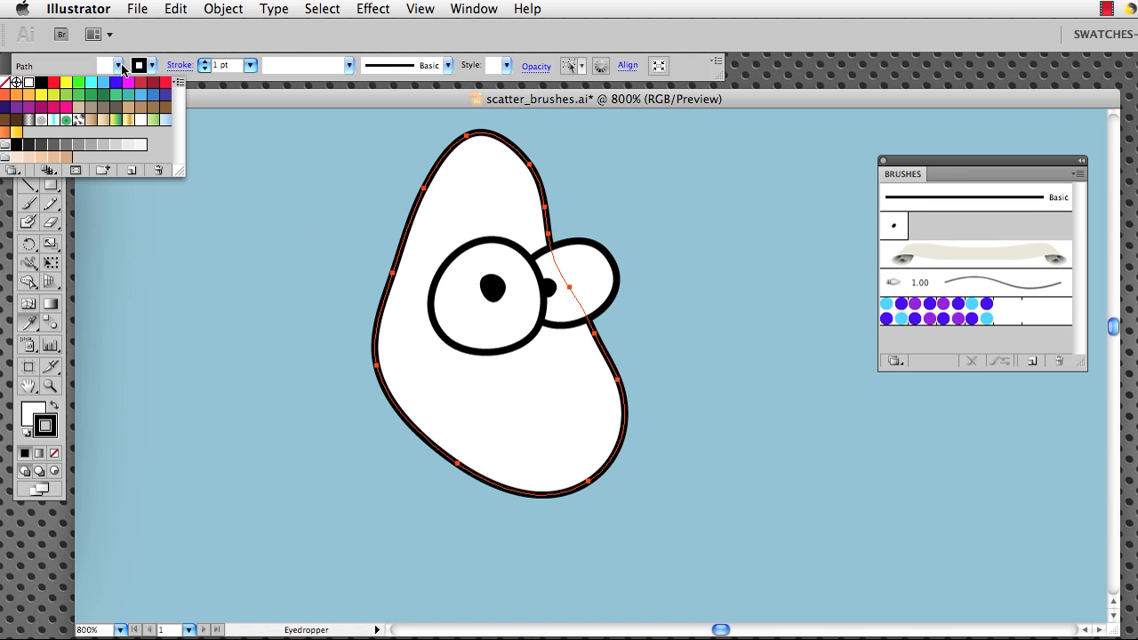
{"action": "left_click", "coordinate": [91, 108]}
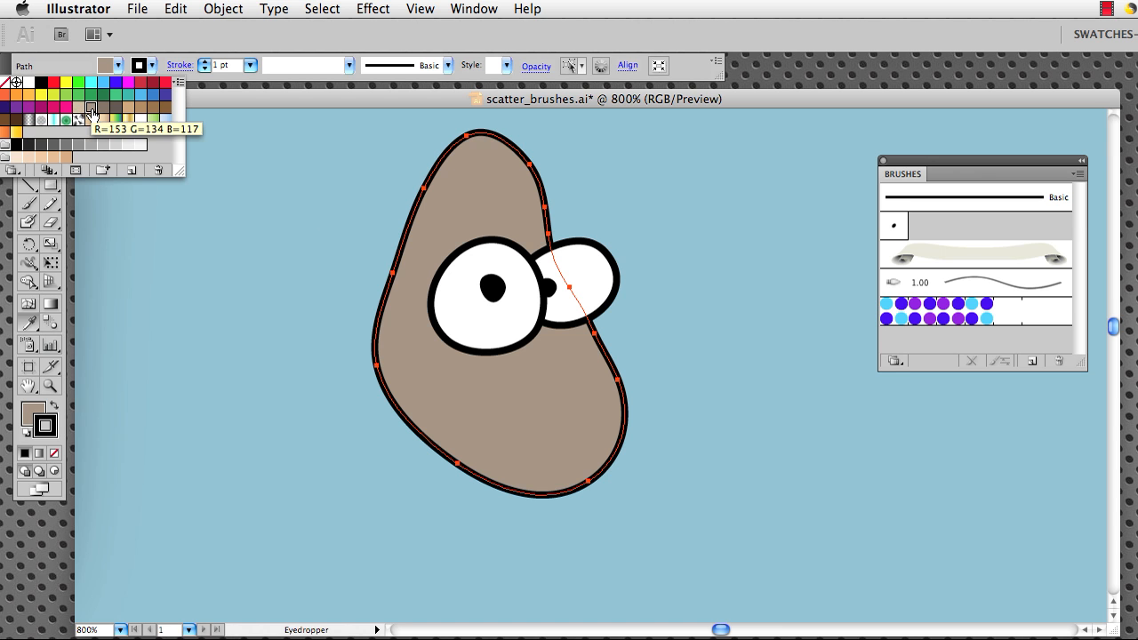
{"action": "left_click", "coordinate": [236, 137]}
{"action": "key", "text": "v"}
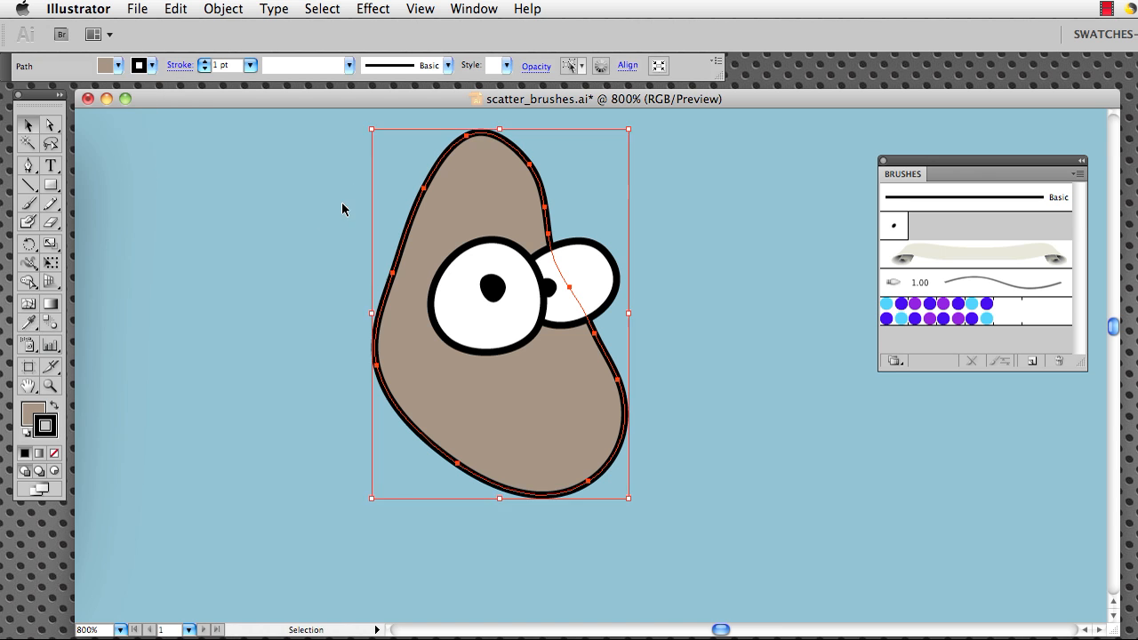
{"action": "left_click", "coordinate": [318, 192]}
- Draw an unfilled, black-stroked smile below the eyes with the Pencil and add a short crease at each end
{"action": "key", "text": "n"}
{"action": "mouse_move", "coordinate": [412, 339]}
{"action": "left_mouse_down"}
{"action": "mouse_move", "coordinate": [458, 377]}
{"action": "mouse_move", "coordinate": [490, 381]}
{"action": "mouse_move", "coordinate": [542, 382]}
{"action": "mouse_move", "coordinate": [579, 353]}
{"action": "left_mouse_up"}
{"action": "left_click", "coordinate": [36, 412]}
{"action": "left_click", "coordinate": [54, 454]}
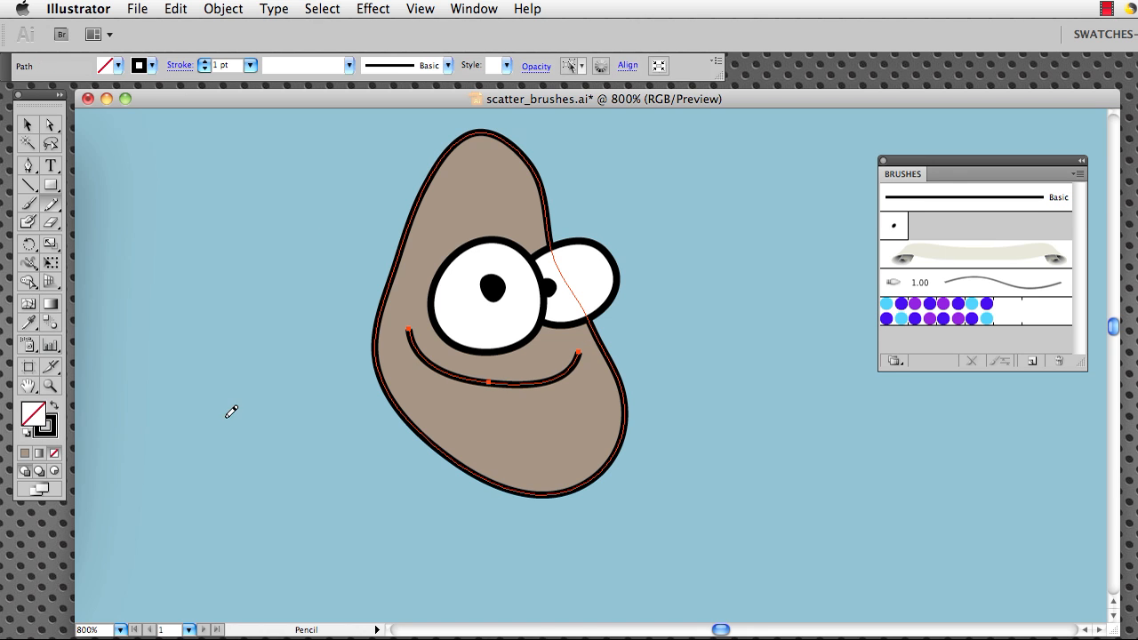
{"action": "left_click_drag", "start_coordinate": [389, 328], "coordinate": [418, 313]}
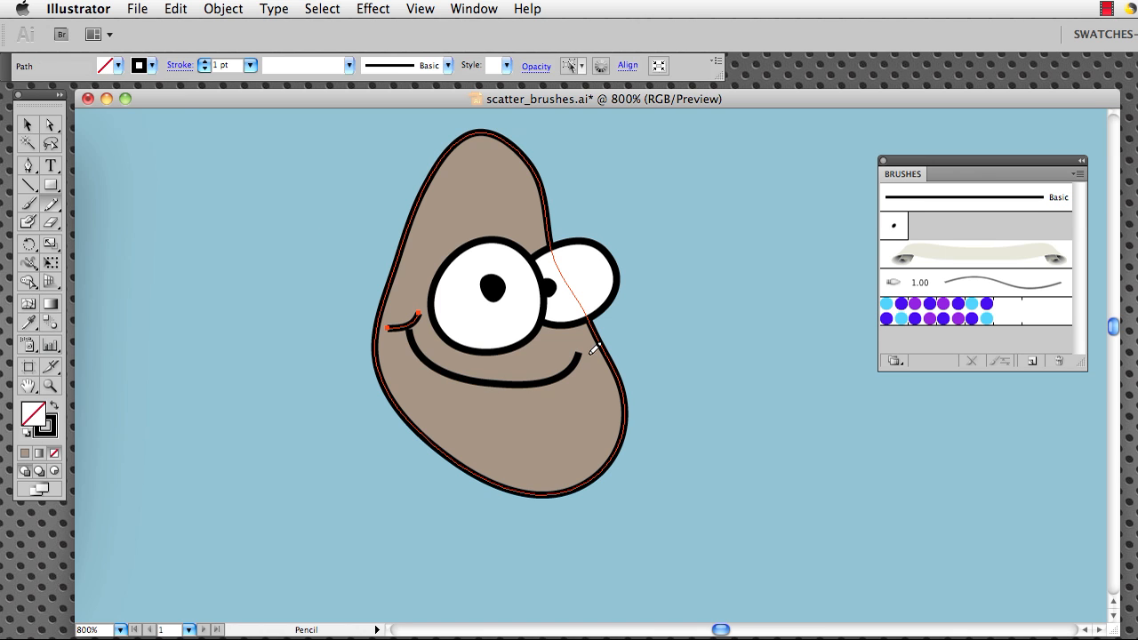
{"action": "mouse_move", "coordinate": [577, 350]}
{"action": "left_mouse_down"}
{"action": "mouse_move", "coordinate": [555, 344]}
{"action": "mouse_move", "coordinate": [579, 352]}
{"action": "left_mouse_up"}
{"action": "key", "text": "v"}
{"action": "left_click", "coordinate": [671, 331]}
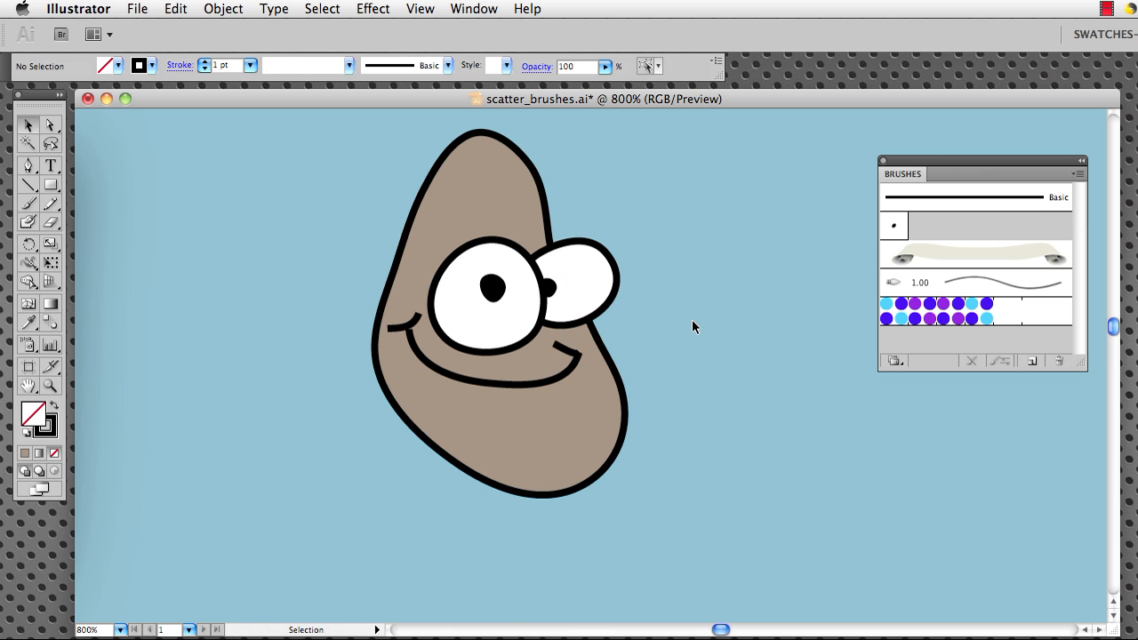
- Join the right crease to the smile and give the joined path's stroke round caps and round joins
{"action": "left_click", "coordinate": [576, 359]}
{"action": "left_click", "coordinate": [572, 366], "text": "shift"}
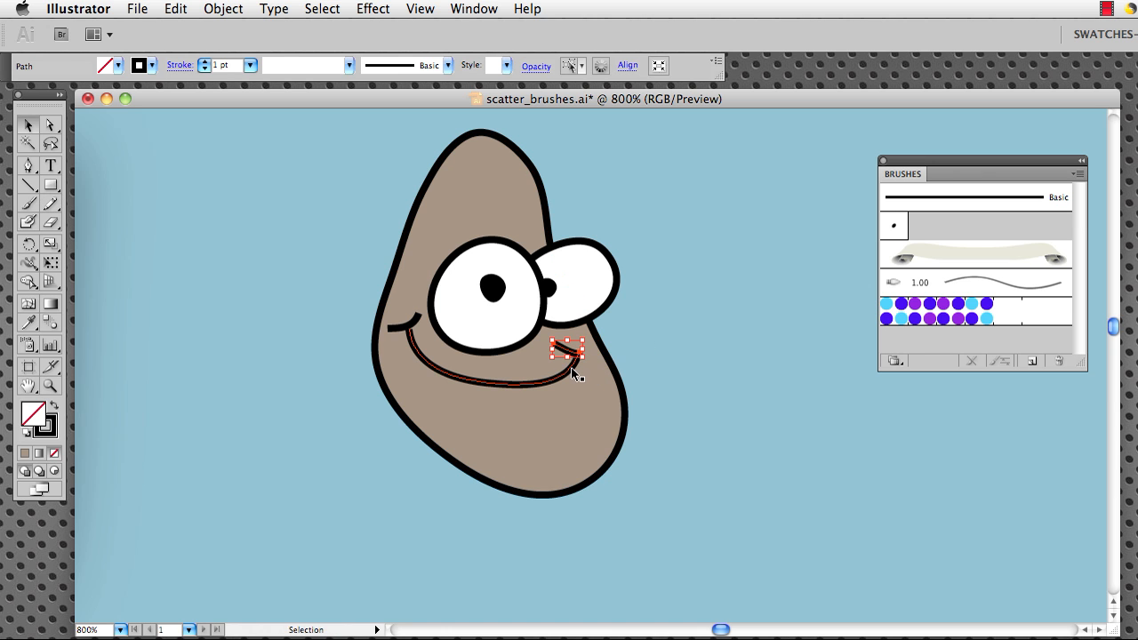
{"action": "key", "text": "super+j"}
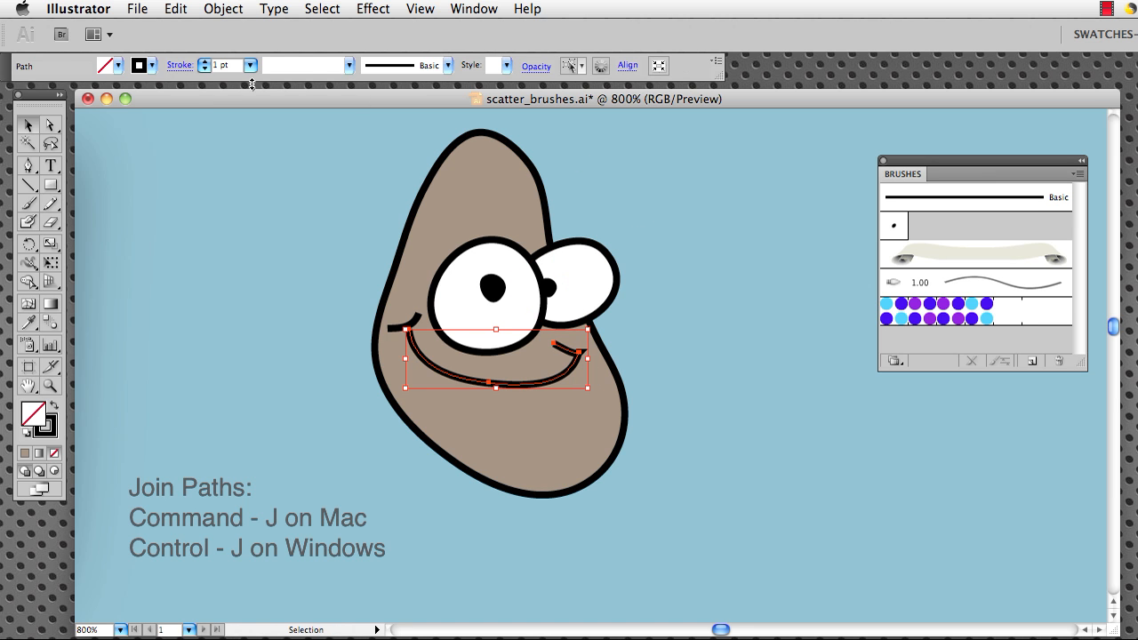
{"action": "left_click", "coordinate": [180, 65]}
{"action": "left_click", "coordinate": [88, 106]}
{"action": "left_click", "coordinate": [88, 127]}
{"action": "left_click", "coordinate": [659, 266]}
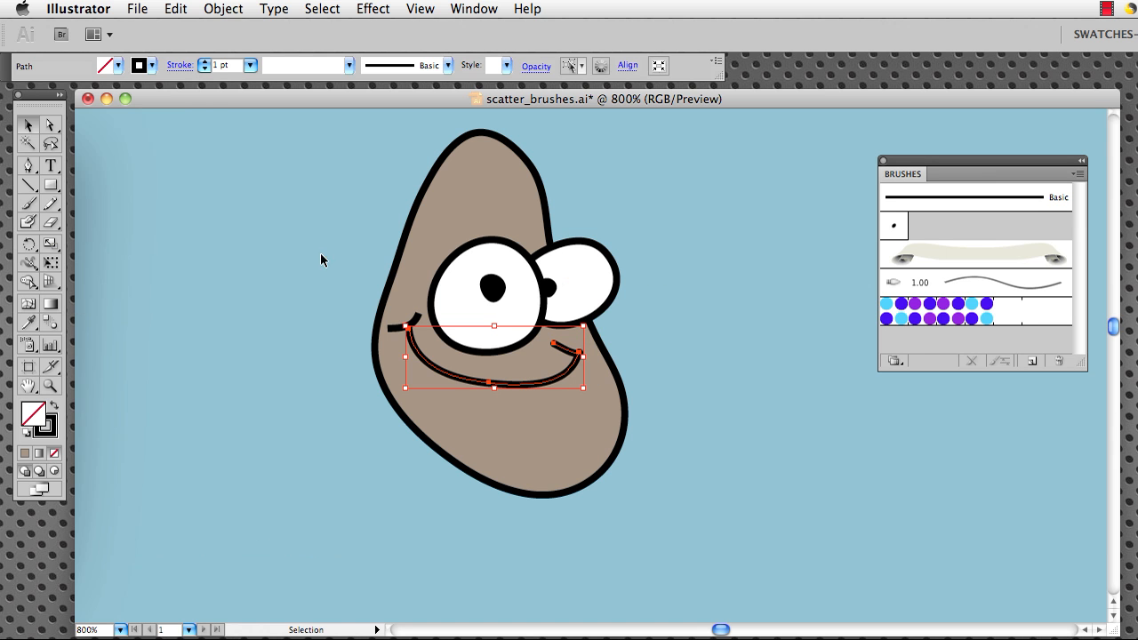
- Select all of the character's paths and apply round caps and round joins to their strokes
{"action": "left_click_drag", "start_coordinate": [302, 274], "coordinate": [688, 479]}
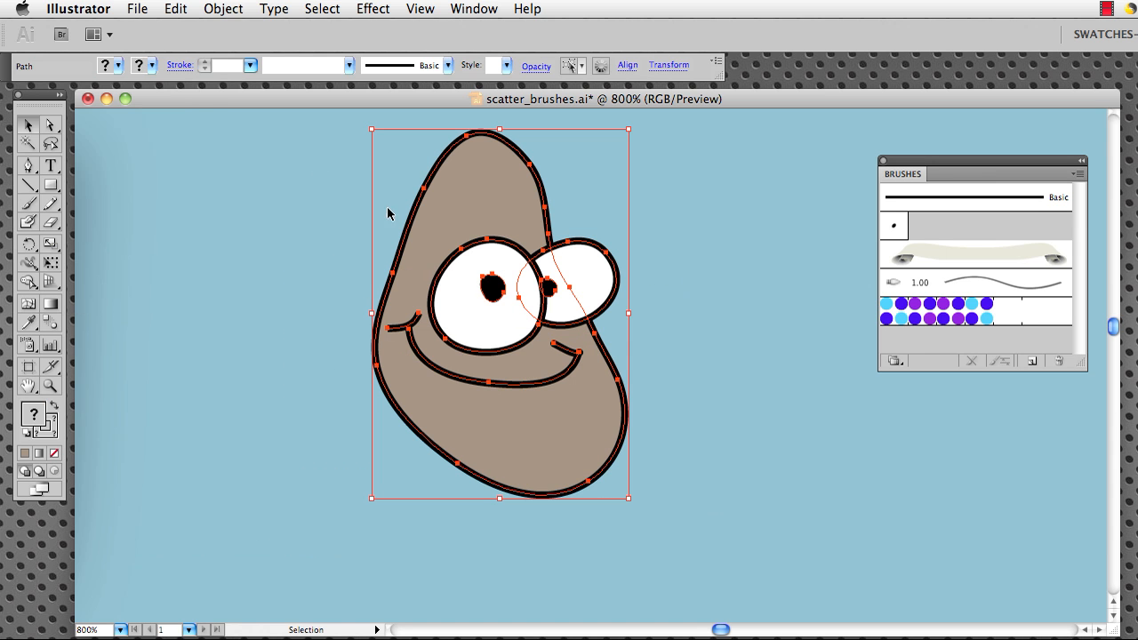
{"action": "left_click", "coordinate": [177, 66]}
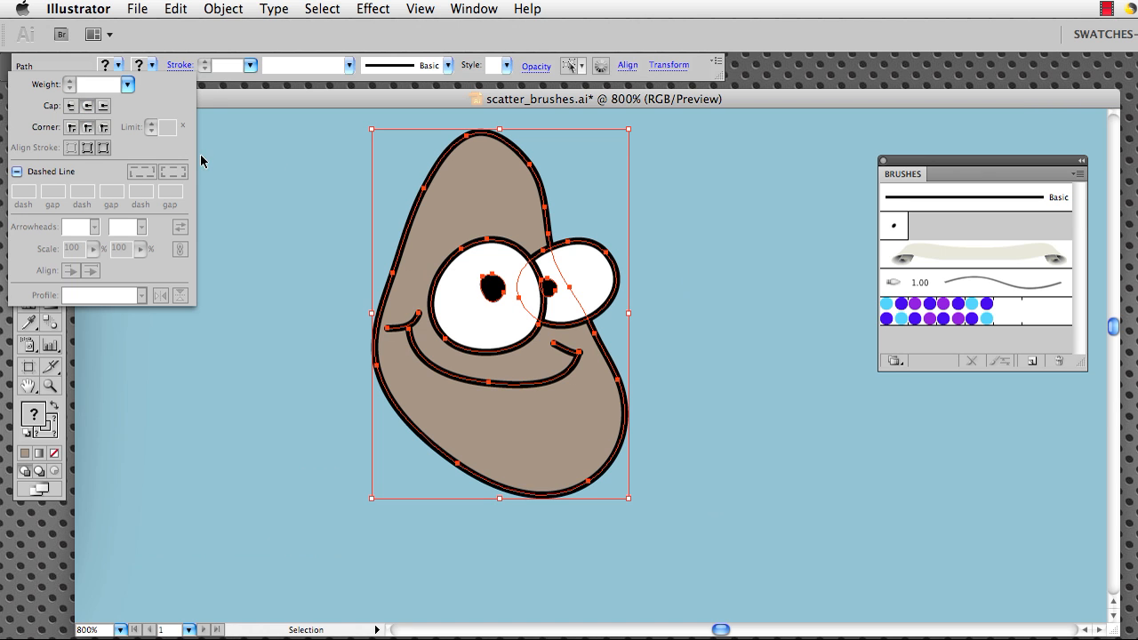
{"action": "left_click", "coordinate": [253, 170]}
{"action": "left_click", "coordinate": [334, 364]}
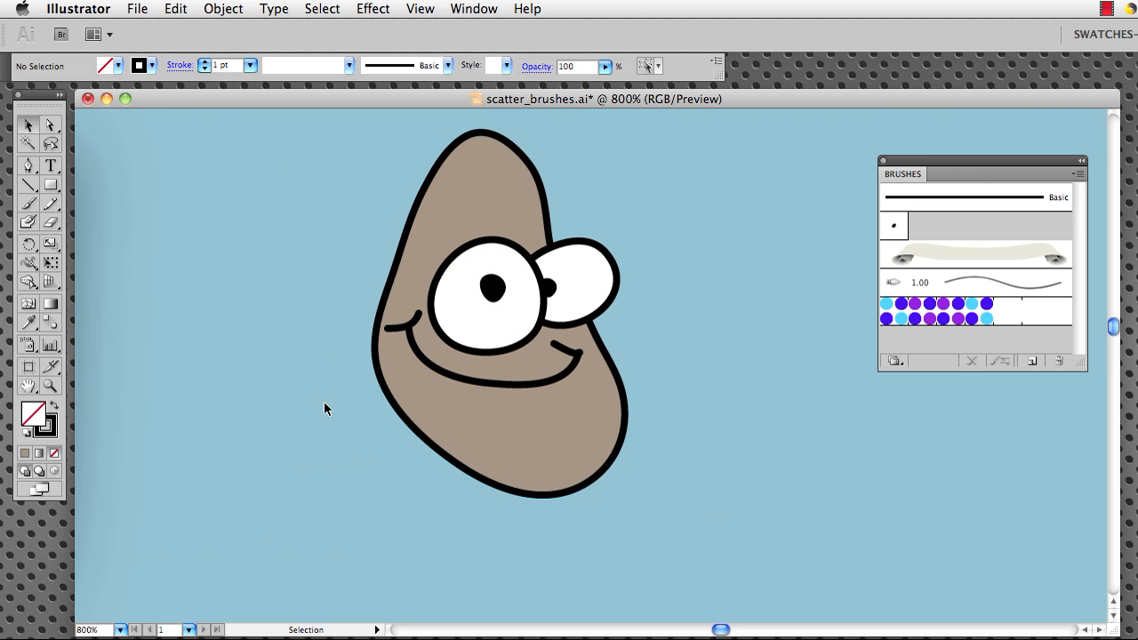
- Sample the front eye's white fill and black stroke, and draw four small teeth hanging from the smile with the Pencil
{"action": "key", "text": "i"}
{"action": "left_click", "coordinate": [477, 326]}
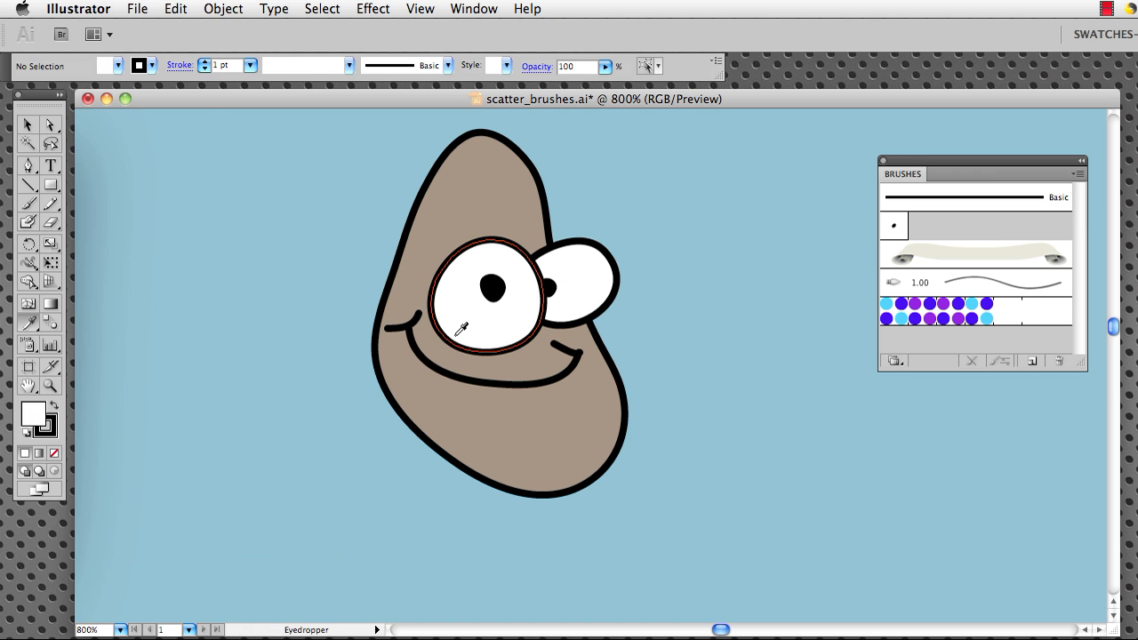
{"action": "key", "text": "n"}
{"action": "mouse_move", "coordinate": [434, 367]}
{"action": "left_mouse_down"}
{"action": "mouse_move", "coordinate": [447, 393]}
{"action": "mouse_move", "coordinate": [454, 378]}
{"action": "mouse_move", "coordinate": [460, 399]}
{"action": "mouse_move", "coordinate": [480, 399]}
{"action": "mouse_move", "coordinate": [480, 384]}
{"action": "mouse_move", "coordinate": [507, 402]}
{"action": "mouse_move", "coordinate": [510, 386]}
{"action": "mouse_move", "coordinate": [541, 384]}
{"action": "left_mouse_up"}
- Select all four teeth, set their stroke weight to 0.5 pt, and deselect them
{"action": "key", "text": "v"}
{"action": "left_click", "coordinate": [499, 393], "text": "shift"}
{"action": "left_click", "coordinate": [468, 391], "text": "shift"}
{"action": "left_click", "coordinate": [443, 391], "text": "shift"}
{"action": "left_click", "coordinate": [232, 65]}
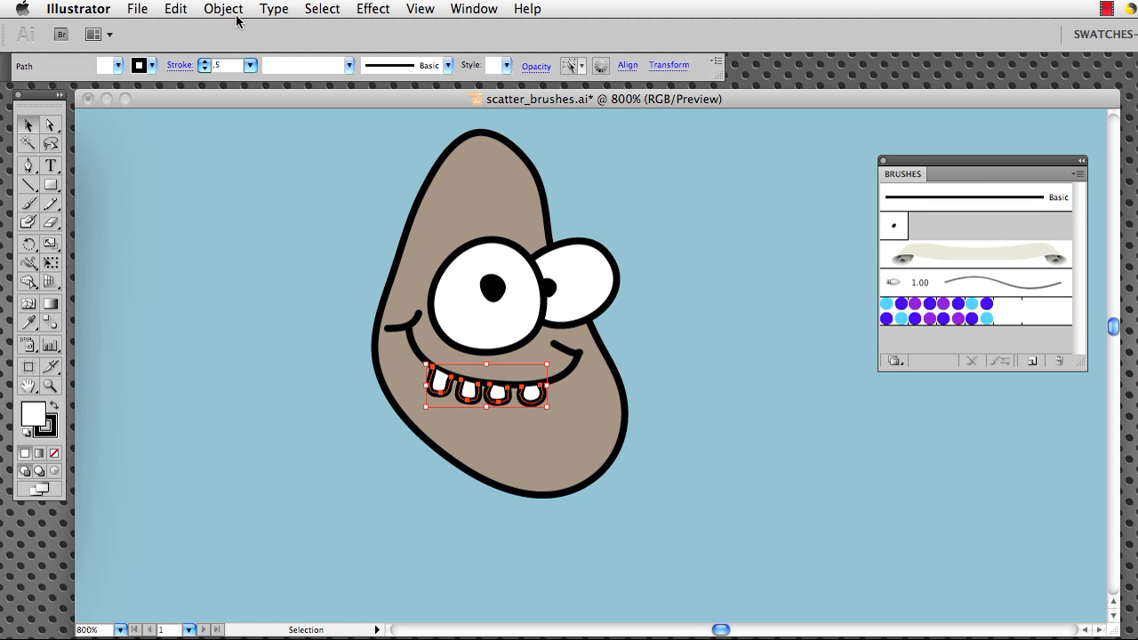
{"action": "key", "text": "Return"}
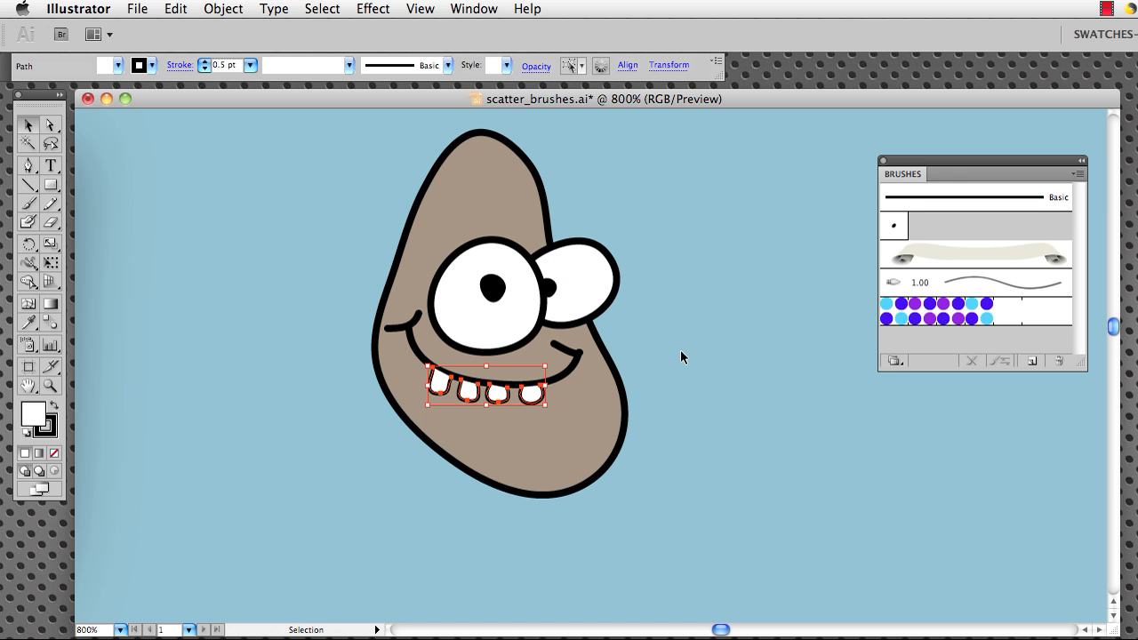
{"action": "key", "text": "a"}
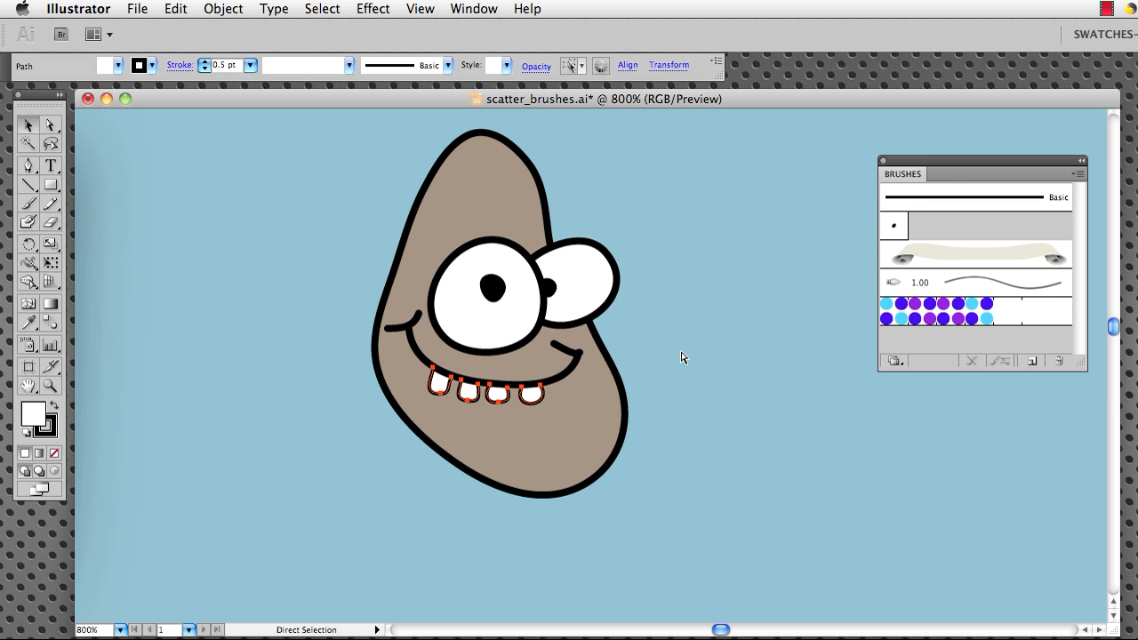
{"action": "left_click", "coordinate": [680, 349]}
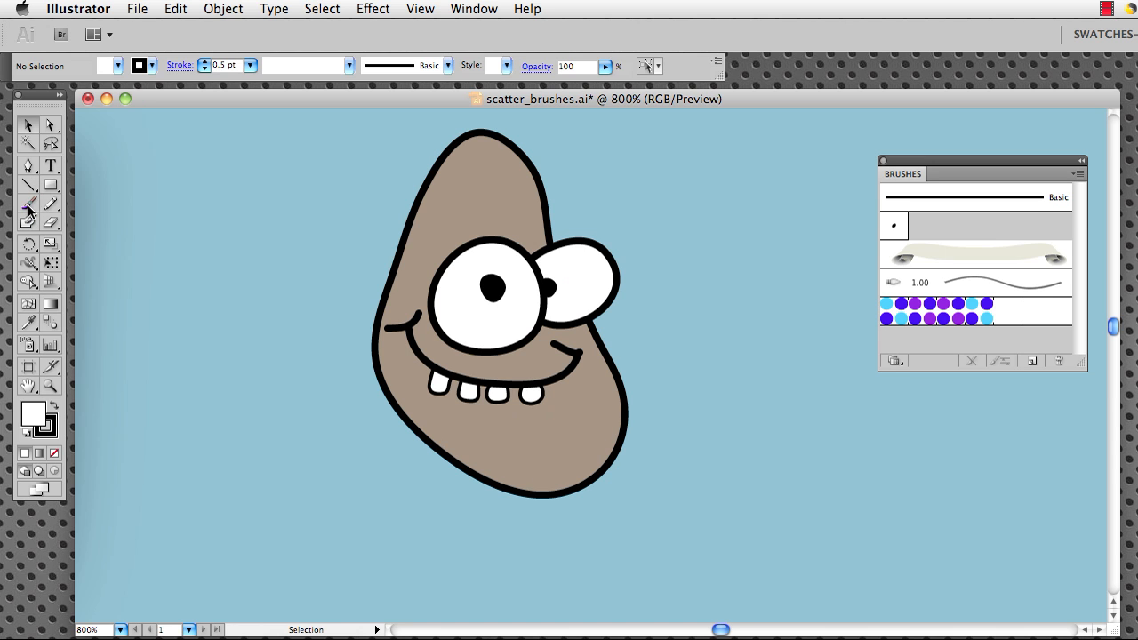
- Paint a thick tapered eyebrow above the front eye with the Blob Brush and place a narrower, mirrored one above the rear eye
{"action": "key", "text": "shift+b"}
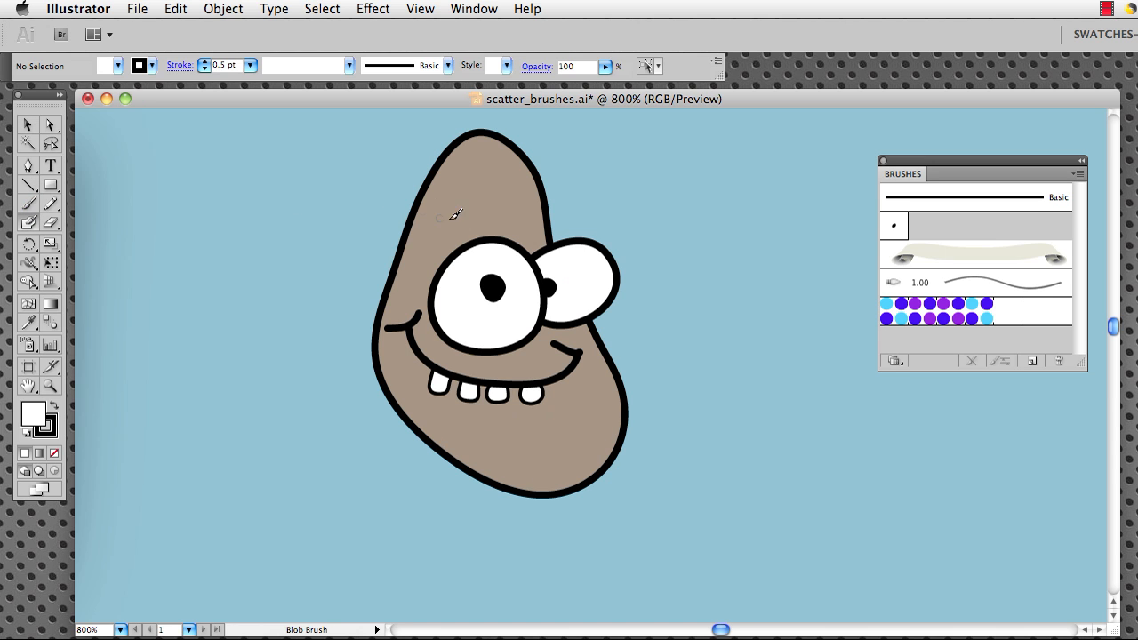
{"action": "mouse_move", "coordinate": [442, 234]}
{"action": "left_mouse_down"}
{"action": "mouse_move", "coordinate": [493, 210]}
{"action": "mouse_move", "coordinate": [515, 224]}
{"action": "left_mouse_up"}
{"action": "key", "text": "v"}
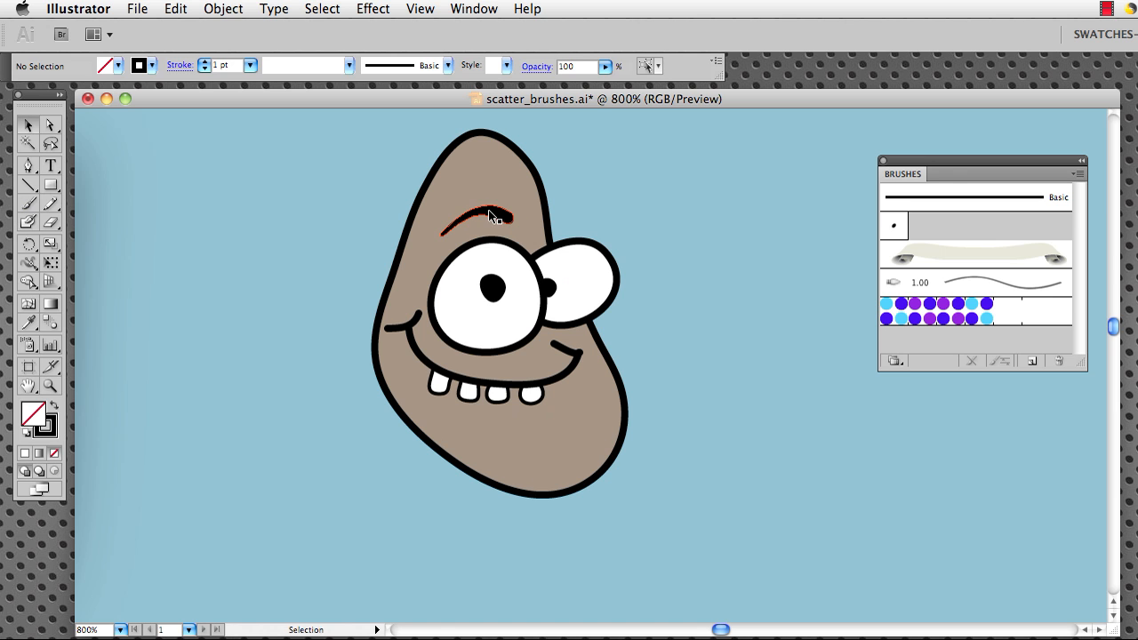
{"action": "left_click", "coordinate": [496, 211]}
{"action": "left_click_drag", "start_coordinate": [479, 198], "coordinate": [587, 180]}
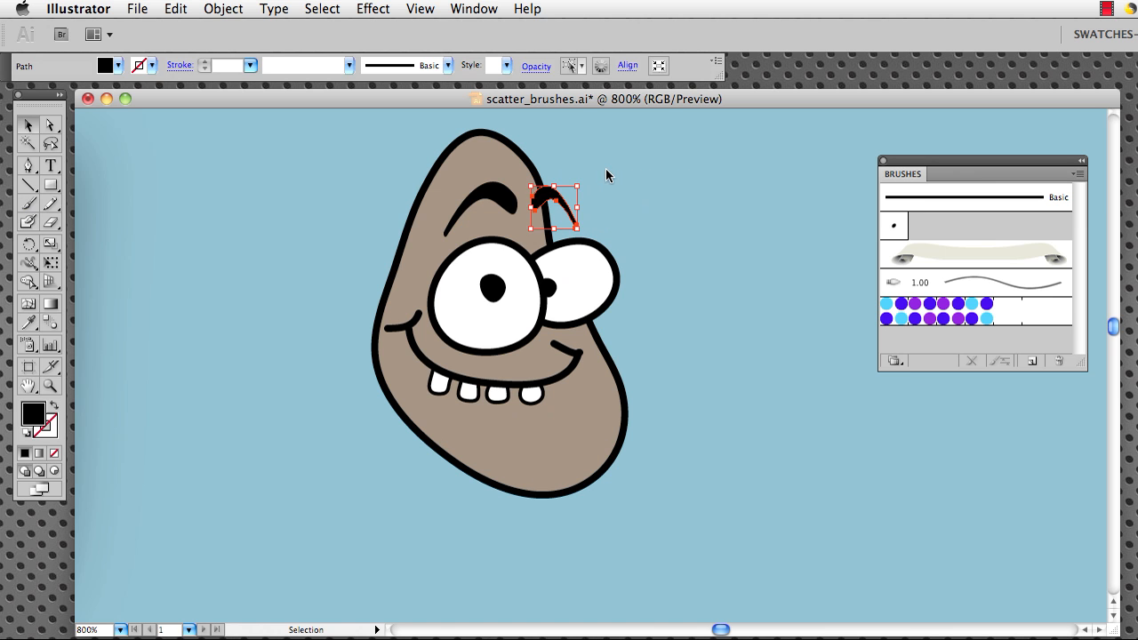
{"action": "left_click", "coordinate": [607, 175]}
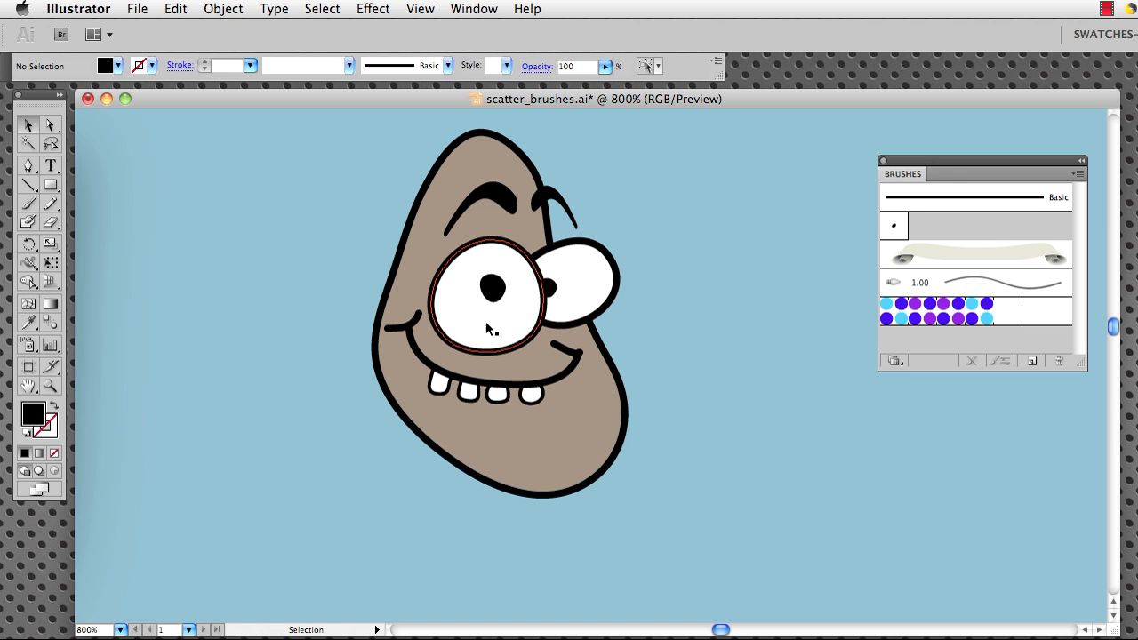
- Paint short thin hairs along the left edge, bottom and top of the head with the Blob Brush
{"action": "key", "text": "shift+b"}
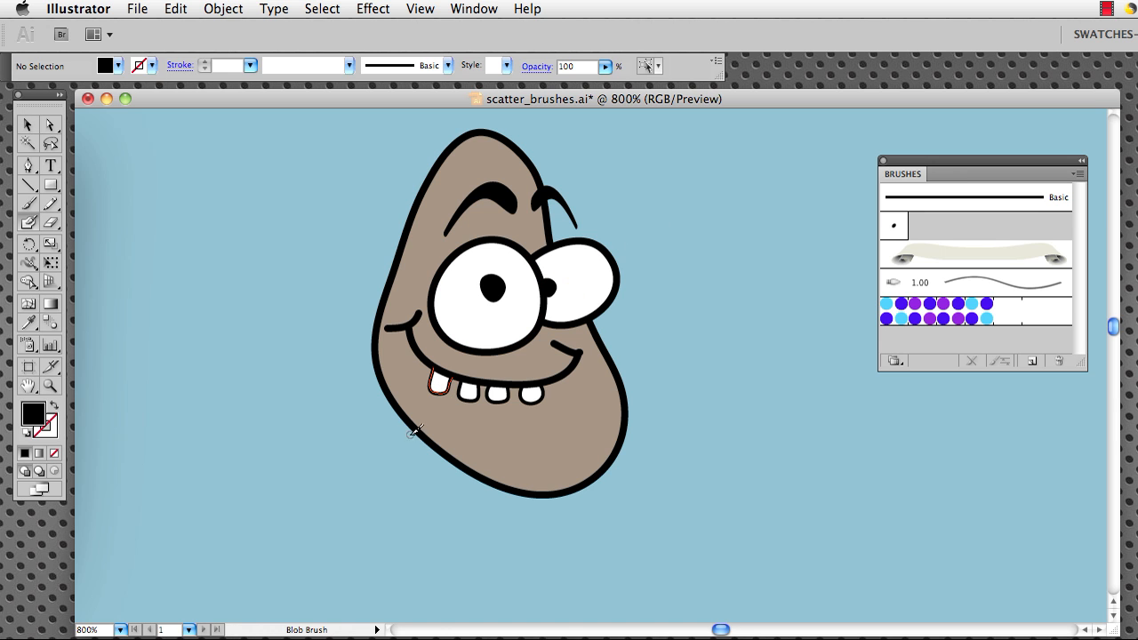
{"action": "mouse_move", "coordinate": [407, 440]}
{"action": "left_mouse_down"}
{"action": "mouse_move", "coordinate": [434, 415]}
{"action": "mouse_move", "coordinate": [405, 400]}
{"action": "left_mouse_up"}
{"action": "left_click_drag", "start_coordinate": [381, 255], "coordinate": [404, 250]}
{"action": "left_click_drag", "start_coordinate": [398, 205], "coordinate": [414, 208]}
{"action": "left_click_drag", "start_coordinate": [408, 261], "coordinate": [433, 264]}
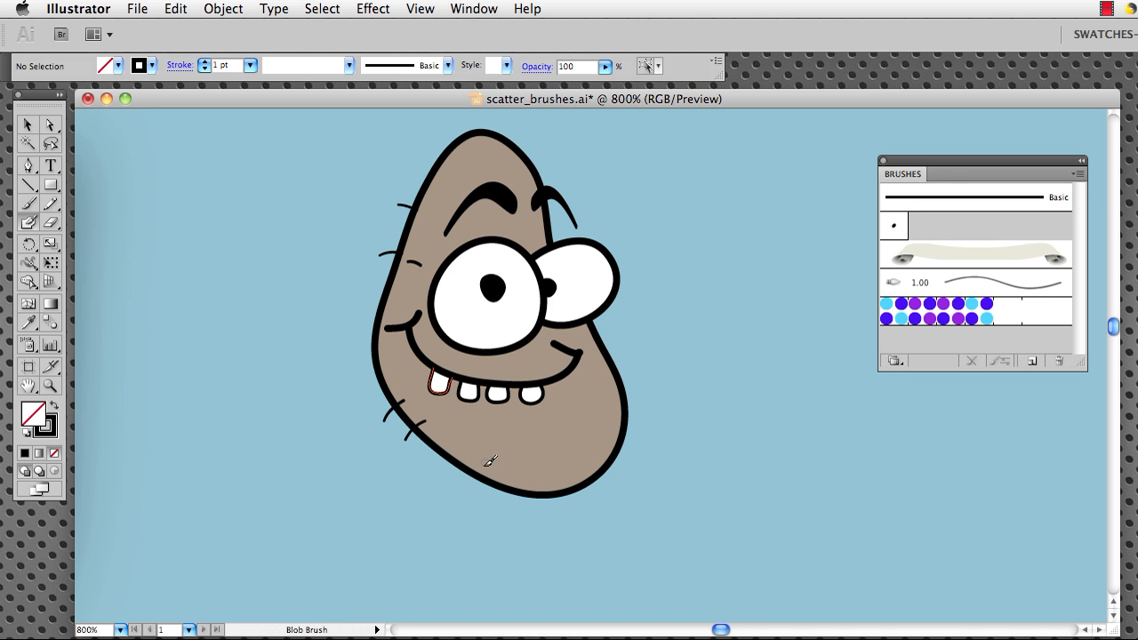
{"action": "mouse_move", "coordinate": [432, 147]}
{"action": "left_mouse_down"}
{"action": "mouse_move", "coordinate": [446, 156]}
{"action": "mouse_move", "coordinate": [475, 138]}
{"action": "left_mouse_up"}
- Paint two long curved antennae with round tips growing from the top of the head
{"action": "scroll", "coordinate": [637, 223], "scroll_direction": "up", "scroll_amount": 3}
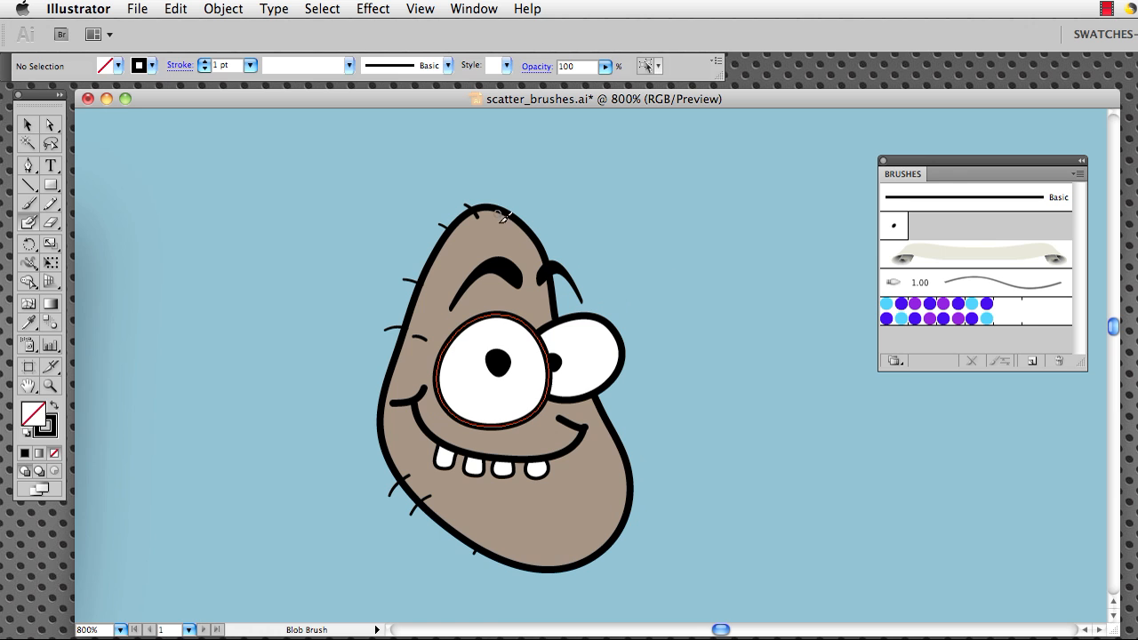
{"action": "left_click_drag", "start_coordinate": [622, 165], "coordinate": [628, 202]}
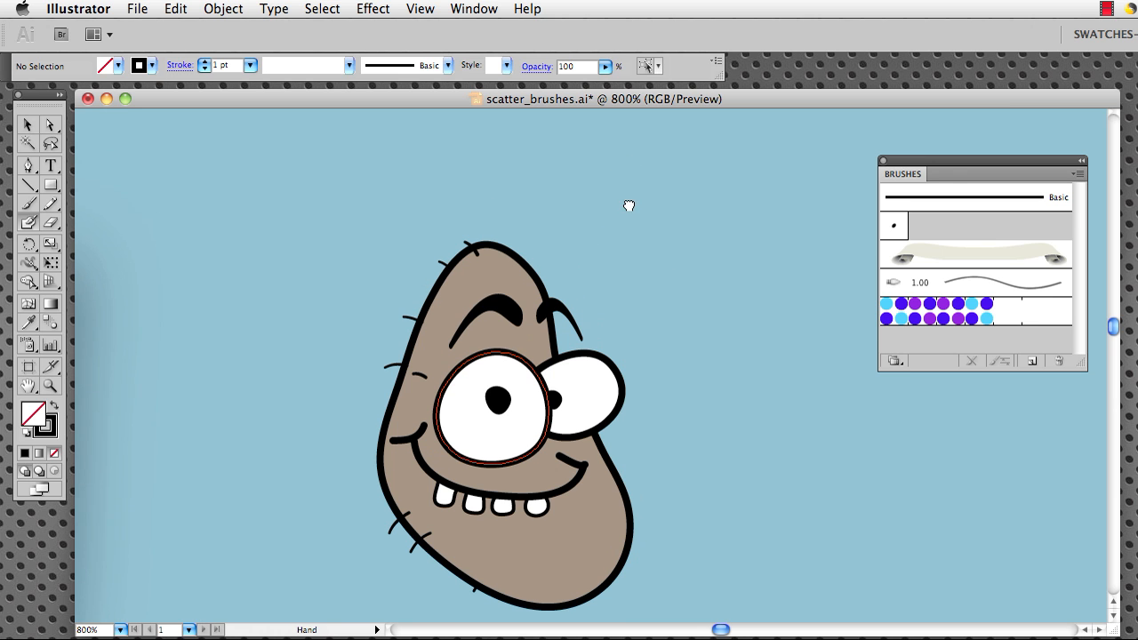
{"action": "mouse_move", "coordinate": [492, 251]}
{"action": "left_mouse_down"}
{"action": "mouse_move", "coordinate": [532, 170]}
{"action": "mouse_move", "coordinate": [613, 152]}
{"action": "mouse_move", "coordinate": [628, 185]}
{"action": "left_mouse_up"}
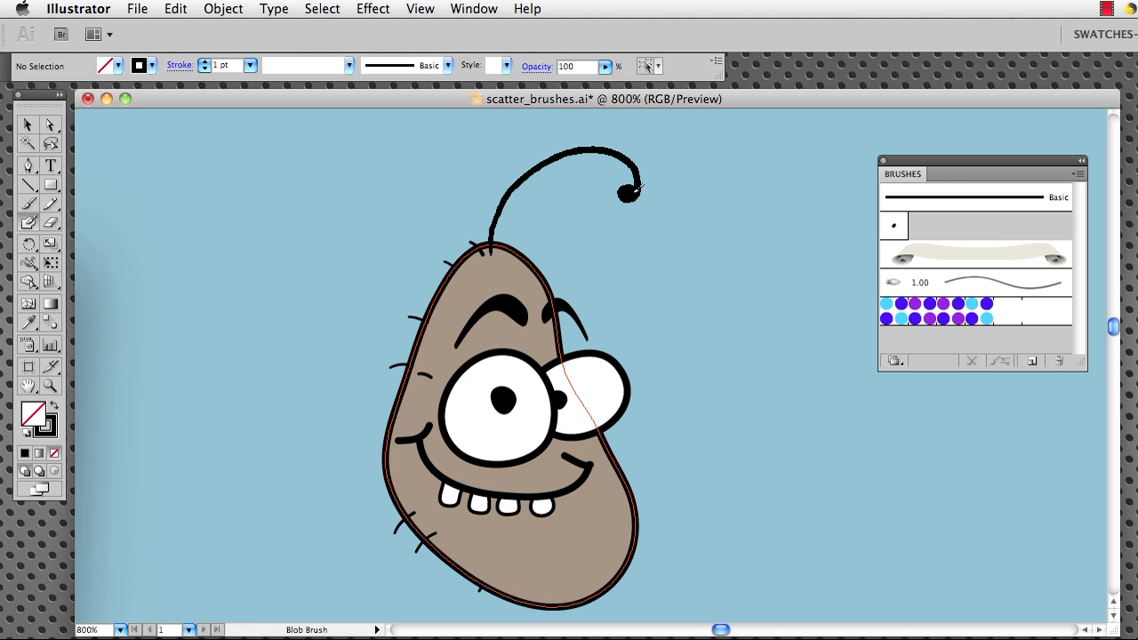
{"action": "mouse_move", "coordinate": [518, 260]}
{"action": "left_mouse_down"}
{"action": "mouse_move", "coordinate": [593, 226]}
{"action": "mouse_move", "coordinate": [644, 256]}
{"action": "left_mouse_up"}
- Paint two thin black legs with oval feet below the body, using the Blob Brush
{"action": "mouse_move", "coordinate": [670, 432]}
{"action": "left_mouse_down"}
{"action": "mouse_move", "coordinate": [655, 325]}
{"action": "mouse_move", "coordinate": [598, 322]}
{"action": "left_mouse_up"}
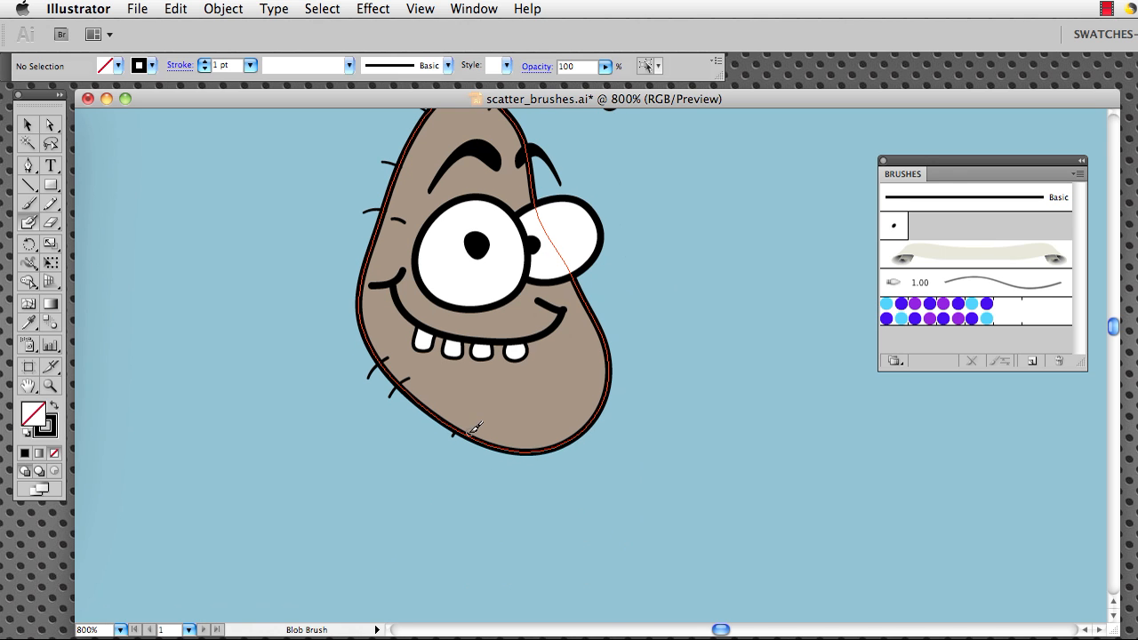
{"action": "mouse_move", "coordinate": [481, 424]}
{"action": "left_mouse_down"}
{"action": "mouse_move", "coordinate": [462, 516]}
{"action": "mouse_move", "coordinate": [410, 533]}
{"action": "mouse_move", "coordinate": [465, 515]}
{"action": "left_mouse_up"}
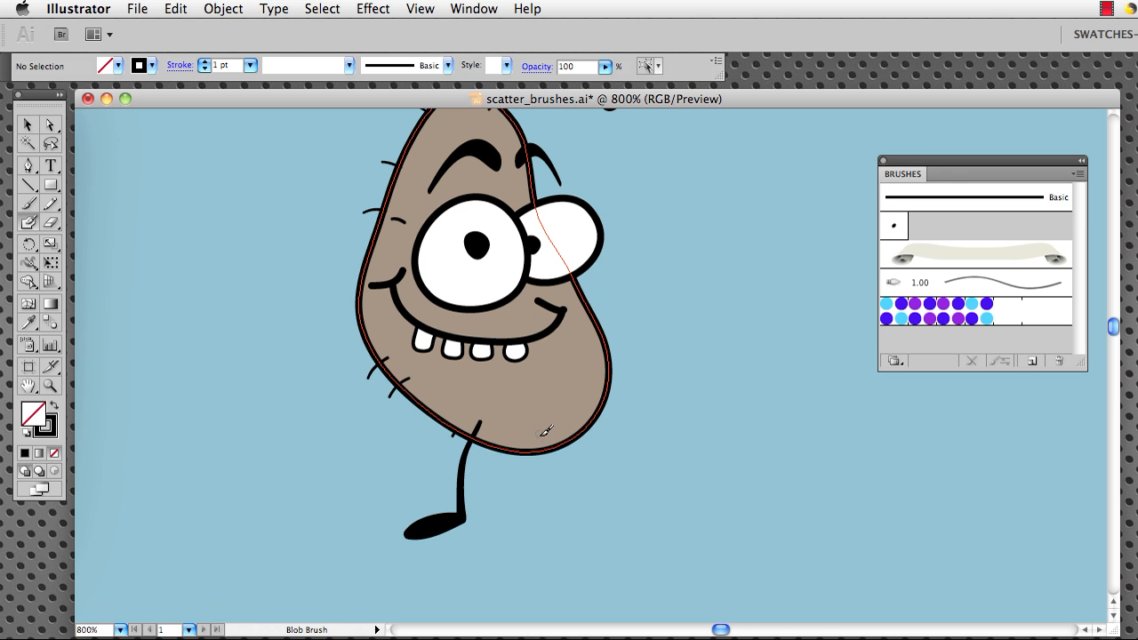
{"action": "mouse_move", "coordinate": [548, 423]}
{"action": "left_mouse_down"}
{"action": "mouse_move", "coordinate": [574, 493]}
{"action": "mouse_move", "coordinate": [623, 524]}
{"action": "mouse_move", "coordinate": [579, 503]}
{"action": "mouse_move", "coordinate": [617, 524]}
{"action": "left_mouse_up"}
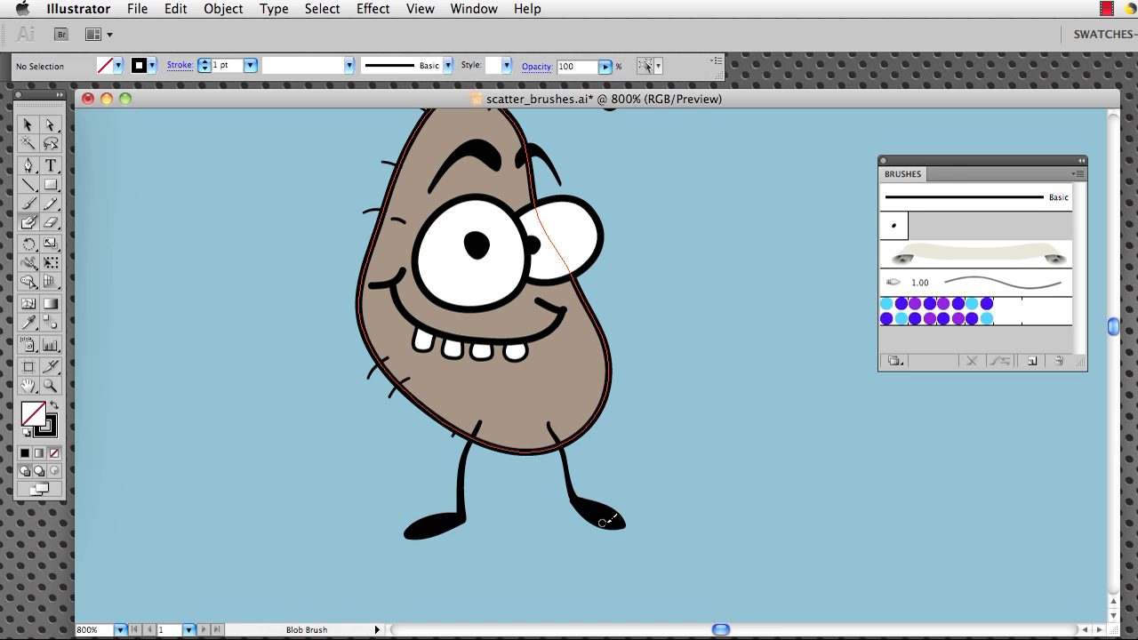
- Select the character's right-hand leg and send it to the back, behind the body
{"action": "key", "text": "v"}
{"action": "left_click", "coordinate": [433, 522]}
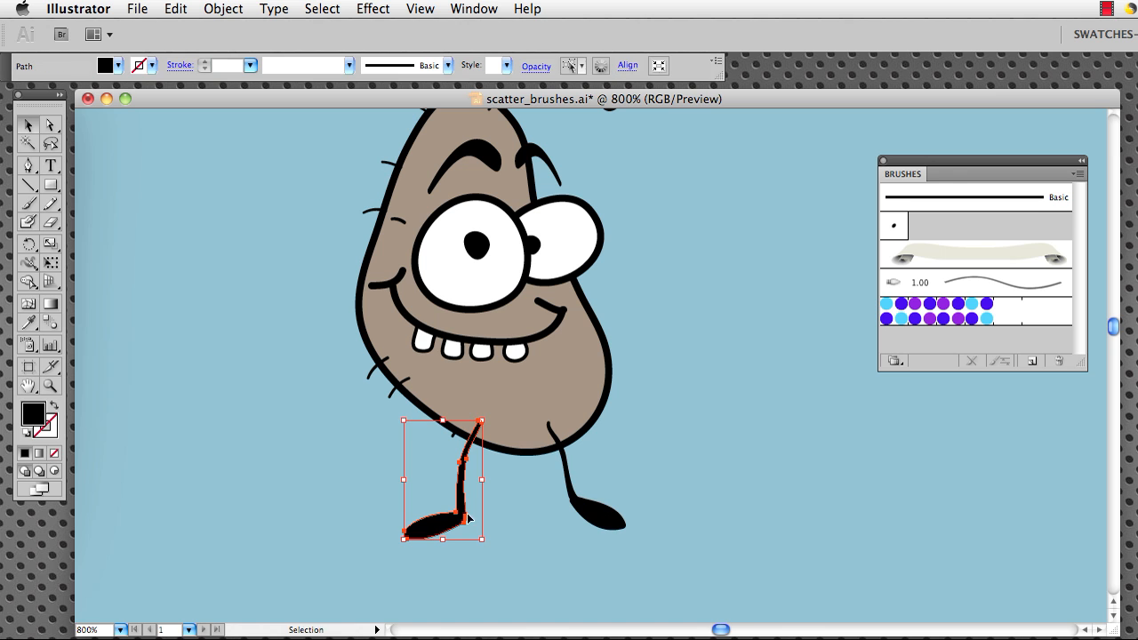
{"action": "left_click", "coordinate": [600, 522]}
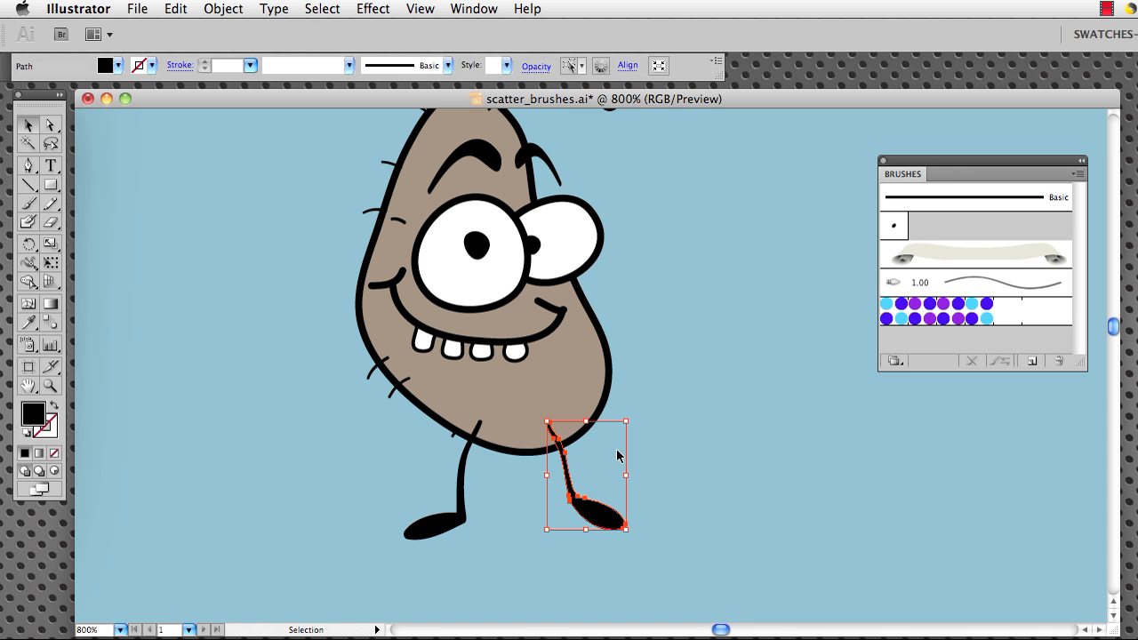
{"action": "key", "text": "a"}
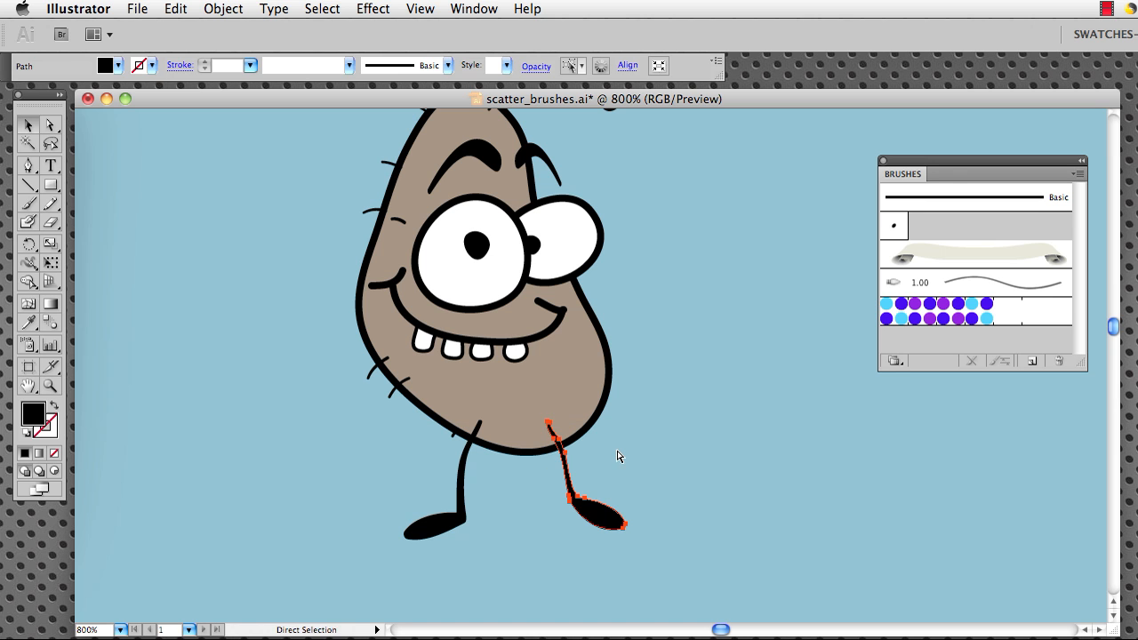
{"action": "key", "text": "v"}
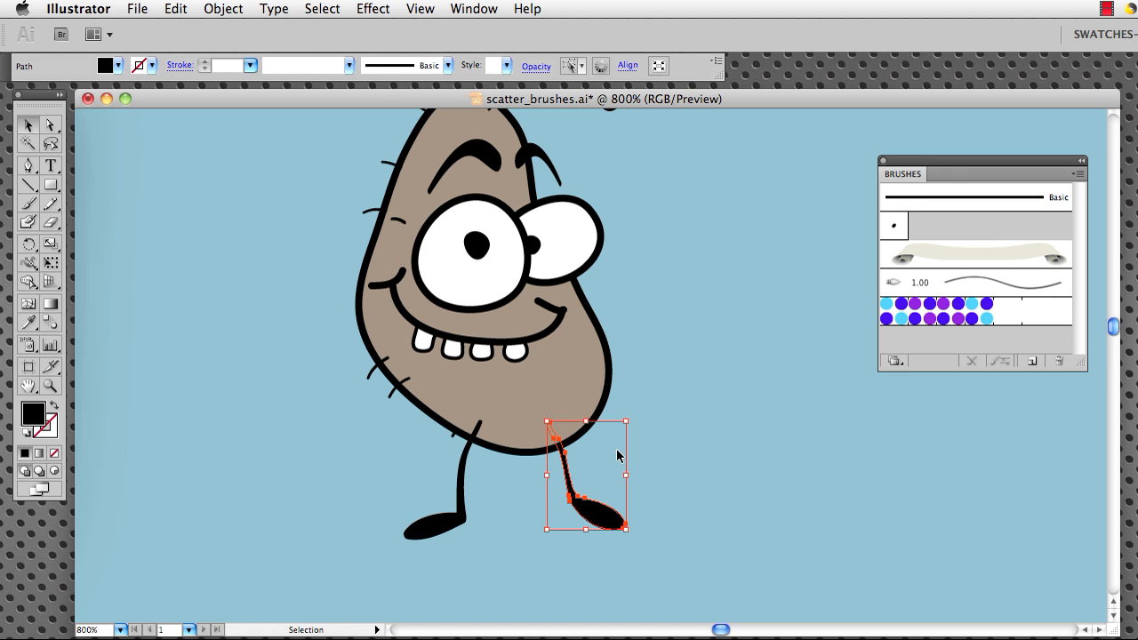
{"action": "left_click", "coordinate": [236, 9]}
{"action": "mouse_move", "coordinate": [240, 47]}
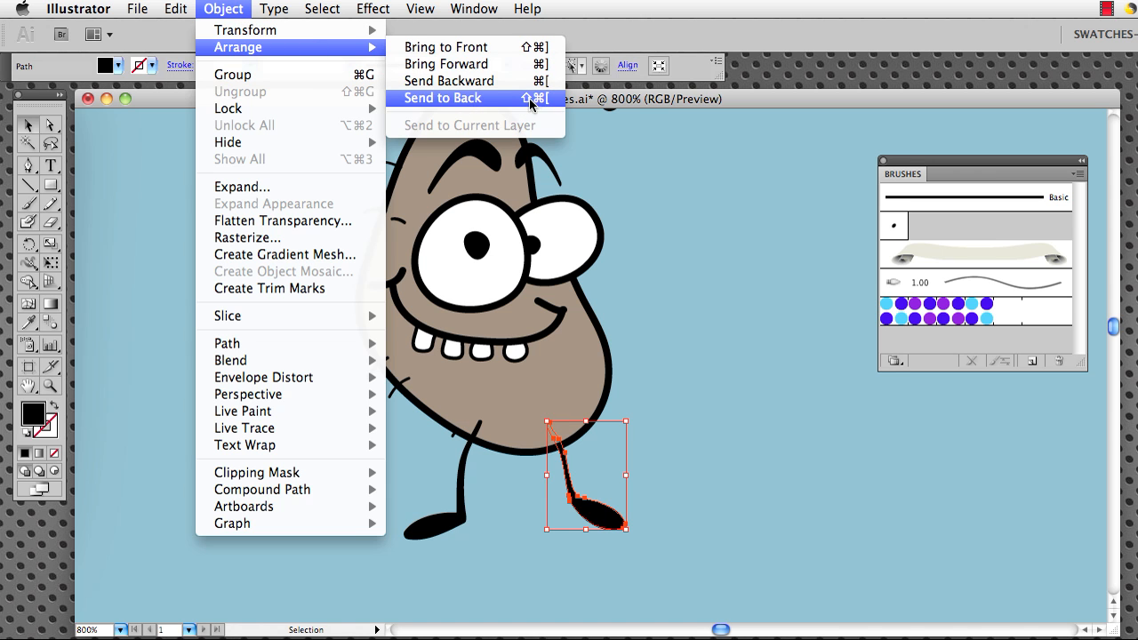
{"action": "left_click", "coordinate": [665, 101]}
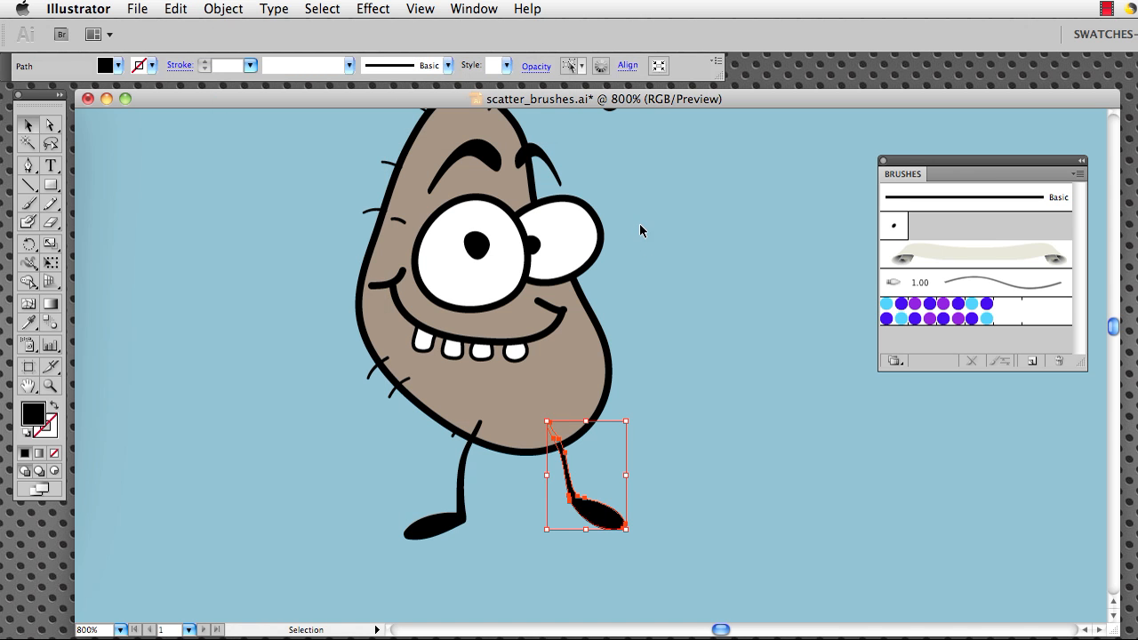
- Move the character's left-hand leg slightly outward and the right-hand leg inward beneath the body
{"action": "left_click", "coordinate": [708, 244]}
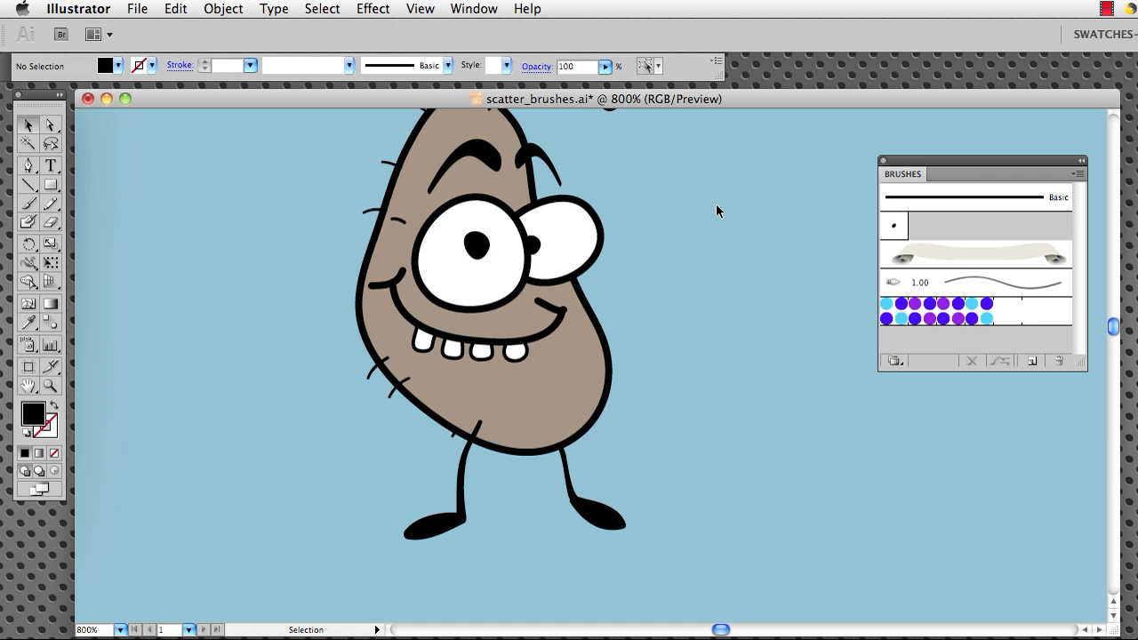
{"action": "key", "text": "super+minus"}
{"action": "key", "text": "super+minus"}
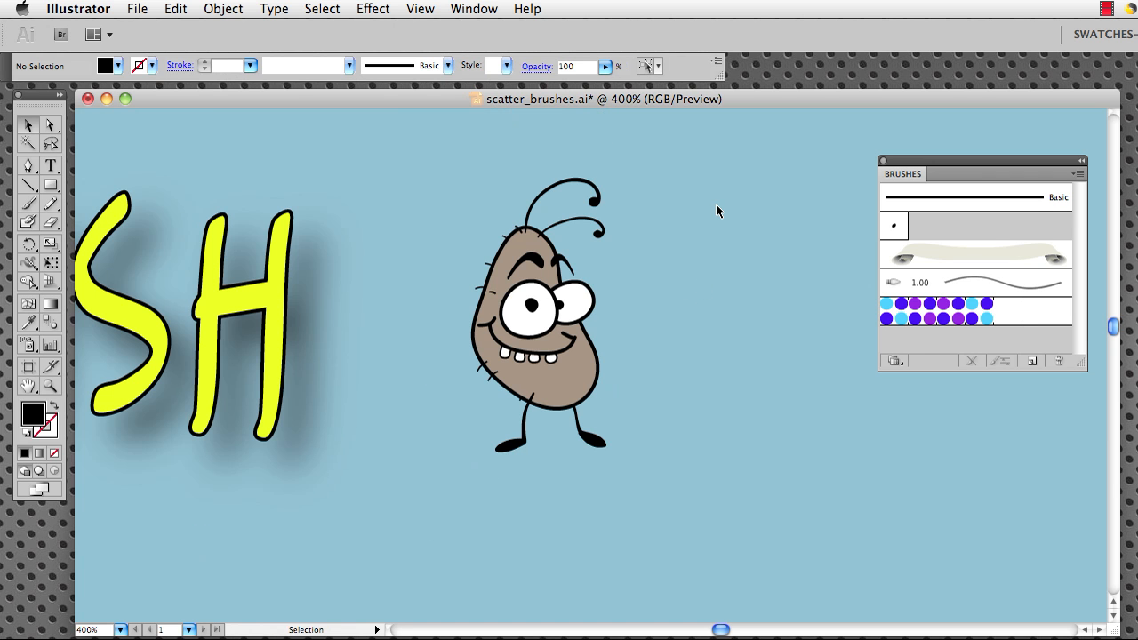
{"action": "scroll", "coordinate": [717, 210], "scroll_direction": "up", "scroll_amount": 3}
{"action": "left_click_drag", "start_coordinate": [528, 495], "coordinate": [507, 486]}
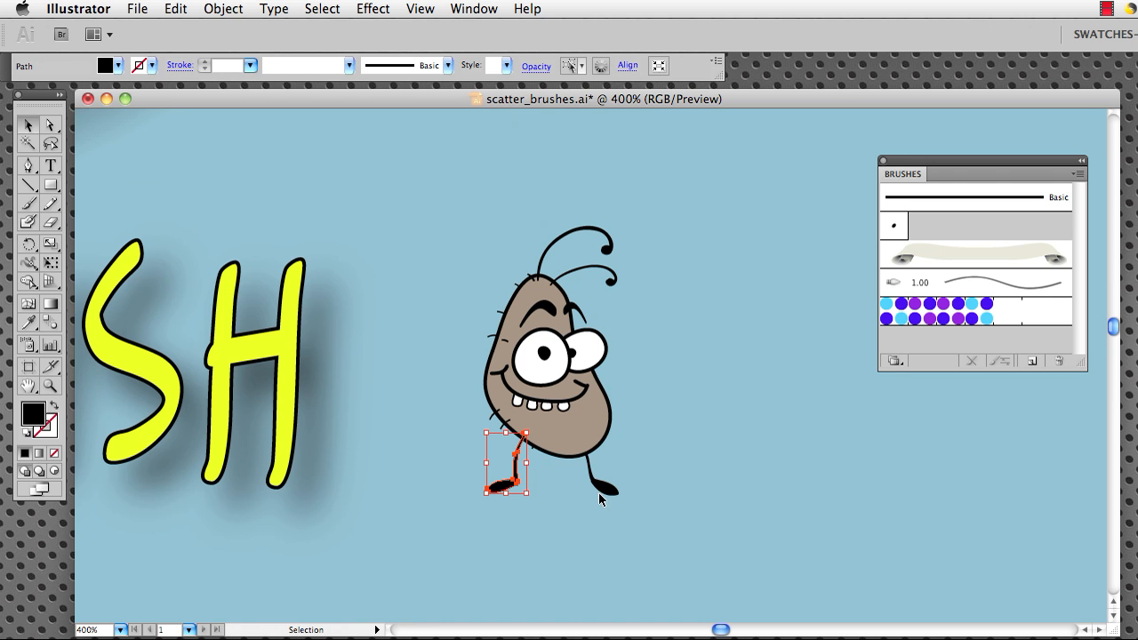
{"action": "left_click", "coordinate": [641, 461]}
{"action": "left_click_drag", "start_coordinate": [600, 490], "coordinate": [583, 489]}
{"action": "left_click", "coordinate": [662, 469]}
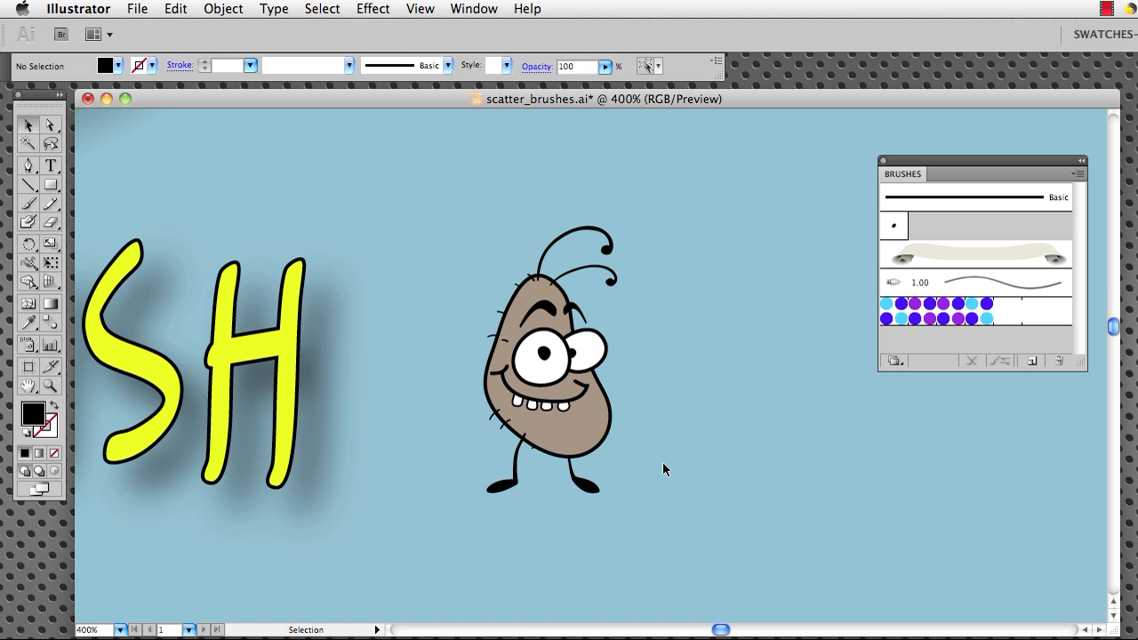
{"action": "left_click", "coordinate": [603, 488]}
{"action": "left_click", "coordinate": [643, 462]}
{"action": "left_click_drag", "start_coordinate": [602, 490], "coordinate": [578, 487]}
{"action": "left_click", "coordinate": [632, 461]}
- Paint short thin black hairs on and around the lower right edge of the body
{"action": "key", "text": "z"}
{"action": "left_click", "coordinate": [613, 420]}
{"action": "left_click_drag", "start_coordinate": [622, 318], "coordinate": [603, 407]}
{"action": "mouse_move", "coordinate": [627, 445]}
{"action": "left_mouse_down"}
{"action": "mouse_move", "coordinate": [666, 486]}
{"action": "mouse_move", "coordinate": [620, 503]}
{"action": "left_mouse_up"}
{"action": "left_click_drag", "start_coordinate": [649, 411], "coordinate": [673, 445]}
{"action": "mouse_move", "coordinate": [595, 442]}
{"action": "left_mouse_down"}
{"action": "mouse_move", "coordinate": [617, 449]}
{"action": "mouse_move", "coordinate": [614, 432]}
{"action": "left_mouse_up"}
{"action": "key", "text": "v"}
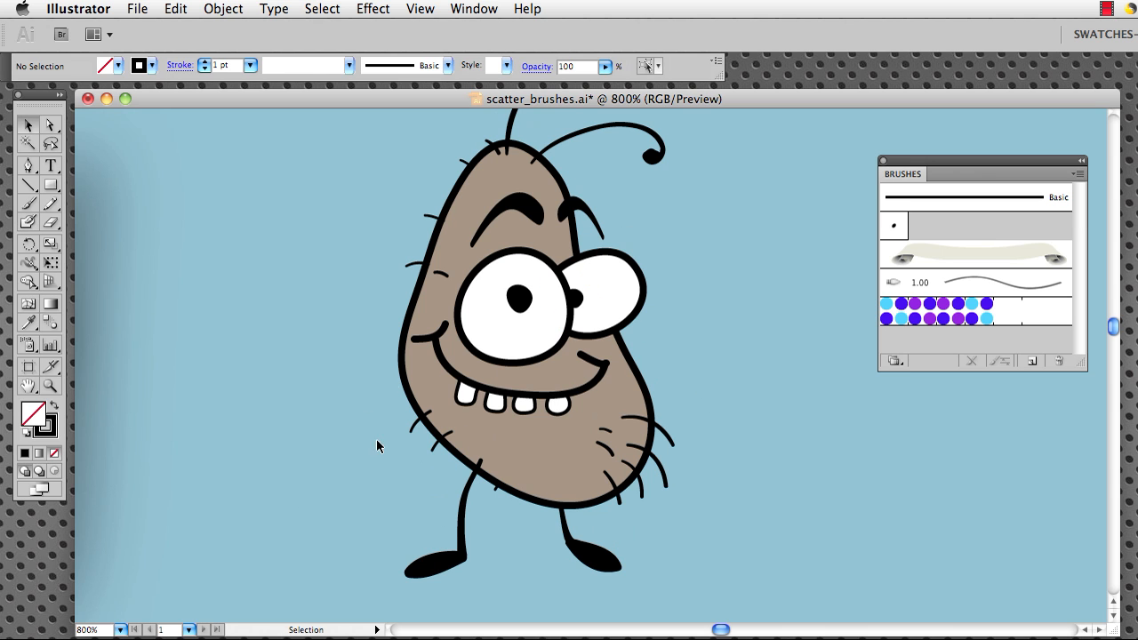
- Paint a thin curved arm with a three-fingered hand on the left side of the body using the Blob Brush
{"action": "key", "text": "shift+b"}
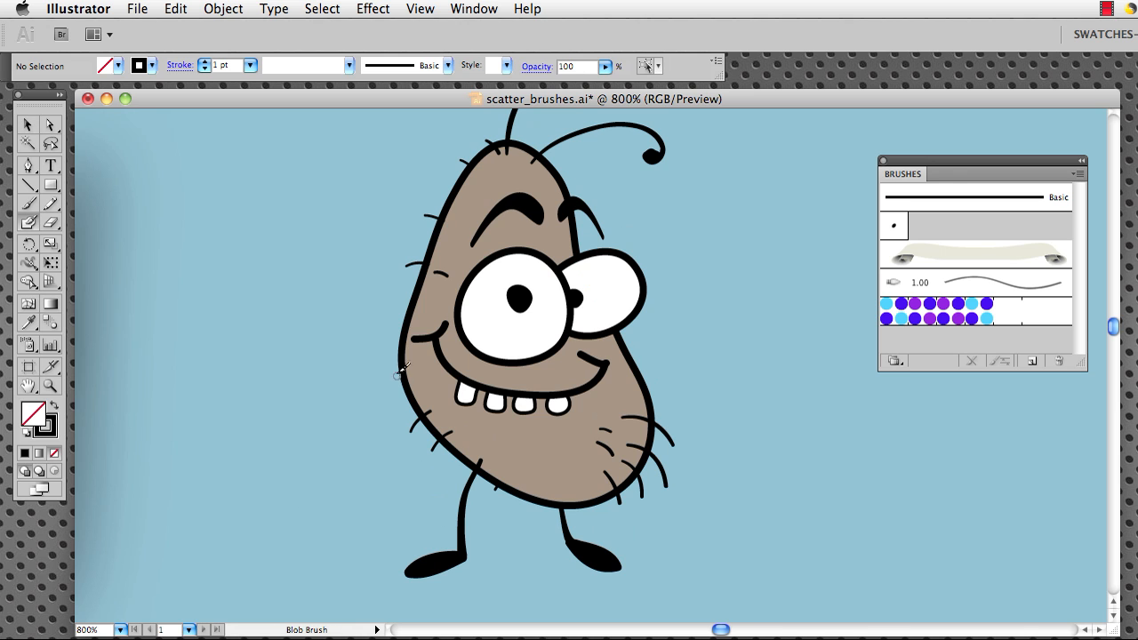
{"action": "mouse_move", "coordinate": [414, 355]}
{"action": "left_mouse_down"}
{"action": "mouse_move", "coordinate": [372, 372]}
{"action": "mouse_move", "coordinate": [339, 419]}
{"action": "mouse_move", "coordinate": [338, 471]}
{"action": "mouse_move", "coordinate": [367, 445]}
{"action": "mouse_move", "coordinate": [314, 474]}
{"action": "mouse_move", "coordinate": [344, 429]}
{"action": "left_mouse_up"}
{"action": "key", "text": "v"}
{"action": "left_click", "coordinate": [336, 445]}
- Place a smaller mirrored copy of the arm on the body's right side, rotate it outward and send it to the back
{"action": "left_click_drag", "start_coordinate": [337, 445], "coordinate": [598, 388]}
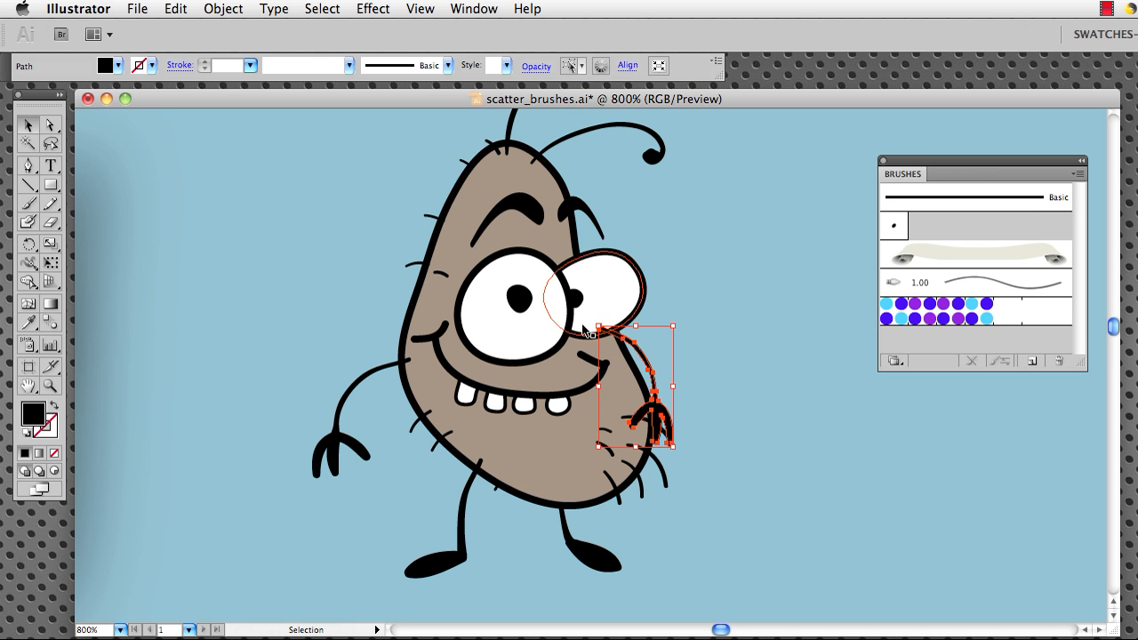
{"action": "left_click_drag", "start_coordinate": [592, 322], "coordinate": [652, 362]}
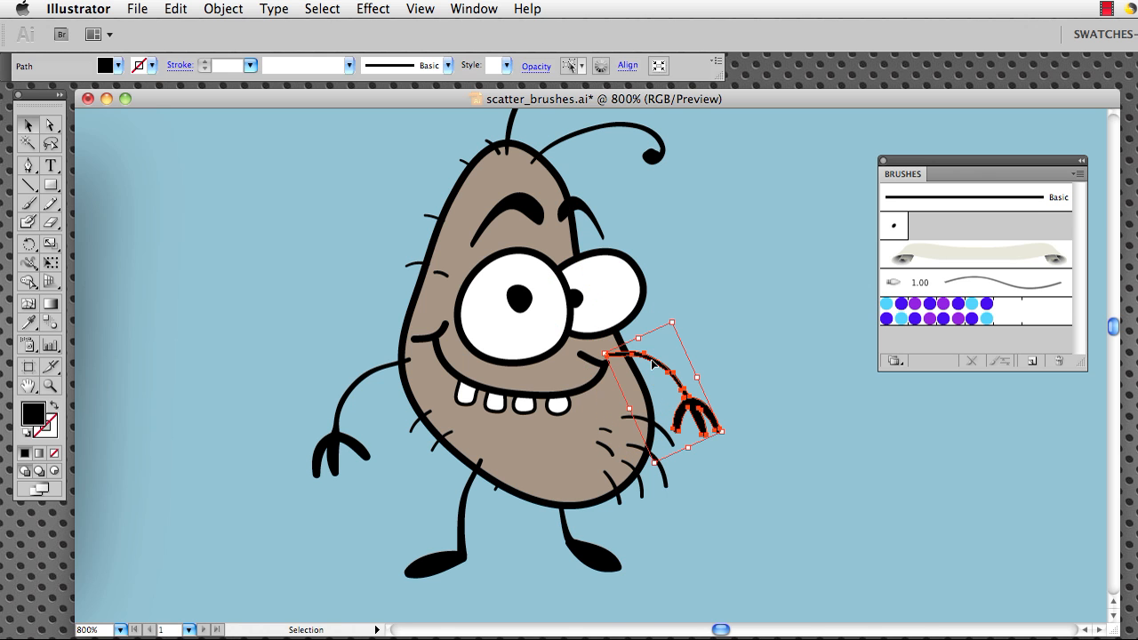
{"action": "key", "text": "super+shift+bracketleft"}
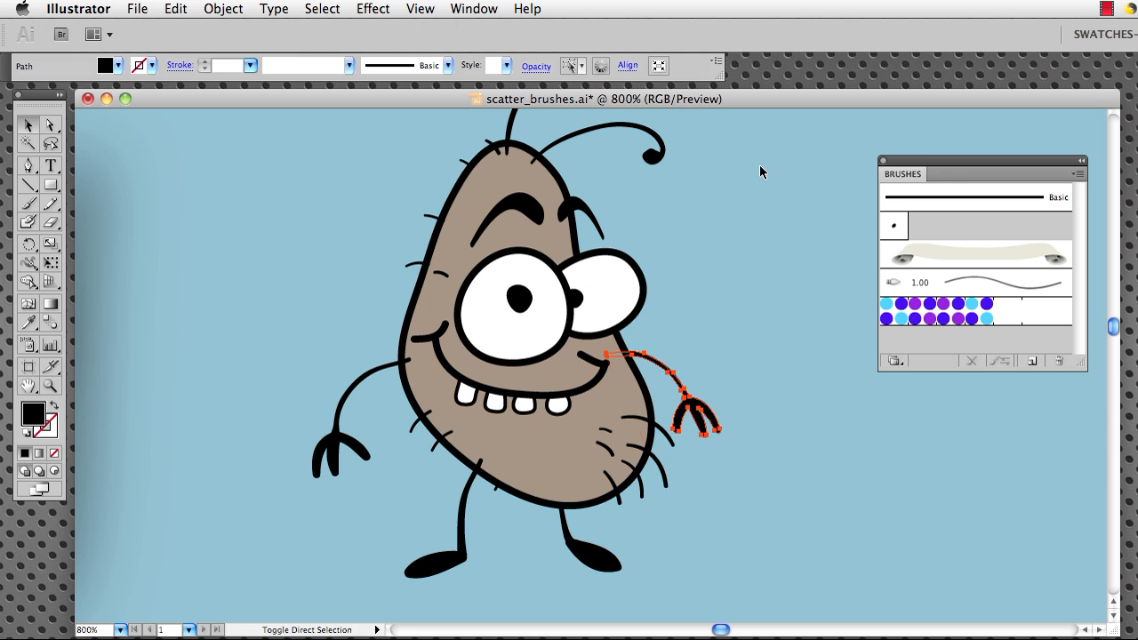
{"action": "left_click", "coordinate": [738, 341]}
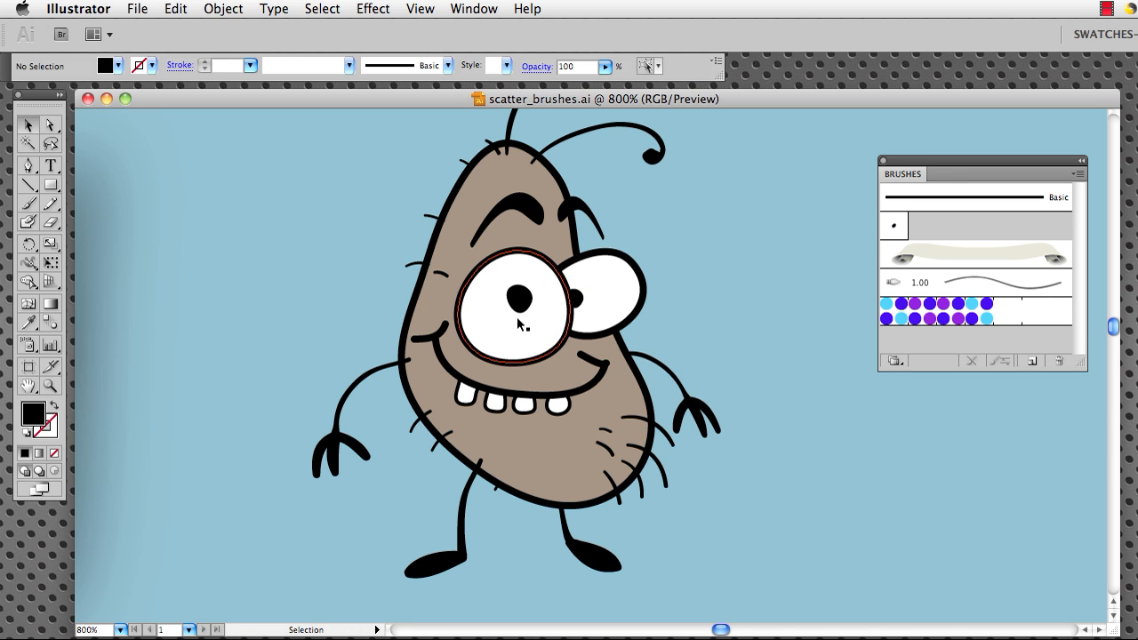
- Draw a large teardrop-shaped wing on the body's left side with the Pencil in default white fill and black stroke, tucked behind the body
{"action": "scroll", "coordinate": [474, 309], "scroll_direction": "up", "scroll_amount": 2}
{"action": "scroll", "coordinate": [474, 309], "scroll_direction": "left", "scroll_amount": 4}
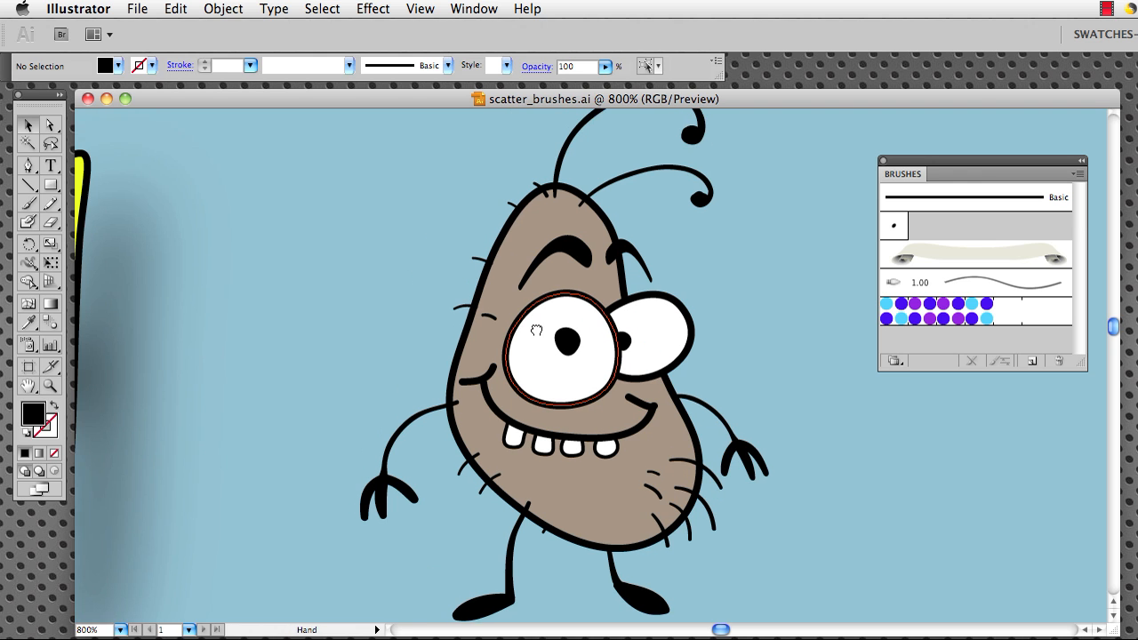
{"action": "key", "text": "d"}
{"action": "left_click", "coordinate": [53, 207]}
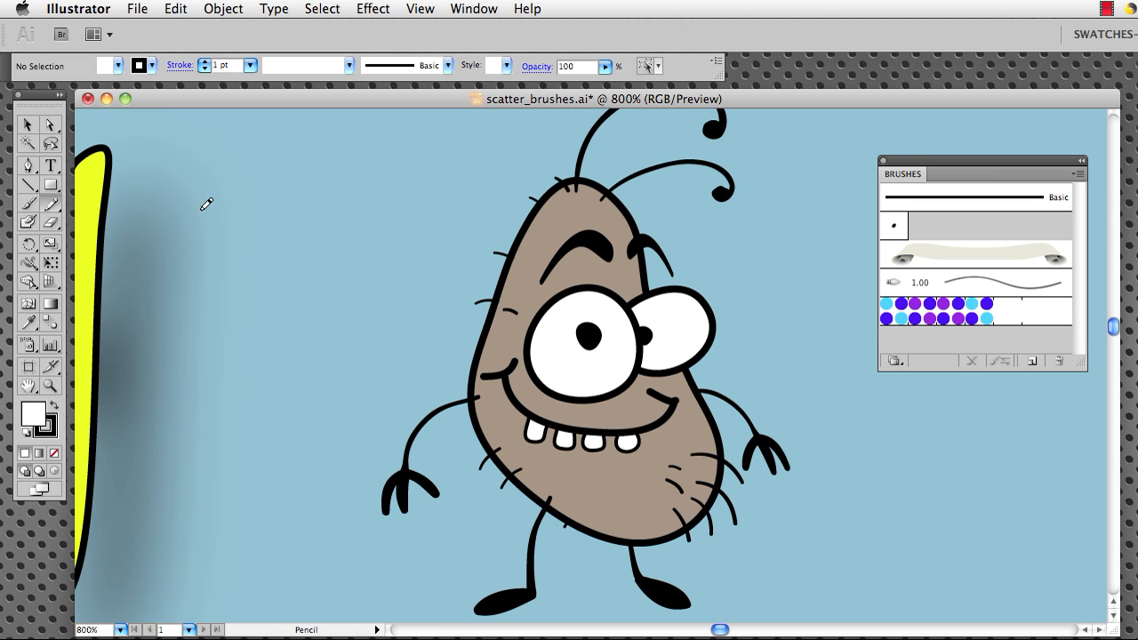
{"action": "mouse_move", "coordinate": [491, 343]}
{"action": "left_mouse_down"}
{"action": "mouse_move", "coordinate": [341, 268]}
{"action": "mouse_move", "coordinate": [253, 239]}
{"action": "mouse_move", "coordinate": [206, 242]}
{"action": "mouse_move", "coordinate": [173, 289]}
{"action": "mouse_move", "coordinate": [168, 358]}
{"action": "mouse_move", "coordinate": [185, 401]}
{"action": "mouse_move", "coordinate": [224, 417]}
{"action": "mouse_move", "coordinate": [294, 412]}
{"action": "mouse_move", "coordinate": [369, 377]}
{"action": "mouse_move", "coordinate": [489, 356]}
{"action": "left_mouse_up"}
{"action": "key", "text": "v"}
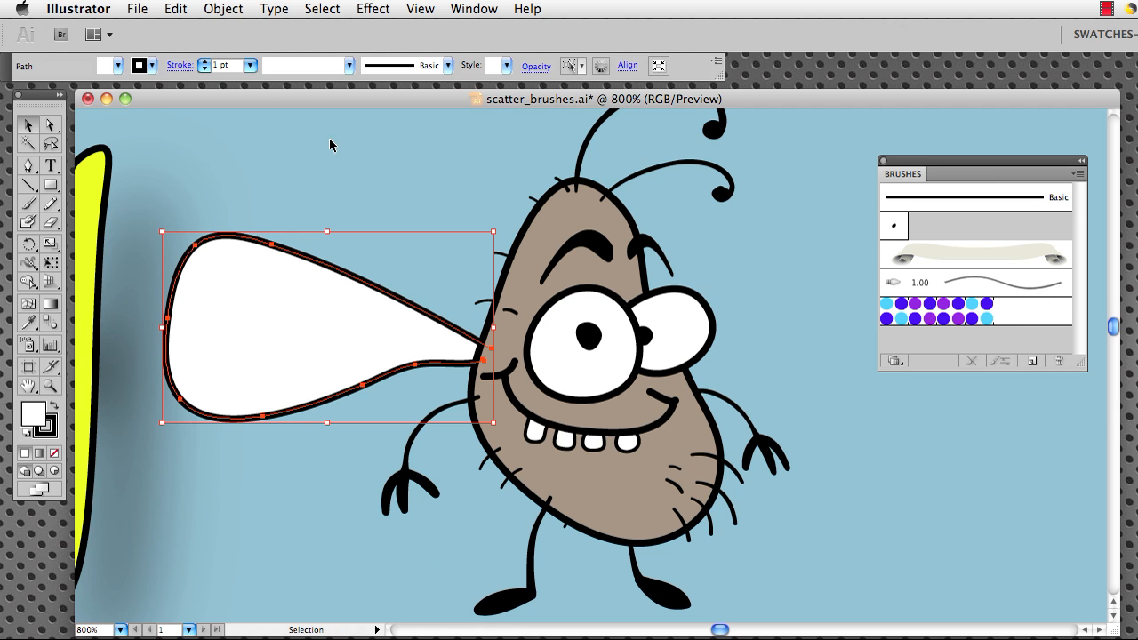
{"action": "left_click_drag", "start_coordinate": [328, 336], "coordinate": [341, 337]}
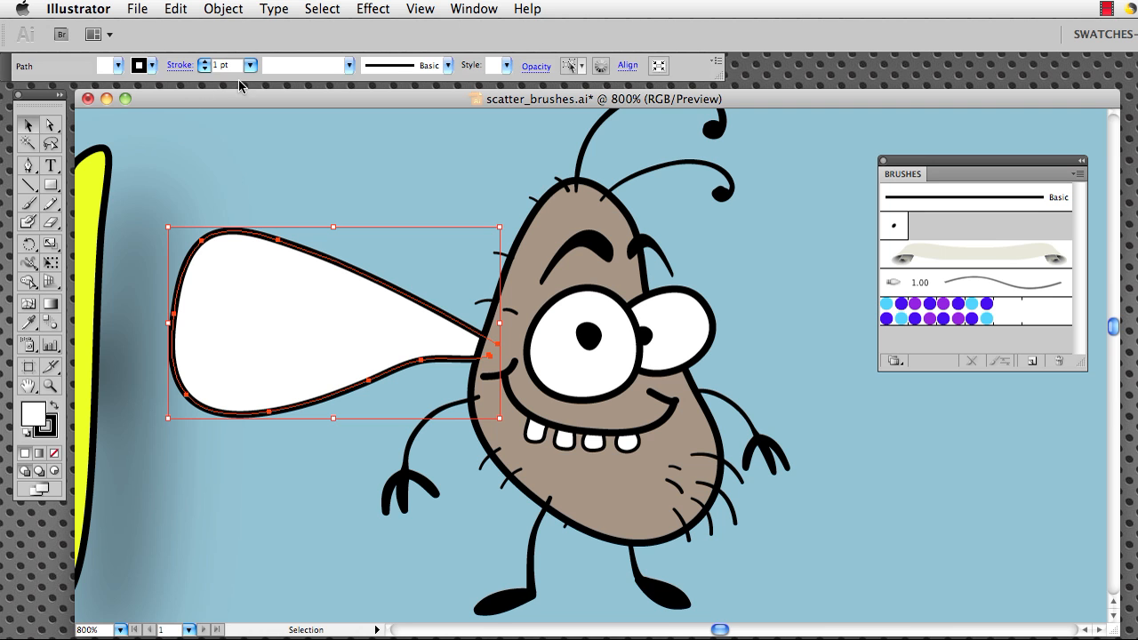
{"action": "left_click", "coordinate": [244, 148]}
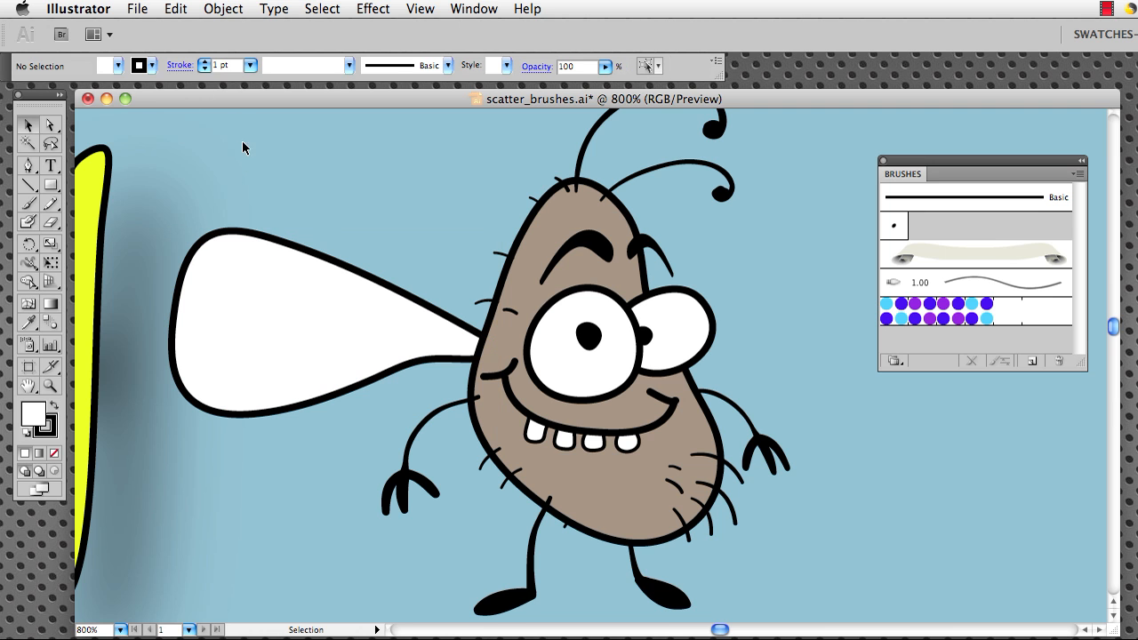
- Set the Pencil to a 0.5 pt black stroke with no fill
{"action": "left_click", "coordinate": [238, 68]}
{"action": "type", "text": ".5"}
{"action": "key", "text": "Return"}
{"action": "left_click", "coordinate": [250, 65]}
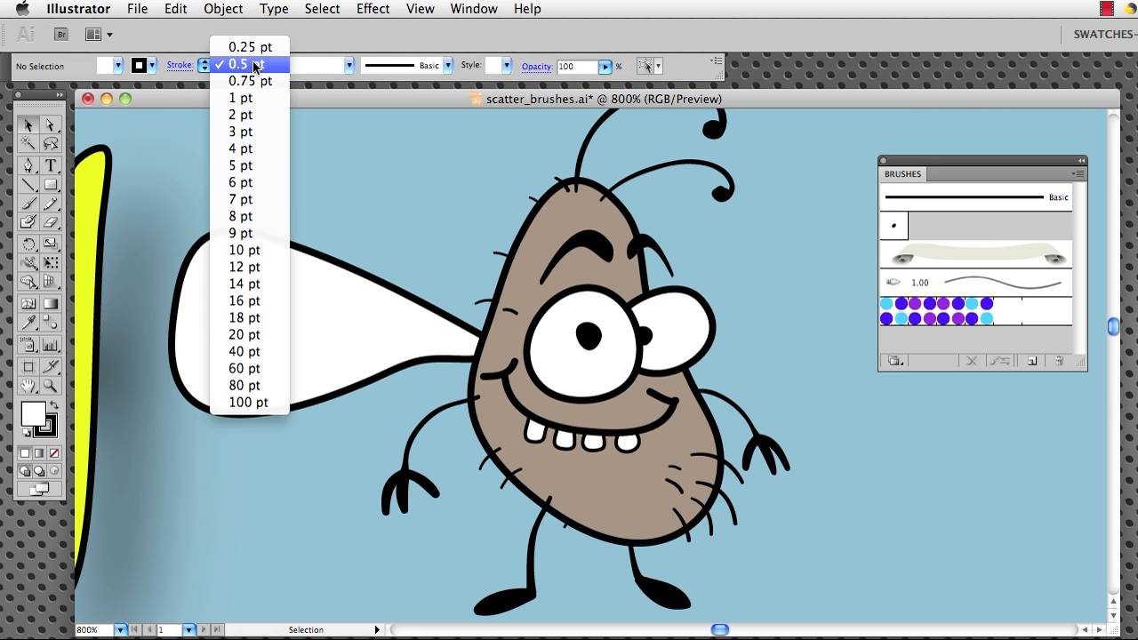
{"action": "left_click", "coordinate": [259, 67]}
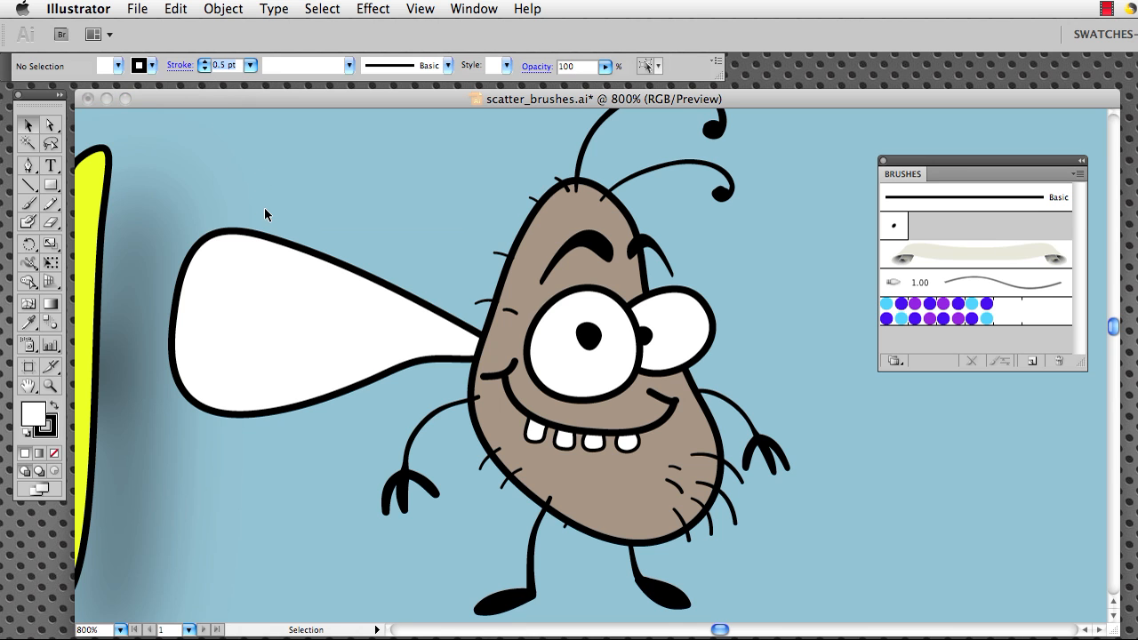
{"action": "left_click", "coordinate": [52, 206]}
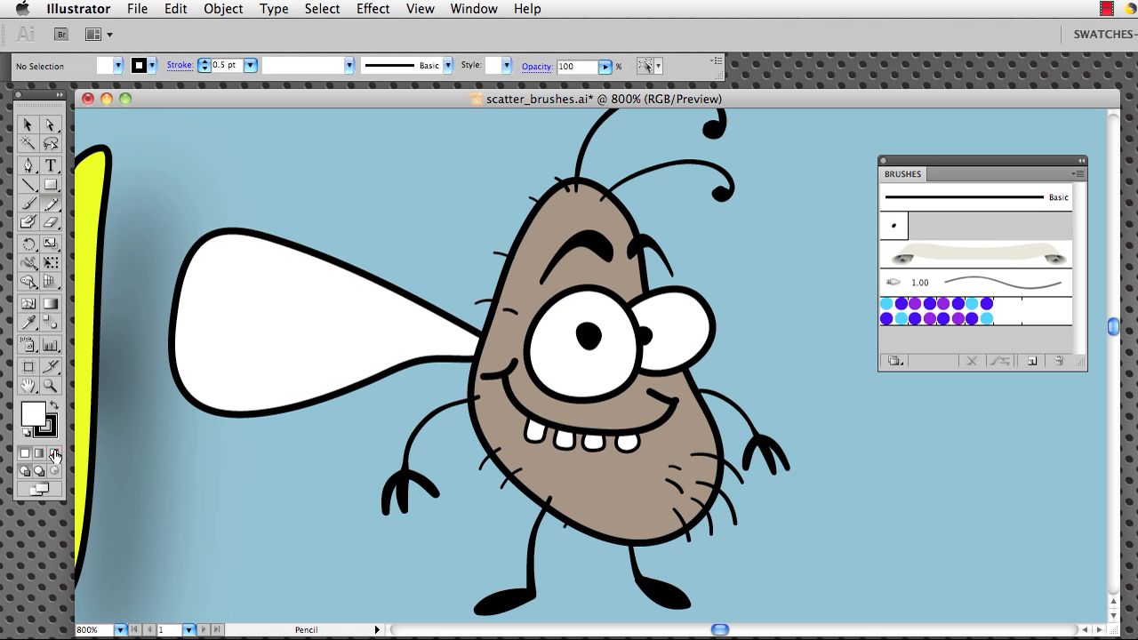
{"action": "left_click", "coordinate": [54, 455]}
- Draw thin, wavy, branching veins across the inside of the white wing with the Pencil
{"action": "left_click_drag", "start_coordinate": [213, 272], "coordinate": [292, 313]}
{"action": "mouse_move", "coordinate": [230, 360]}
{"action": "left_mouse_down"}
{"action": "mouse_move", "coordinate": [284, 316]}
{"action": "mouse_move", "coordinate": [350, 310]}
{"action": "left_mouse_up"}
{"action": "left_click_drag", "start_coordinate": [299, 361], "coordinate": [347, 309]}
{"action": "mouse_move", "coordinate": [432, 334]}
{"action": "left_mouse_down"}
{"action": "mouse_move", "coordinate": [383, 344]}
{"action": "mouse_move", "coordinate": [326, 334]}
{"action": "left_mouse_up"}
{"action": "left_click_drag", "start_coordinate": [360, 293], "coordinate": [406, 333]}
{"action": "left_click_drag", "start_coordinate": [291, 280], "coordinate": [331, 306]}
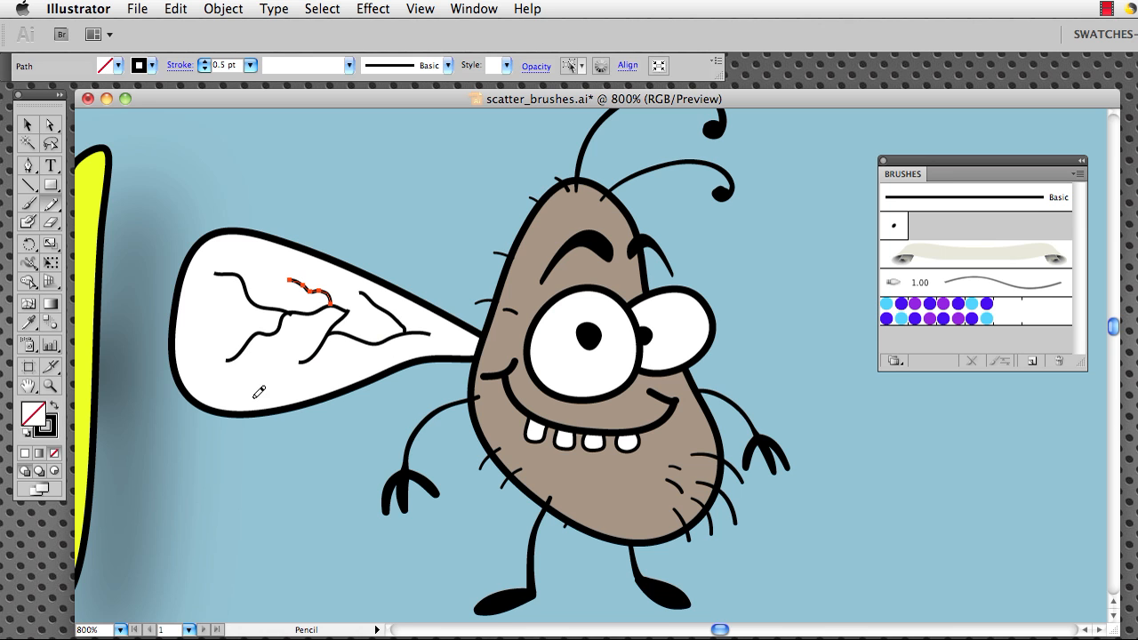
{"action": "mouse_move", "coordinate": [230, 394]}
{"action": "left_mouse_down"}
{"action": "mouse_move", "coordinate": [253, 380]}
{"action": "mouse_move", "coordinate": [244, 348]}
{"action": "left_mouse_up"}
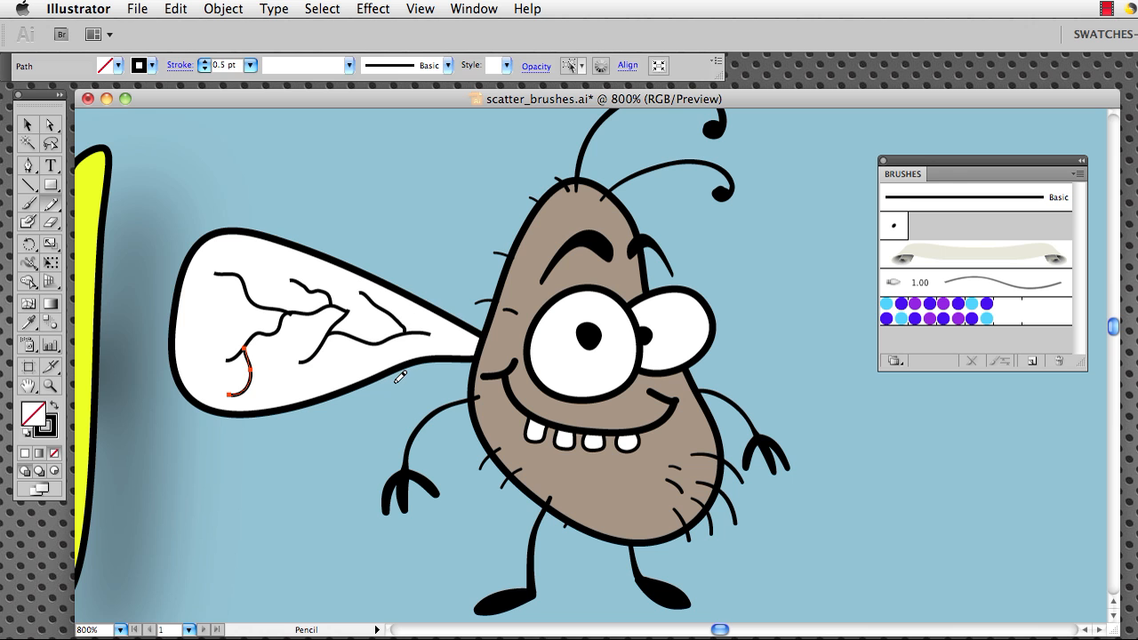
{"action": "key", "text": "v"}
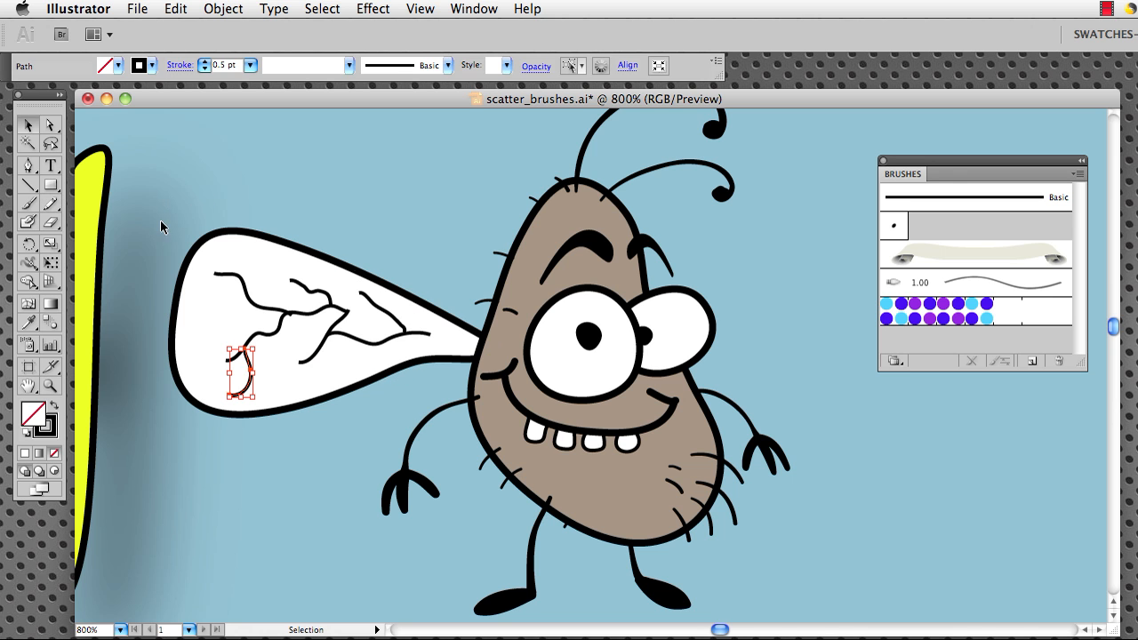
- Try to select all the wing veins by matching Stroke Weight
{"action": "left_click_drag", "start_coordinate": [131, 197], "coordinate": [293, 258]}
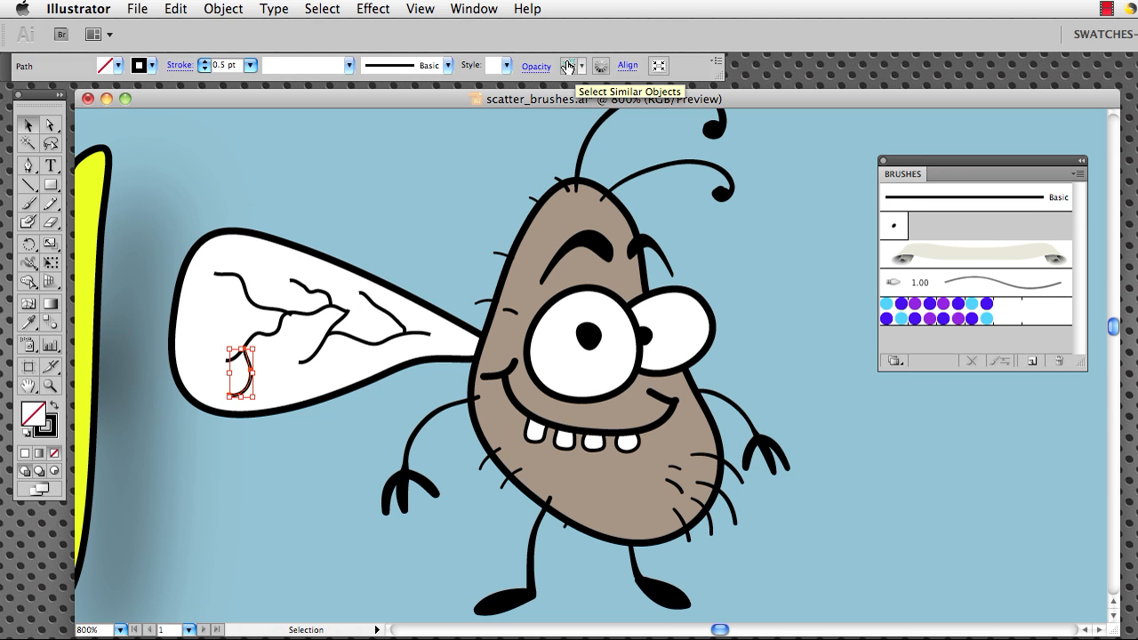
{"action": "left_click", "coordinate": [582, 69]}
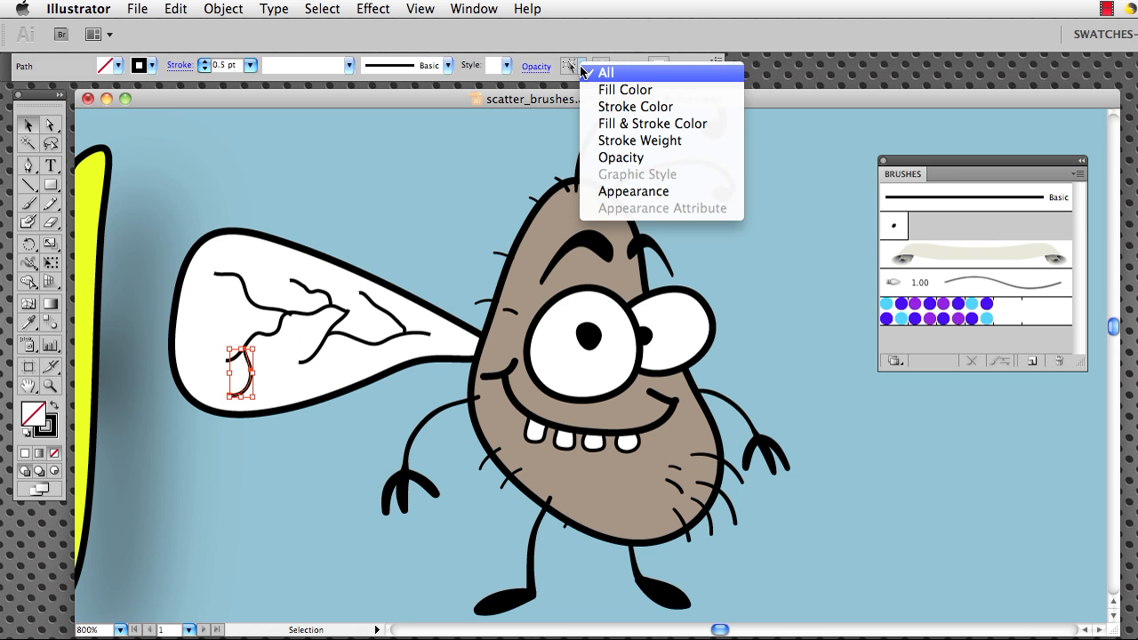
{"action": "left_click", "coordinate": [635, 140]}
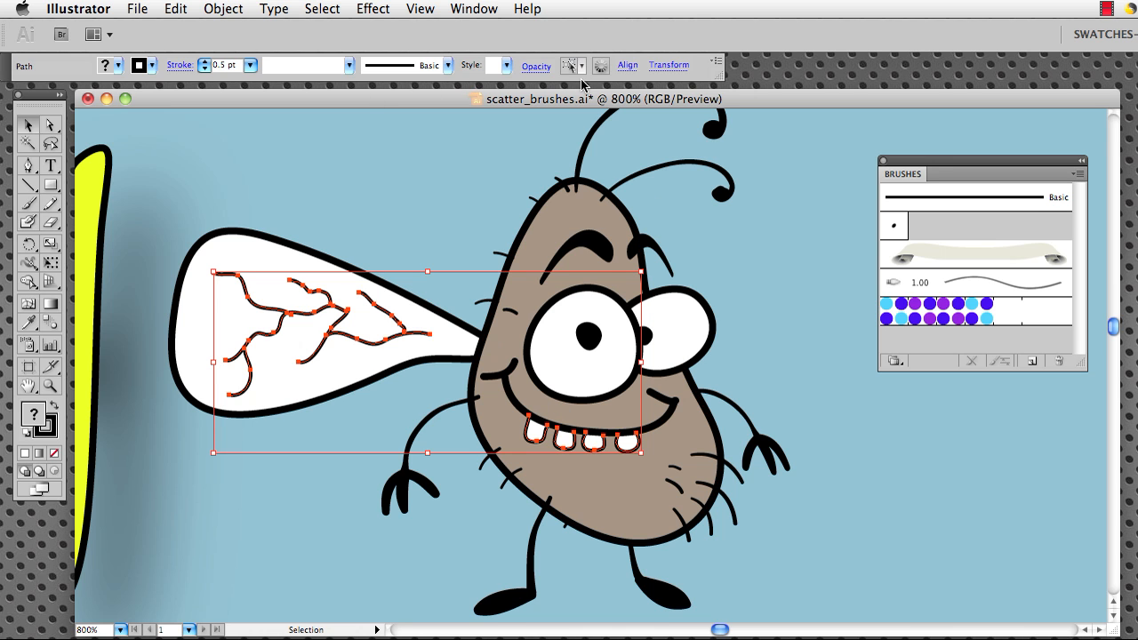
{"action": "left_click", "coordinate": [432, 206]}
- Select objects with the same Fill & Stroke Color as the lowest wing vein, and remove the mouth lines from the selection
{"action": "left_click", "coordinate": [252, 380]}
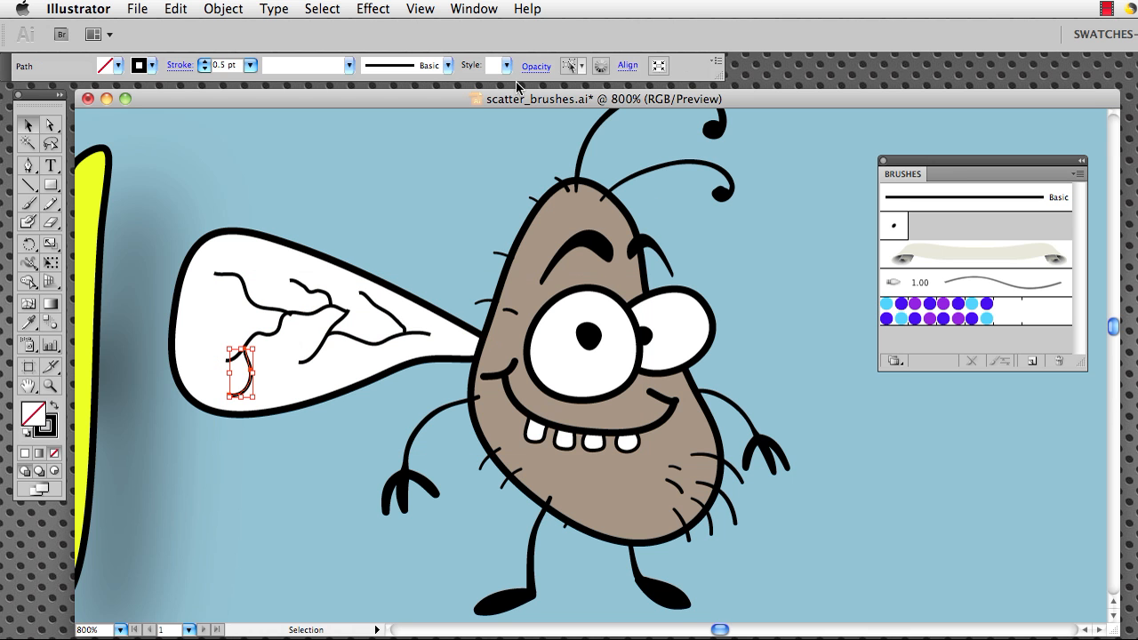
{"action": "left_click", "coordinate": [583, 66]}
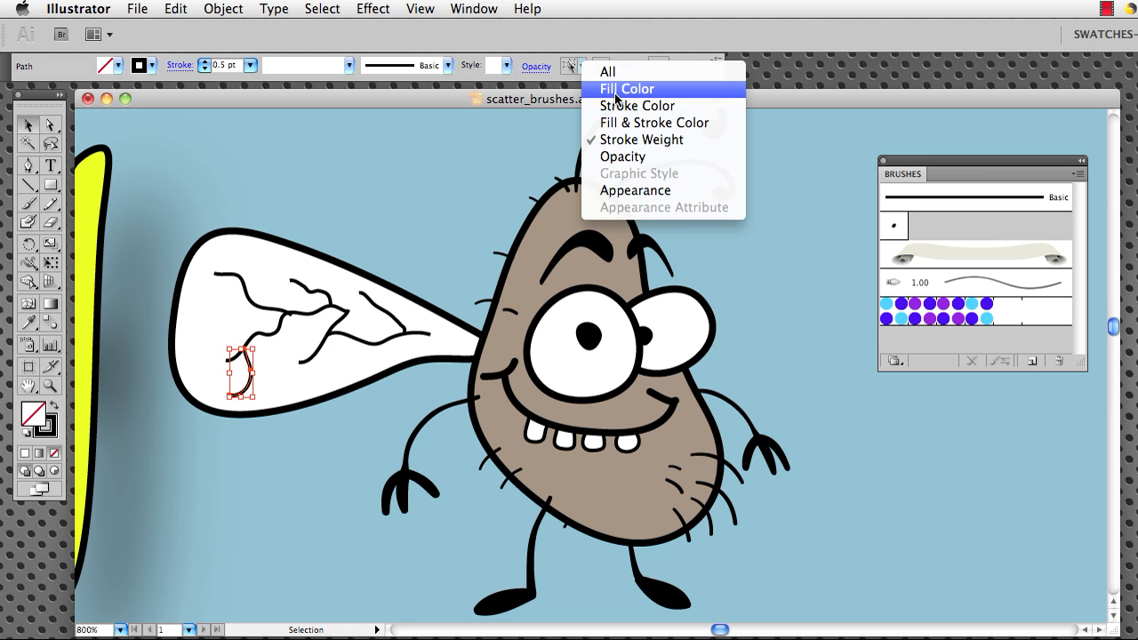
{"action": "left_click", "coordinate": [627, 124]}
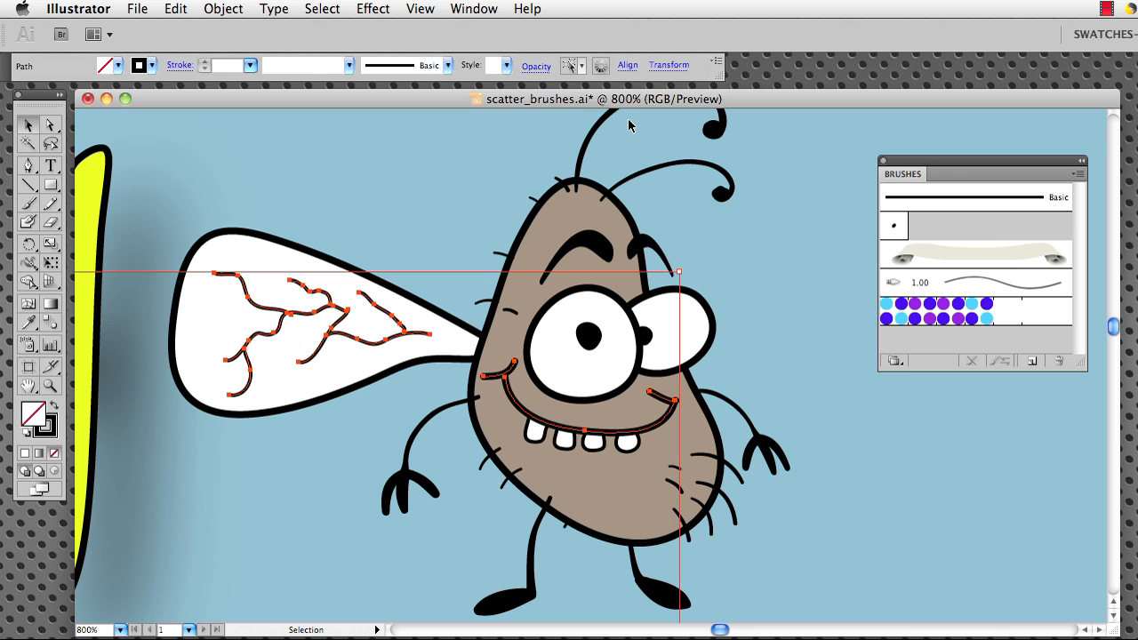
{"action": "left_click", "coordinate": [665, 421], "text": "shift"}
{"action": "left_click", "coordinate": [500, 377], "text": "shift"}
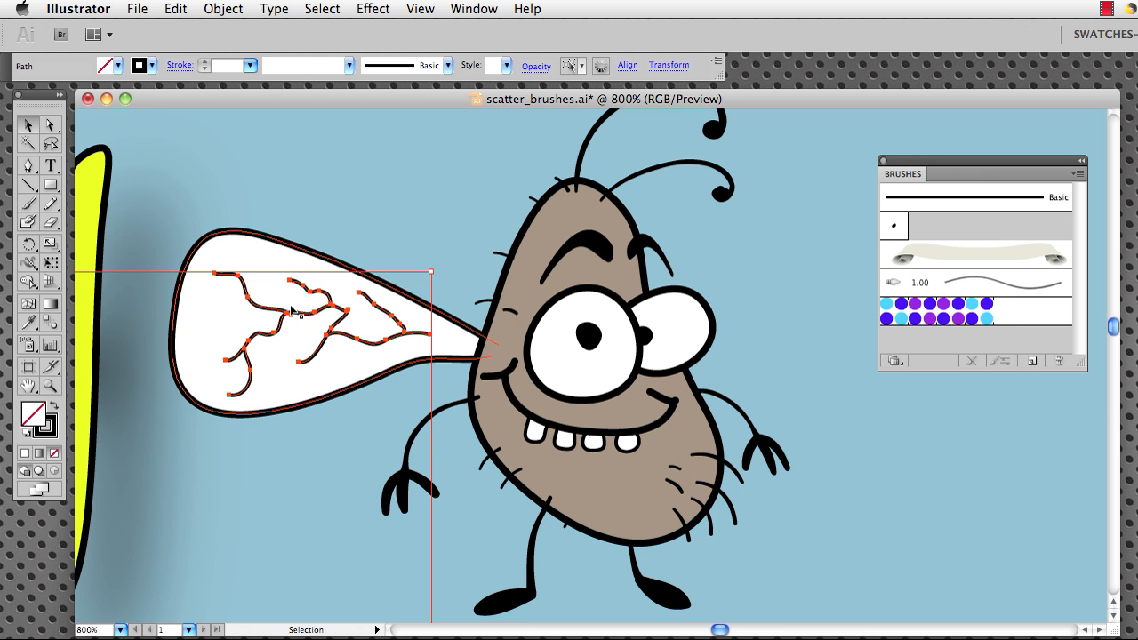
- Remove the Win/Mac table from the selection, keeping only the wing veins selected
{"action": "key", "text": "space"}
{"action": "left_click_drag", "start_coordinate": [370, 478], "coordinate": [479, 335]}
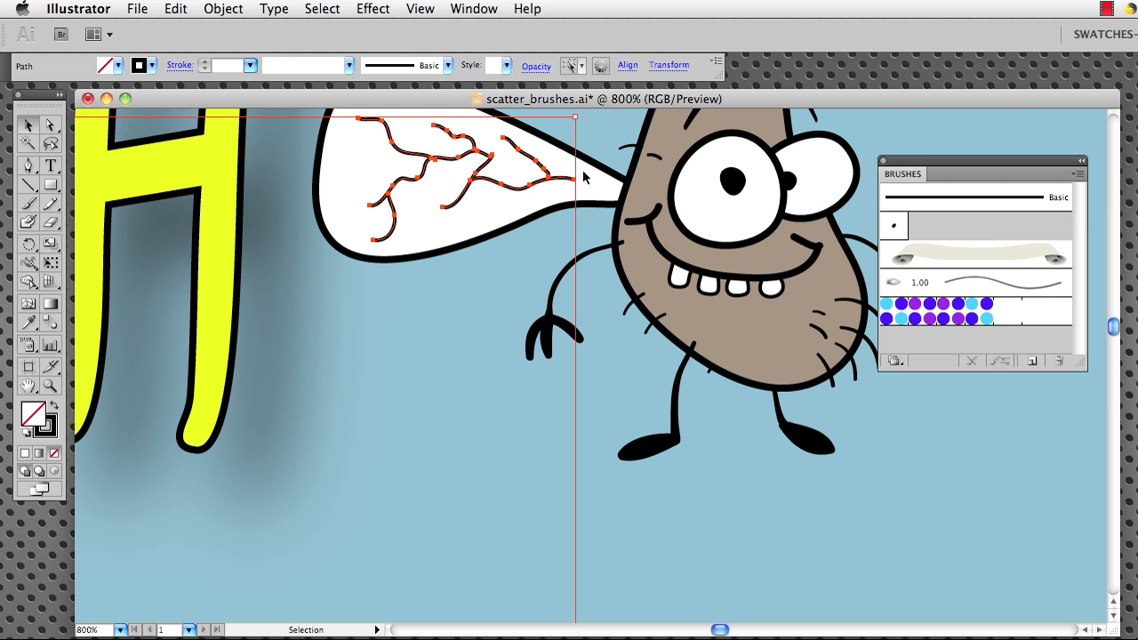
{"action": "key", "text": "super+minus"}
{"action": "key", "text": "super+minus"}
{"action": "key", "text": "super+minus"}
{"action": "key", "text": "super+minus"}
{"action": "key", "text": "super+minus"}
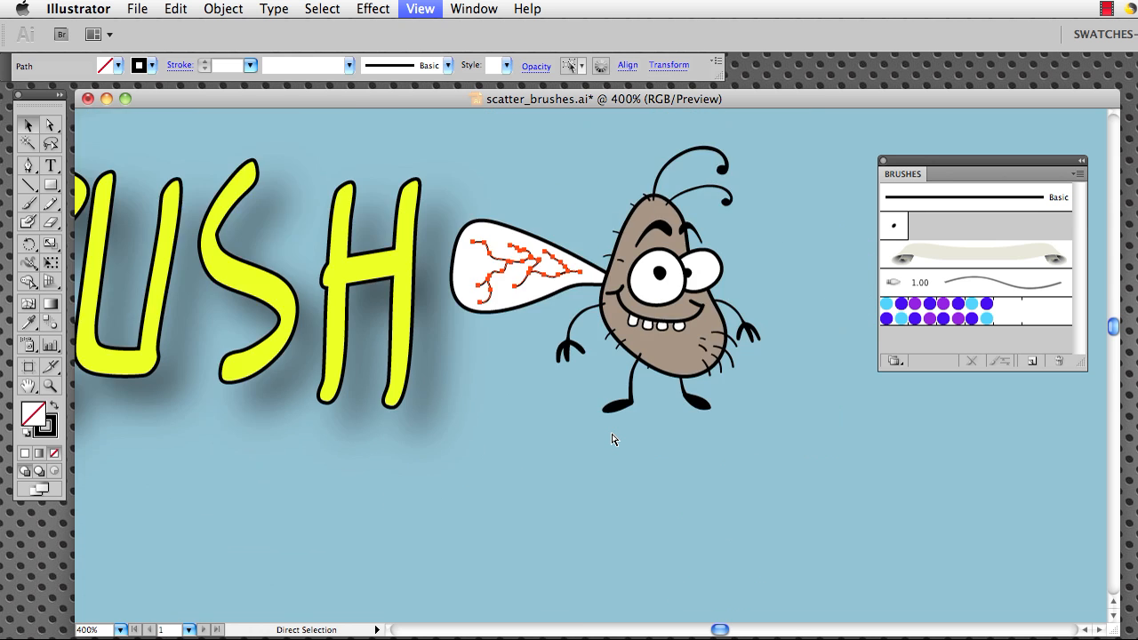
{"action": "key", "text": "super+minus"}
{"action": "key", "text": "super+minus"}
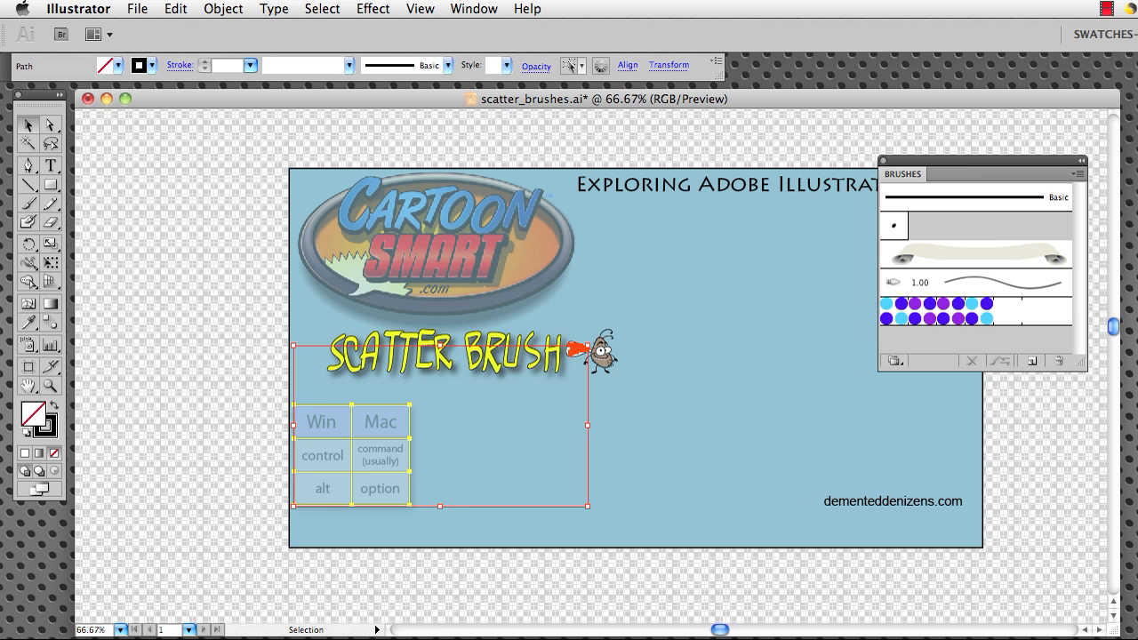
{"action": "left_click", "coordinate": [577, 349]}
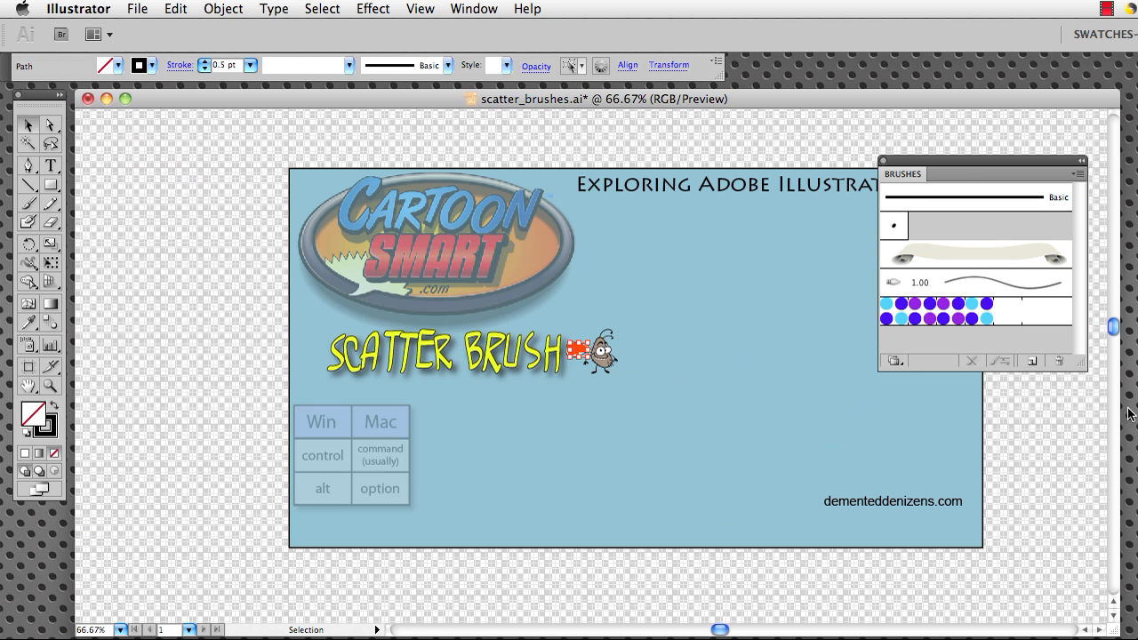
- Show the Layers panel and place it just beside the character's right-hand foot
{"action": "key", "text": "z"}
{"action": "left_click_drag", "start_coordinate": [546, 325], "coordinate": [649, 400]}
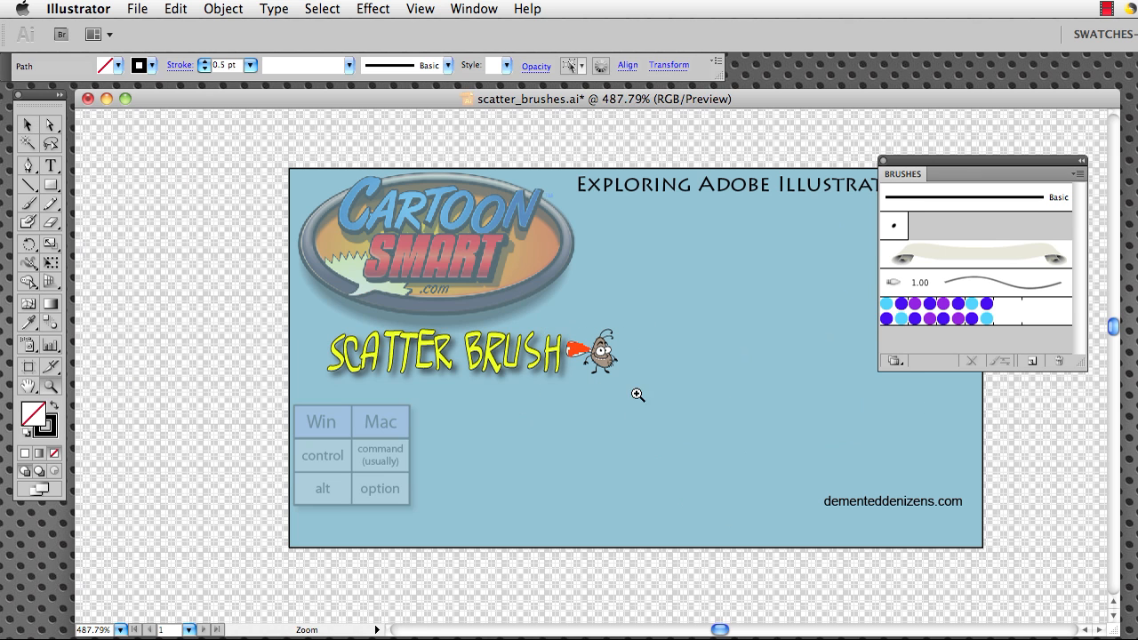
{"action": "key", "text": "F7"}
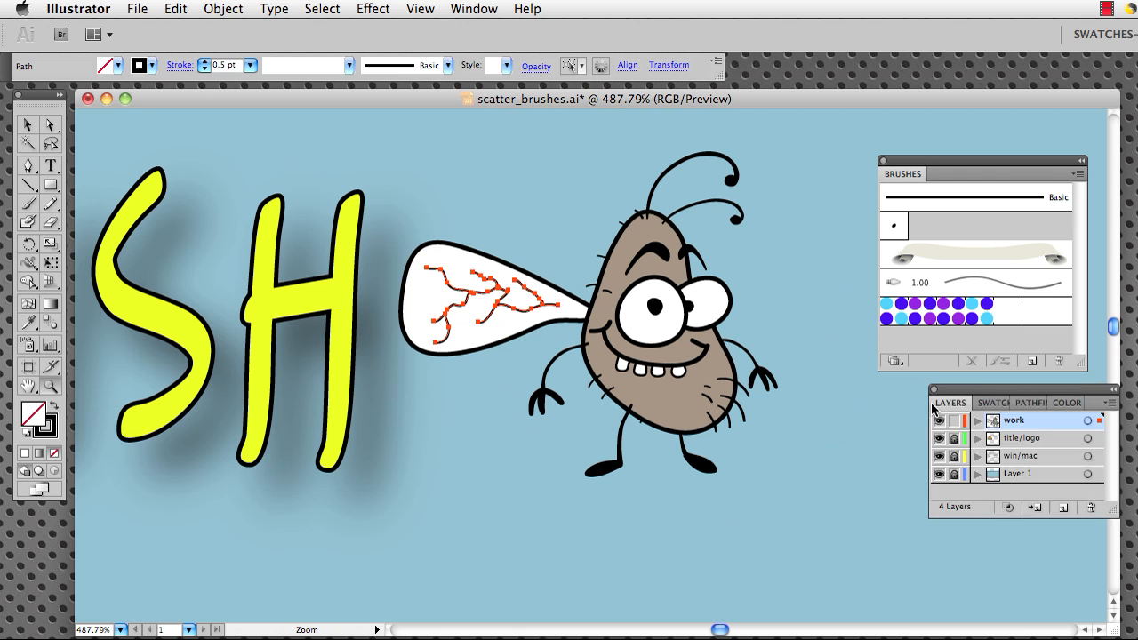
{"action": "left_click_drag", "start_coordinate": [937, 391], "coordinate": [764, 419]}
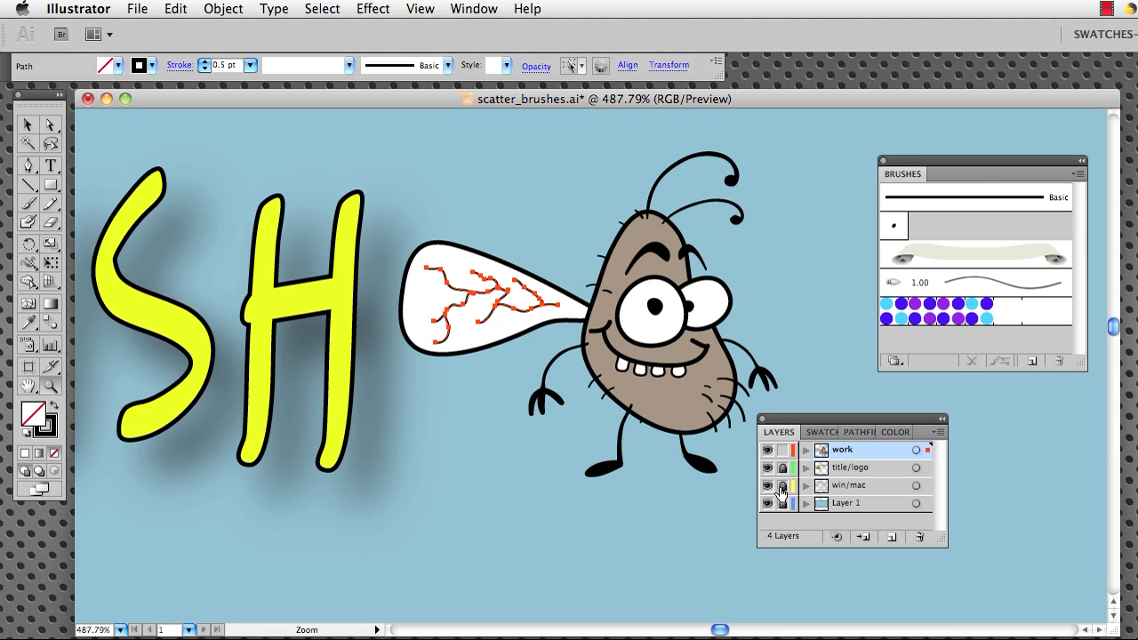
- Hide the Layers panel and set the stroke weight of the selected wing veins to 0.2 pt
{"action": "mouse_move", "coordinate": [782, 421]}
{"action": "left_mouse_down"}
{"action": "mouse_move", "coordinate": [978, 411]}
{"action": "mouse_move", "coordinate": [967, 407]}
{"action": "left_mouse_up"}
{"action": "key", "text": "F7"}
{"action": "left_click", "coordinate": [240, 65]}
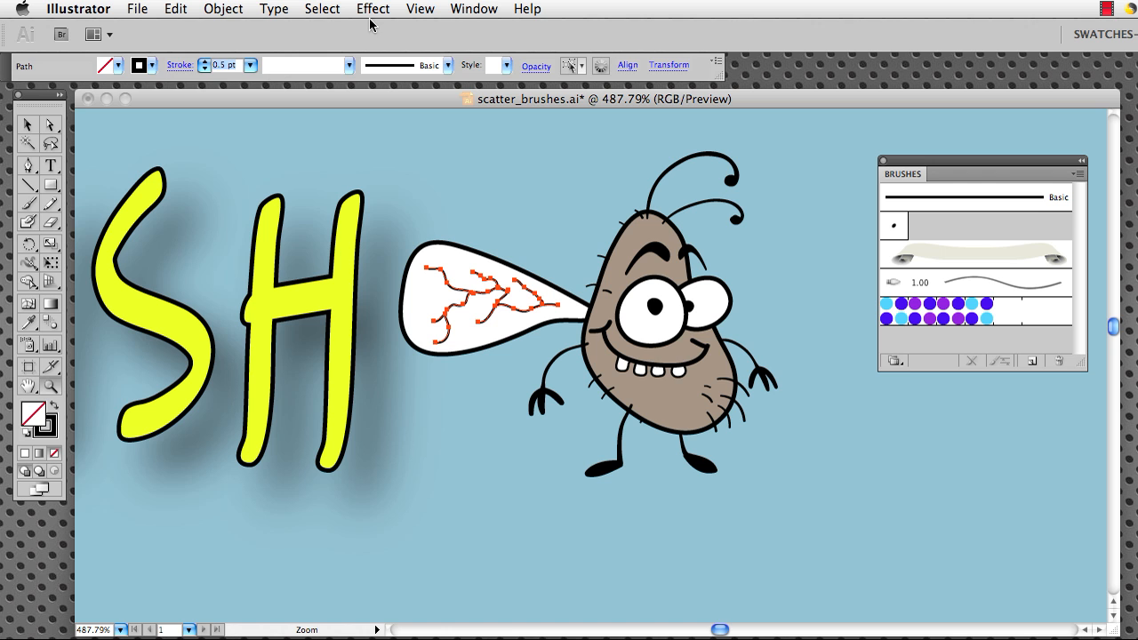
{"action": "type", "text": ".2"}
{"action": "key", "text": "Return"}
- Set the stroke weight of the wing's outline to 0.5 pt
{"action": "left_click", "coordinate": [476, 319]}
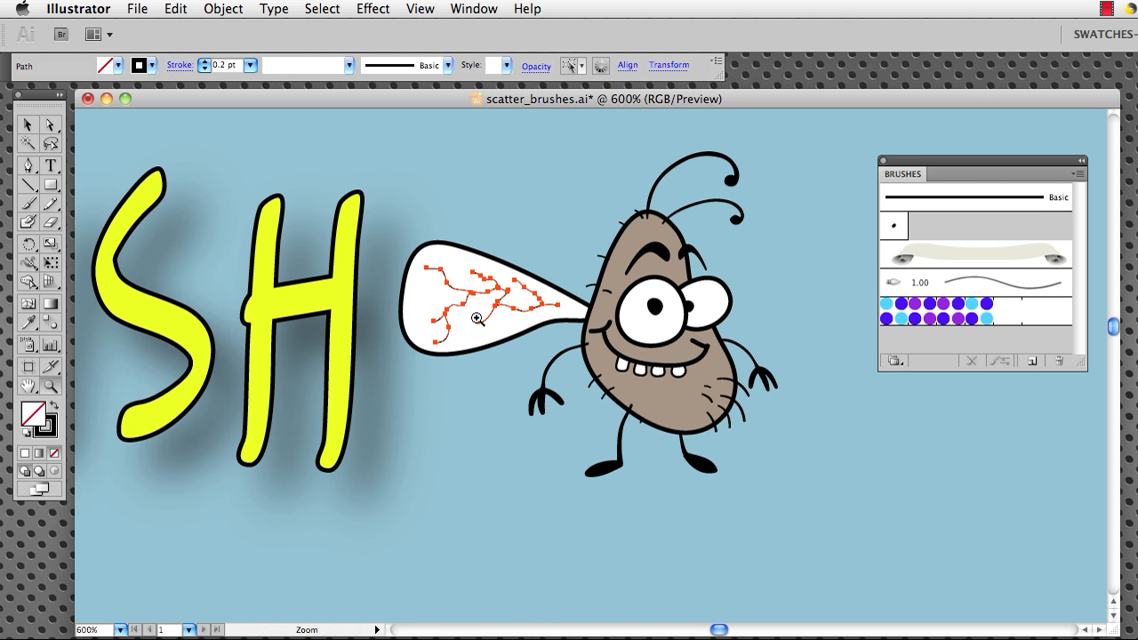
{"action": "left_click", "coordinate": [681, 420]}
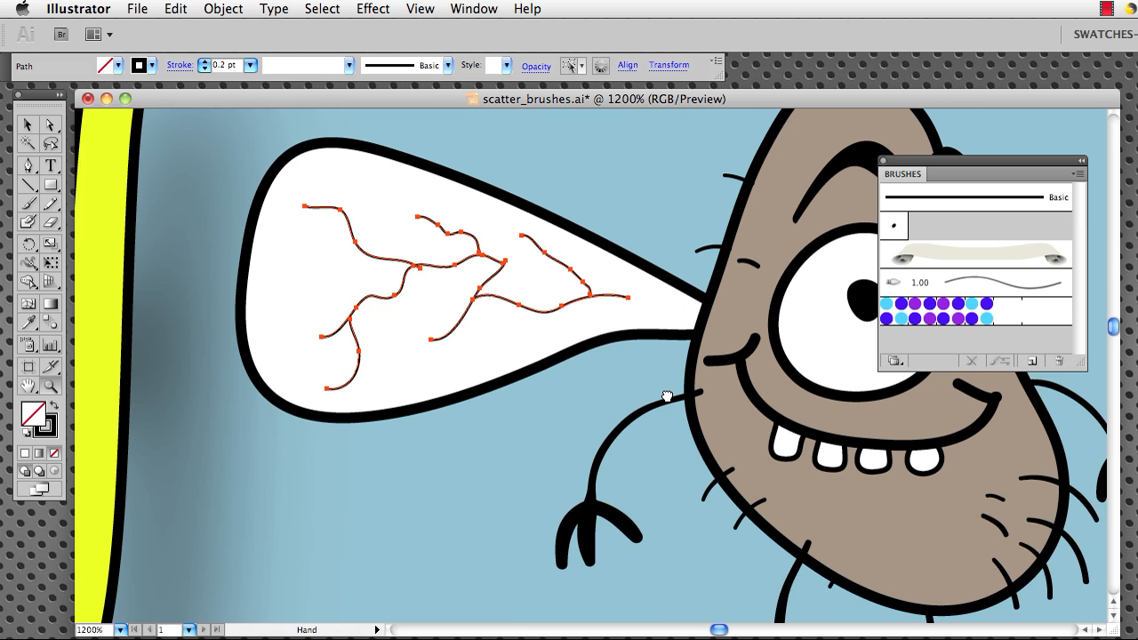
{"action": "scroll", "coordinate": [666, 399], "scroll_direction": "right", "scroll_amount": 3}
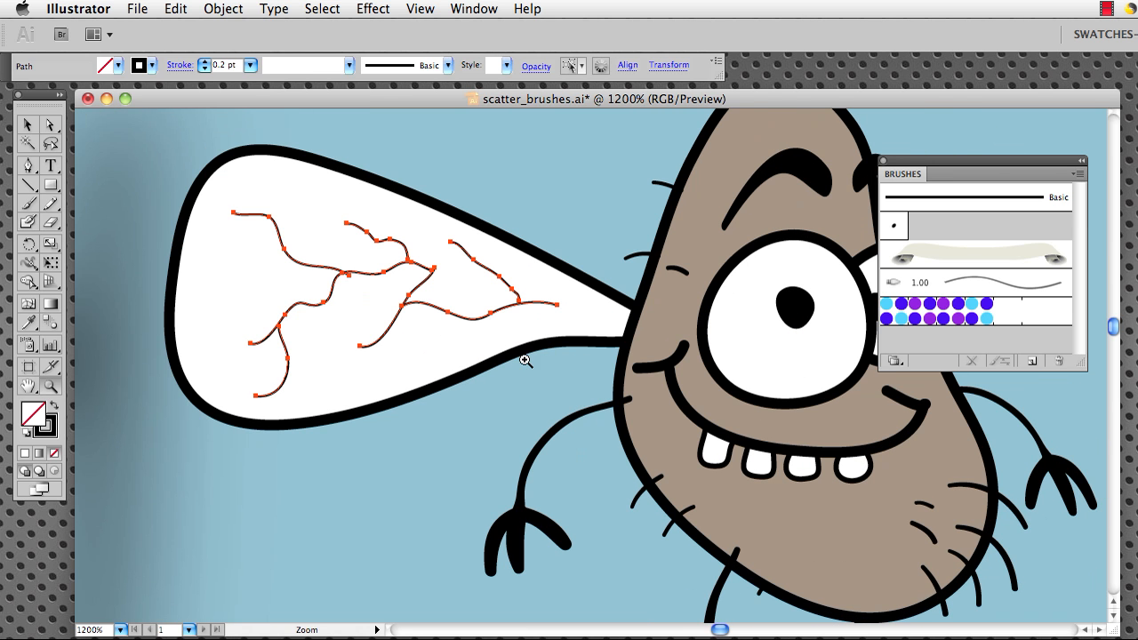
{"action": "key", "text": "v"}
{"action": "left_click_drag", "start_coordinate": [375, 144], "coordinate": [432, 187]}
{"action": "left_click", "coordinate": [411, 170]}
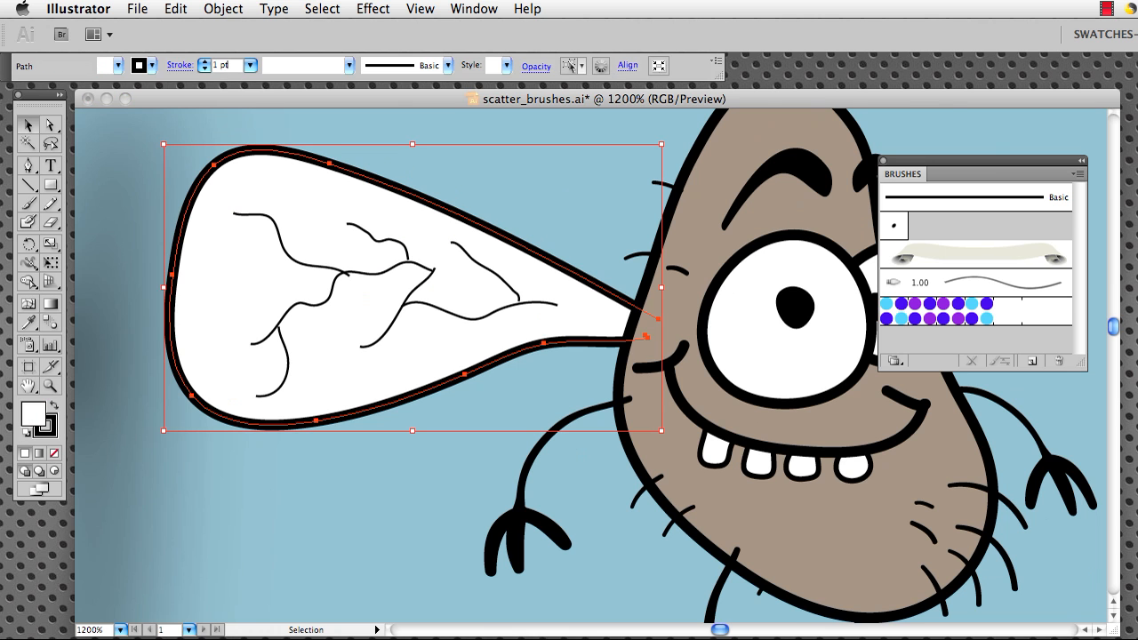
{"action": "type", "text": ".5"}
{"action": "key", "text": "Return"}
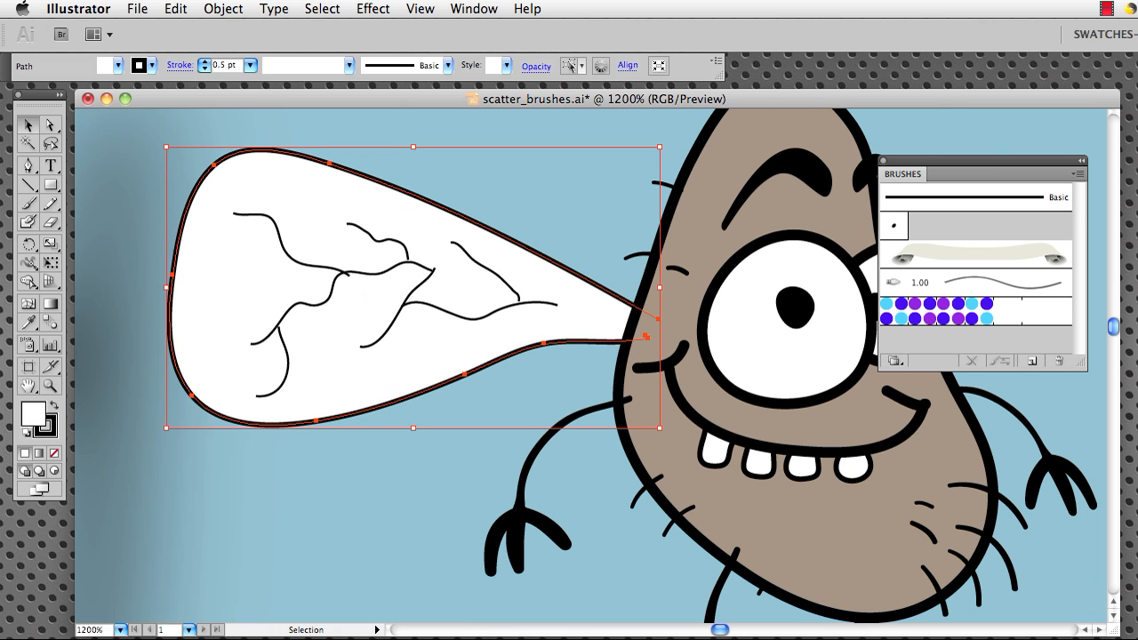
- Group the wing outline with its veins and send the group to the back, behind the bug's body
{"action": "left_click_drag", "start_coordinate": [104, 122], "coordinate": [548, 399]}
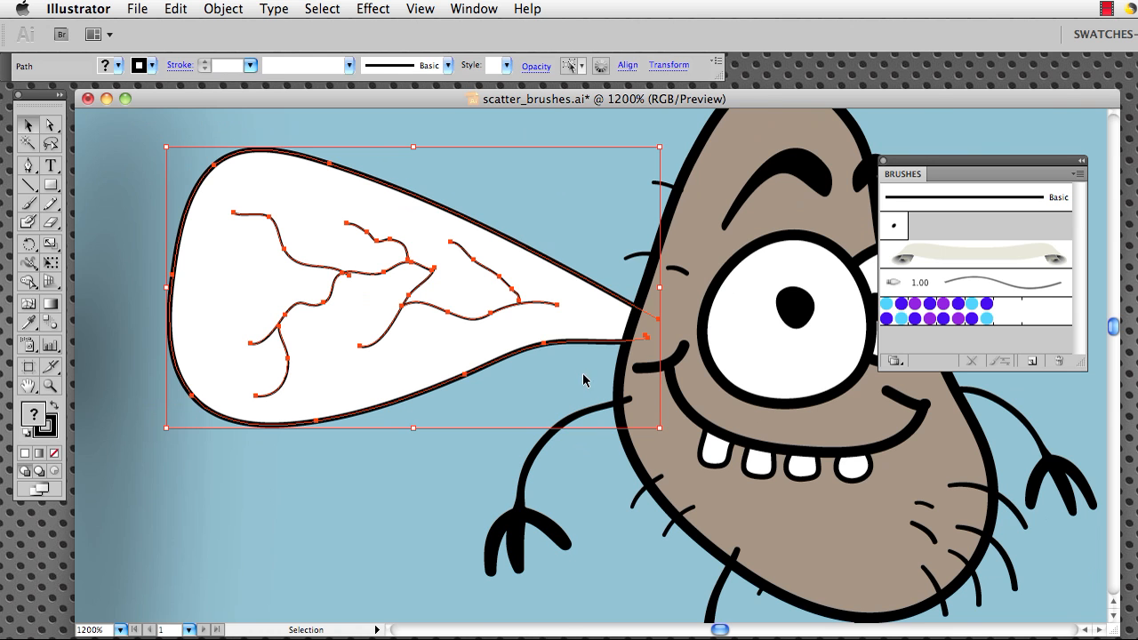
{"action": "left_click", "coordinate": [220, 10]}
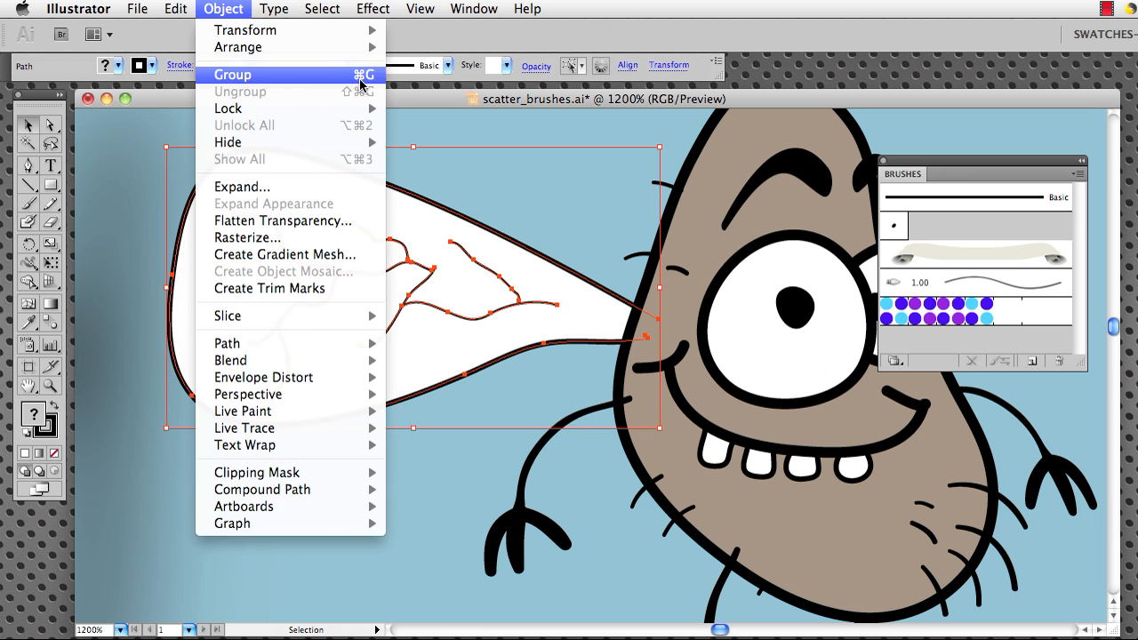
{"action": "left_click", "coordinate": [366, 79]}
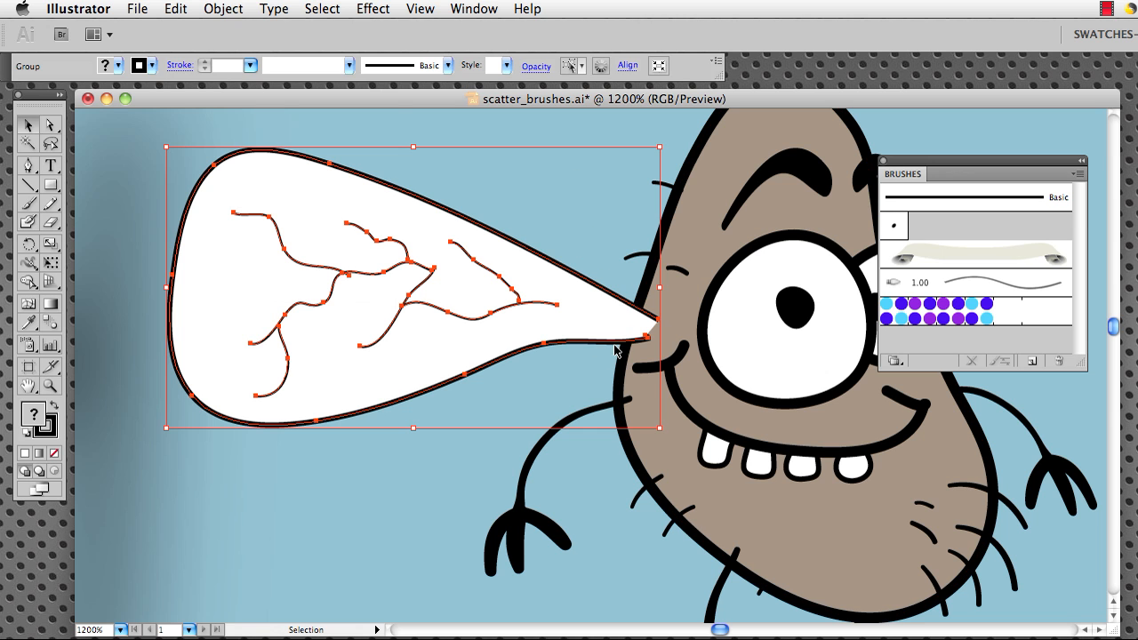
{"action": "left_click", "coordinate": [223, 9]}
{"action": "mouse_move", "coordinate": [233, 49]}
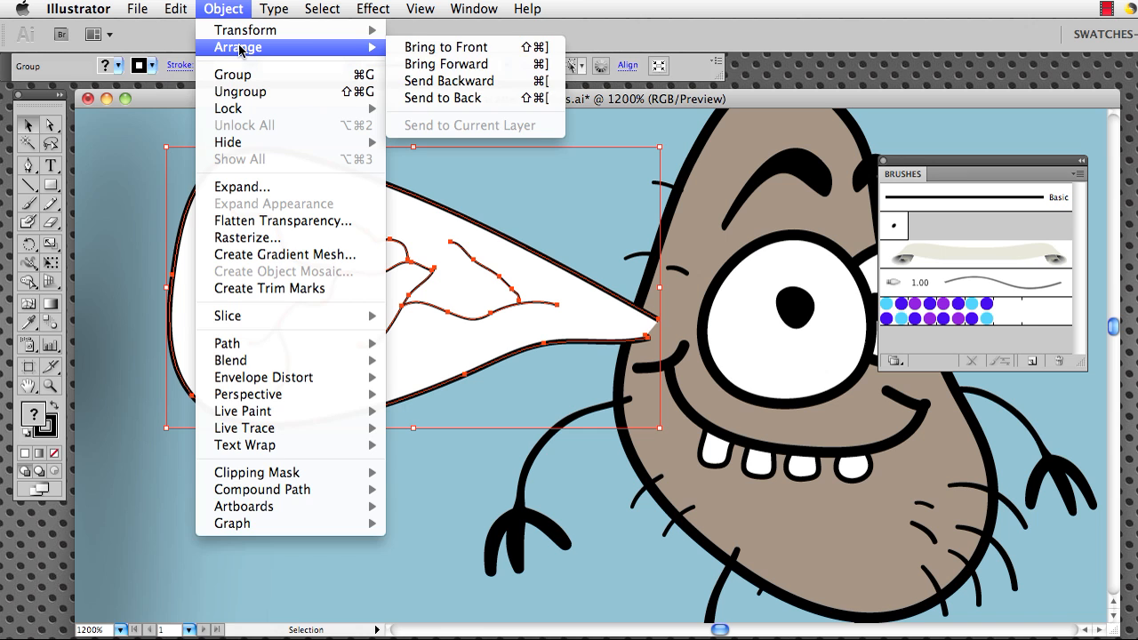
{"action": "left_click", "coordinate": [464, 98]}
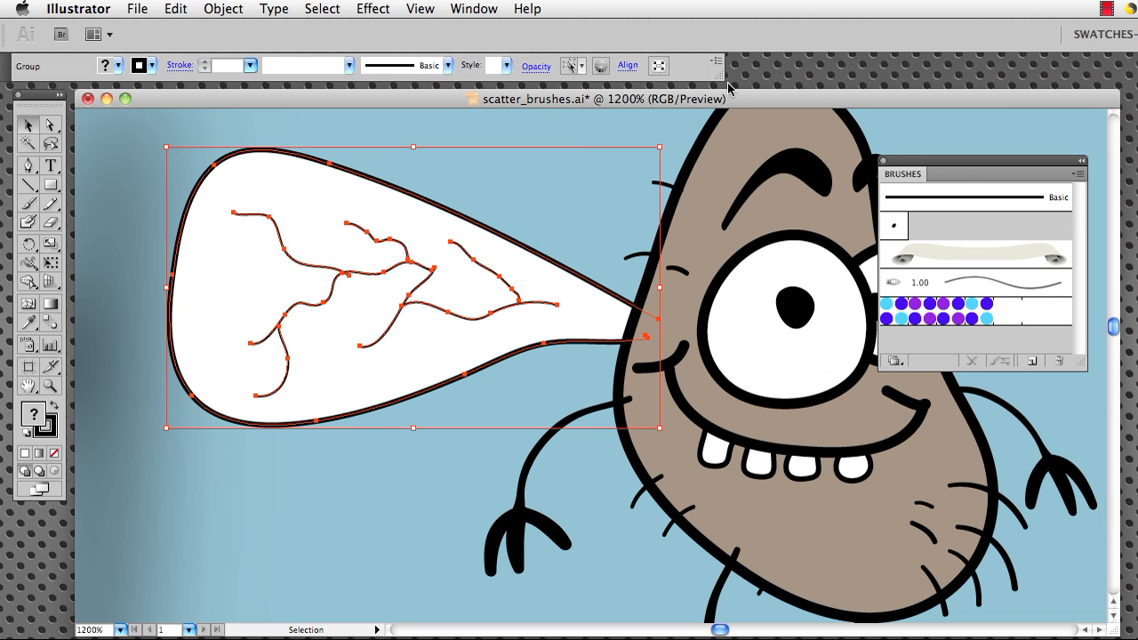
- Widen the Control bar to reach the opacity setting and reduce the wing group's opacity to 15%
{"action": "left_click_drag", "start_coordinate": [720, 74], "coordinate": [1049, 79]}
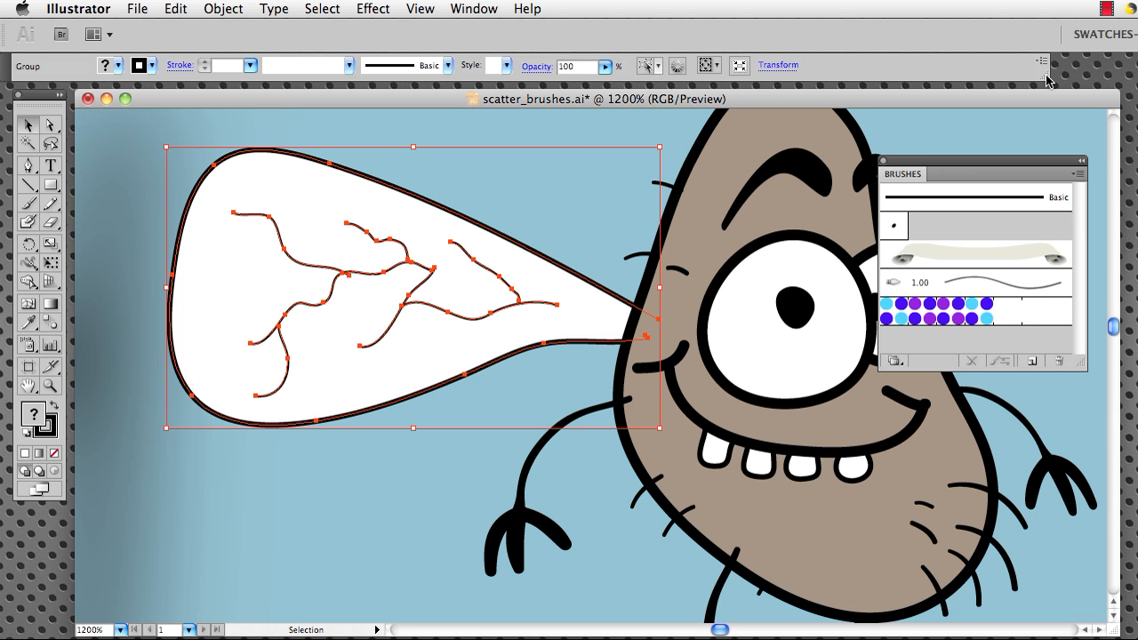
{"action": "left_click", "coordinate": [604, 66]}
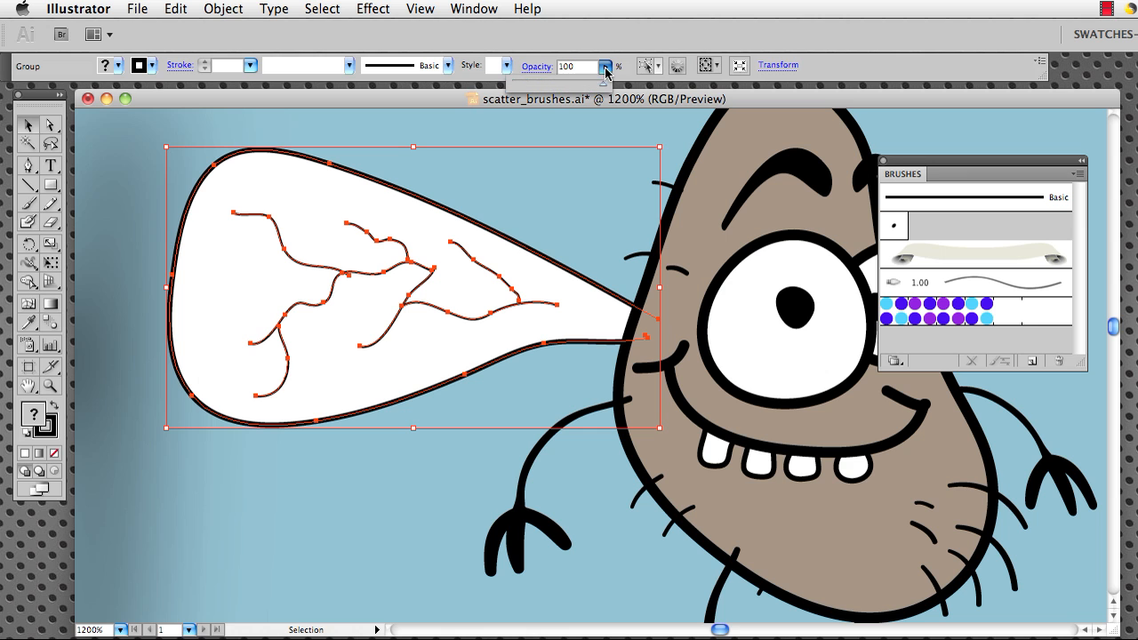
{"action": "left_click_drag", "start_coordinate": [607, 87], "coordinate": [547, 86]}
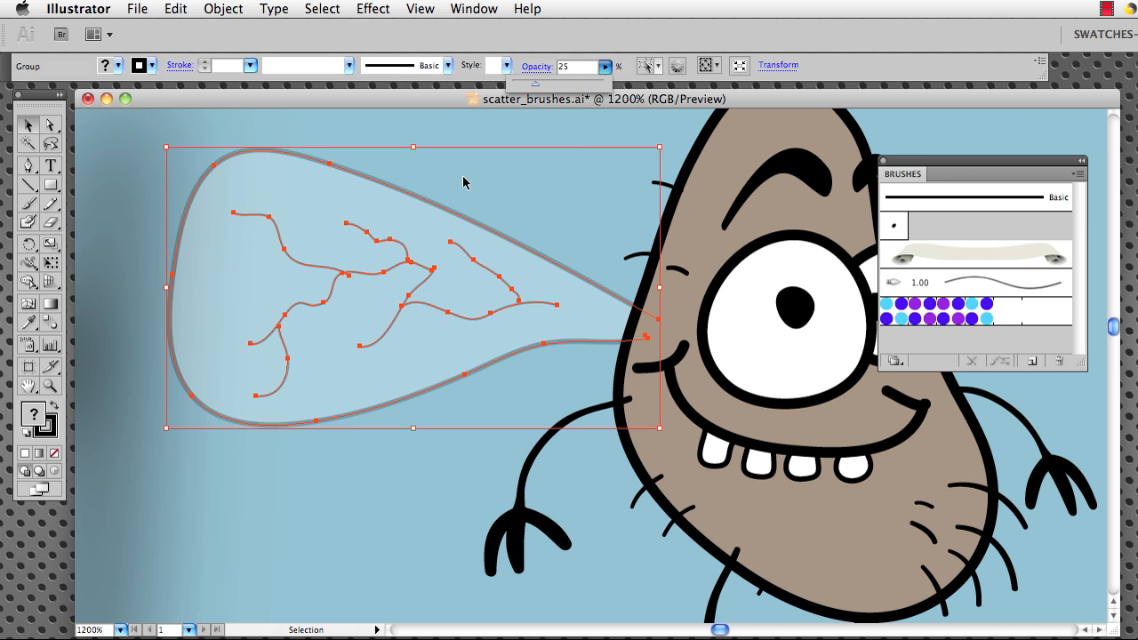
{"action": "left_click_drag", "start_coordinate": [532, 87], "coordinate": [526, 87]}
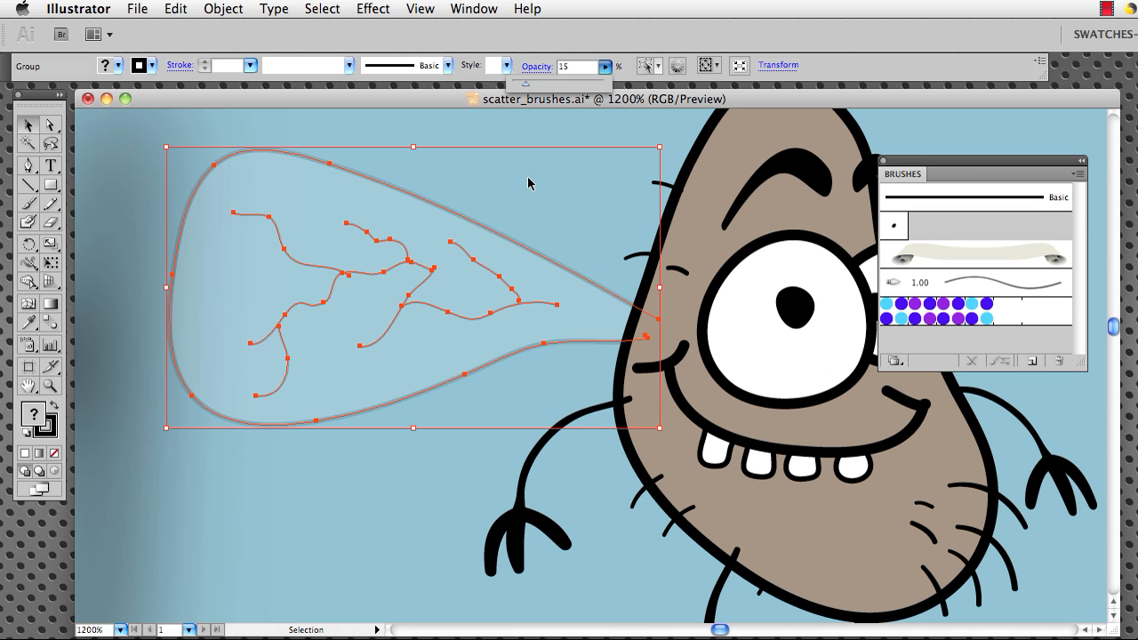
{"action": "left_click", "coordinate": [550, 130]}
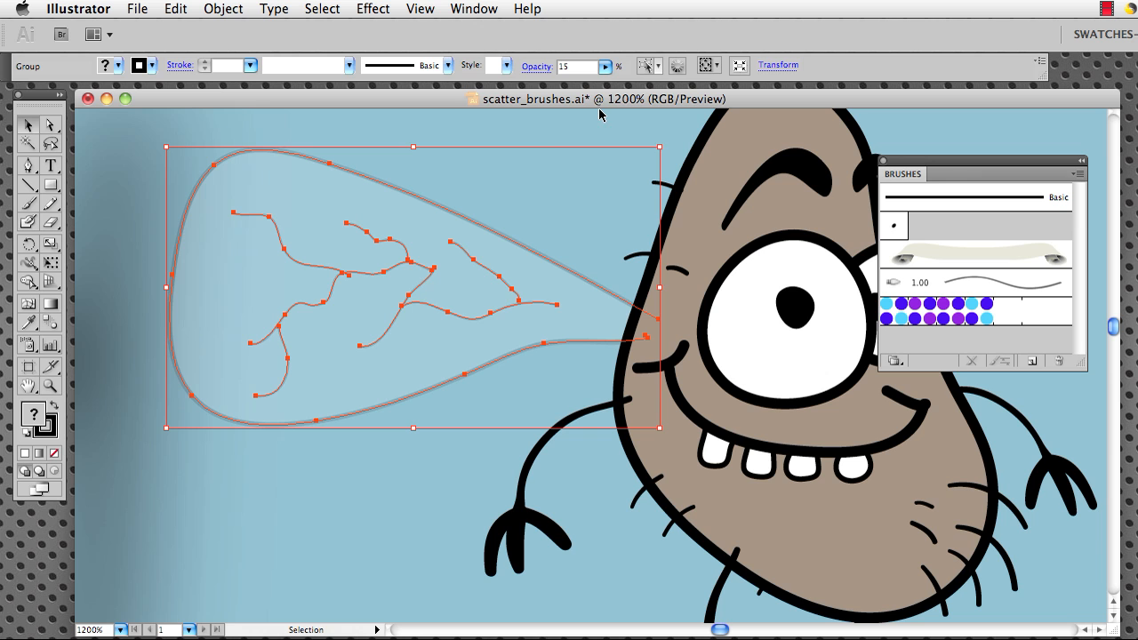
- Place a mirrored, narrower copy of the wing on the other side of the bug and send it to the back
{"action": "key", "text": "super+minus"}
{"action": "key", "text": "super+minus"}
{"action": "key", "text": "space"}
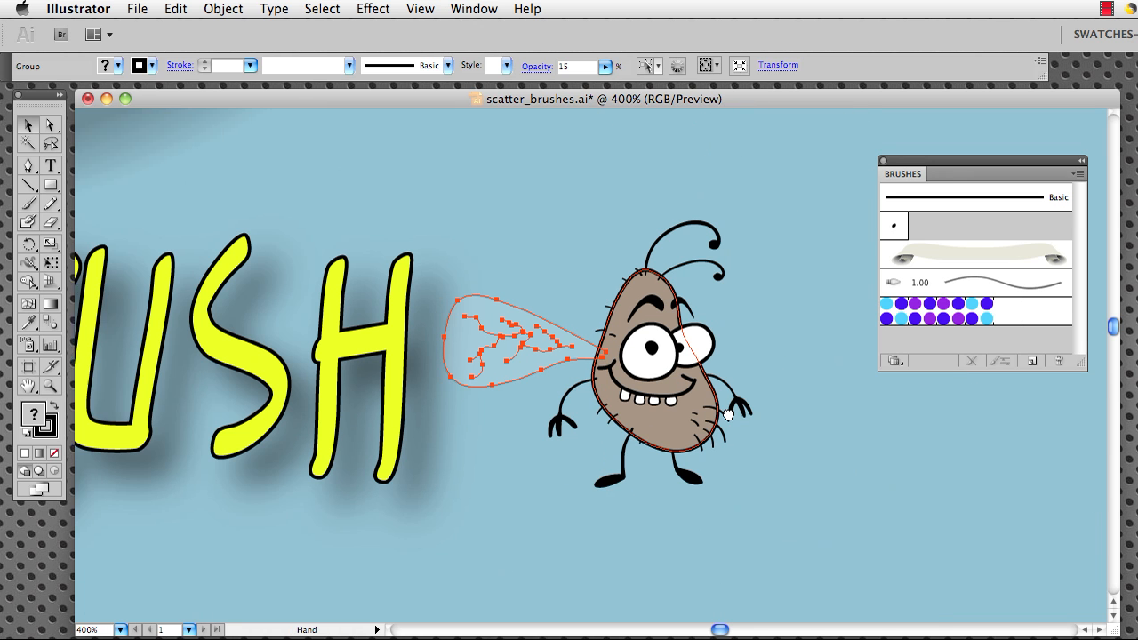
{"action": "left_click_drag", "start_coordinate": [728, 414], "coordinate": [652, 405]}
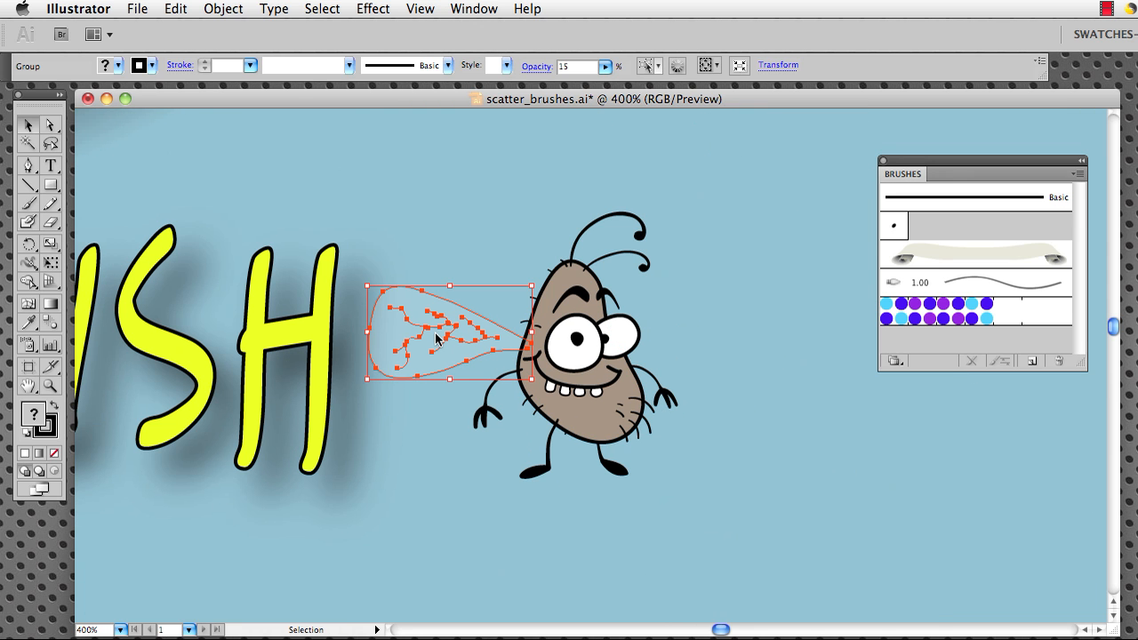
{"action": "left_click_drag", "start_coordinate": [434, 336], "coordinate": [709, 331]}
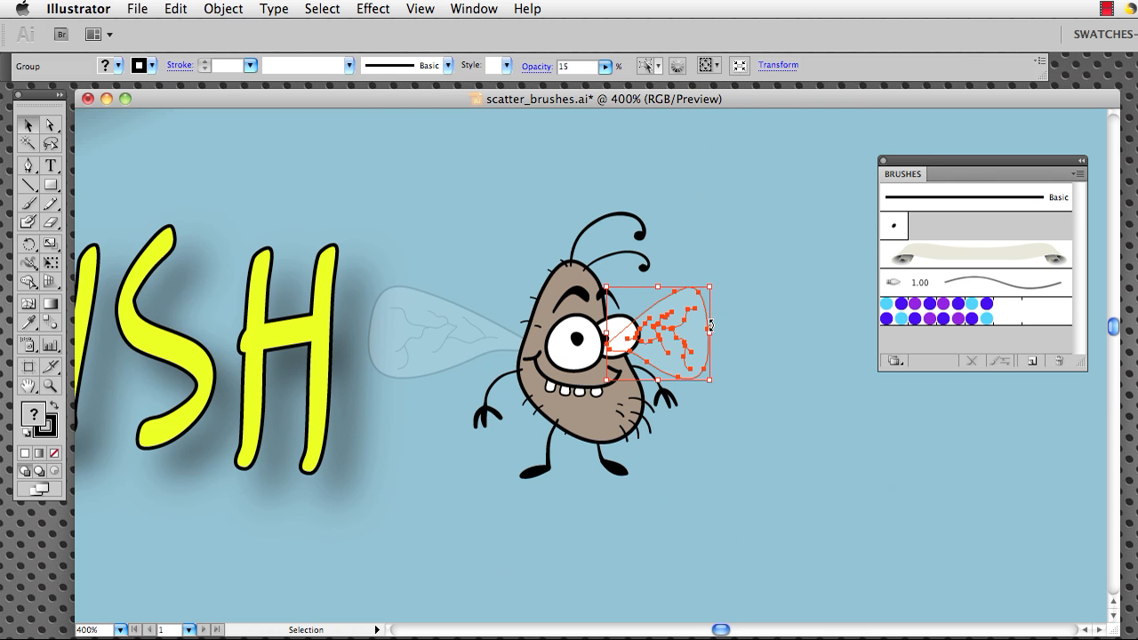
{"action": "left_click", "coordinate": [233, 9]}
{"action": "mouse_move", "coordinate": [248, 49]}
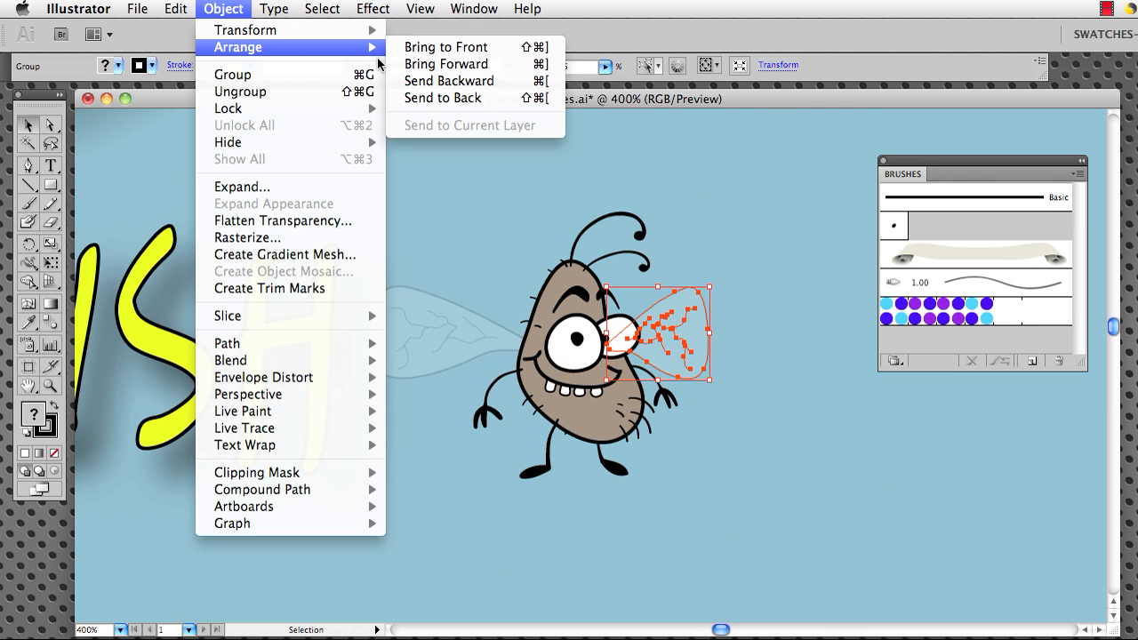
{"action": "left_click", "coordinate": [449, 98]}
{"action": "left_click", "coordinate": [698, 186]}
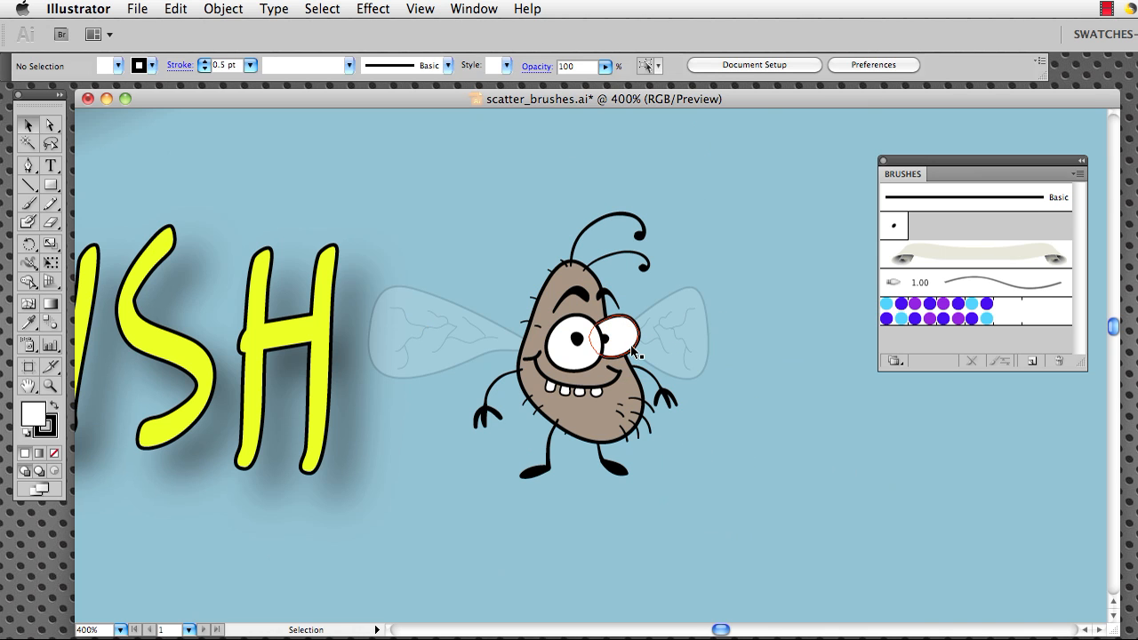
- Enlarge the pupil of the bug's larger front eye to about one and a half times its size
{"action": "key", "text": "z"}
{"action": "left_click", "coordinate": [595, 360]}
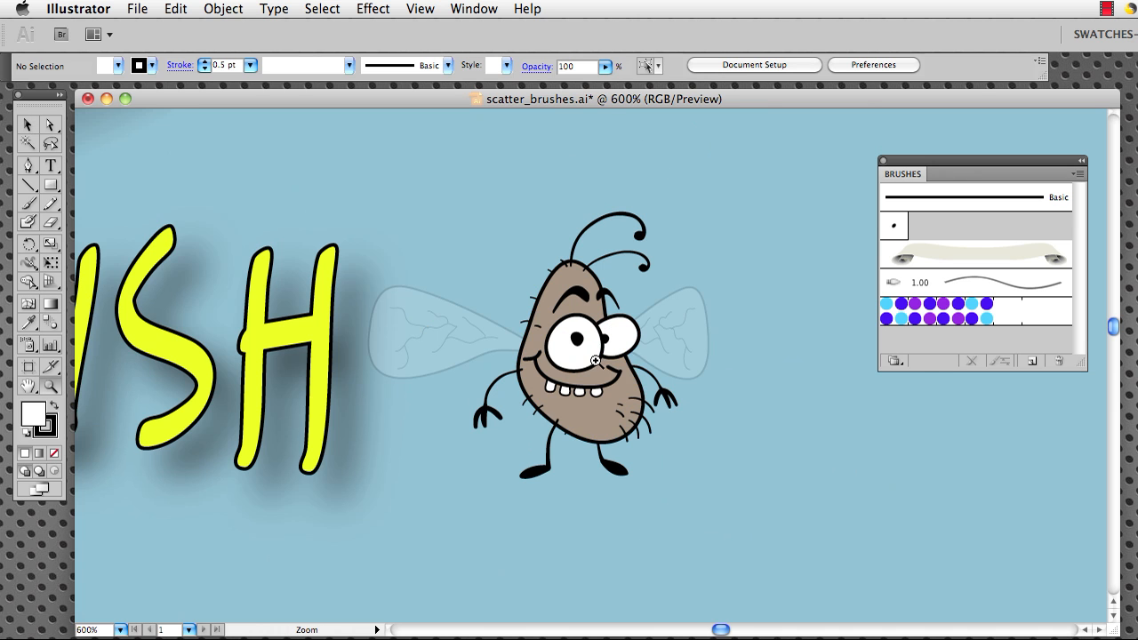
{"action": "left_click", "coordinate": [595, 360]}
{"action": "left_click", "coordinate": [596, 357]}
{"action": "key", "text": "v"}
{"action": "left_click", "coordinate": [551, 331]}
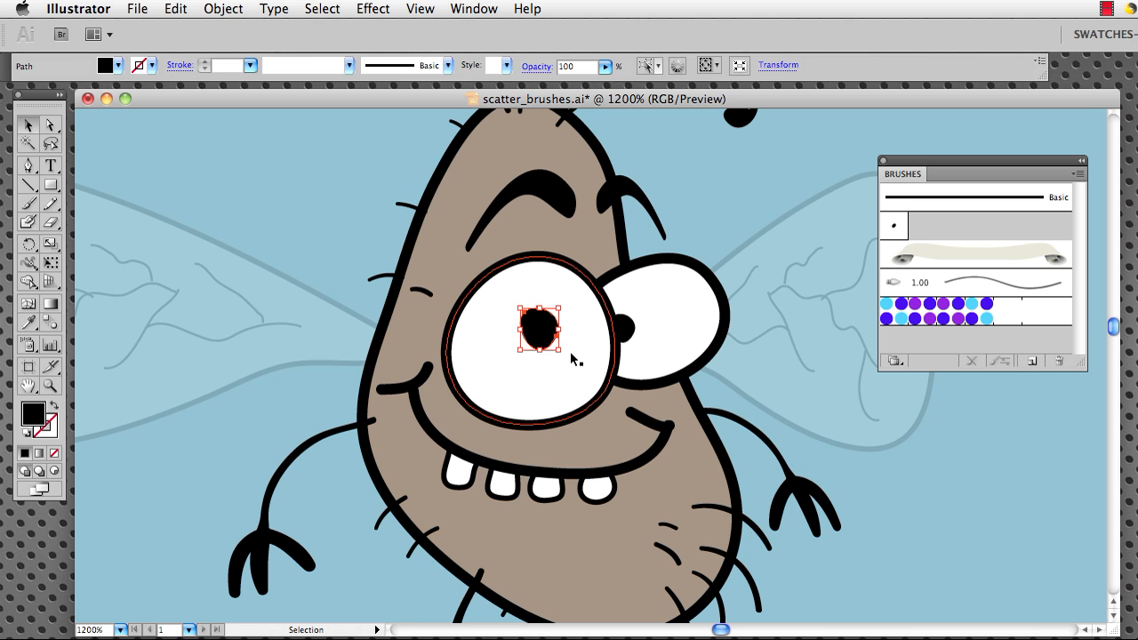
{"action": "left_click_drag", "start_coordinate": [558, 347], "coordinate": [578, 371]}
- Enlarge the pupil of the rear eye and move it so it overlaps the edge of the front eye
{"action": "left_click", "coordinate": [633, 333]}
{"action": "mouse_move", "coordinate": [634, 345]}
{"action": "left_mouse_down"}
{"action": "mouse_move", "coordinate": [649, 362]}
{"action": "mouse_move", "coordinate": [648, 343]}
{"action": "mouse_move", "coordinate": [636, 342]}
{"action": "left_mouse_up"}
{"action": "key", "text": "super+z"}
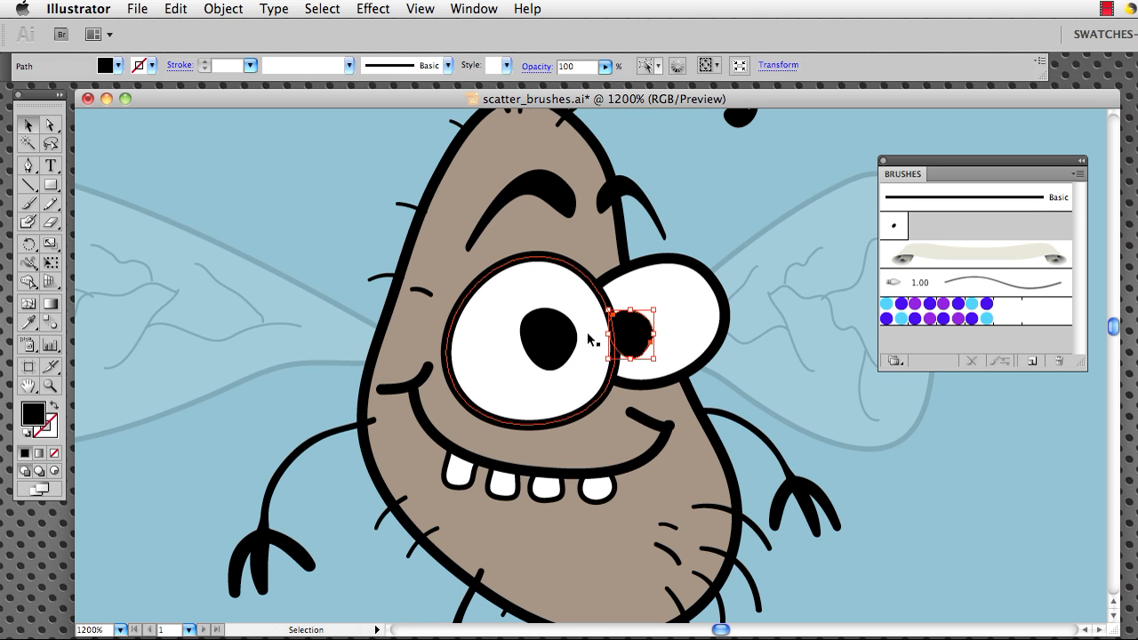
{"action": "left_click_drag", "start_coordinate": [641, 336], "coordinate": [624, 337]}
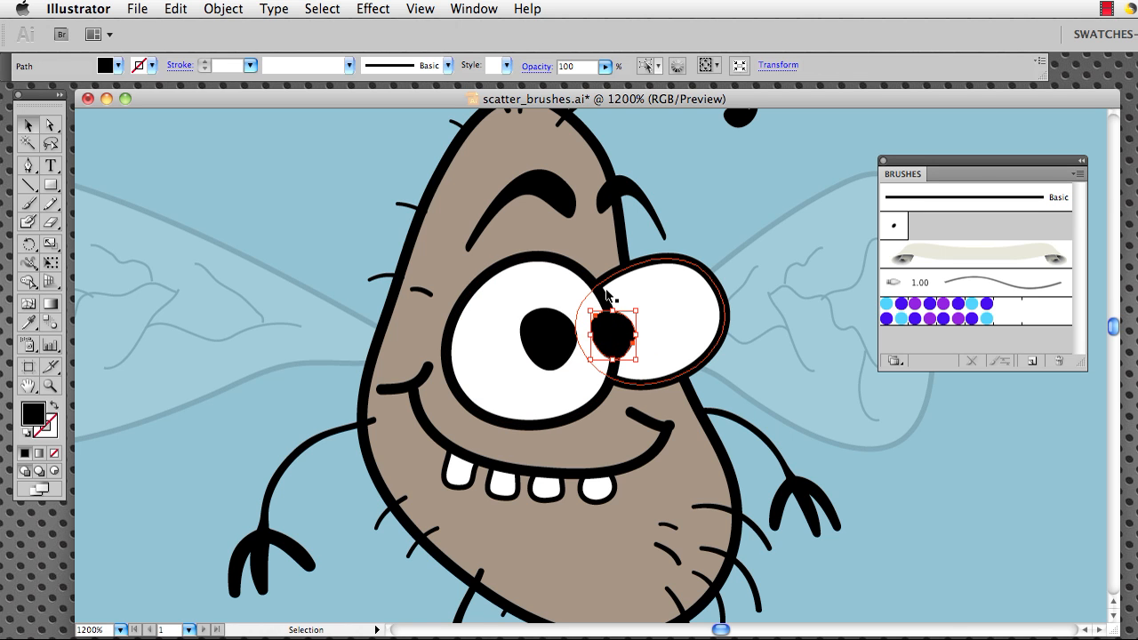
- Cut the rear eye's pupil, paste it behind the front eye, and shift it slightly outward
{"action": "key", "text": "super+shift+a"}
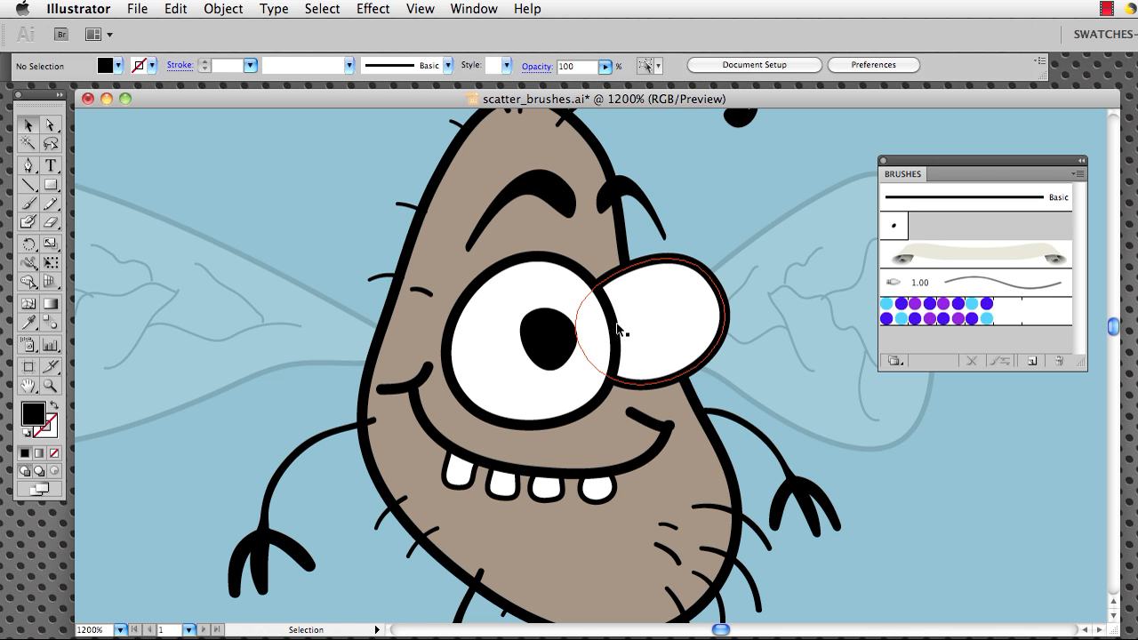
{"action": "left_click", "coordinate": [615, 332]}
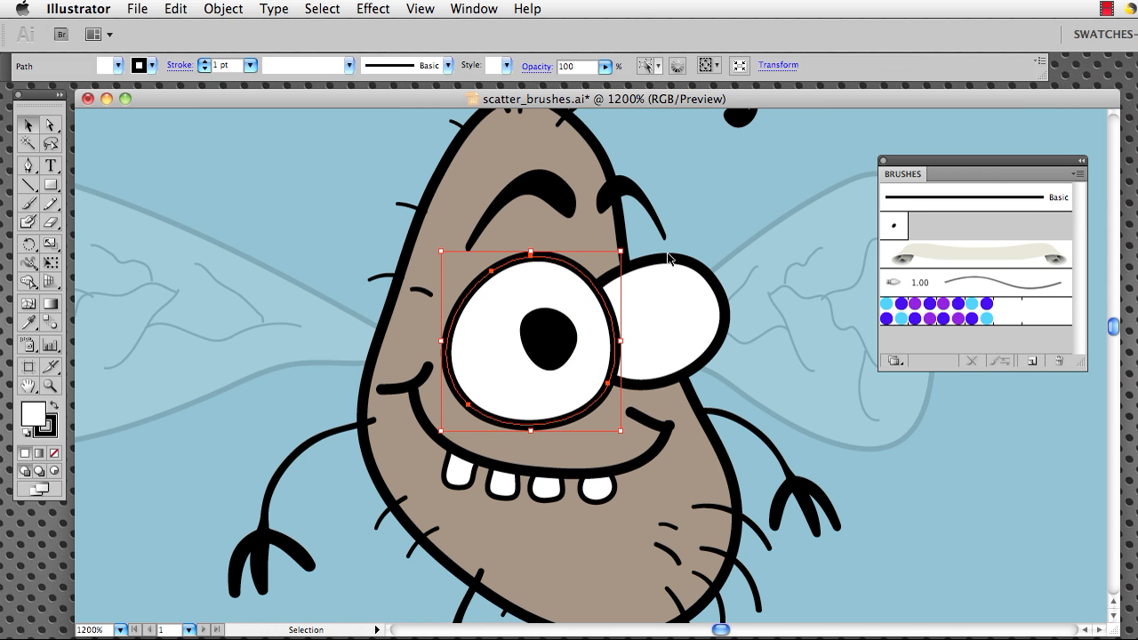
{"action": "key", "text": "super+b"}
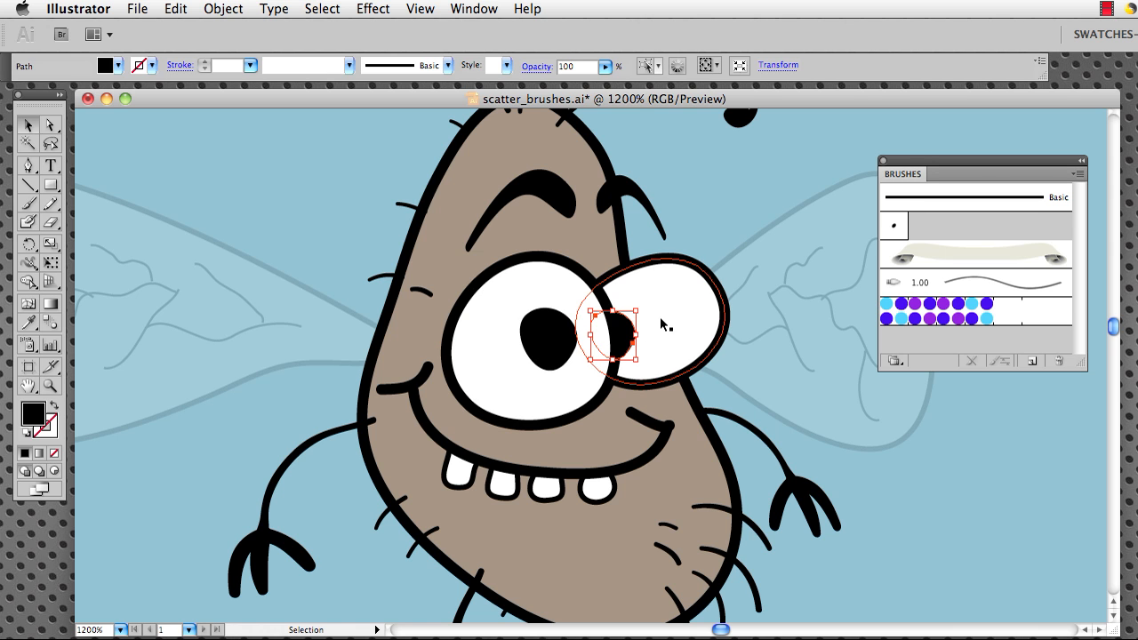
{"action": "left_click", "coordinate": [698, 214]}
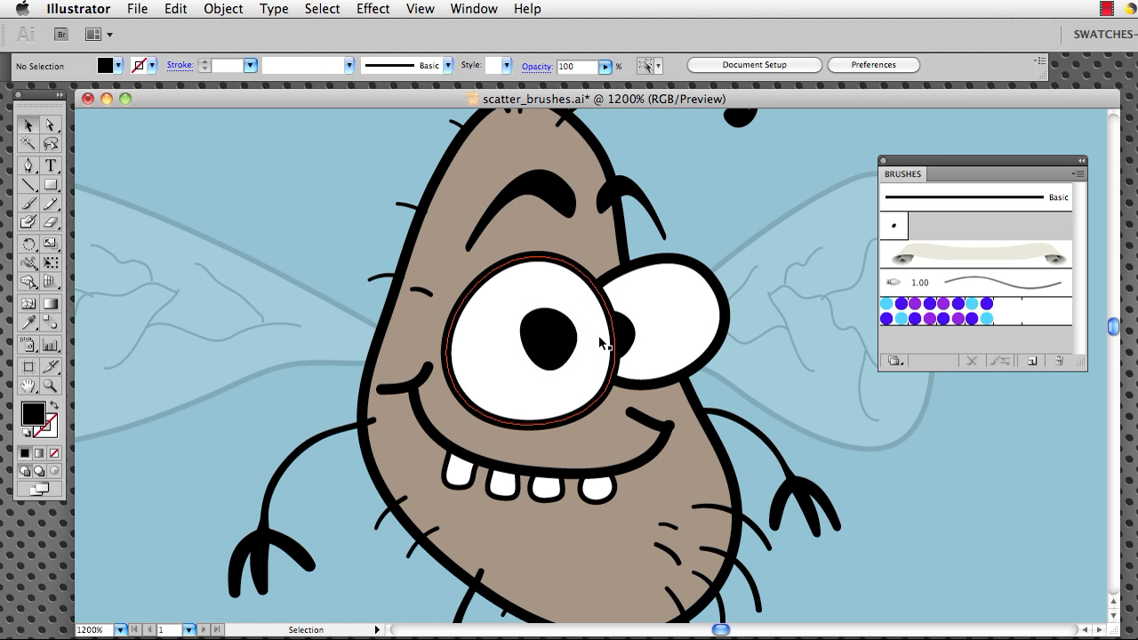
{"action": "left_click", "coordinate": [635, 333]}
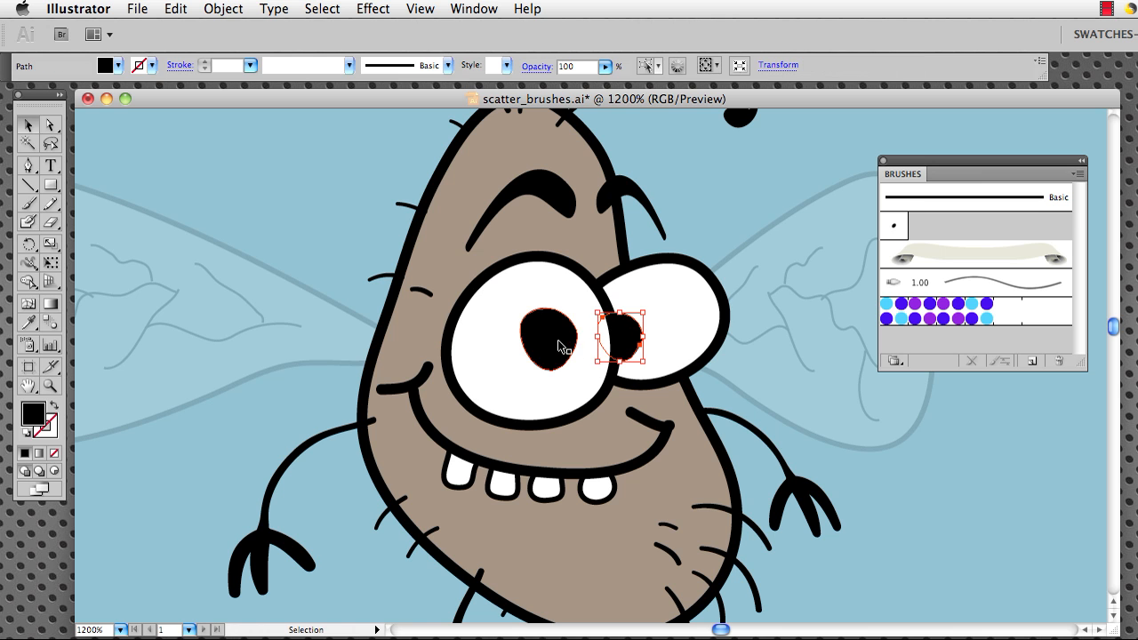
- Duplicate the front eye's pupil, shrink the copy to a small highlight, fill it white and position it inside the pupil
{"action": "left_click_drag", "start_coordinate": [560, 343], "coordinate": [558, 320]}
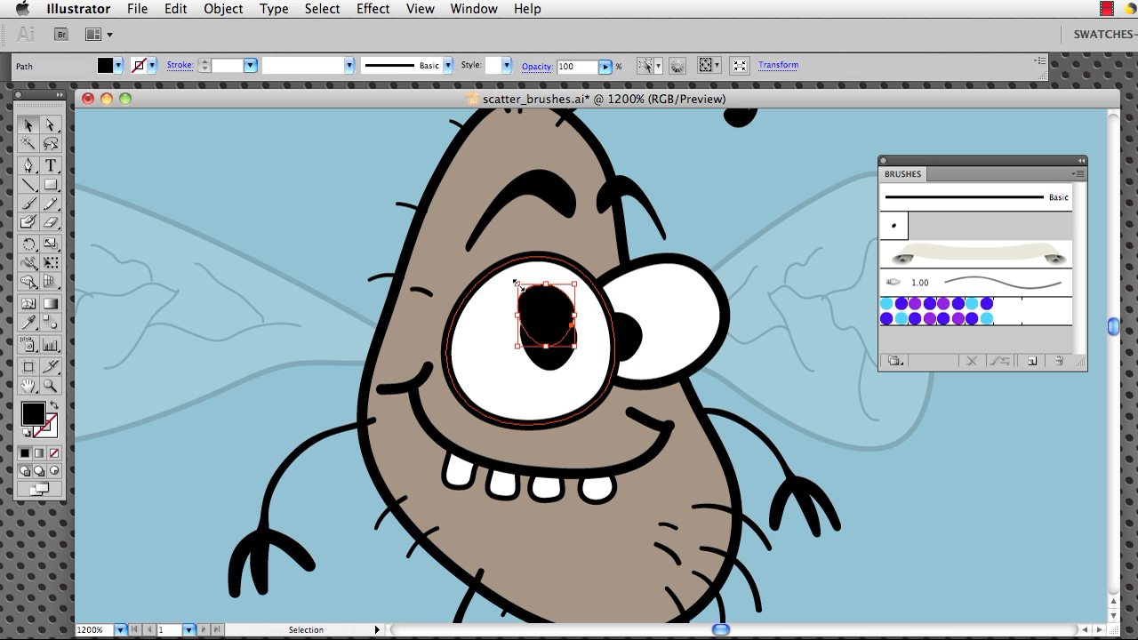
{"action": "left_click_drag", "start_coordinate": [514, 281], "coordinate": [569, 340]}
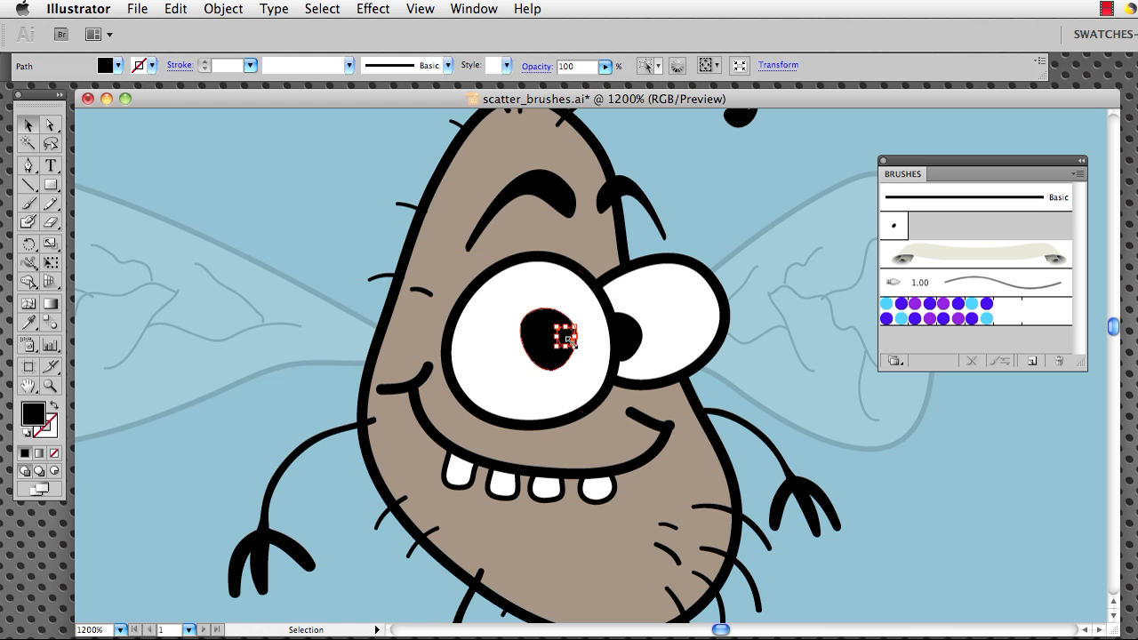
{"action": "left_click", "coordinate": [108, 71]}
{"action": "left_click", "coordinate": [29, 82]}
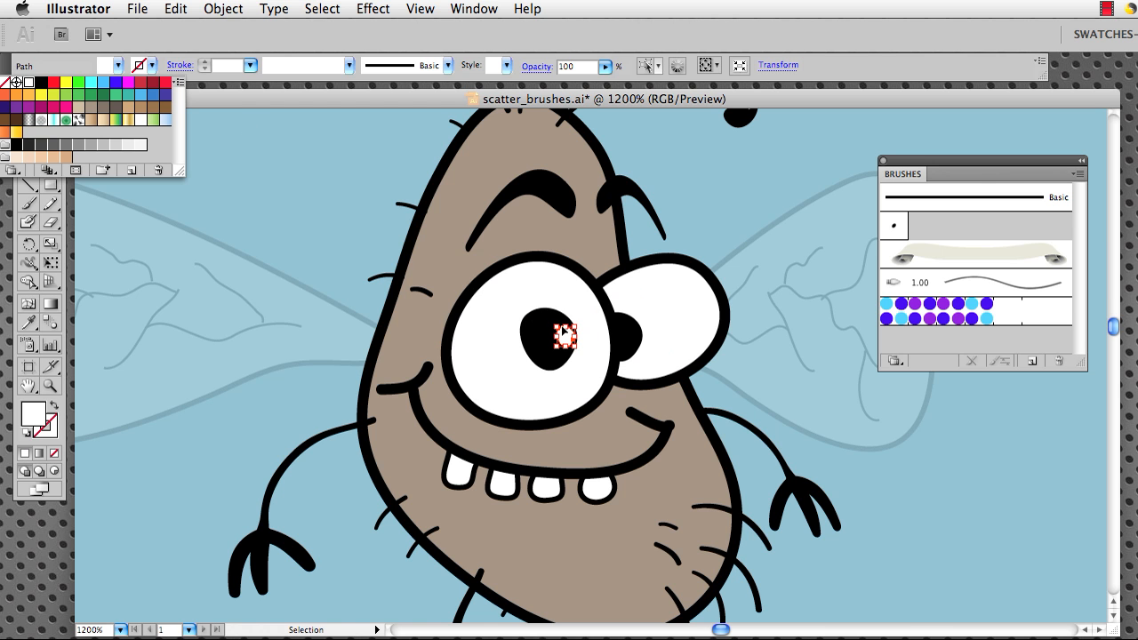
{"action": "left_click", "coordinate": [619, 221]}
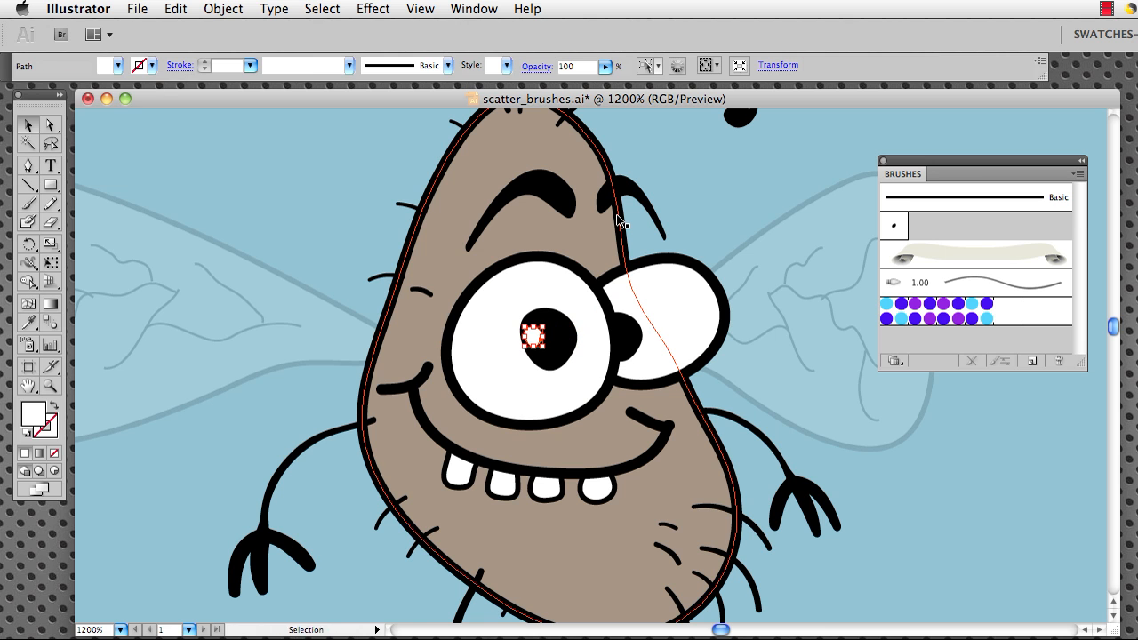
{"action": "key", "text": "Right"}
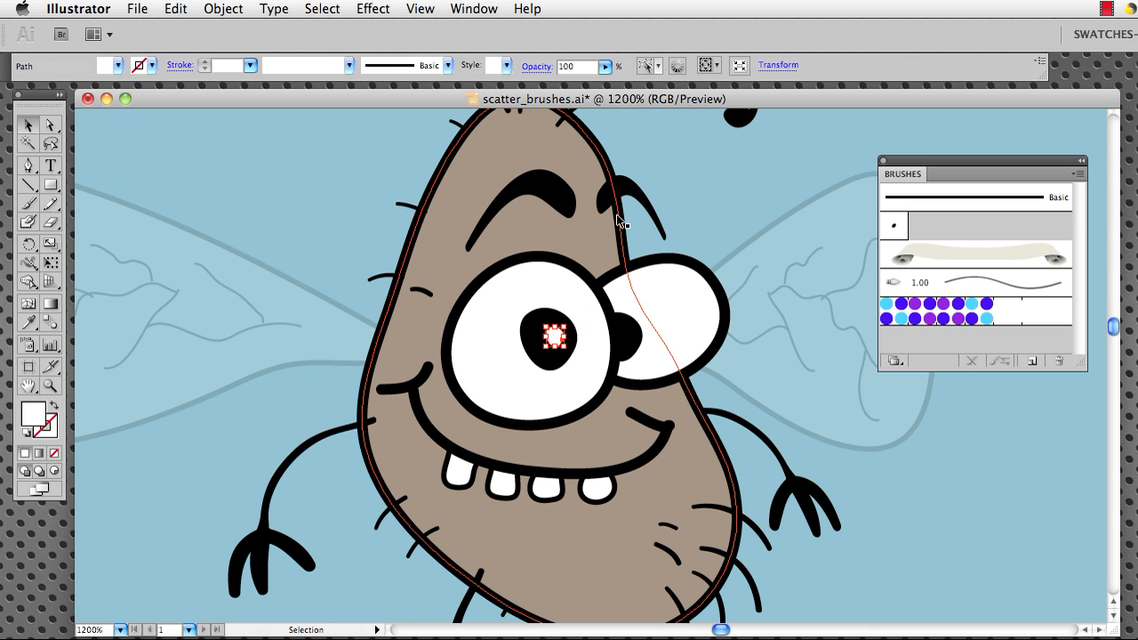
- Nudge the white highlight horizontally so it sits near the inner edge of the front eye's pupil, on the side facing the rear eye
{"action": "key", "text": "Right"}
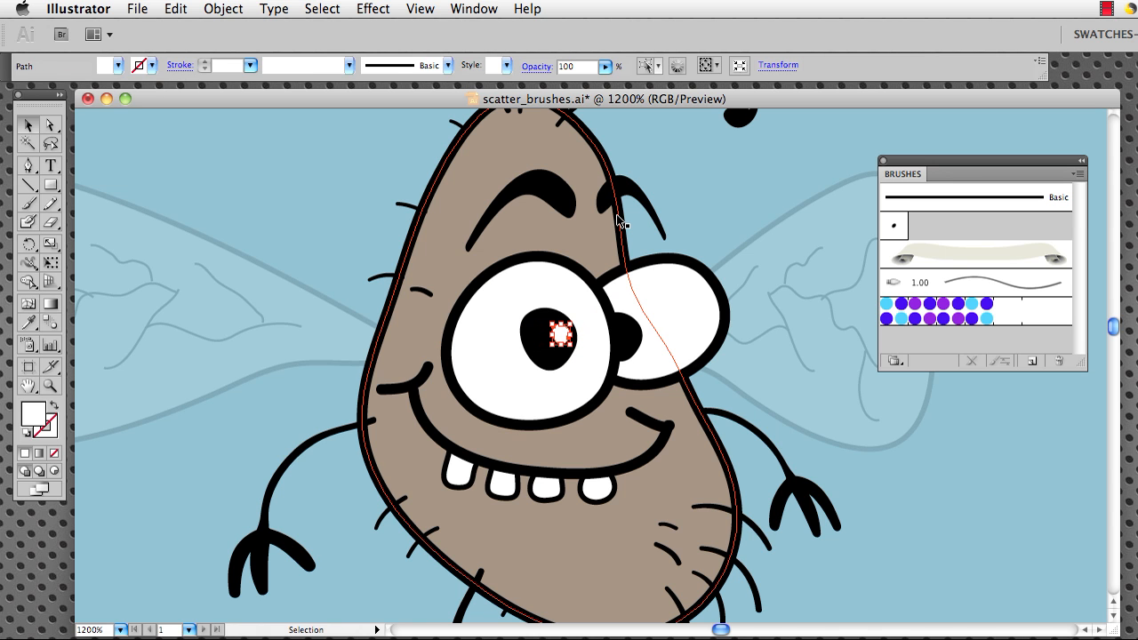
{"action": "key", "text": "shift+Left"}
{"action": "key", "text": "shift+Left"}
{"action": "key", "text": "shift+Right"}
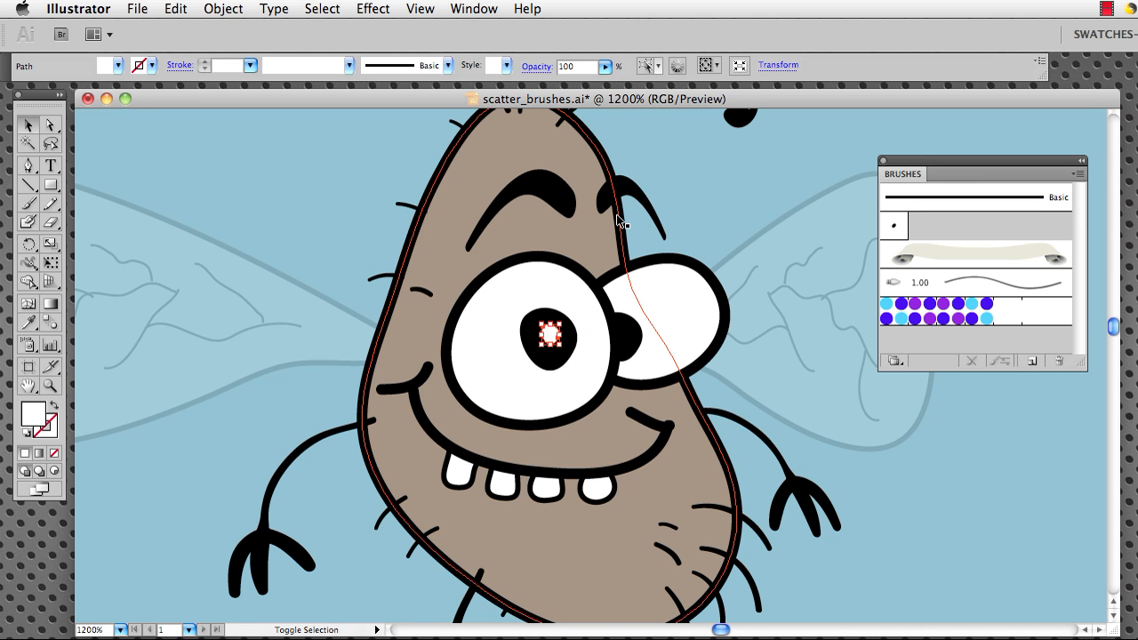
{"action": "key", "text": "shift+Right"}
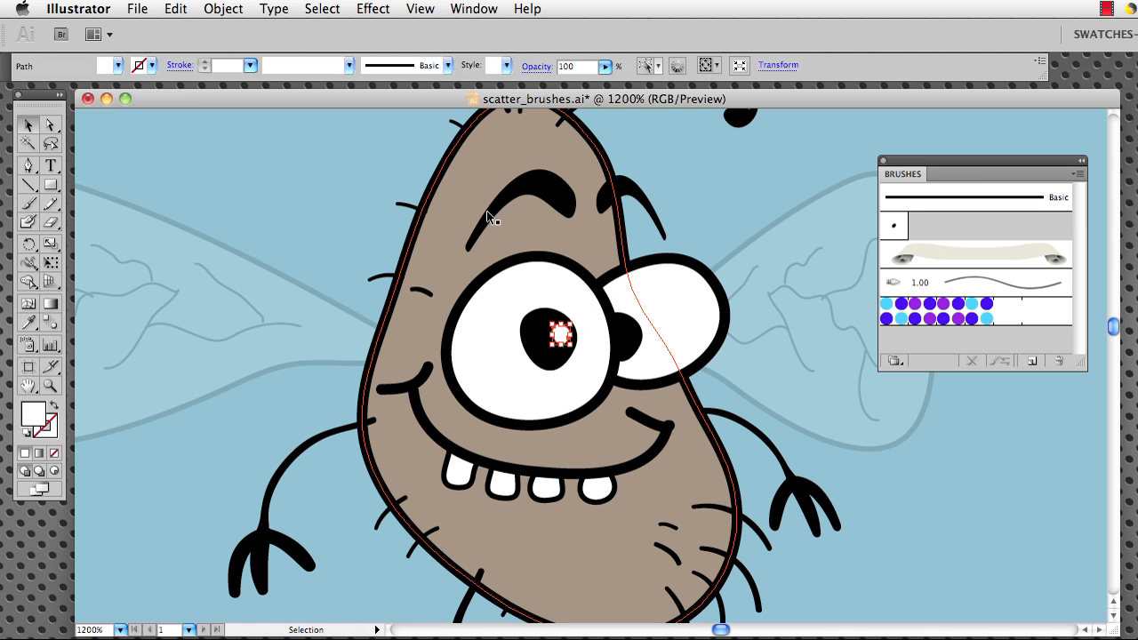
{"action": "key", "text": "Left"}
{"action": "key", "text": "Left"}
{"action": "key", "text": "Left"}
{"action": "key", "text": "Left"}
{"action": "key", "text": "Left"}
{"action": "key", "text": "Left"}
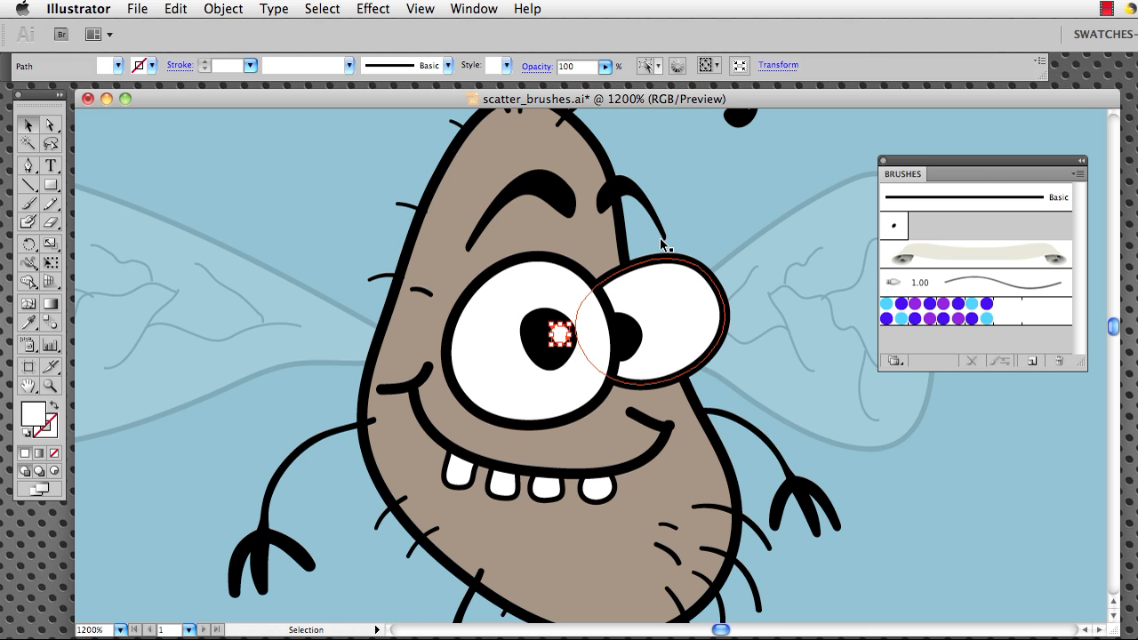
{"action": "key", "text": "Right"}
{"action": "key", "text": "Right"}
{"action": "key", "text": "Right"}
{"action": "key", "text": "Right"}
{"action": "key", "text": "Right"}
{"action": "key", "text": "Right"}
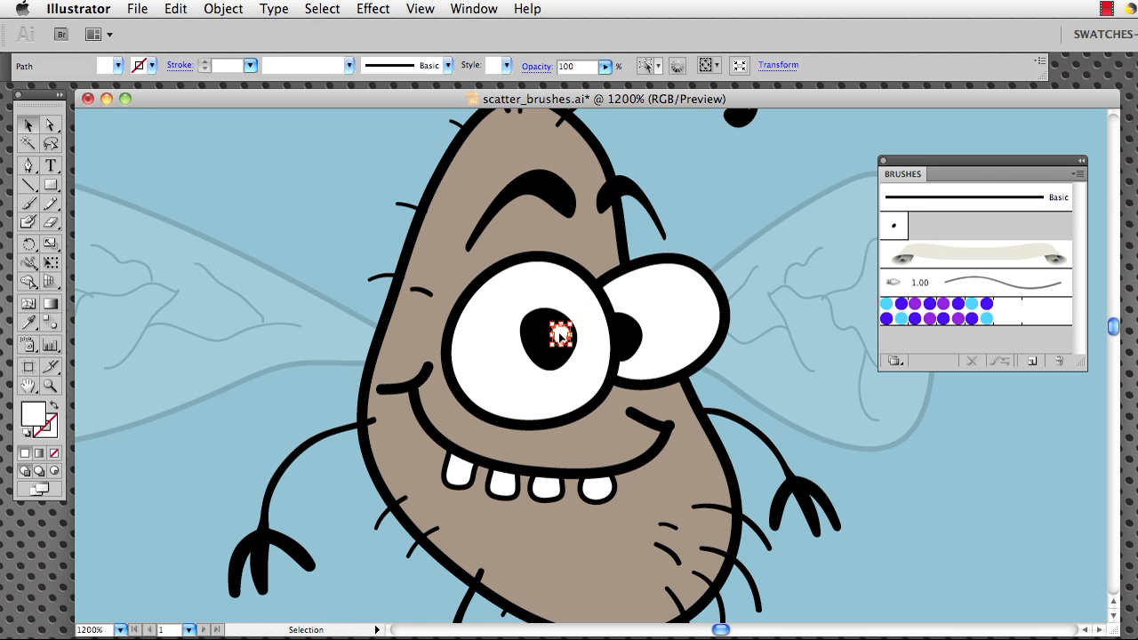
- Duplicate the white highlight onto the rear eye's pupil, fine-tune its position and deselect it
{"action": "left_click_drag", "start_coordinate": [561, 335], "coordinate": [628, 329]}
{"action": "key", "text": "Right"}
{"action": "key", "text": "Right"}
{"action": "key", "text": "Right"}
{"action": "key", "text": "Right"}
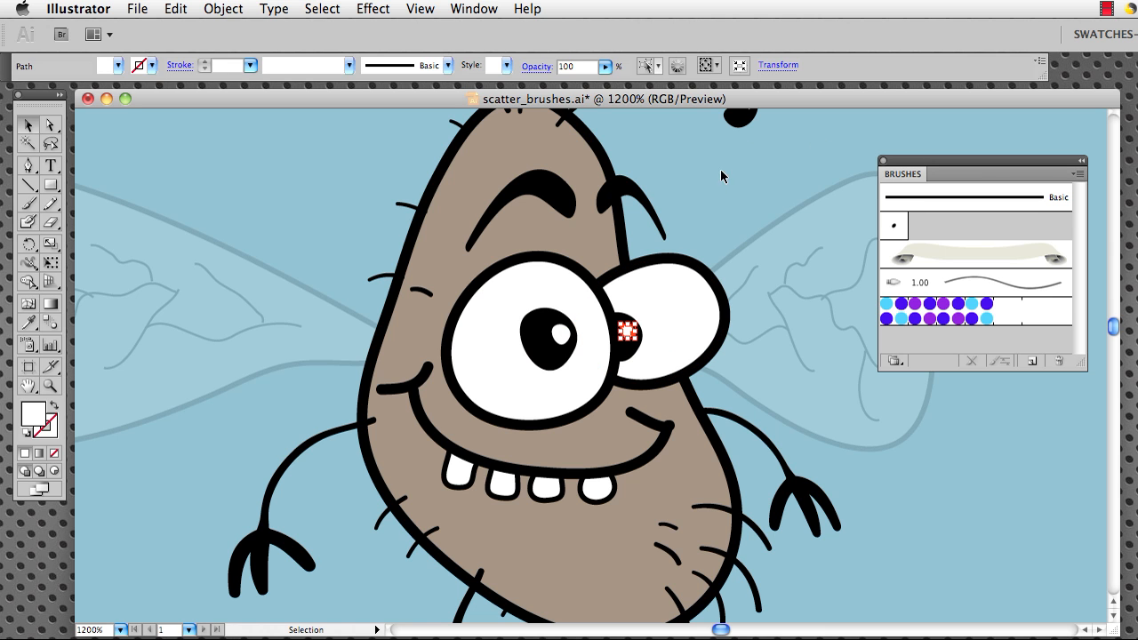
{"action": "left_click", "coordinate": [722, 181]}
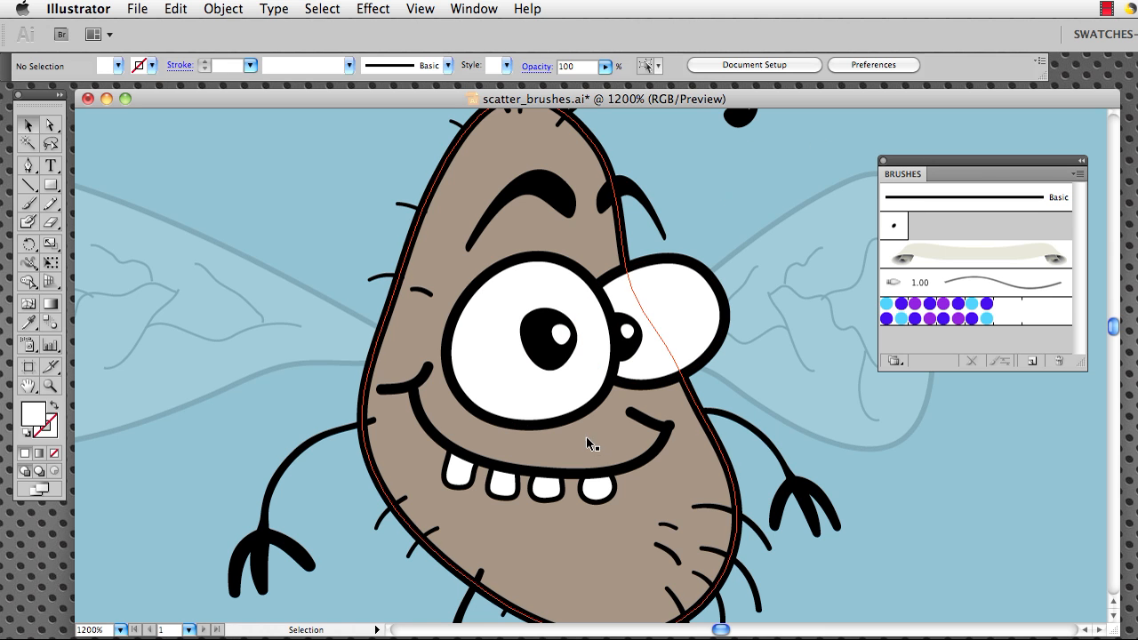
- Select all parts of the bug, group them, and shift the group slightly down
{"action": "key", "text": "super+minus"}
{"action": "key", "text": "super+minus"}
{"action": "key", "text": "super+minus"}
{"action": "key", "text": "super+minus"}
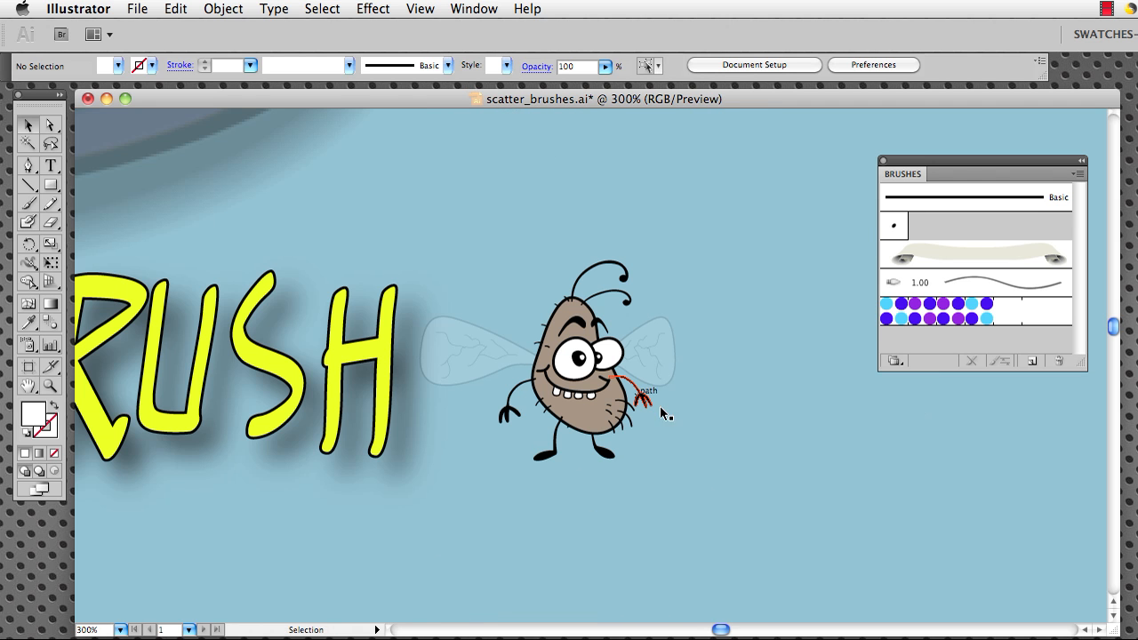
{"action": "left_click_drag", "start_coordinate": [736, 489], "coordinate": [430, 249]}
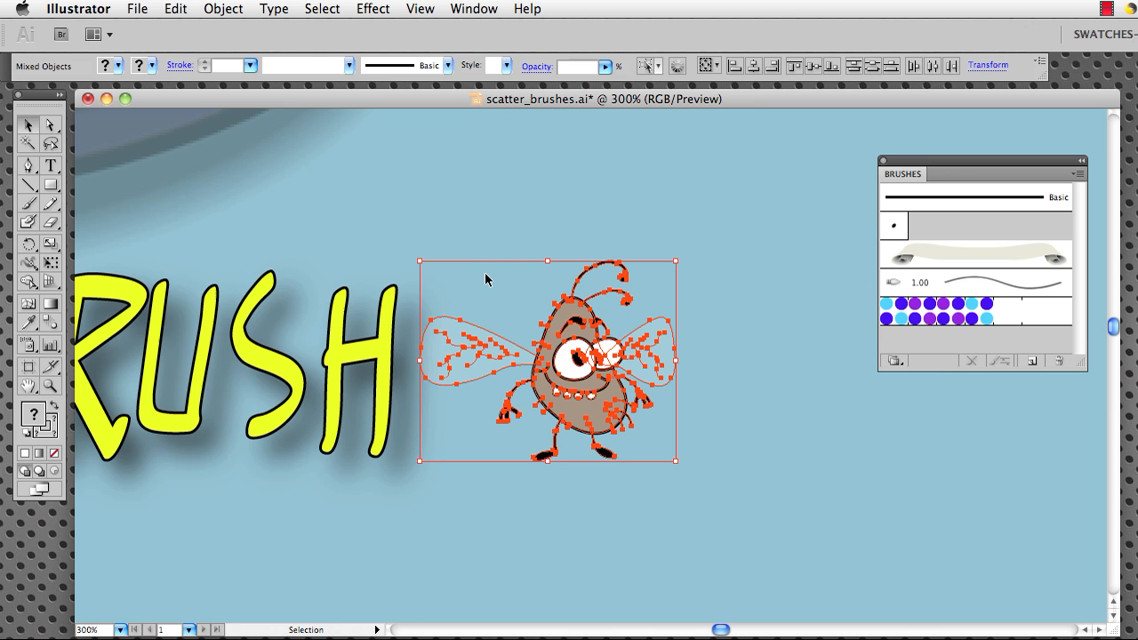
{"action": "left_click", "coordinate": [227, 8]}
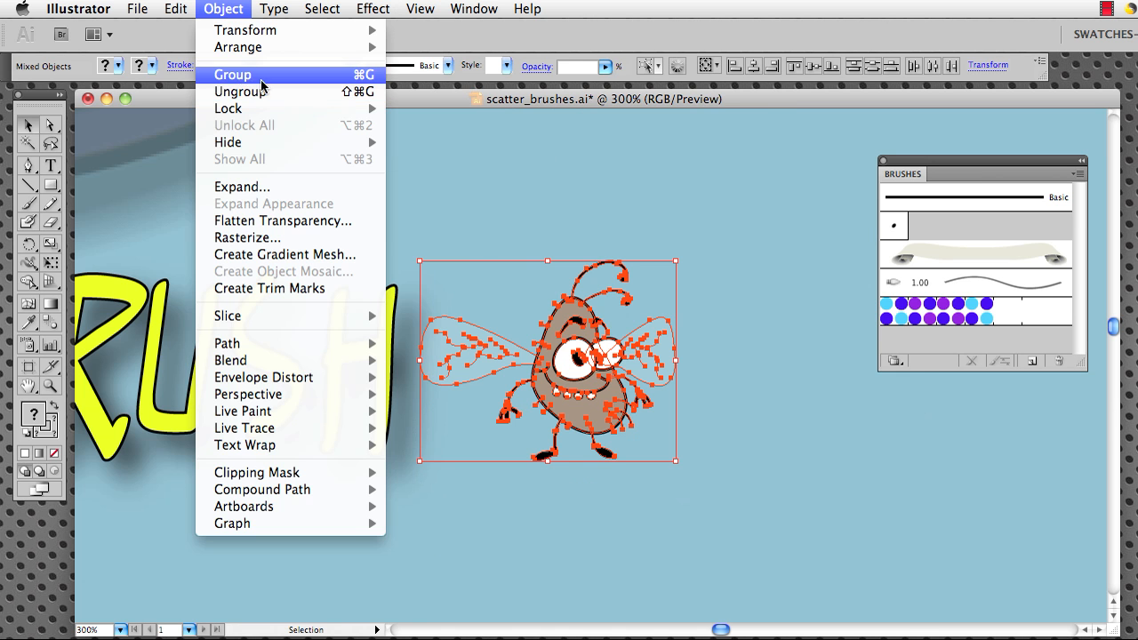
{"action": "left_click", "coordinate": [238, 75]}
{"action": "left_click", "coordinate": [640, 166]}
{"action": "mouse_move", "coordinate": [617, 382]}
{"action": "left_mouse_down"}
{"action": "mouse_move", "coordinate": [654, 373]}
{"action": "mouse_move", "coordinate": [616, 390]}
{"action": "left_mouse_up"}
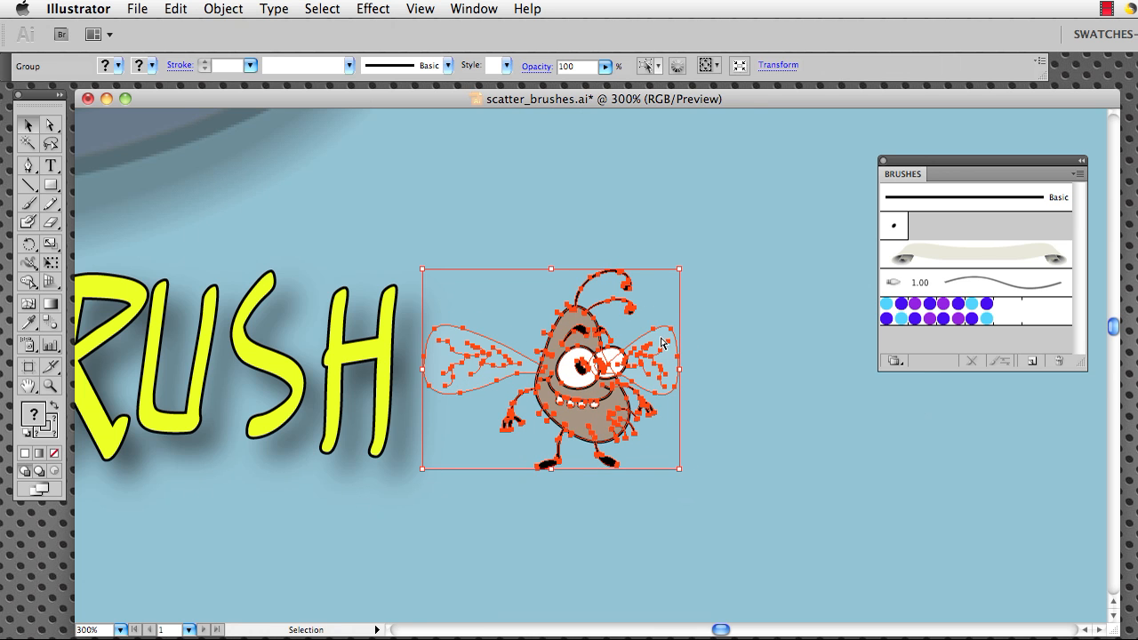
- Enlarge the grouped bug slightly and move it farther from the end of the SCATTER BRUSH title
{"action": "key", "text": "super+minus"}
{"action": "key", "text": "super+minus"}
{"action": "key", "text": "super+minus"}
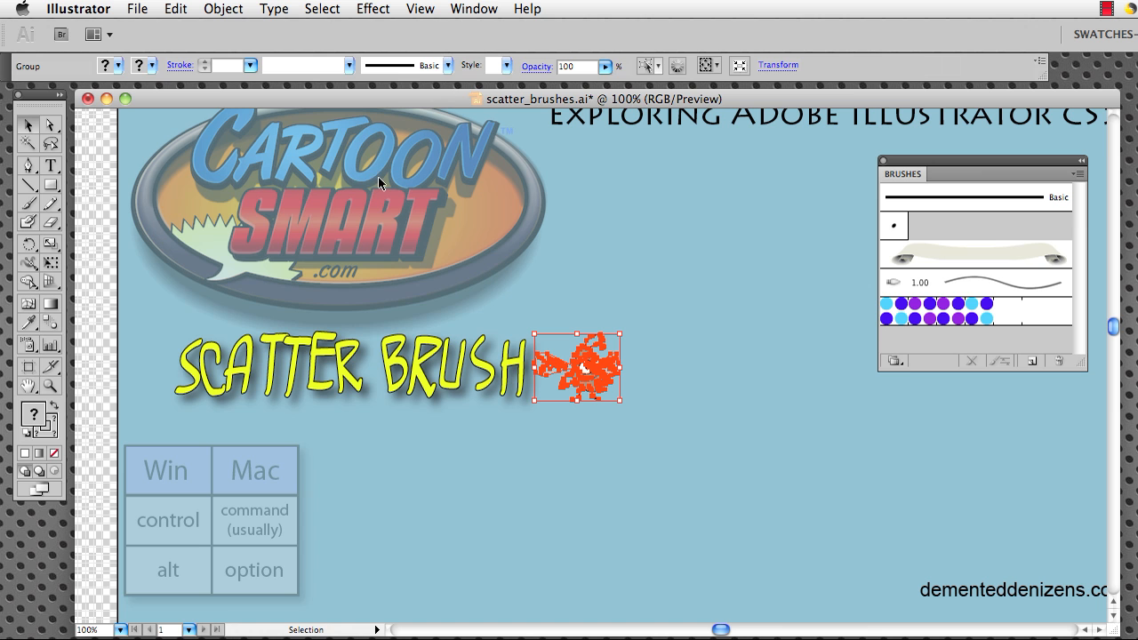
{"action": "left_click", "coordinate": [420, 8]}
{"action": "left_click", "coordinate": [557, 619]}
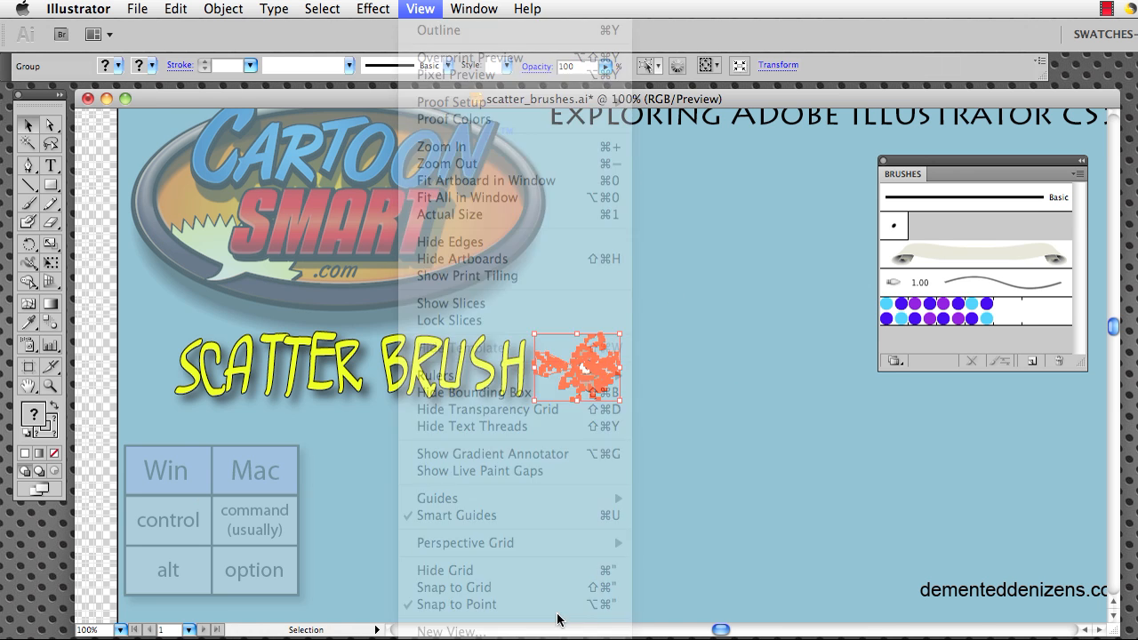
{"action": "left_click", "coordinate": [731, 360]}
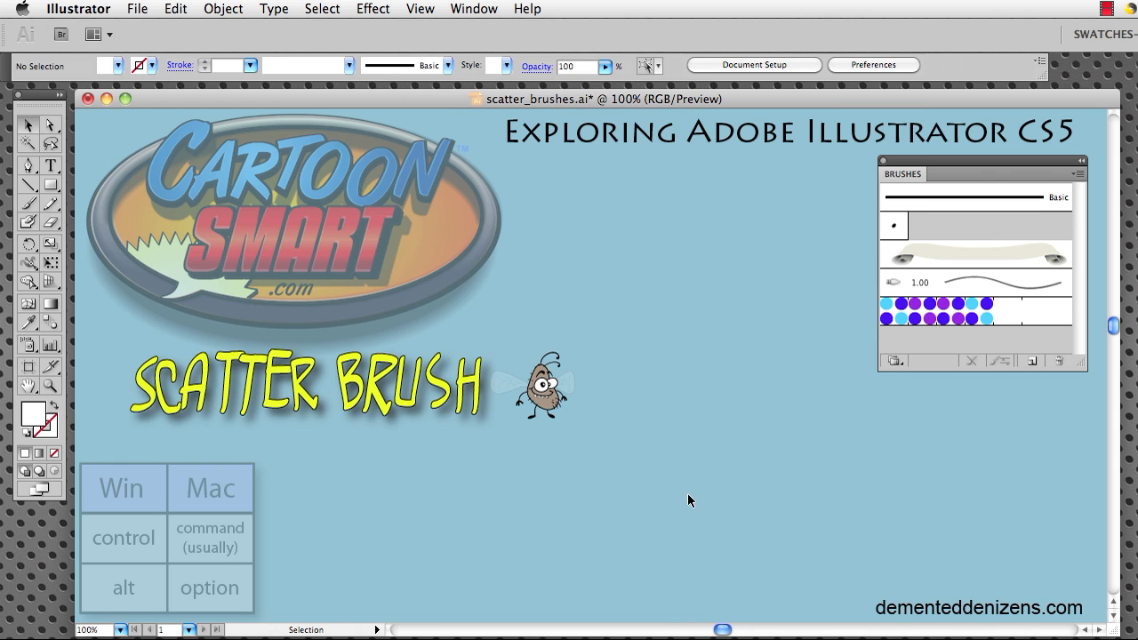
{"action": "left_click", "coordinate": [564, 411]}
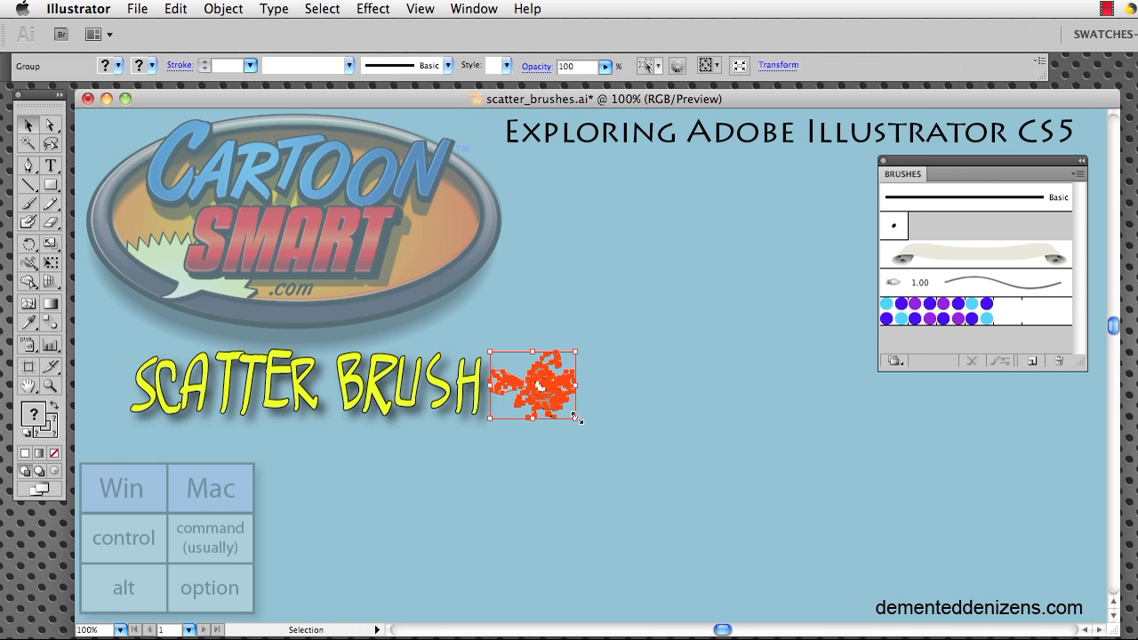
{"action": "mouse_move", "coordinate": [577, 418]}
{"action": "left_mouse_down"}
{"action": "mouse_move", "coordinate": [592, 432]}
{"action": "mouse_move", "coordinate": [566, 421]}
{"action": "mouse_move", "coordinate": [579, 417]}
{"action": "left_mouse_up"}
{"action": "left_click", "coordinate": [672, 442]}
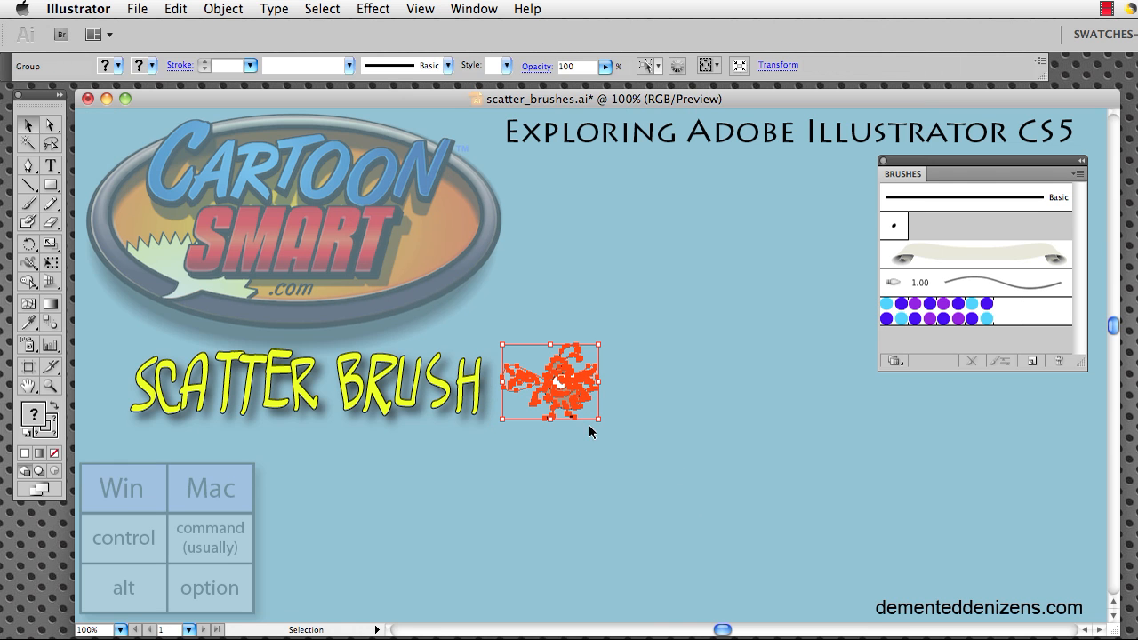
{"action": "left_click", "coordinate": [589, 431]}
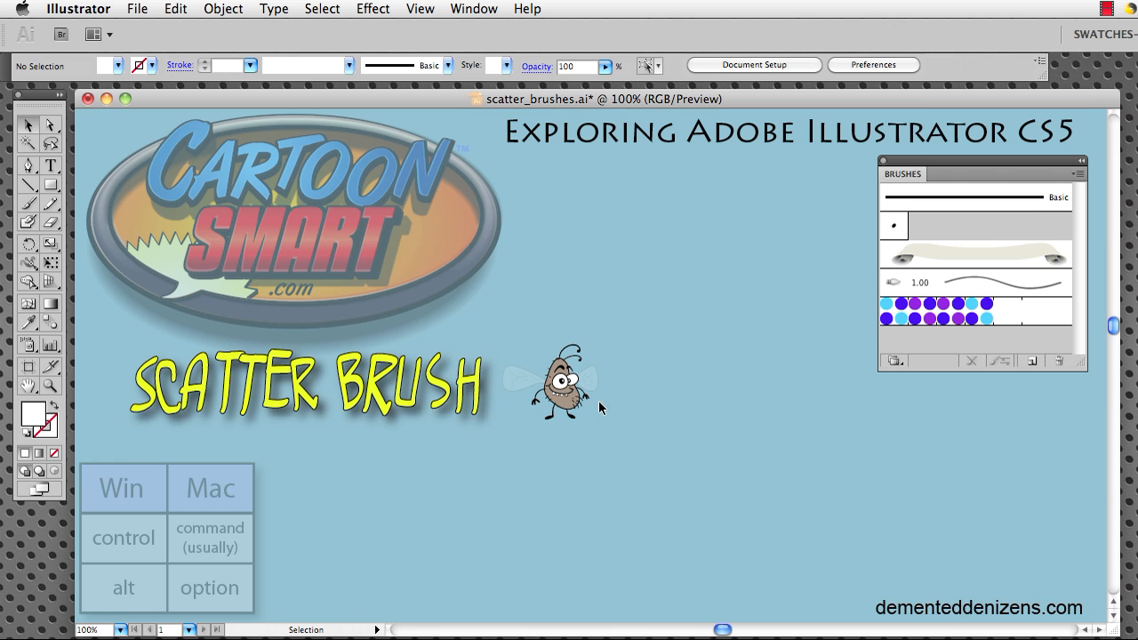
- Isolate the bug group, set the opacity of both wings to 38%, and exit isolation
{"action": "key", "text": "z"}
{"action": "left_click_drag", "start_coordinate": [492, 346], "coordinate": [613, 441]}
{"action": "key", "text": "v"}
{"action": "left_click", "coordinate": [477, 317]}
{"action": "double_click", "coordinate": [477, 317]}
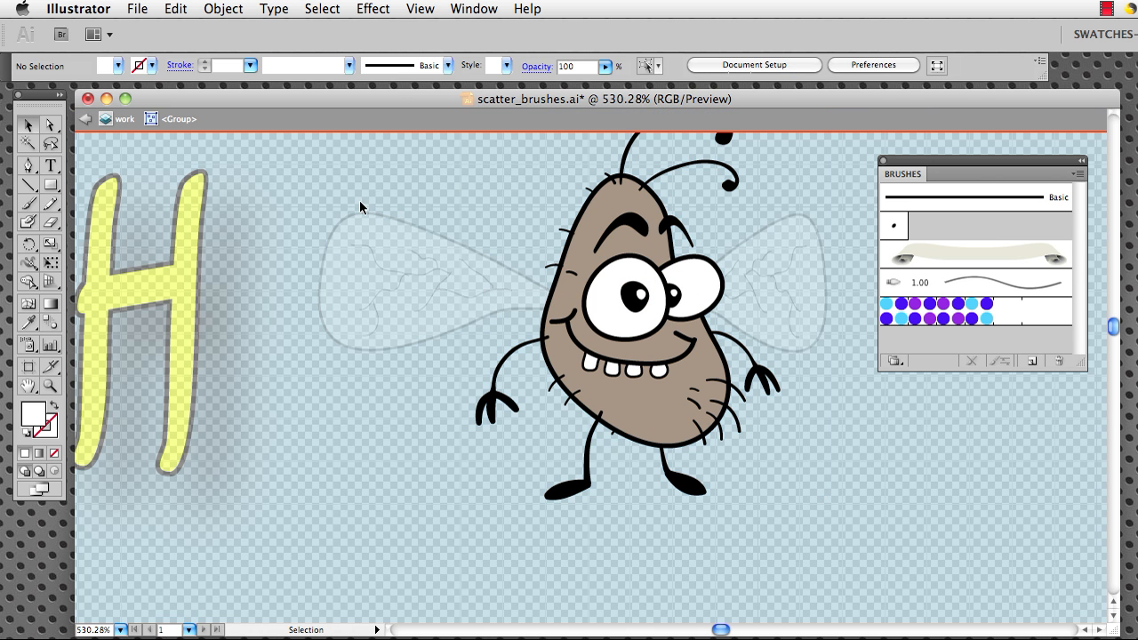
{"action": "left_click_drag", "start_coordinate": [388, 252], "coordinate": [450, 352]}
{"action": "left_click", "coordinate": [812, 301], "text": "shift"}
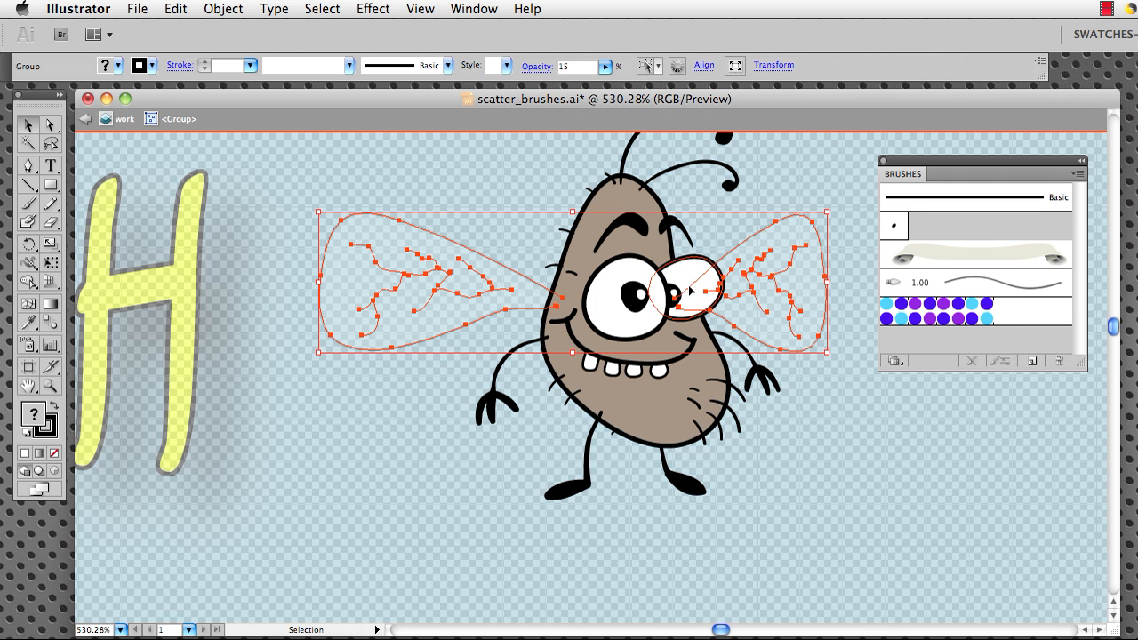
{"action": "left_click", "coordinate": [563, 66]}
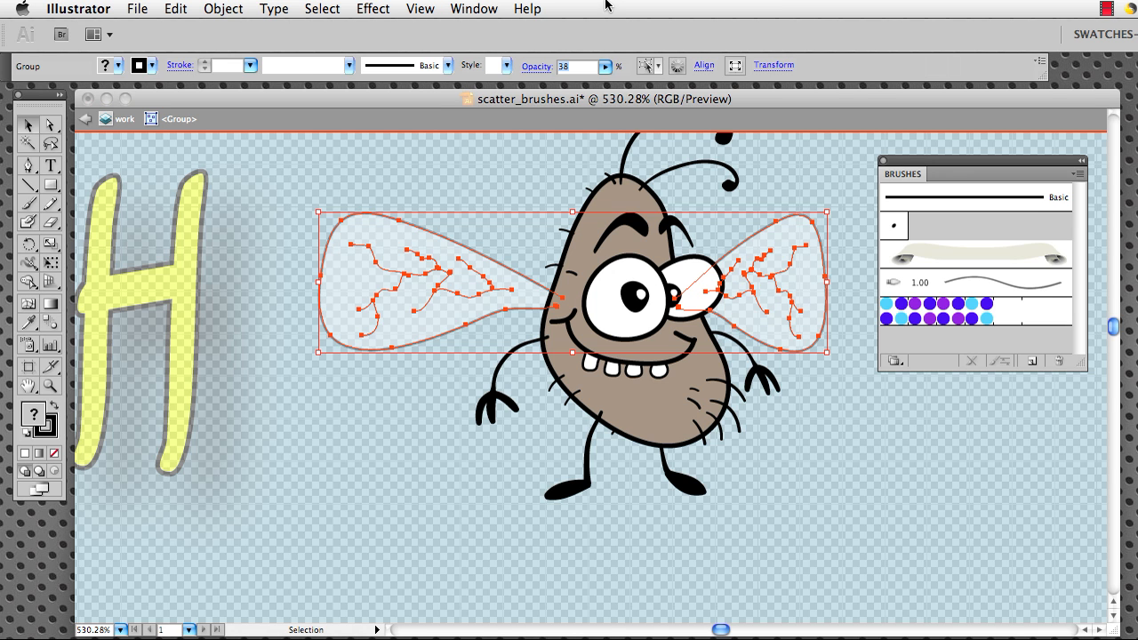
{"action": "left_click", "coordinate": [408, 510]}
{"action": "key", "text": "super+shift+d"}
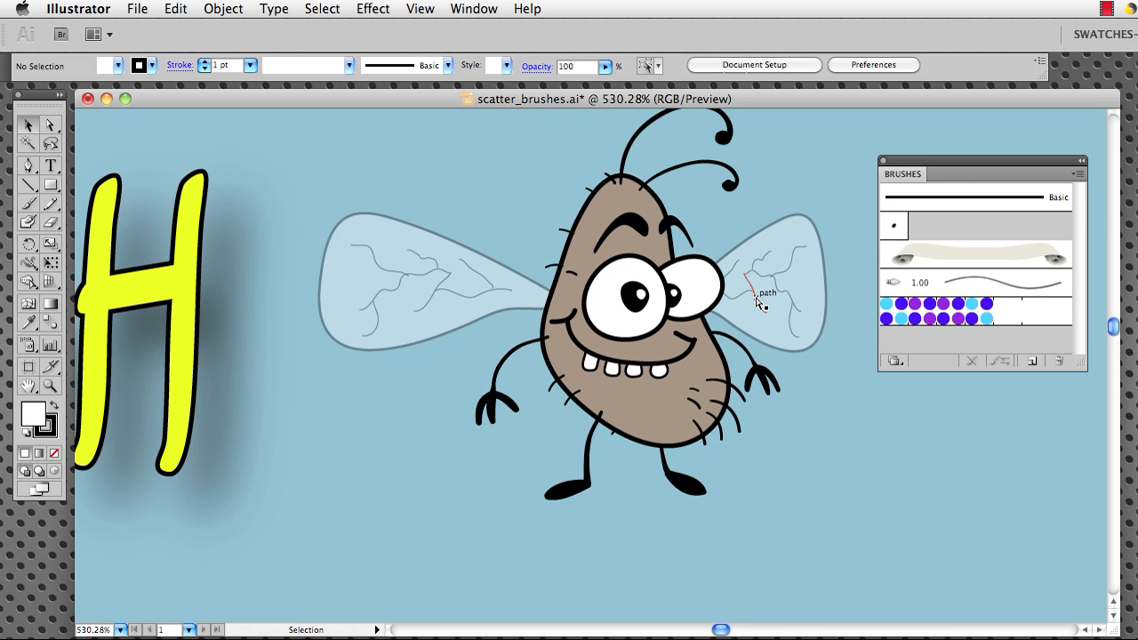
- Start a new scatter brush from the grouped bug artwork
{"action": "key", "text": "super+minus"}
{"action": "key", "text": "super+minus"}
{"action": "key", "text": "super+minus"}
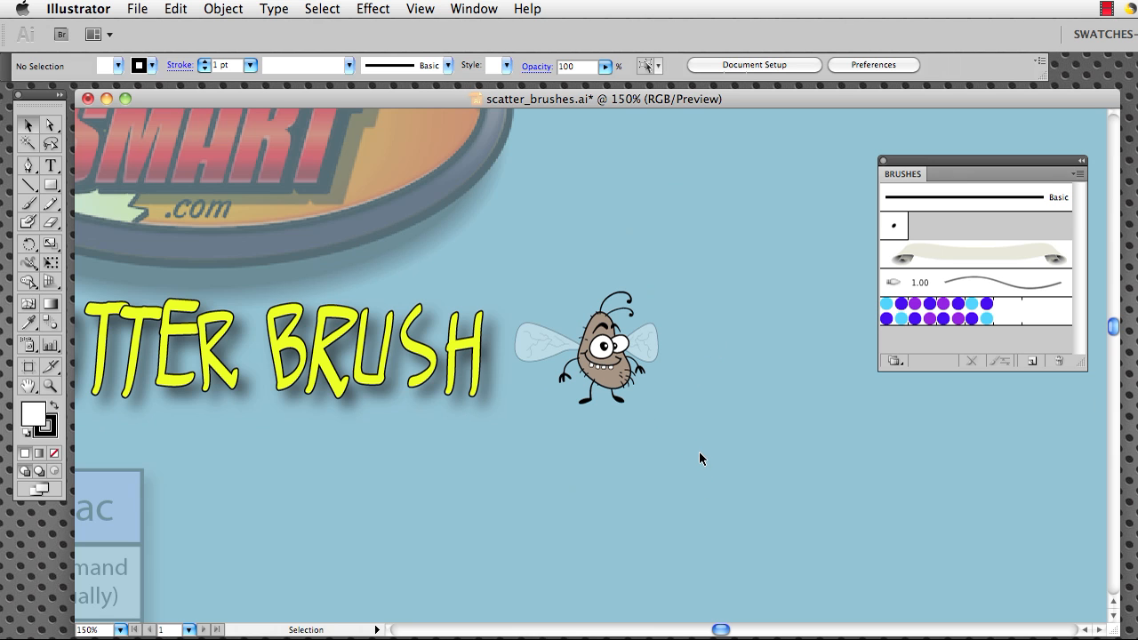
{"action": "left_click", "coordinate": [613, 377]}
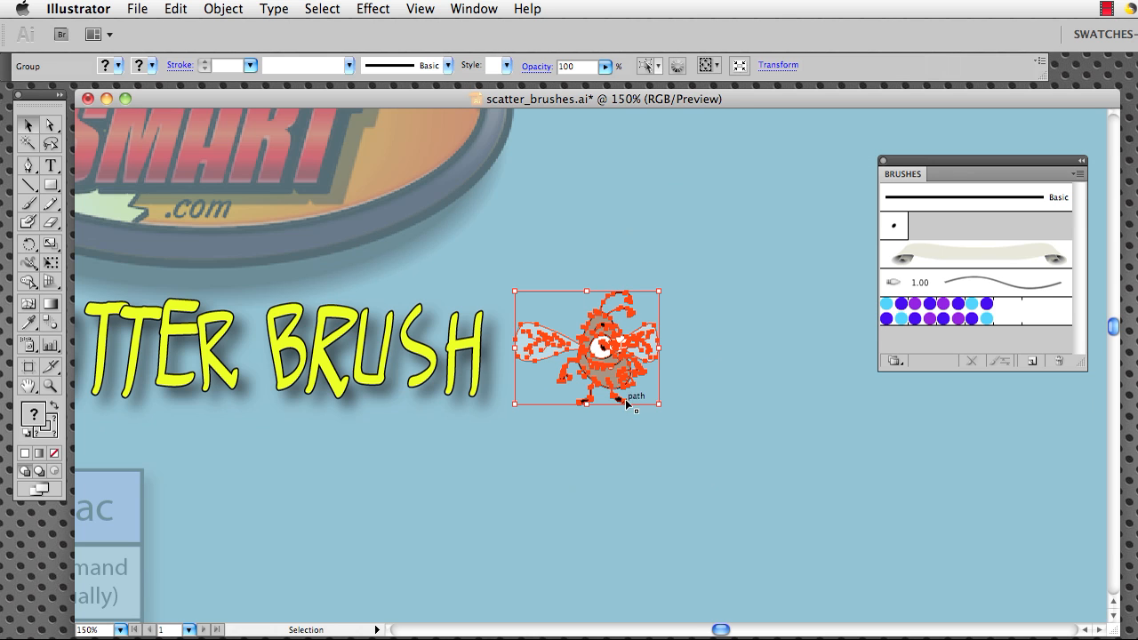
{"action": "left_click", "coordinate": [1029, 364]}
{"action": "left_click", "coordinate": [1031, 361]}
{"action": "mouse_move", "coordinate": [850, 283]}
{"action": "left_mouse_down"}
{"action": "mouse_move", "coordinate": [909, 399]}
{"action": "mouse_move", "coordinate": [953, 423]}
{"action": "left_mouse_up"}
{"action": "left_click", "coordinate": [749, 489]}
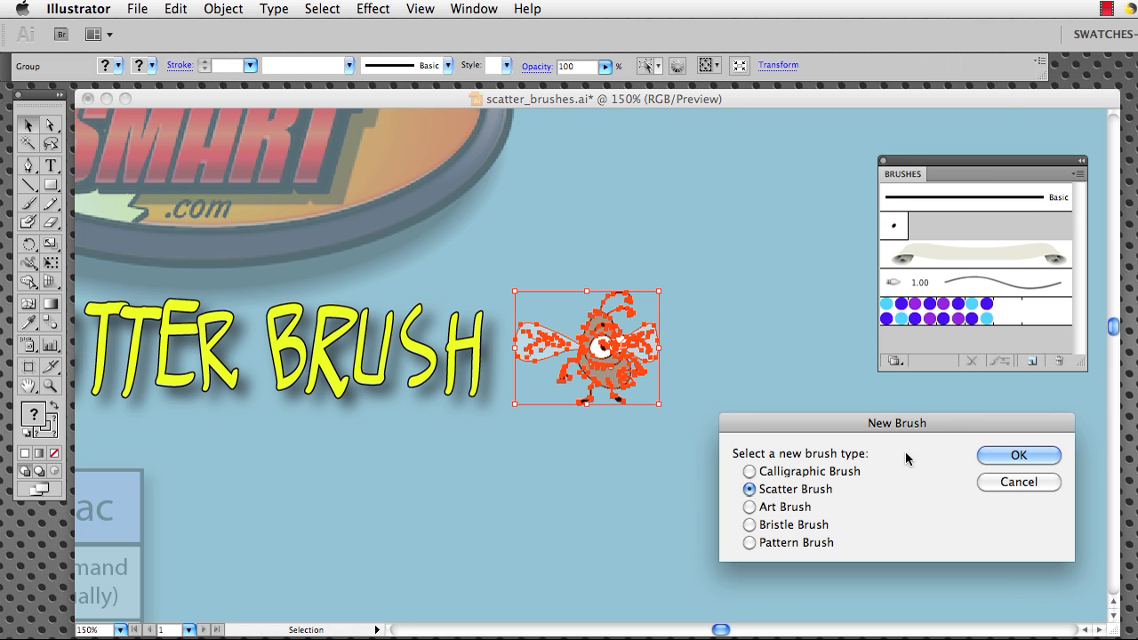
{"action": "left_click", "coordinate": [1014, 455]}
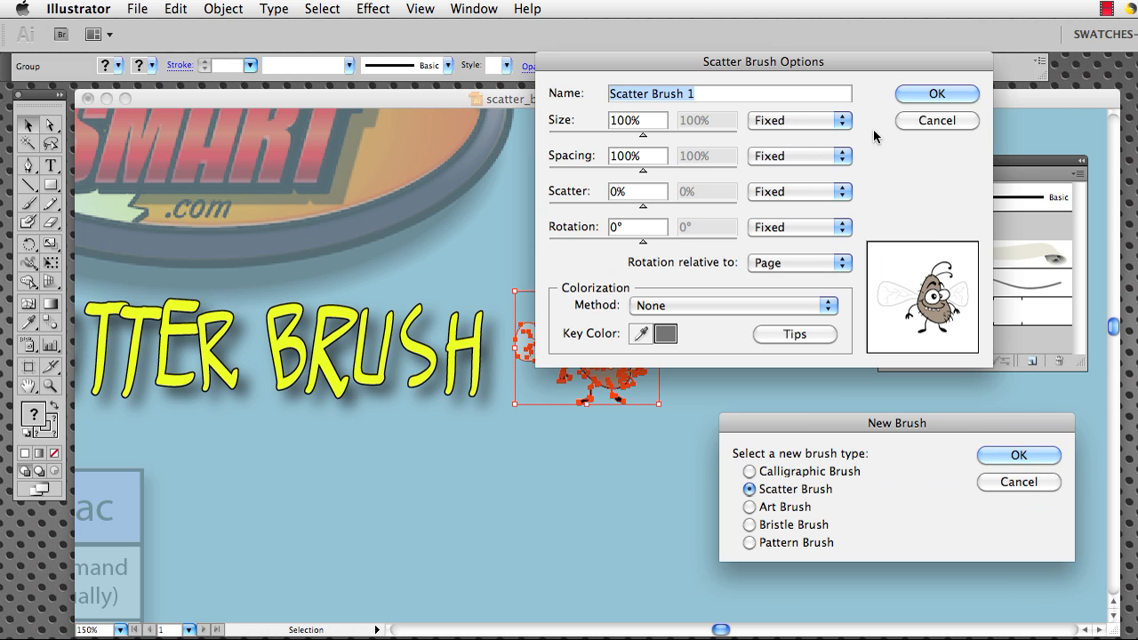
- Make the brush's rotation relative to the path, and set size, spacing, scatter and rotation to Random
{"action": "mouse_move", "coordinate": [885, 64]}
{"action": "left_mouse_down"}
{"action": "mouse_move", "coordinate": [954, 70]}
{"action": "mouse_move", "coordinate": [986, 129]}
{"action": "mouse_move", "coordinate": [995, 66]}
{"action": "left_mouse_up"}
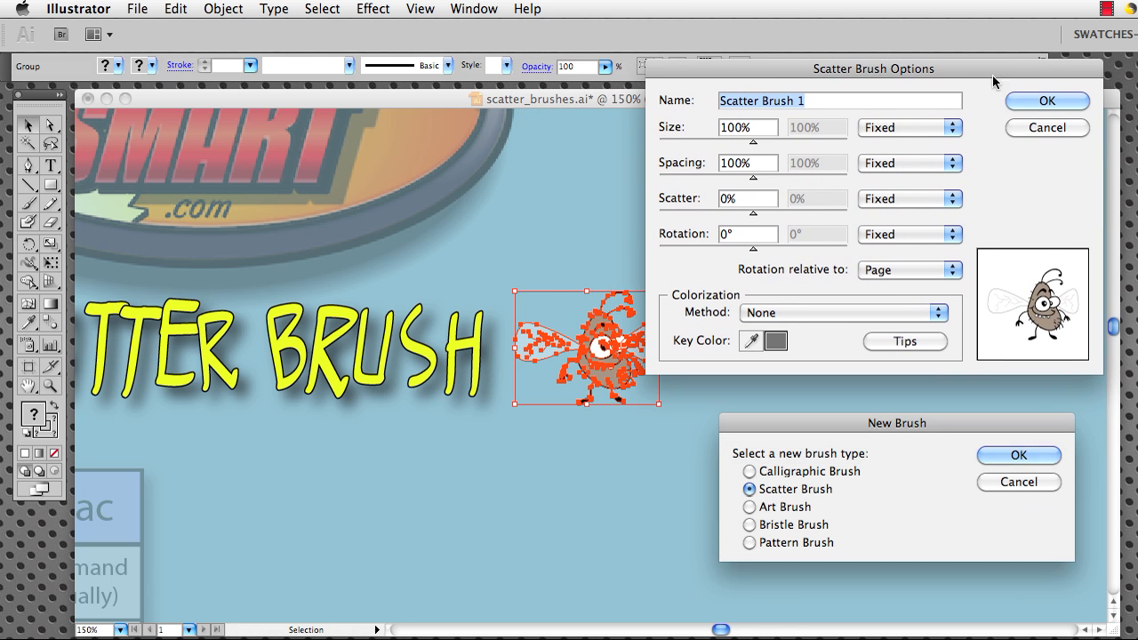
{"action": "left_click", "coordinate": [904, 268]}
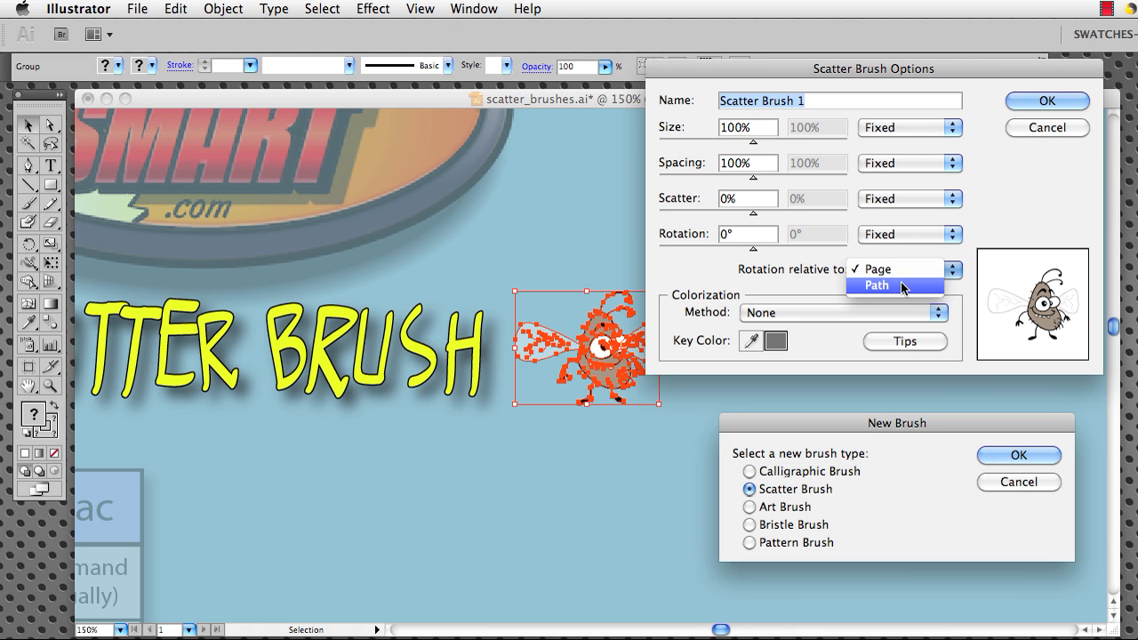
{"action": "left_click", "coordinate": [900, 283]}
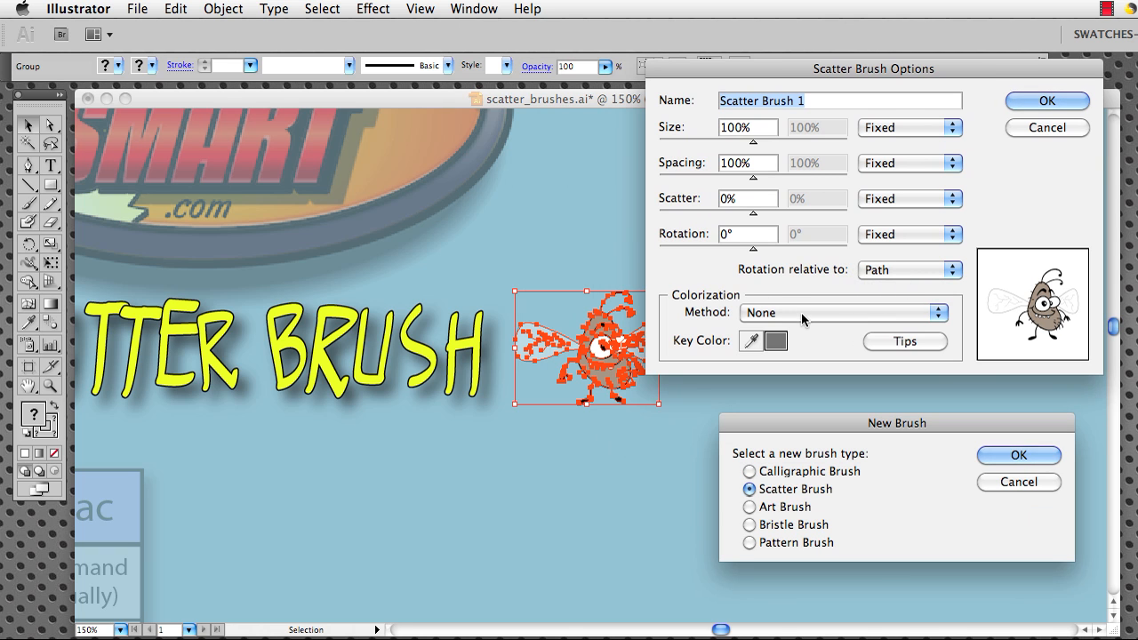
{"action": "left_click", "coordinate": [887, 127]}
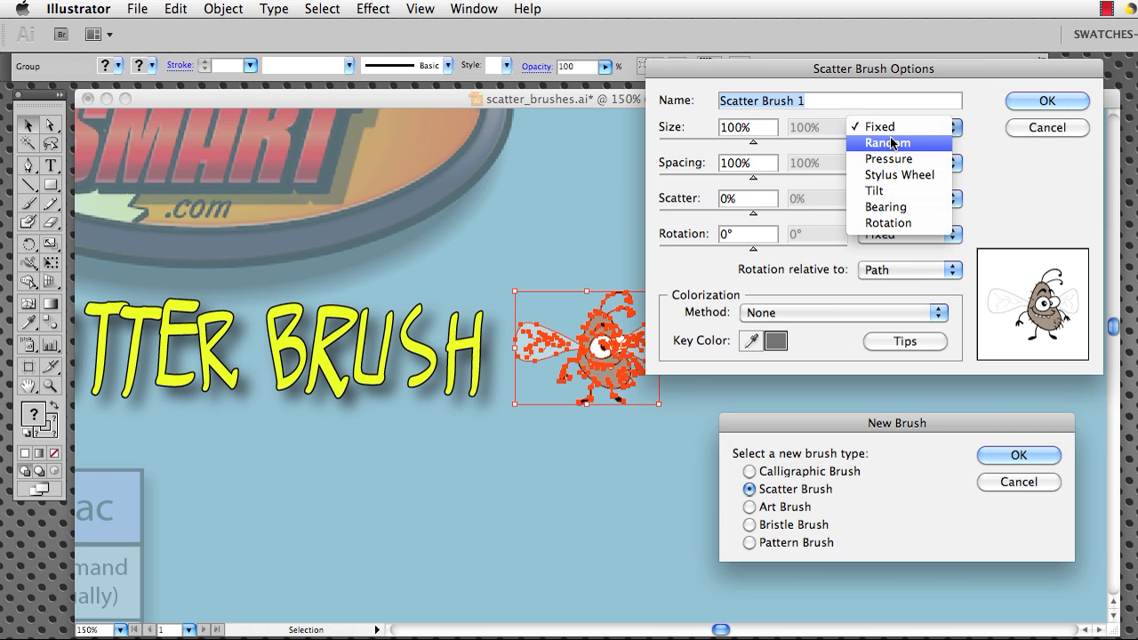
{"action": "left_click", "coordinate": [889, 143]}
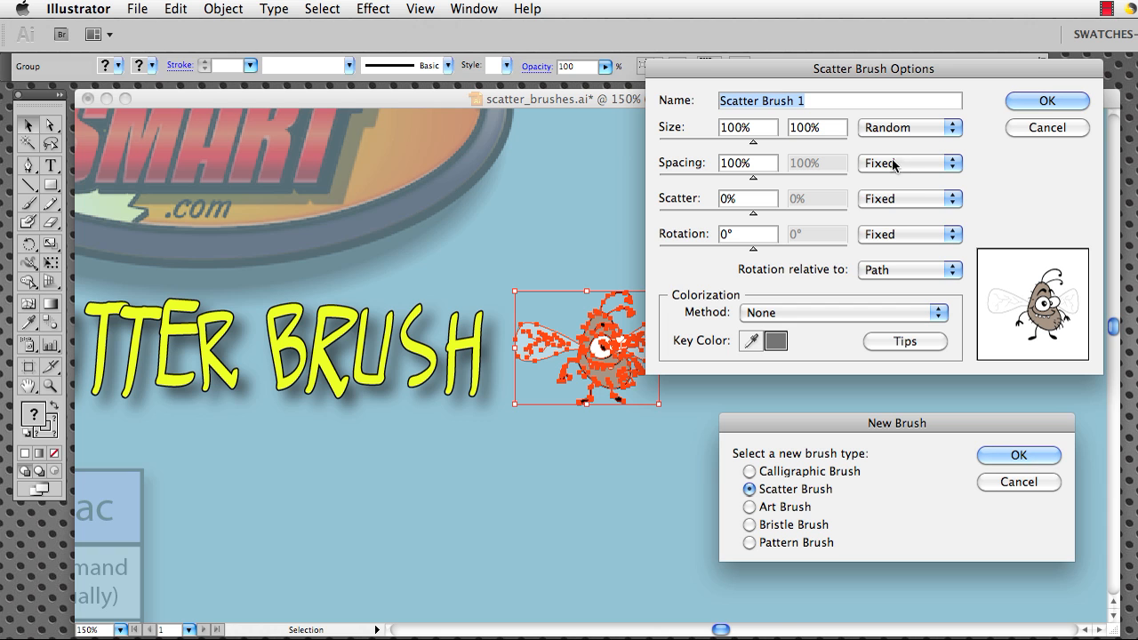
{"action": "left_click", "coordinate": [897, 165]}
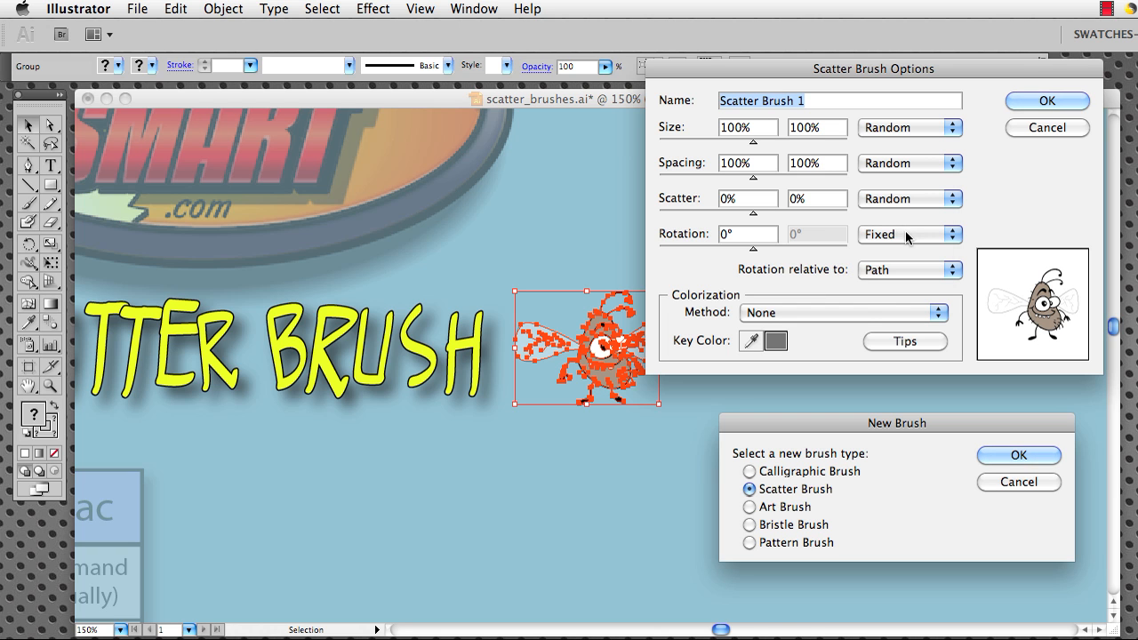
{"action": "left_click", "coordinate": [906, 232]}
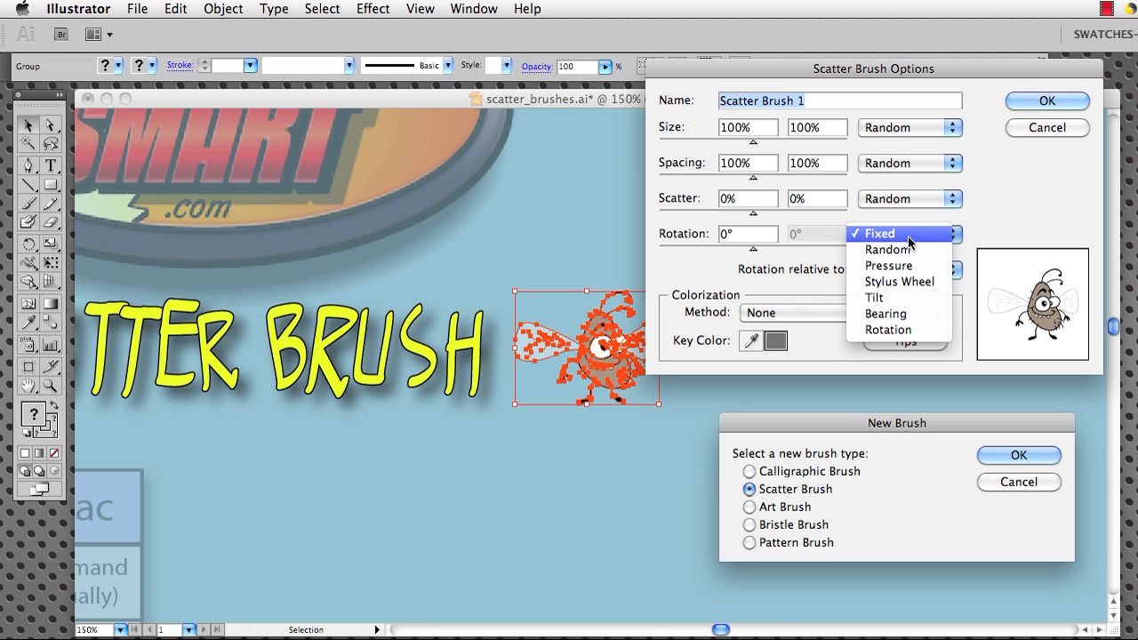
{"action": "left_click", "coordinate": [905, 250]}
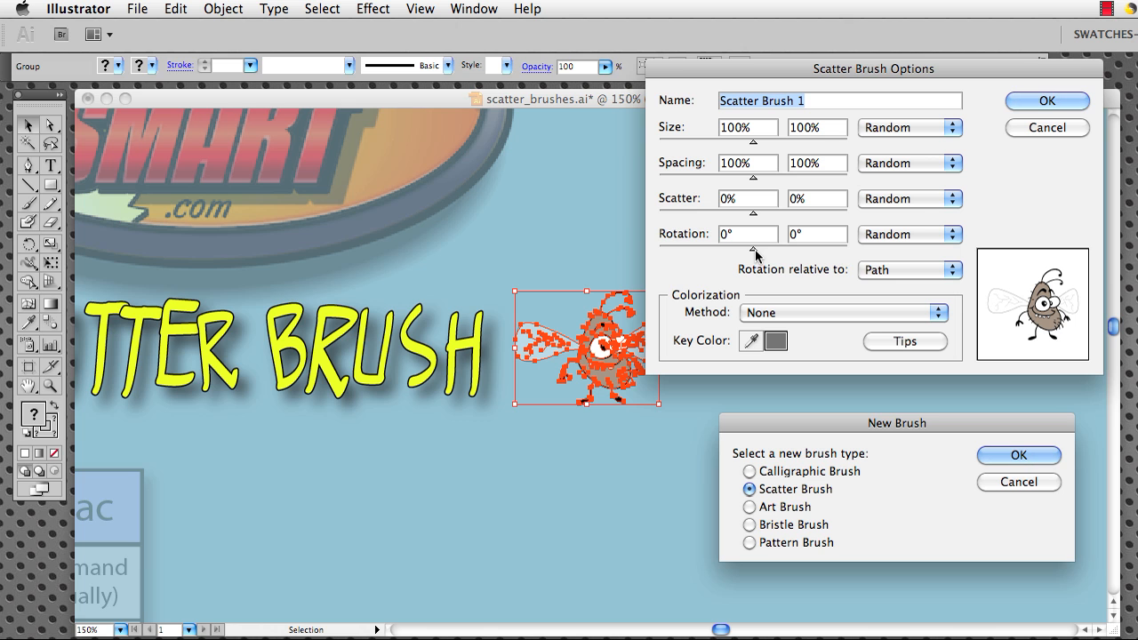
- Set the brush's rotation range to −9° to 10° and its scatter range to −29% to 25%
{"action": "left_click_drag", "start_coordinate": [754, 250], "coordinate": [760, 252]}
{"action": "left_click_drag", "start_coordinate": [757, 254], "coordinate": [757, 253]}
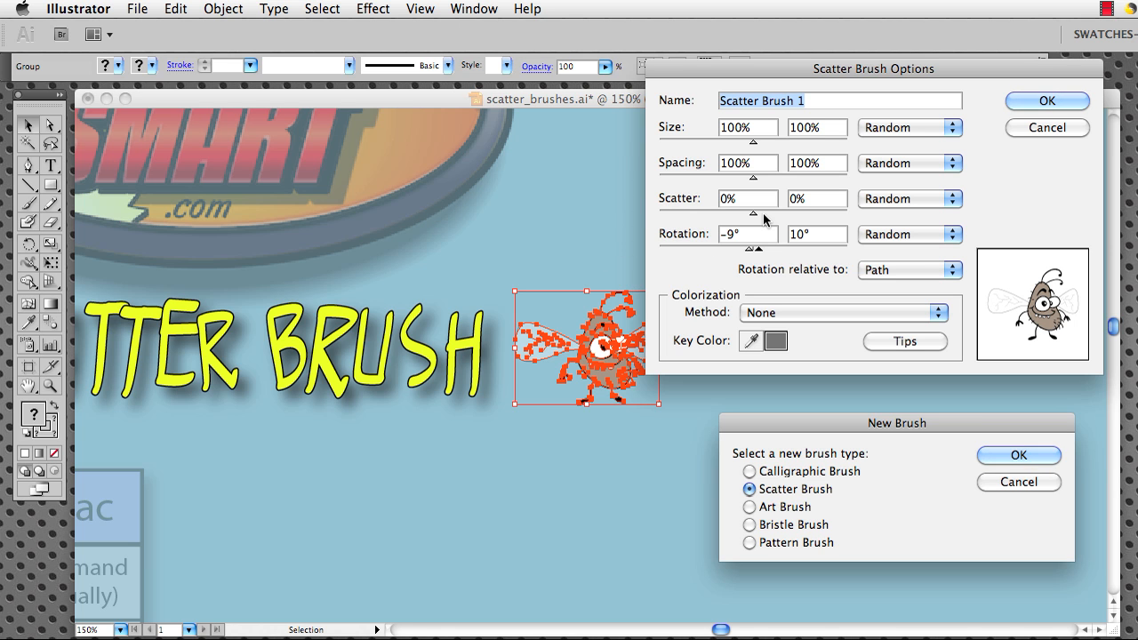
{"action": "mouse_move", "coordinate": [754, 215]}
{"action": "left_mouse_down"}
{"action": "mouse_move", "coordinate": [779, 216]}
{"action": "mouse_move", "coordinate": [743, 220]}
{"action": "mouse_move", "coordinate": [760, 220]}
{"action": "left_mouse_up"}
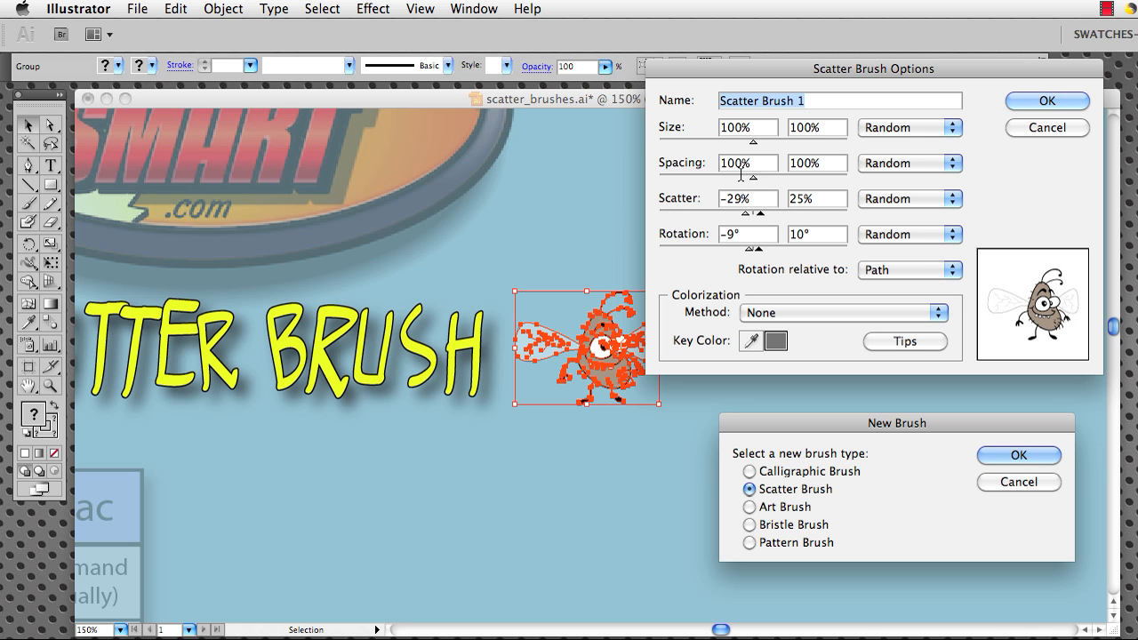
- Set the new brush's spacing range to 86% to 130% and its size range to 91% to 127%
{"action": "mouse_move", "coordinate": [748, 176]}
{"action": "left_mouse_down"}
{"action": "mouse_move", "coordinate": [766, 178]}
{"action": "mouse_move", "coordinate": [738, 178]}
{"action": "left_mouse_up"}
{"action": "mouse_move", "coordinate": [754, 142]}
{"action": "left_mouse_down"}
{"action": "mouse_move", "coordinate": [743, 148]}
{"action": "mouse_move", "coordinate": [774, 151]}
{"action": "mouse_move", "coordinate": [745, 147]}
{"action": "left_mouse_up"}
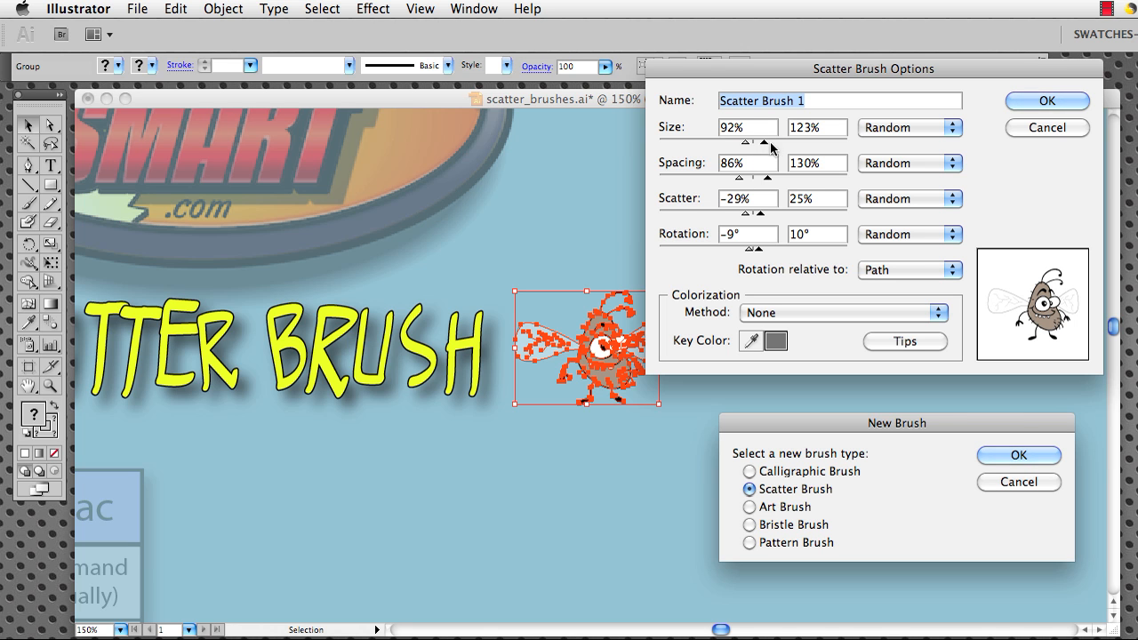
{"action": "mouse_move", "coordinate": [746, 145]}
{"action": "left_mouse_down"}
{"action": "mouse_move", "coordinate": [796, 145]}
{"action": "mouse_move", "coordinate": [729, 147]}
{"action": "mouse_move", "coordinate": [744, 147]}
{"action": "left_mouse_up"}
{"action": "left_click_drag", "start_coordinate": [765, 146], "coordinate": [768, 144]}
- Name the scatter brush "Jeffery the pimp" and create it
{"action": "type", "text": "Jeeferey"}
{"action": "key", "text": "BackSpace"}
{"action": "key", "text": "BackSpace"}
{"action": "key", "text": "BackSpace"}
{"action": "key", "text": "BackSpace"}
{"action": "key", "text": "BackSpace"}
{"action": "key", "text": "BackSpace"}
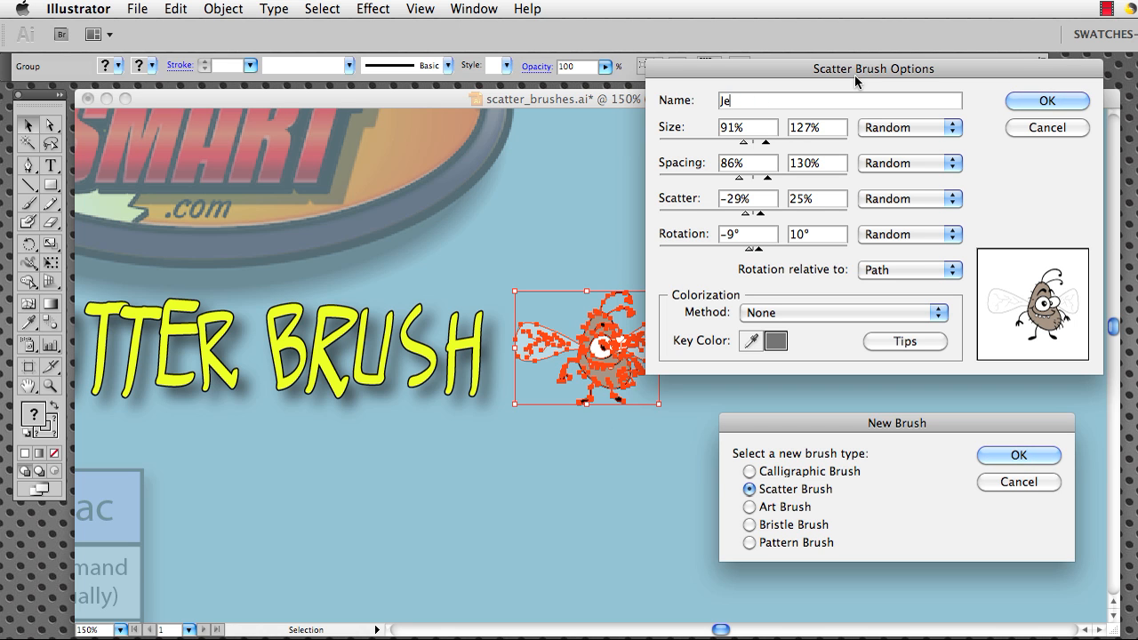
{"action": "type", "text": "ffery the pimp"}
{"action": "left_click", "coordinate": [1025, 100]}
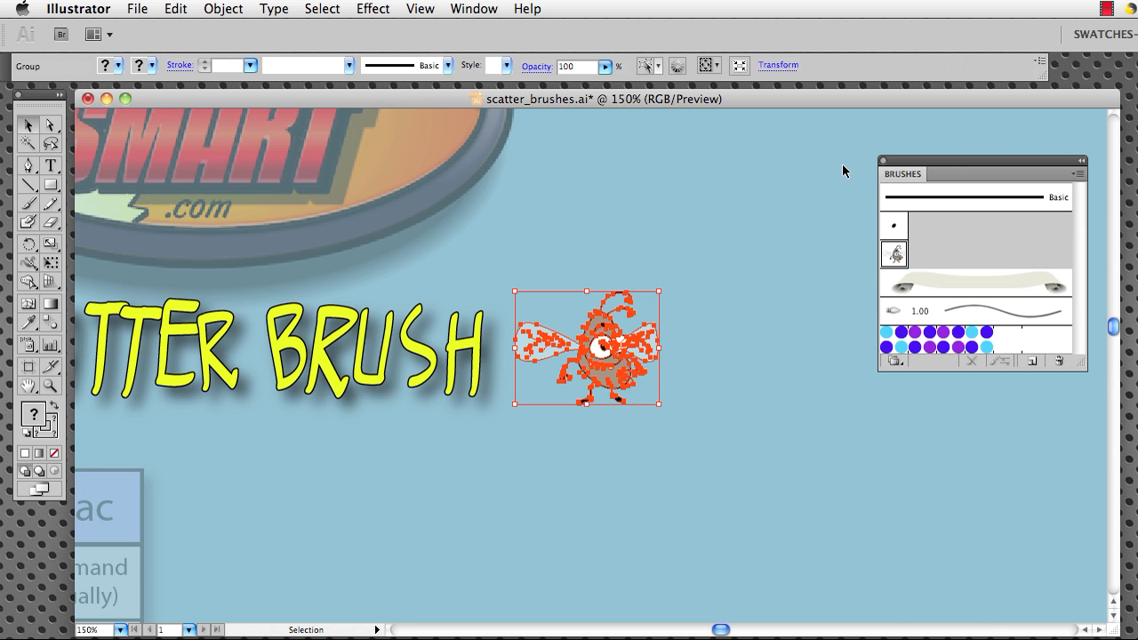
- Move the original bug artwork onto the logo oval and deselect it
{"action": "left_click", "coordinate": [791, 190]}
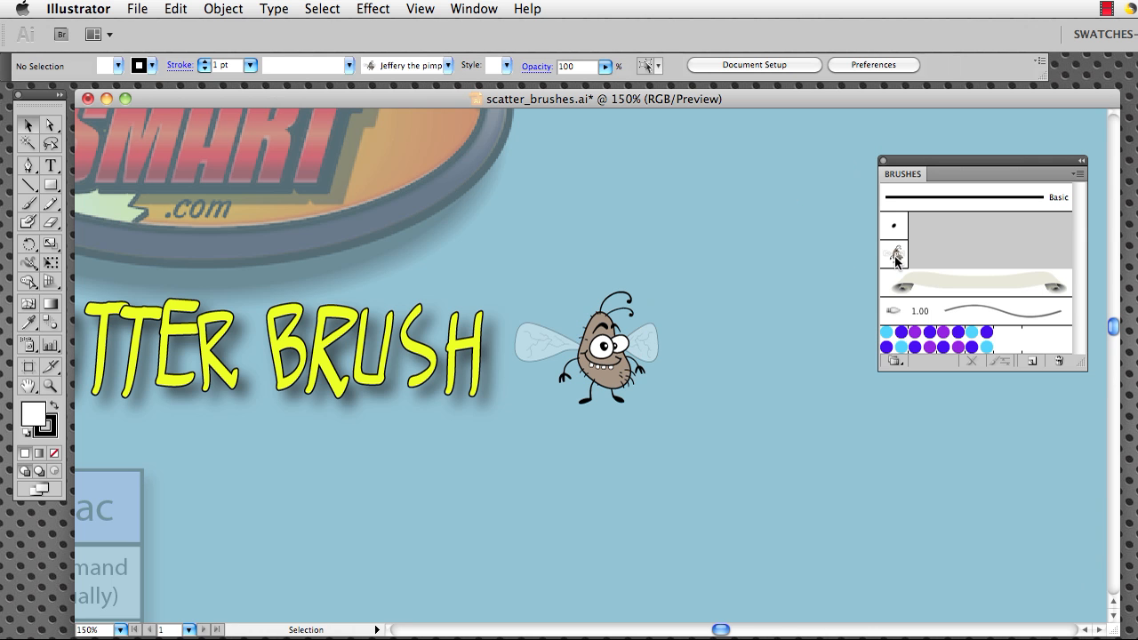
{"action": "mouse_move", "coordinate": [570, 349]}
{"action": "left_mouse_down"}
{"action": "mouse_move", "coordinate": [441, 258]}
{"action": "mouse_move", "coordinate": [178, 186]}
{"action": "mouse_move", "coordinate": [195, 183]}
{"action": "mouse_move", "coordinate": [205, 207]}
{"action": "left_mouse_up"}
{"action": "left_click", "coordinate": [286, 226]}
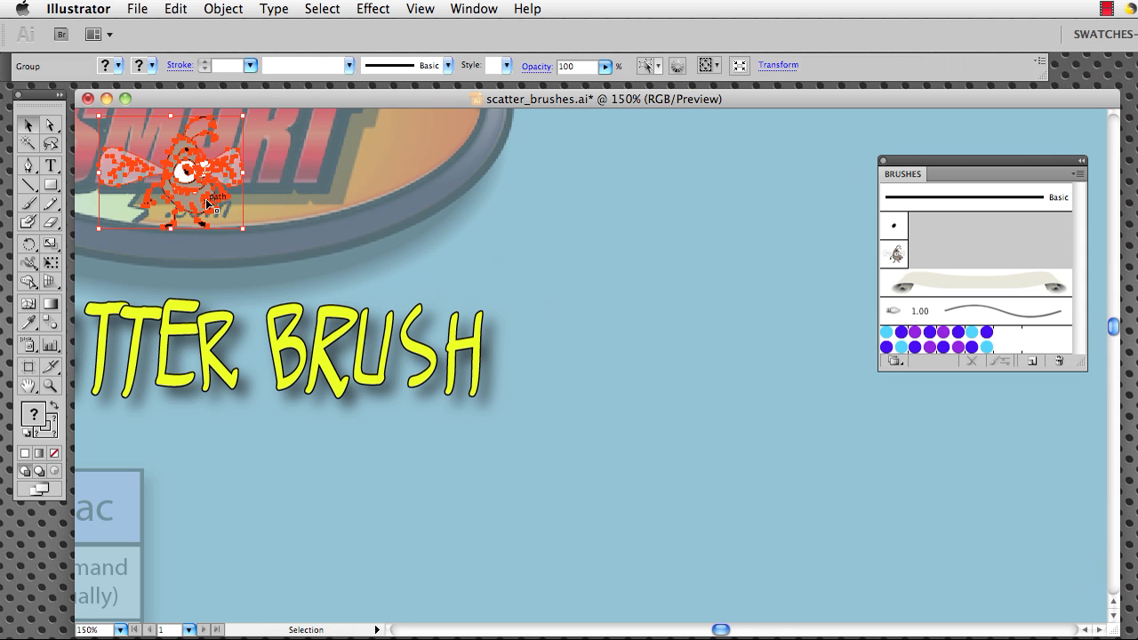
{"action": "key", "text": "super+z"}
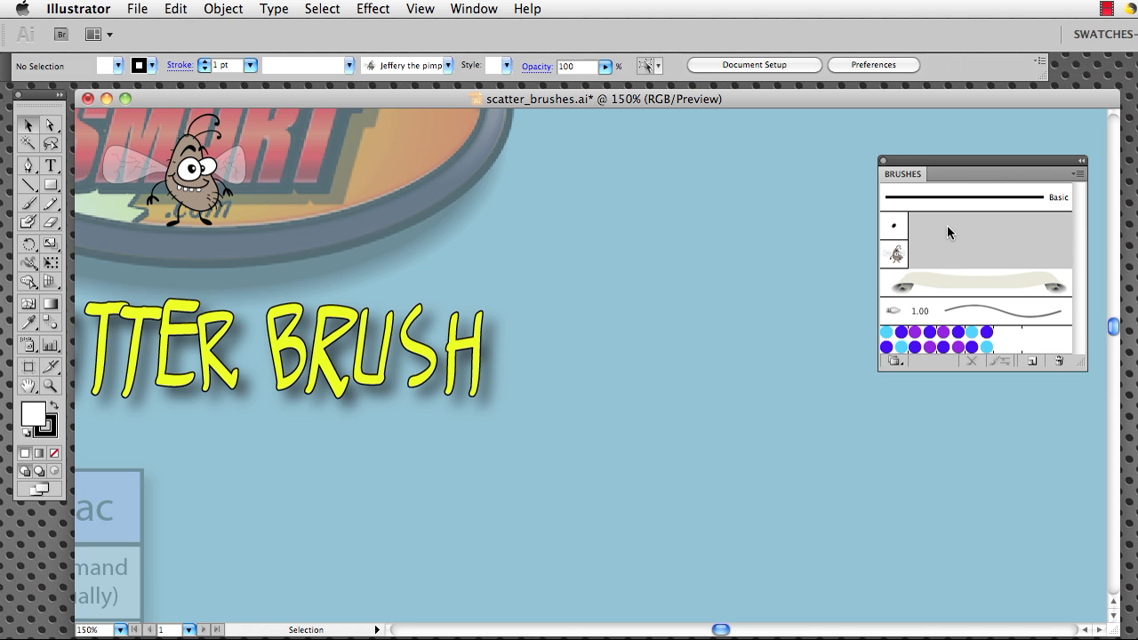
- Paint a long wavy stroke below the Scatter Brush title with the bug scatter brush
{"action": "left_click", "coordinate": [898, 257]}
{"action": "left_click", "coordinate": [29, 205]}
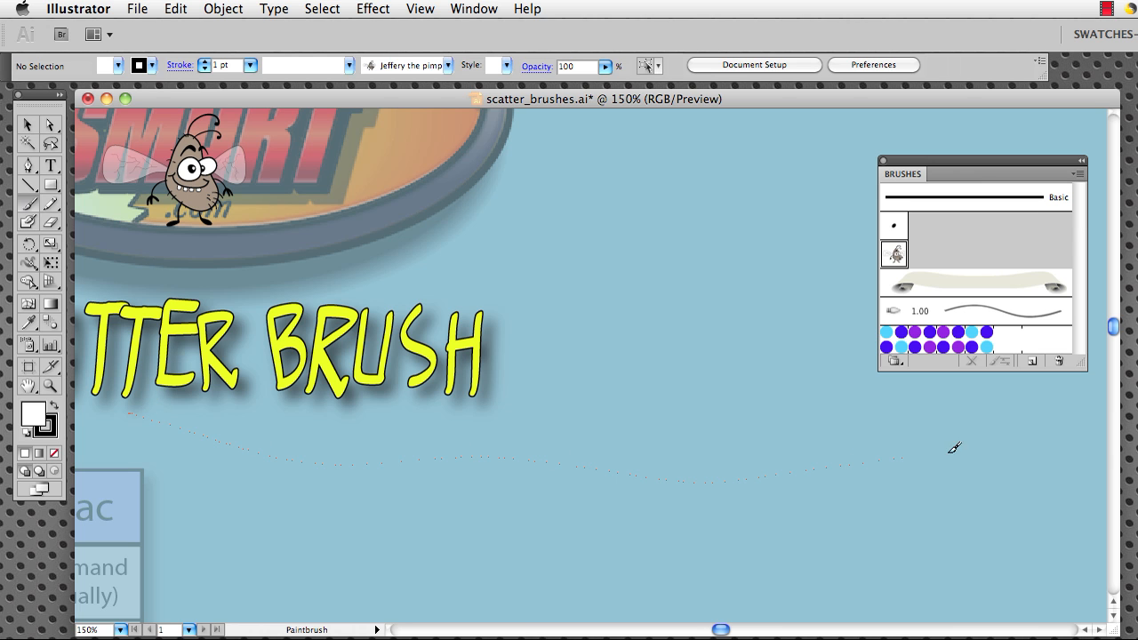
{"action": "left_click_drag", "start_coordinate": [1063, 454], "coordinate": [1065, 457]}
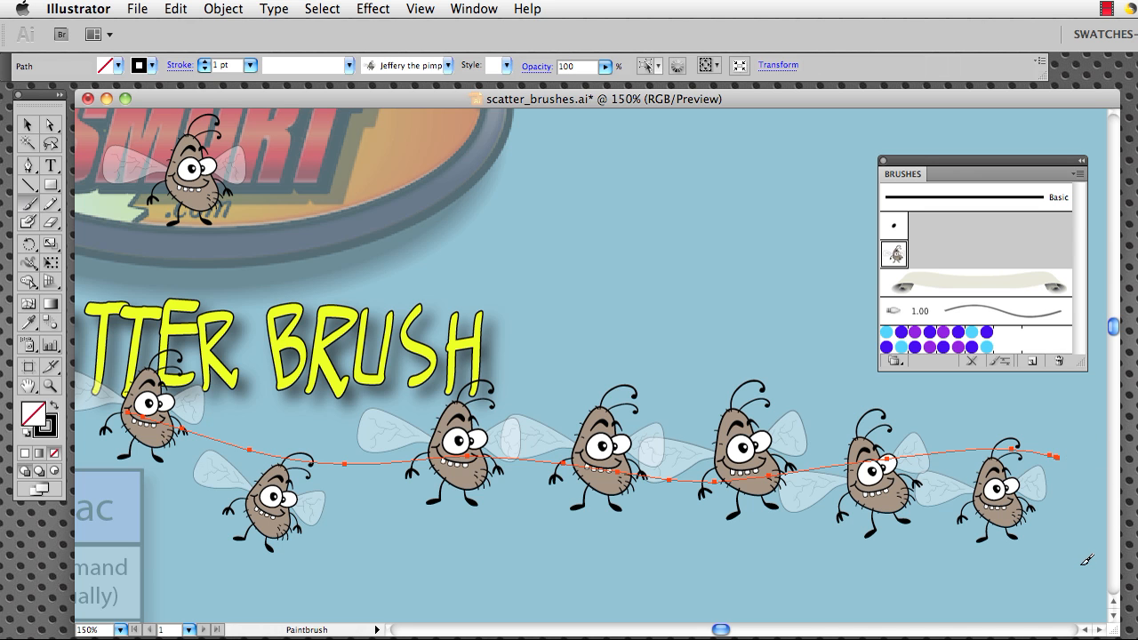
- Widen the bug brush's ranges to size 41% to 161%, spacing 85% to 134%, scatter −38% to 41%, and rotation −29° to 41°
{"action": "double_click", "coordinate": [896, 256]}
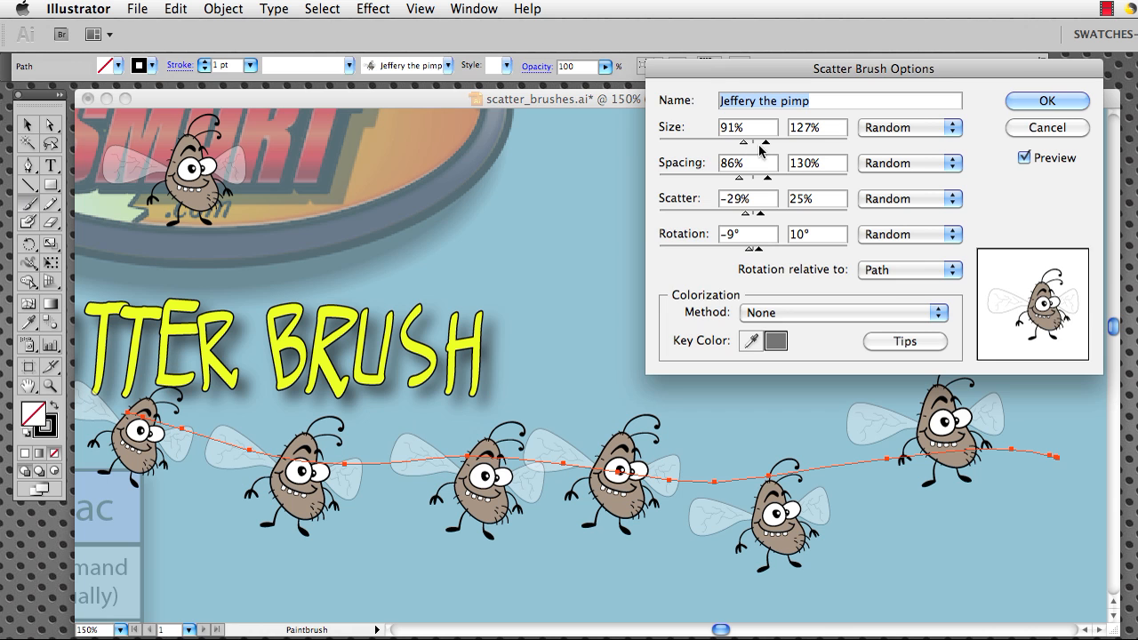
{"action": "left_click", "coordinate": [1036, 127]}
{"action": "key", "text": "super+1"}
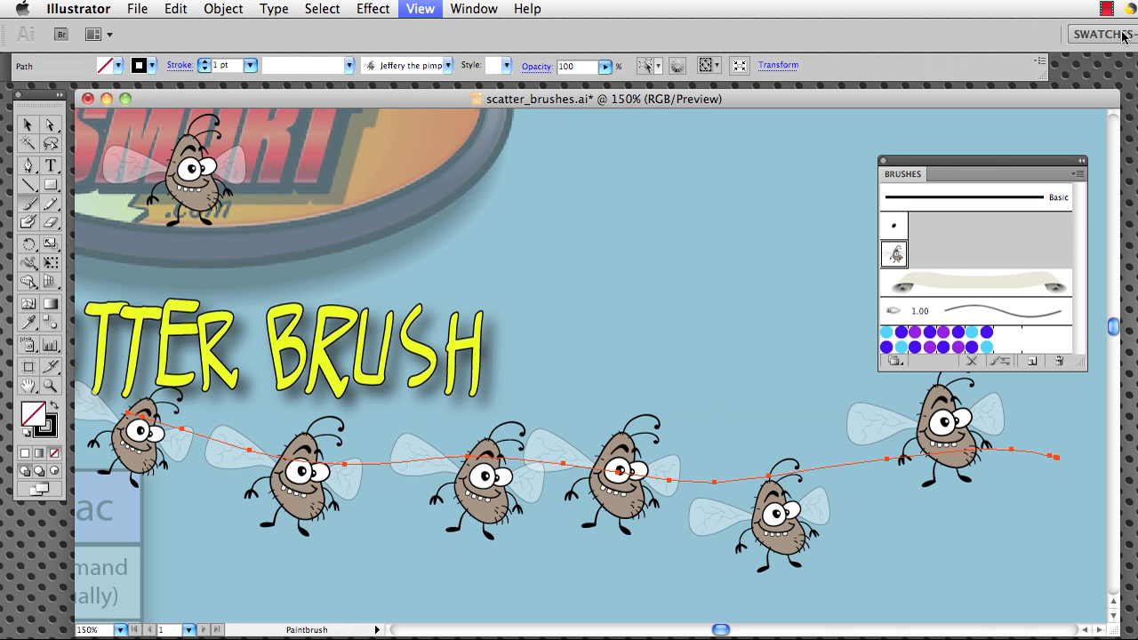
{"action": "left_click_drag", "start_coordinate": [859, 501], "coordinate": [827, 497]}
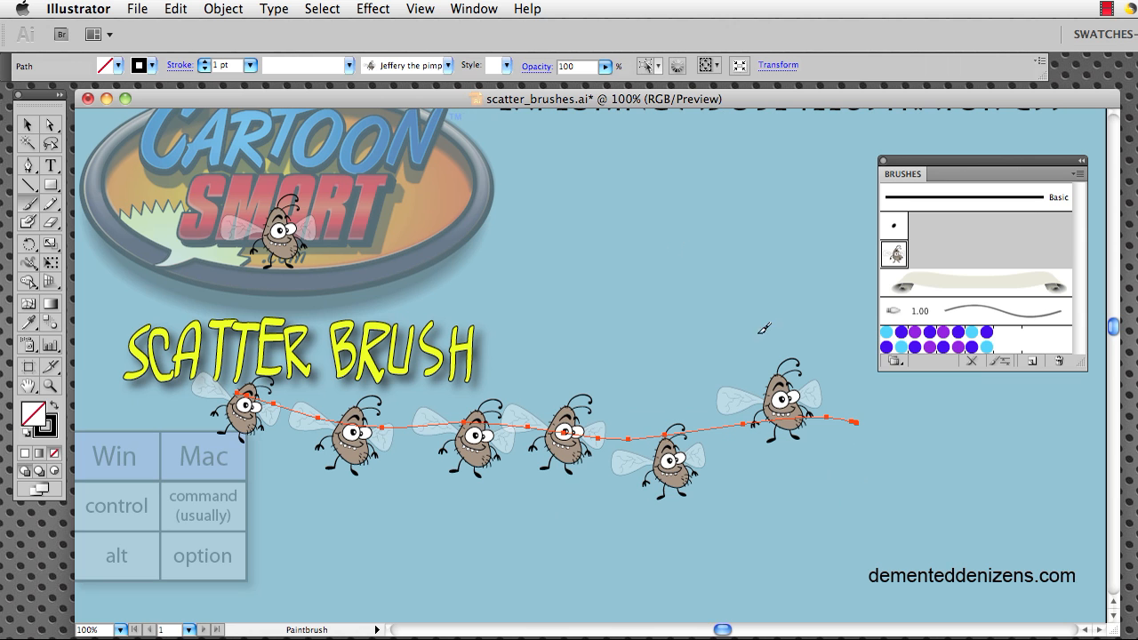
{"action": "double_click", "coordinate": [893, 255]}
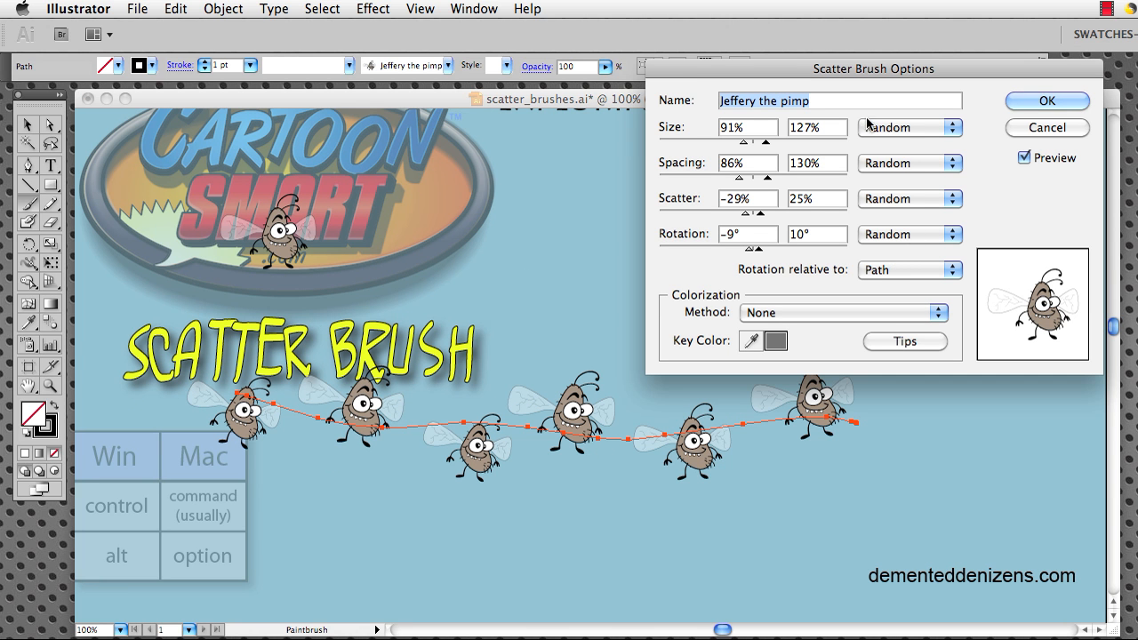
{"action": "left_click_drag", "start_coordinate": [771, 83], "coordinate": [700, 51]}
{"action": "mouse_move", "coordinate": [674, 113]}
{"action": "left_mouse_down"}
{"action": "mouse_move", "coordinate": [636, 114]}
{"action": "mouse_move", "coordinate": [709, 112]}
{"action": "left_mouse_up"}
{"action": "mouse_move", "coordinate": [677, 217]}
{"action": "left_mouse_down"}
{"action": "mouse_move", "coordinate": [667, 218]}
{"action": "mouse_move", "coordinate": [703, 218]}
{"action": "left_mouse_up"}
{"action": "left_click_drag", "start_coordinate": [688, 182], "coordinate": [673, 147]}
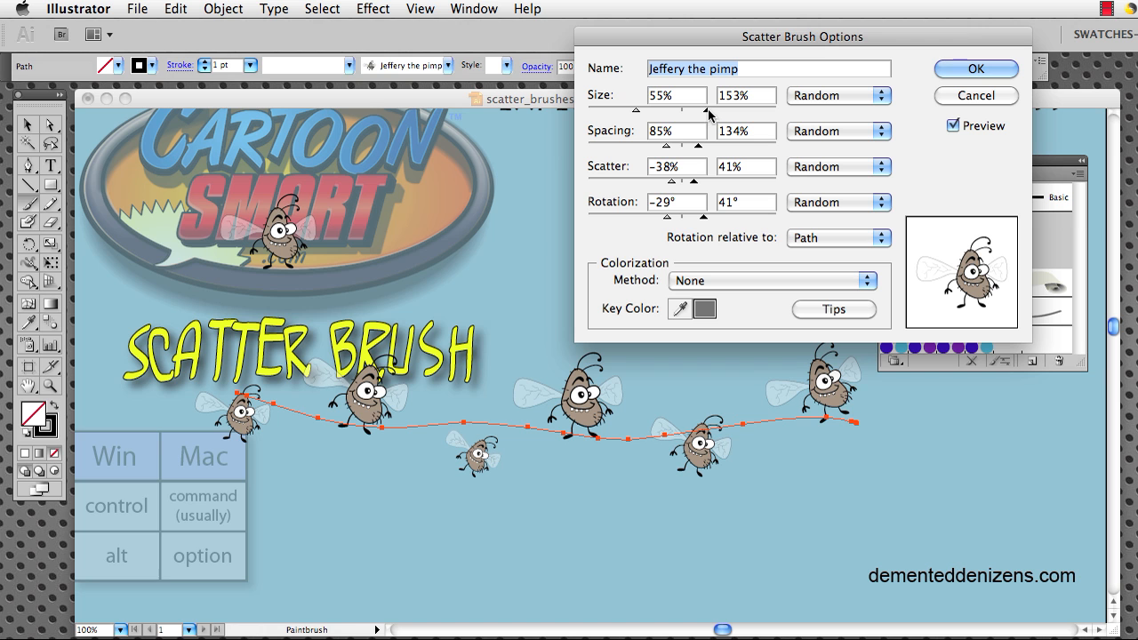
{"action": "left_click_drag", "start_coordinate": [709, 107], "coordinate": [712, 108]}
{"action": "left_click_drag", "start_coordinate": [636, 110], "coordinate": [621, 112]}
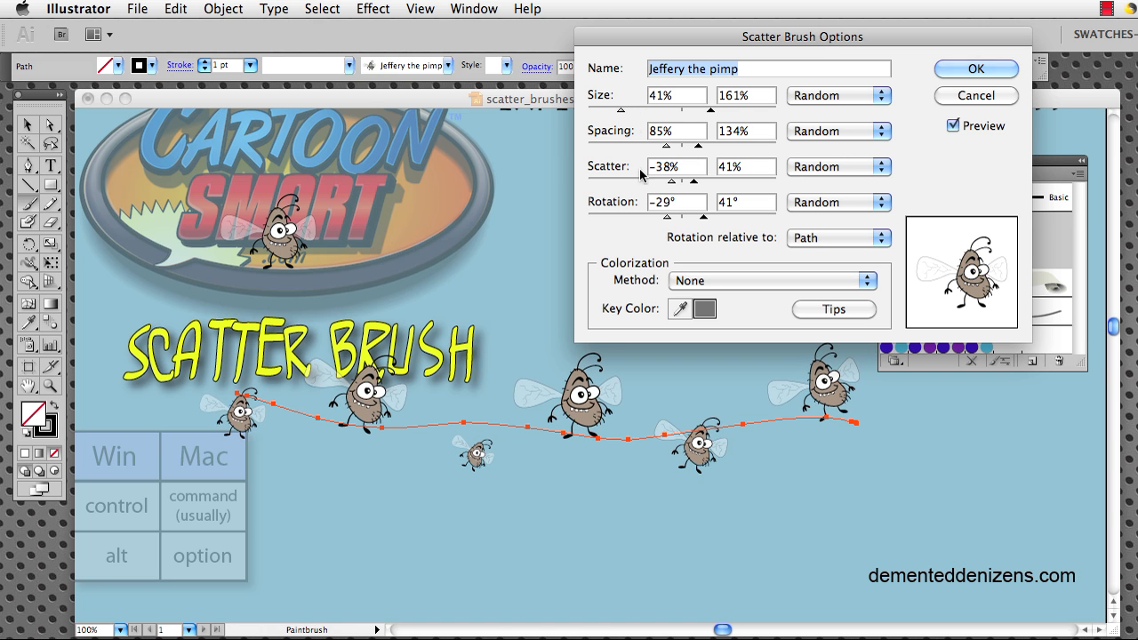
- Set the brush's minimum rotation to −74°, make rotation relative to the page, and apply the changes to existing strokes
{"action": "mouse_move", "coordinate": [668, 219]}
{"action": "left_mouse_down"}
{"action": "mouse_move", "coordinate": [649, 219]}
{"action": "mouse_move", "coordinate": [711, 221]}
{"action": "mouse_move", "coordinate": [648, 221]}
{"action": "left_mouse_up"}
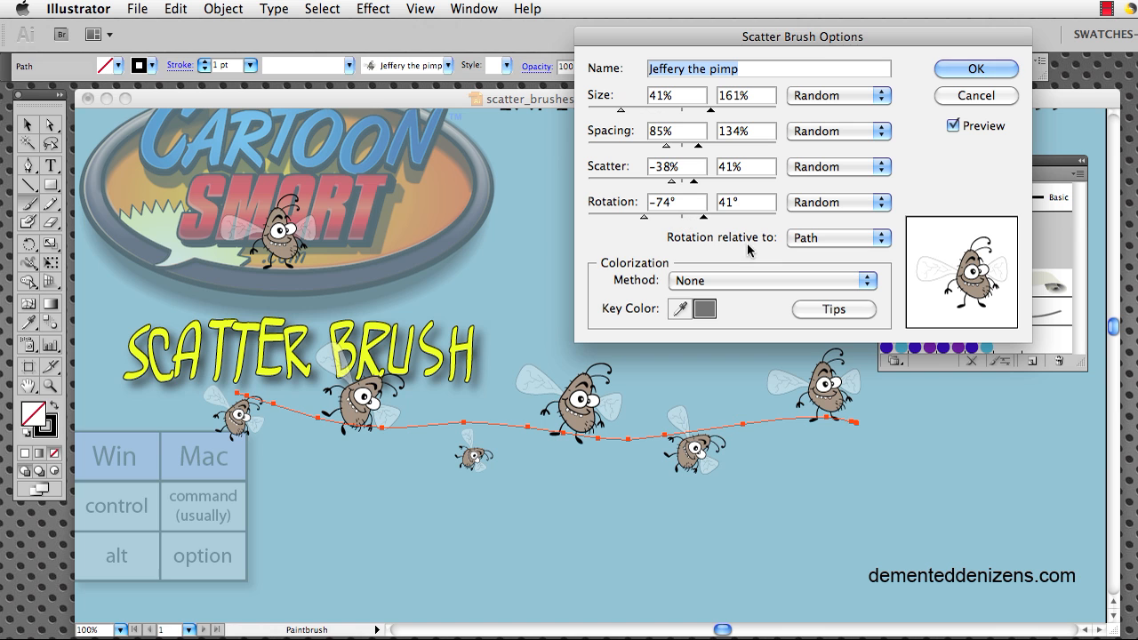
{"action": "left_click", "coordinate": [809, 238]}
{"action": "left_click", "coordinate": [814, 225]}
{"action": "left_click", "coordinate": [806, 239]}
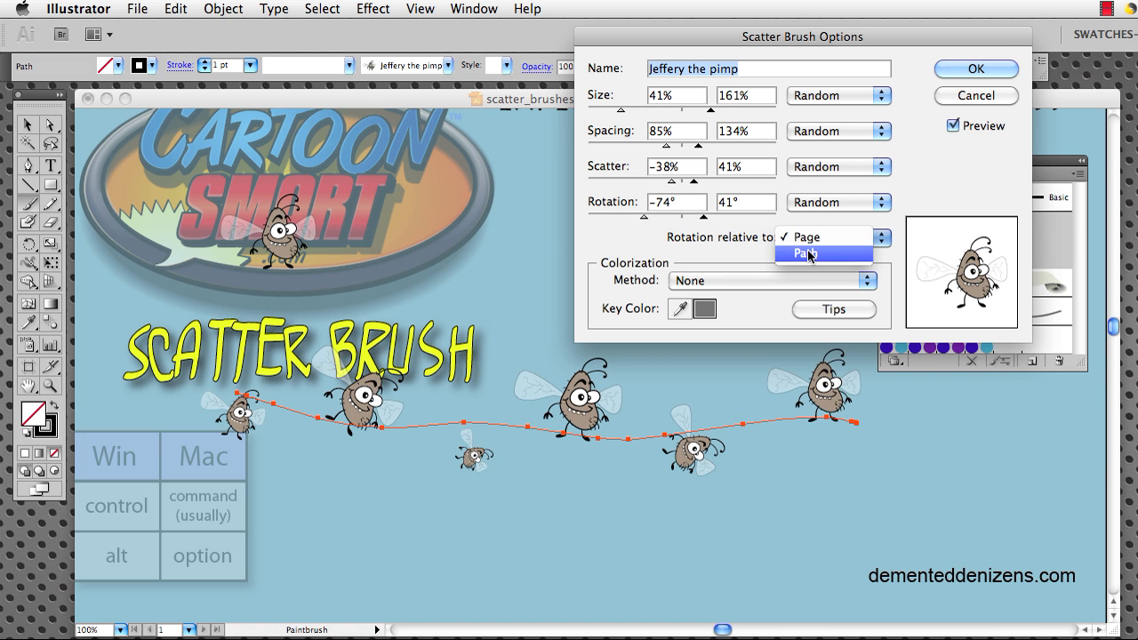
{"action": "left_click", "coordinate": [807, 241]}
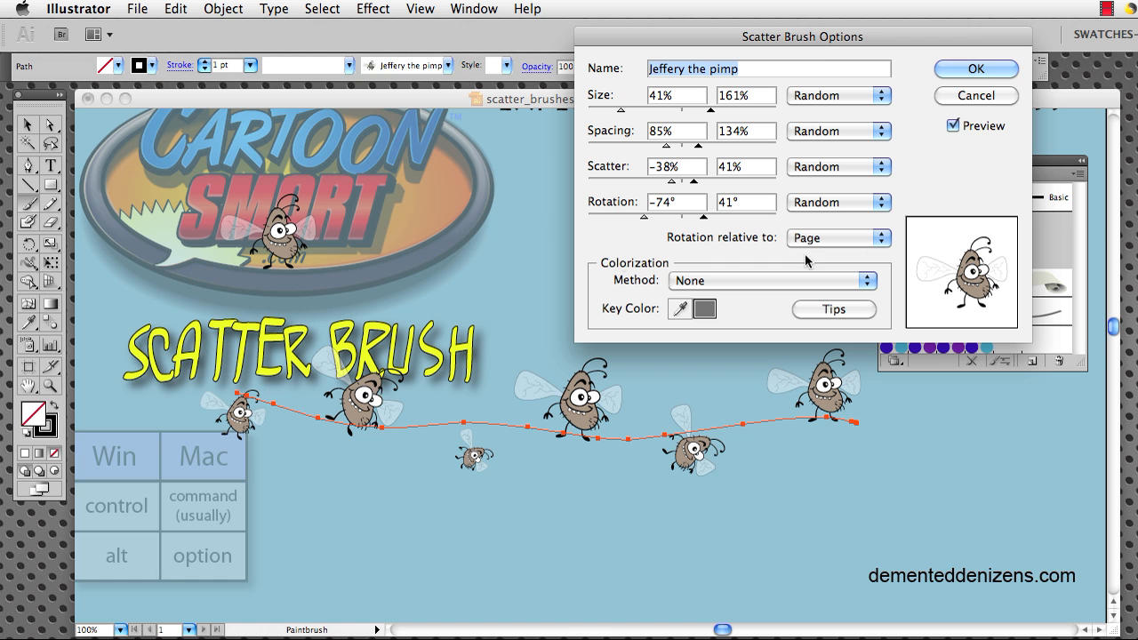
{"action": "left_click", "coordinate": [970, 69]}
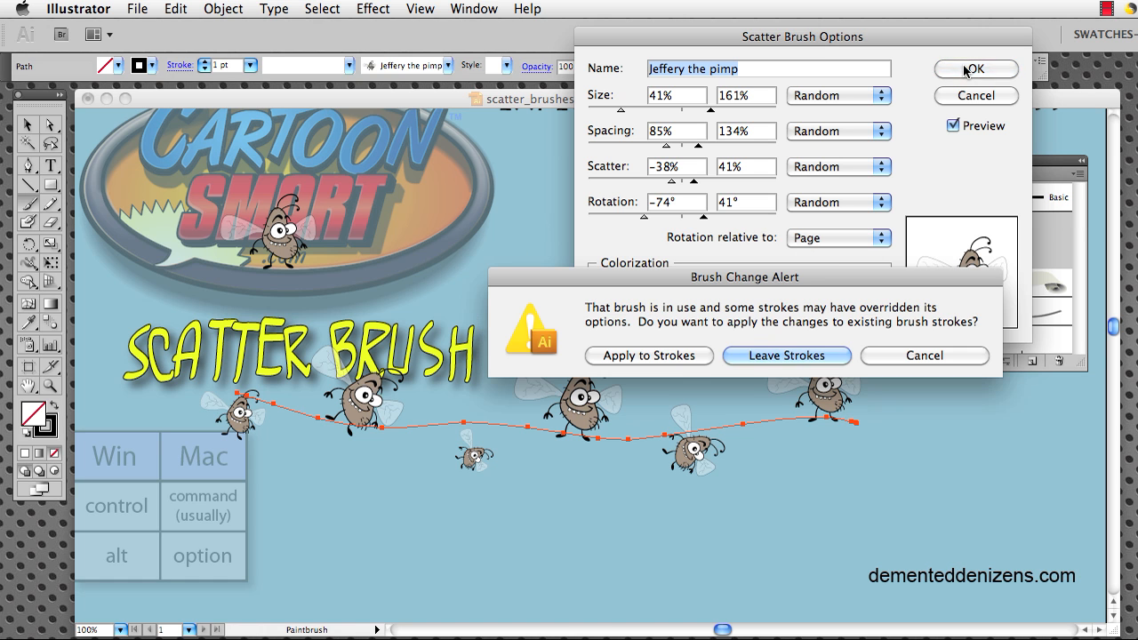
{"action": "left_click", "coordinate": [674, 357]}
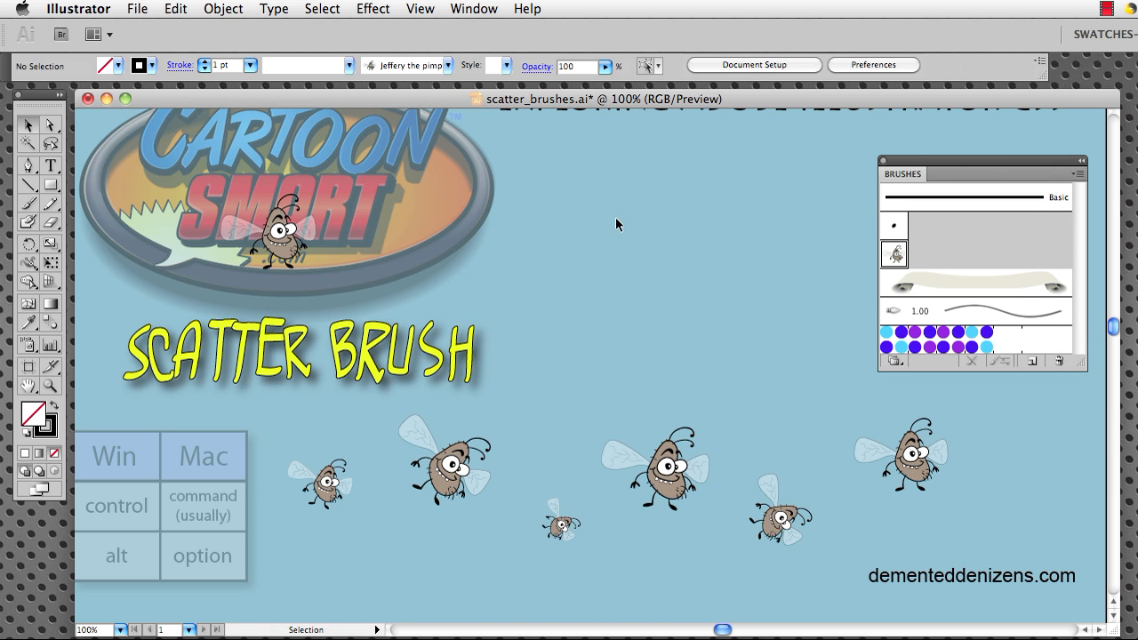
- Paint several long curved strokes of bugs across the logo, title and empty background
{"action": "left_click", "coordinate": [29, 205]}
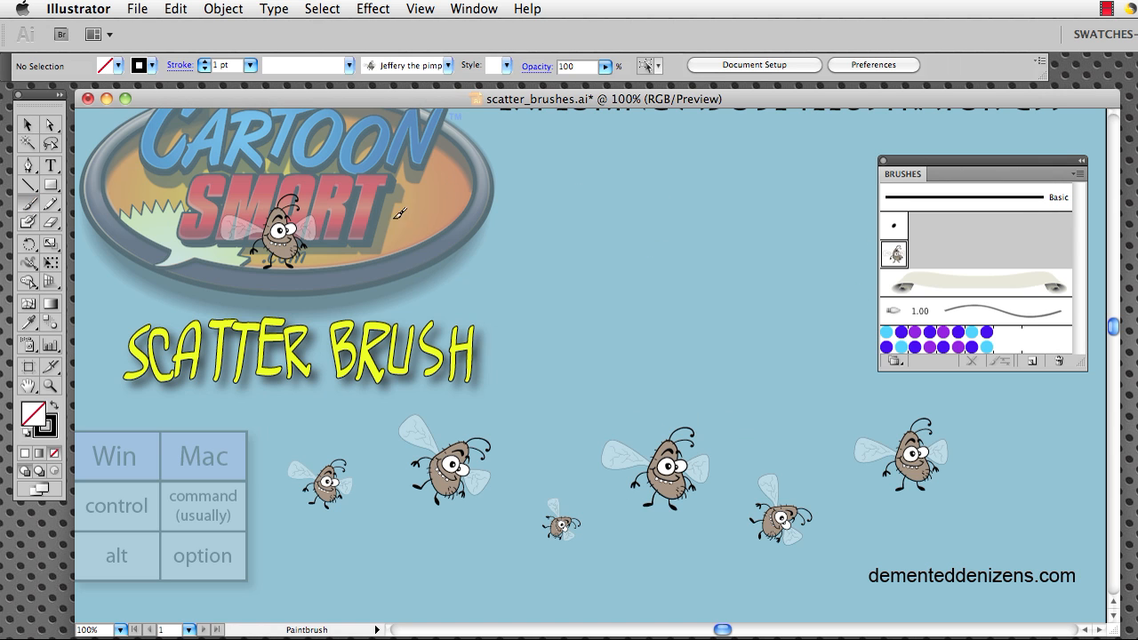
{"action": "left_click_drag", "start_coordinate": [644, 240], "coordinate": [392, 211]}
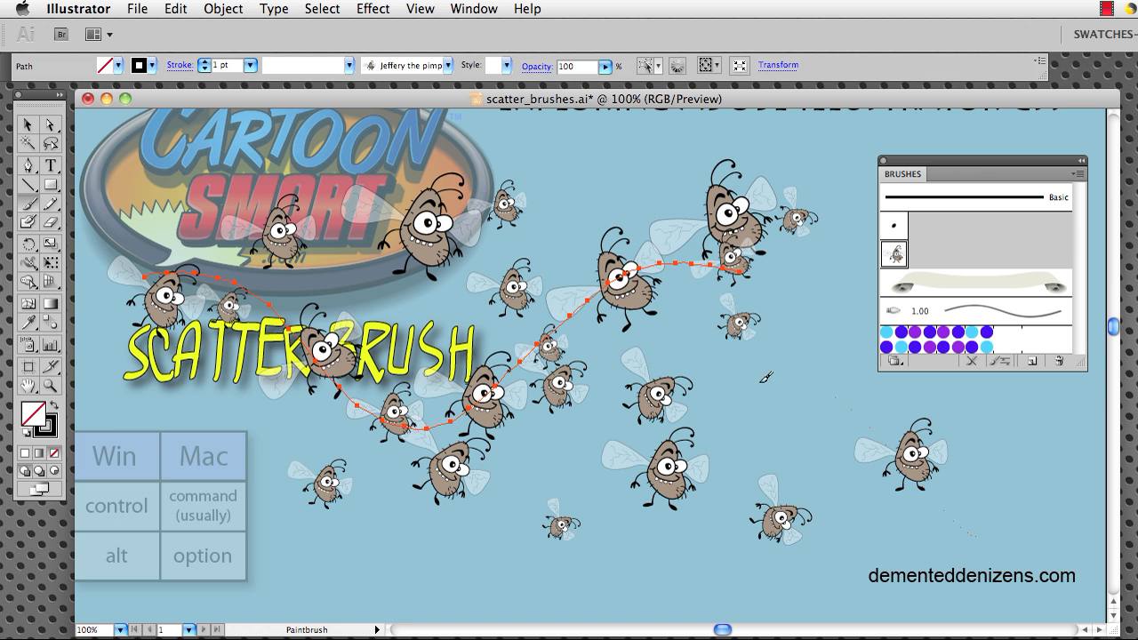
{"action": "left_click_drag", "start_coordinate": [760, 382], "coordinate": [494, 546]}
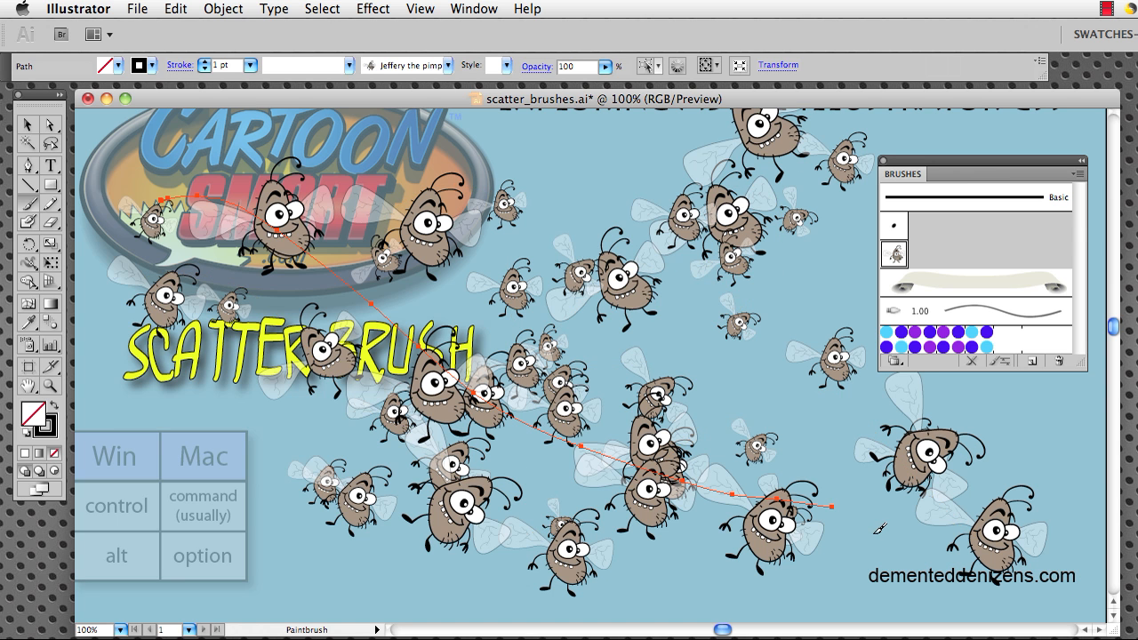
- Undo all the painted bug strokes and the changes to the brush options
{"action": "key", "text": "super+z"}
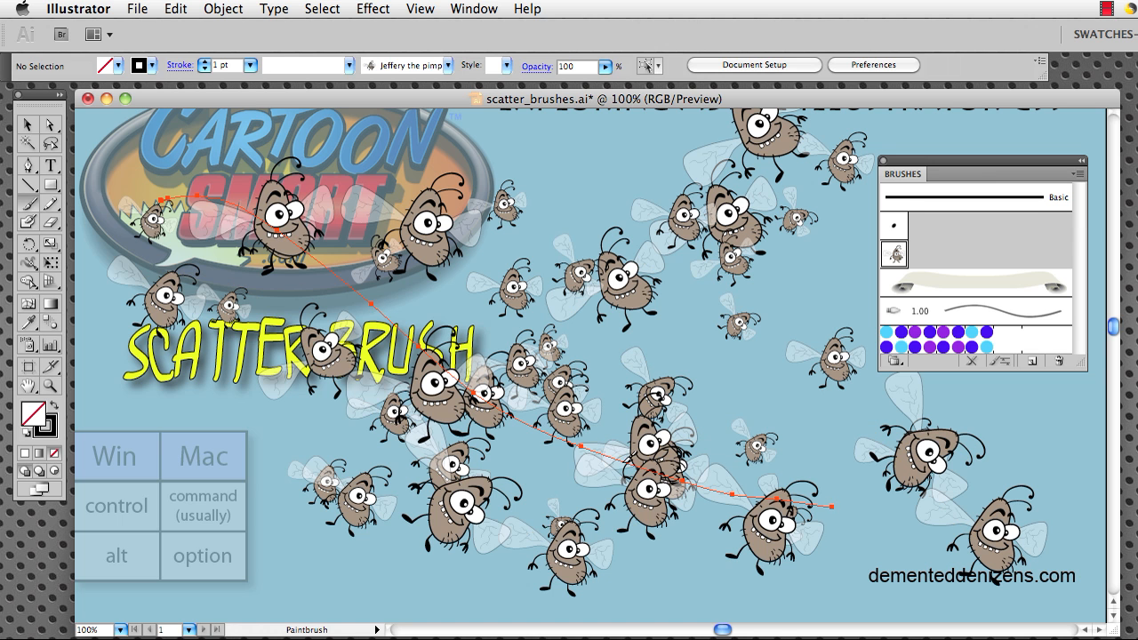
{"action": "key", "text": "super+shift+z"}
{"action": "key", "text": "super+z"}
{"action": "key", "text": "super+z"}
{"action": "key", "text": "super+z"}
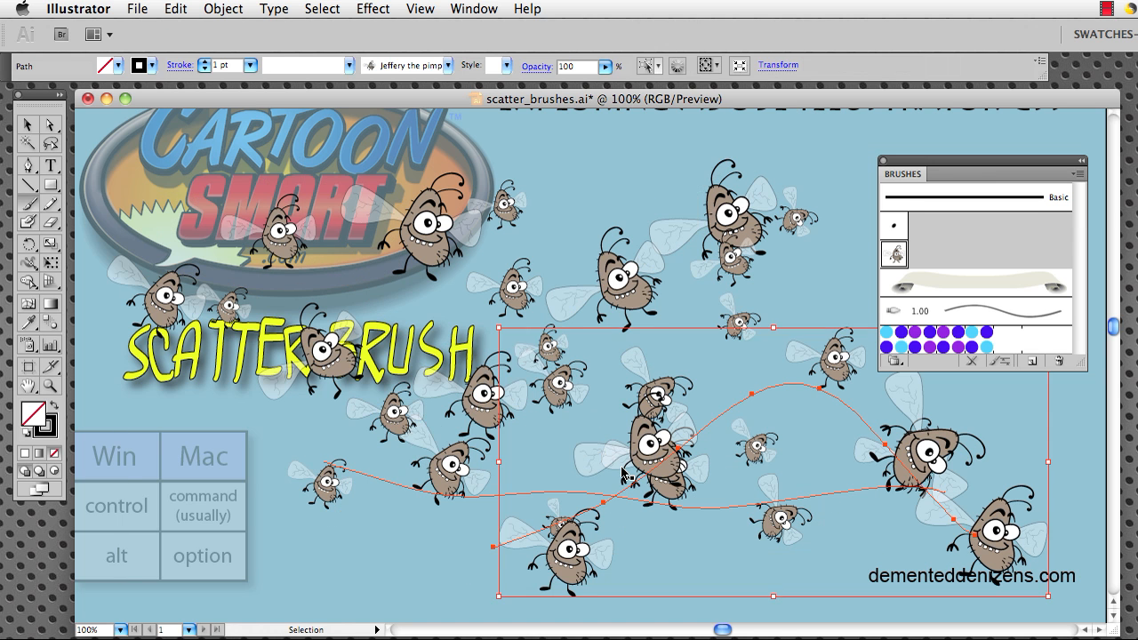
{"action": "key", "text": "super+z"}
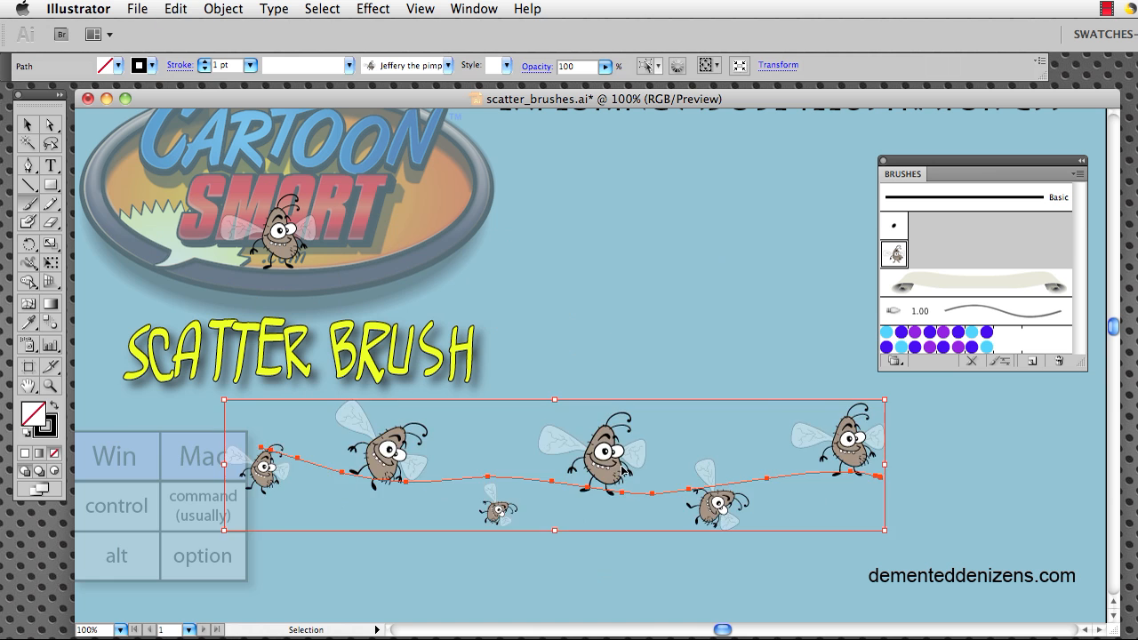
{"action": "key", "text": "super+z"}
{"action": "key", "text": "super+z"}
{"action": "key", "text": "super+z"}
{"action": "key", "text": "super+z"}
- Move the original bug artwork to the upper right edge of the logo oval
{"action": "key", "text": "b"}
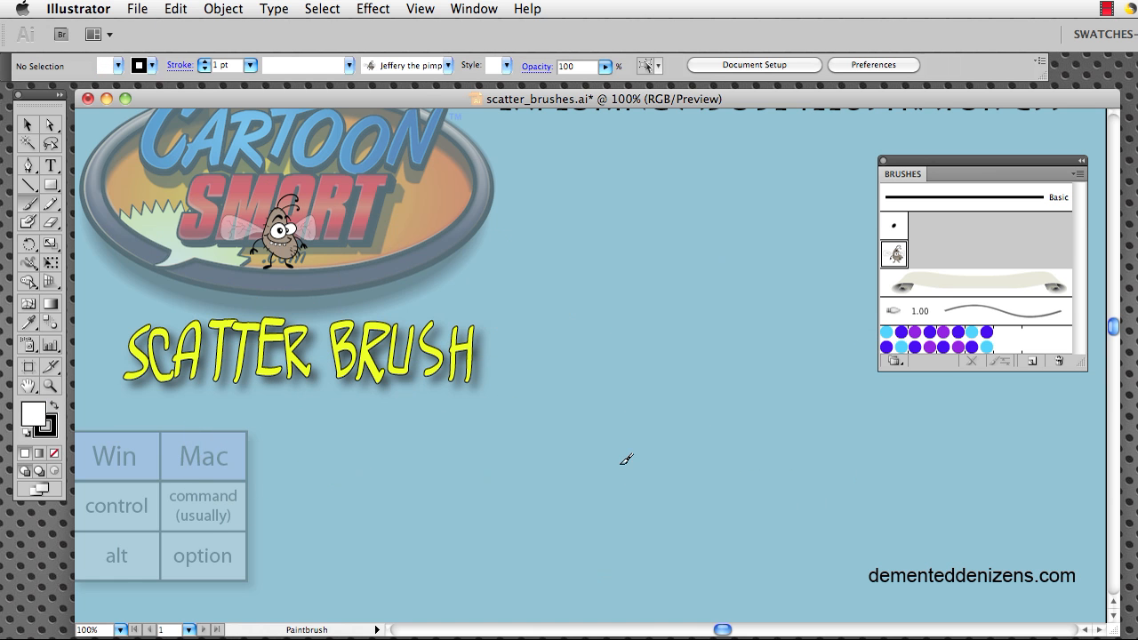
{"action": "key", "text": "v"}
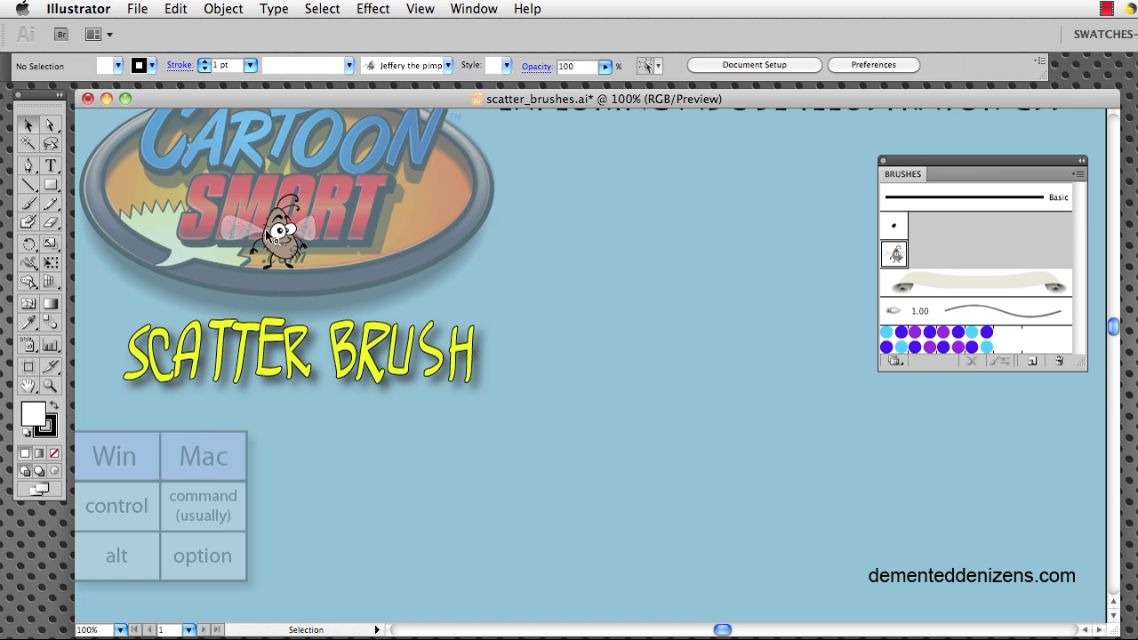
{"action": "mouse_move", "coordinate": [320, 240]}
{"action": "left_mouse_down"}
{"action": "mouse_move", "coordinate": [559, 245]}
{"action": "mouse_move", "coordinate": [557, 200]}
{"action": "mouse_move", "coordinate": [512, 211]}
{"action": "left_mouse_up"}
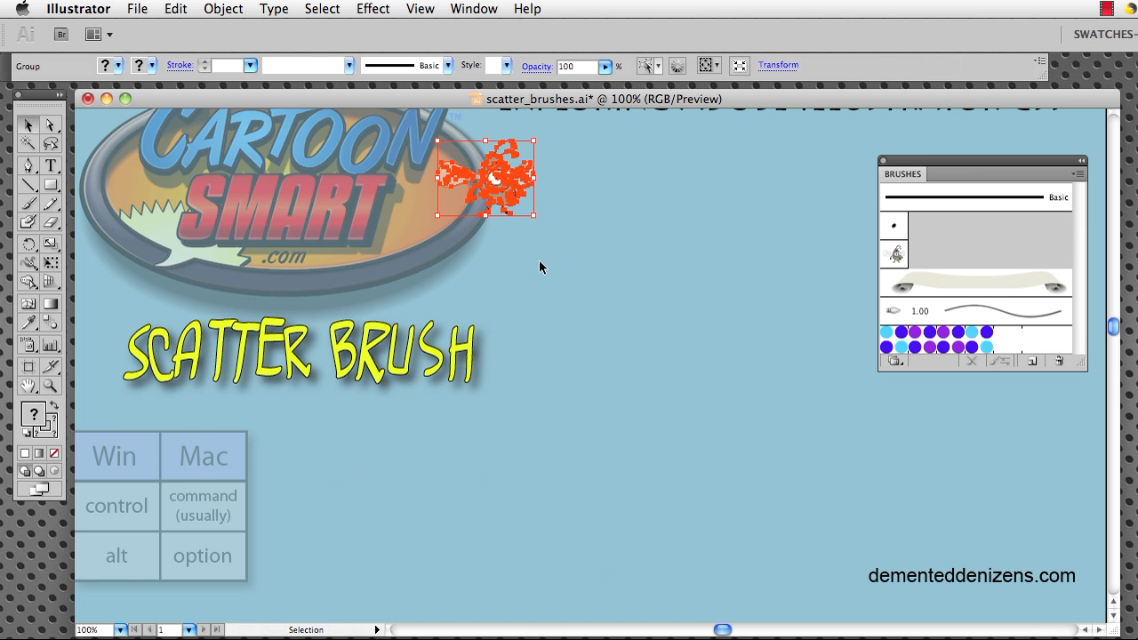
- Draw a tall rectangle in the empty area beside the title and apply the bug scatter brush to its outline
{"action": "left_click", "coordinate": [51, 185]}
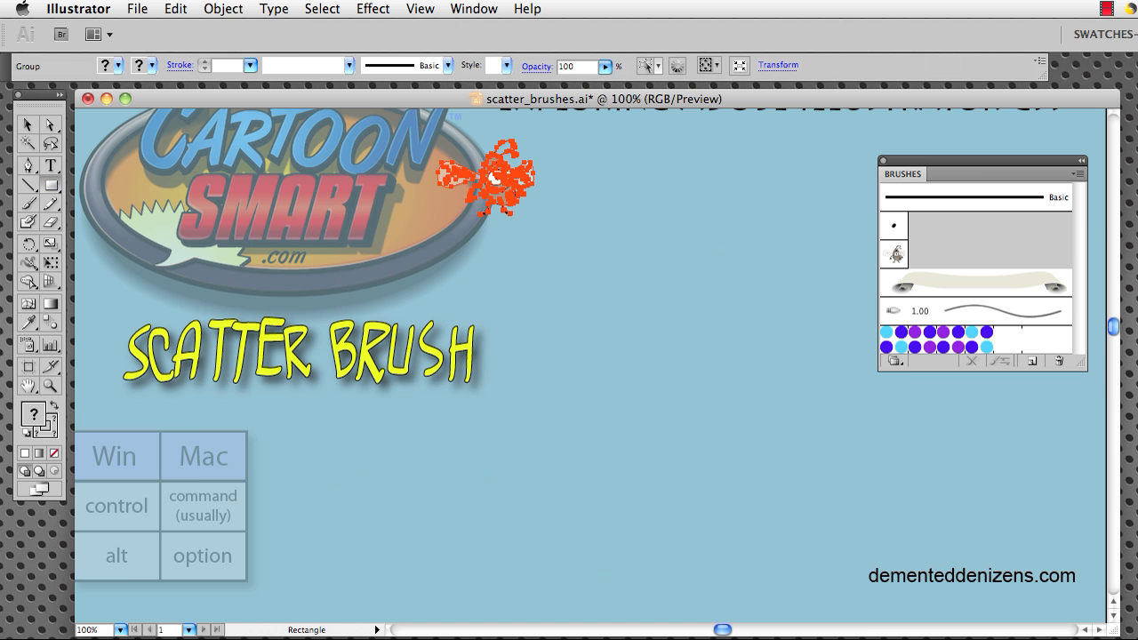
{"action": "mouse_move", "coordinate": [590, 249]}
{"action": "left_mouse_down"}
{"action": "mouse_move", "coordinate": [779, 445]}
{"action": "mouse_move", "coordinate": [818, 541]}
{"action": "left_mouse_up"}
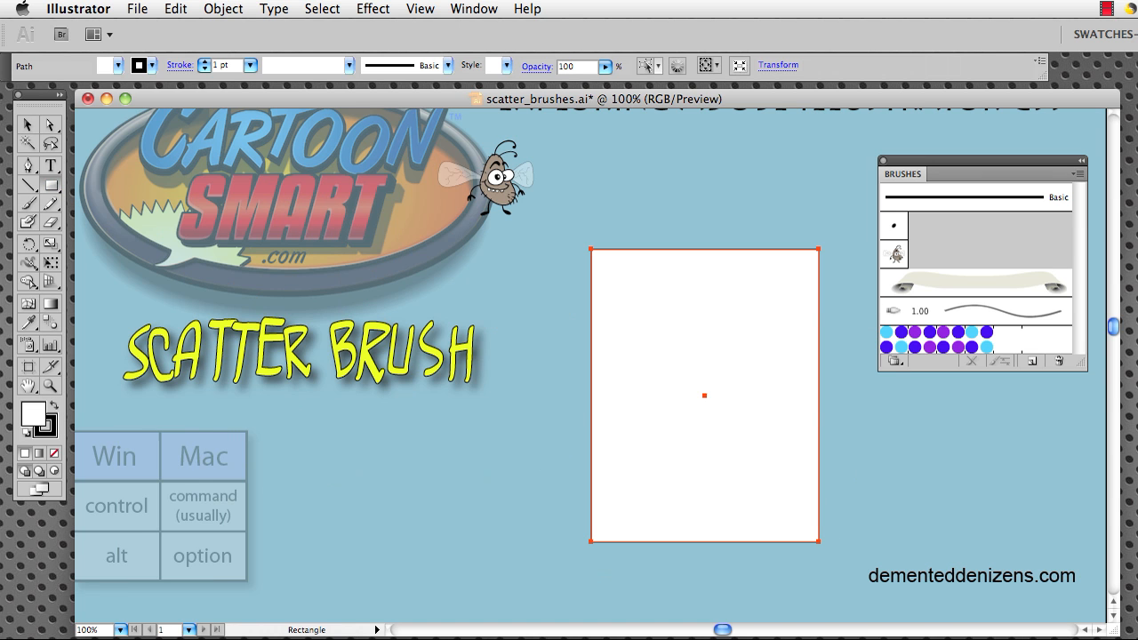
{"action": "left_click", "coordinate": [894, 255]}
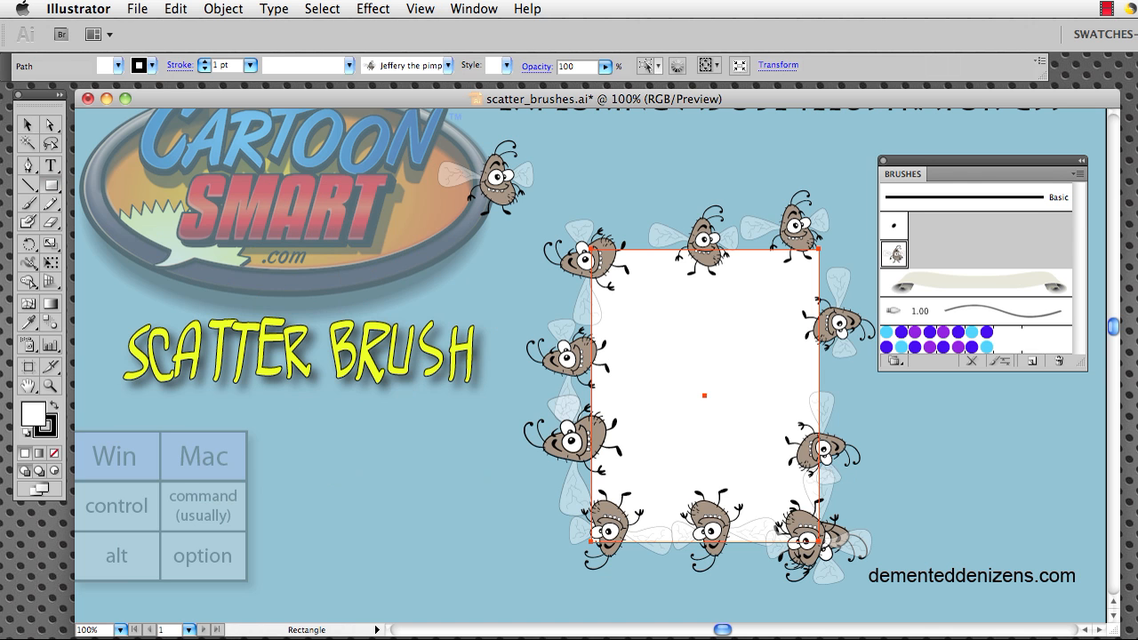
- Review the bug brush's options without changing them, and reapply the brush to the rectangle
{"action": "double_click", "coordinate": [894, 256]}
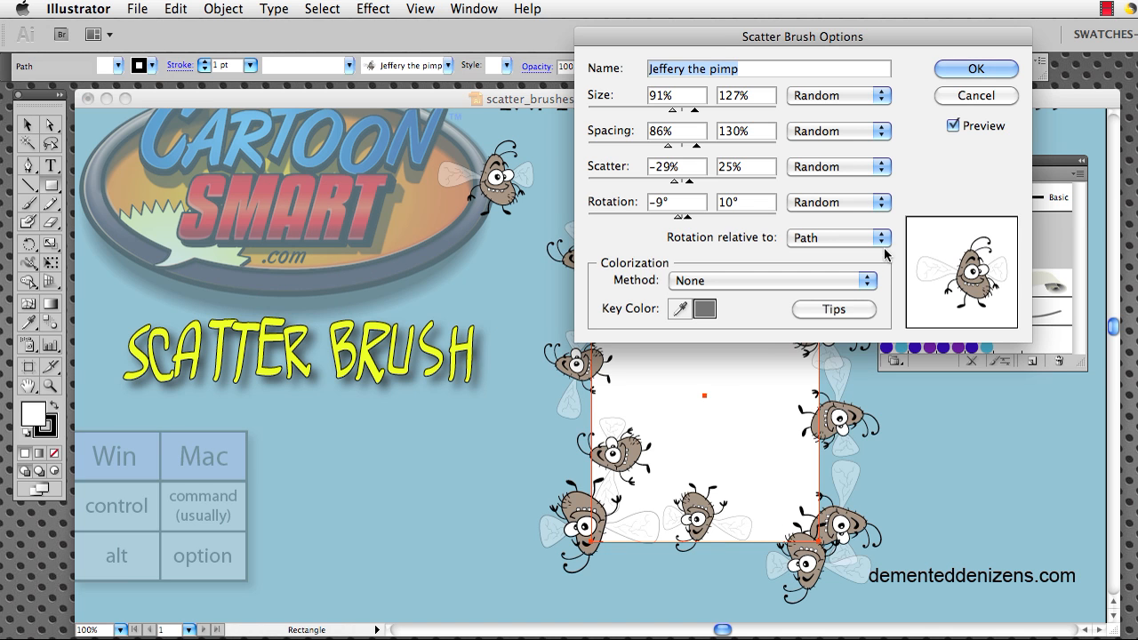
{"action": "left_click_drag", "start_coordinate": [724, 56], "coordinate": [758, 109]}
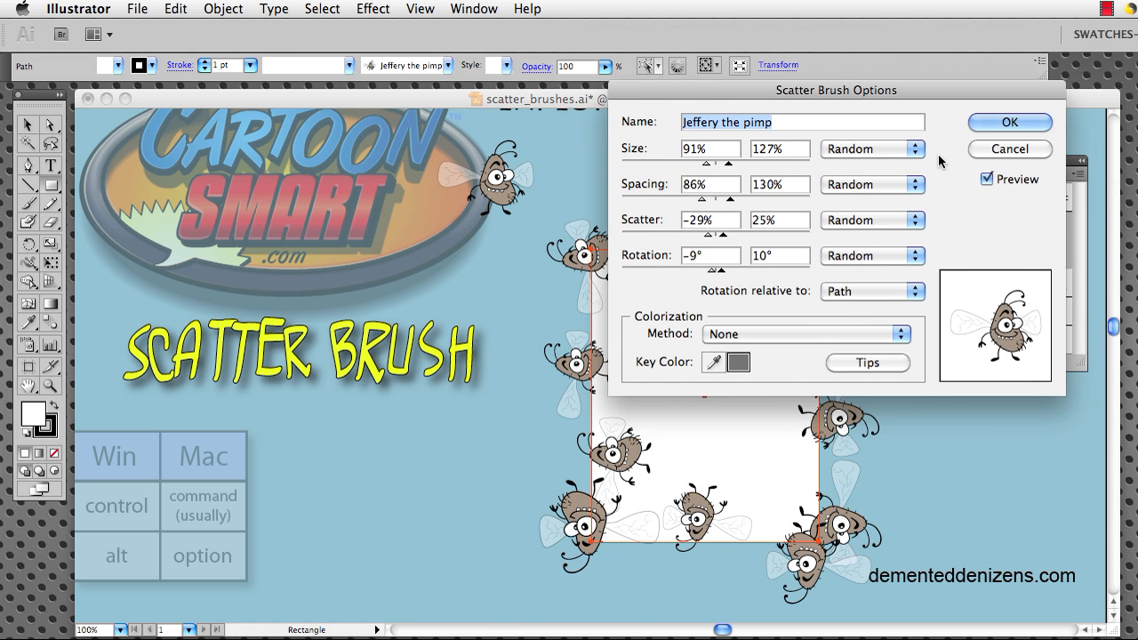
{"action": "left_click", "coordinate": [978, 151]}
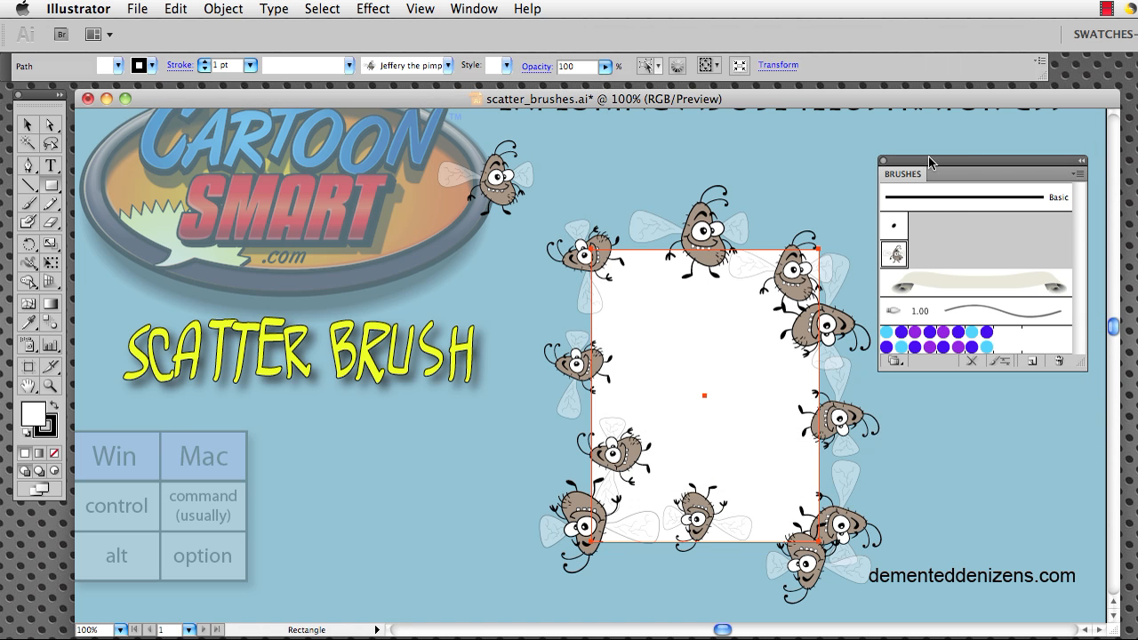
{"action": "left_click", "coordinate": [894, 254]}
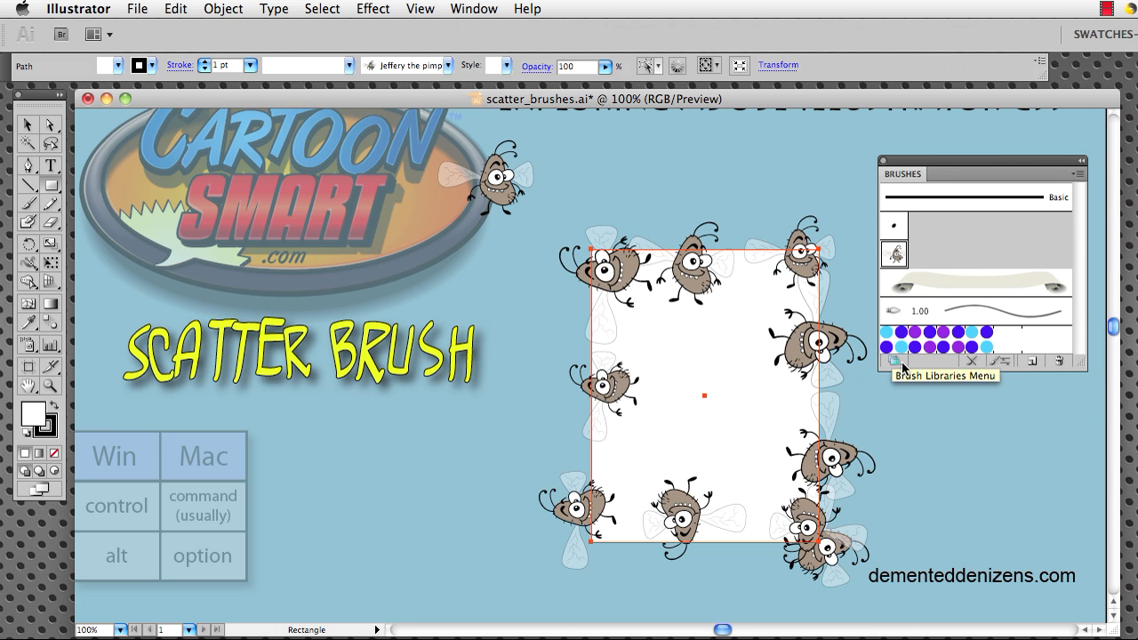
- Duplicate the bug scatter brush and review the rectangle's stroke options without changing them
{"action": "left_click", "coordinate": [1077, 175]}
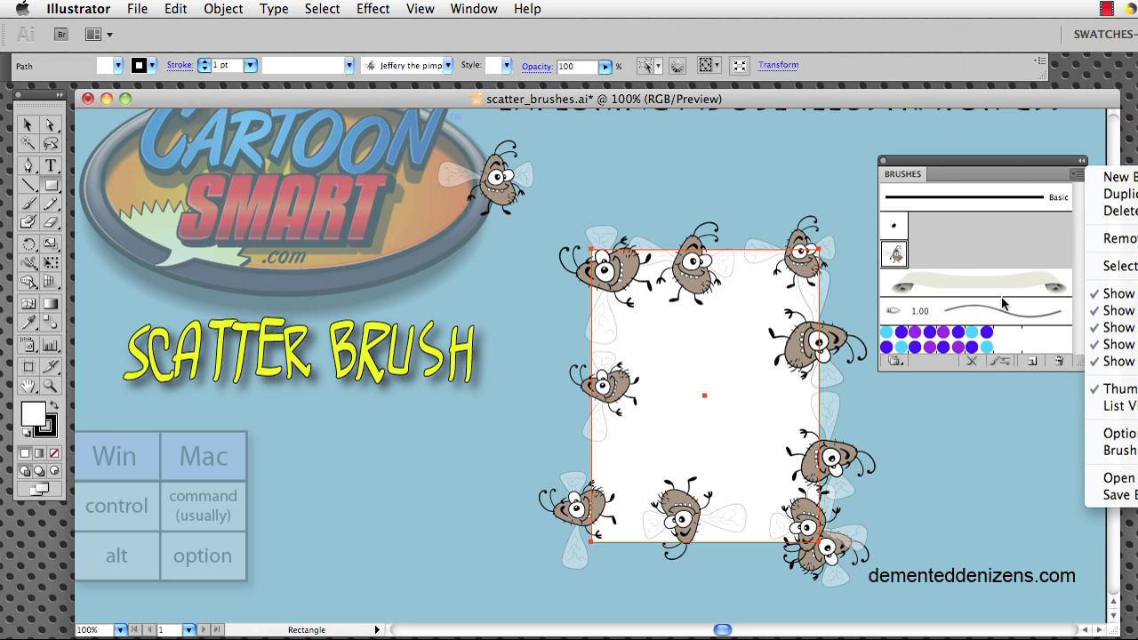
{"action": "left_click", "coordinate": [1127, 194]}
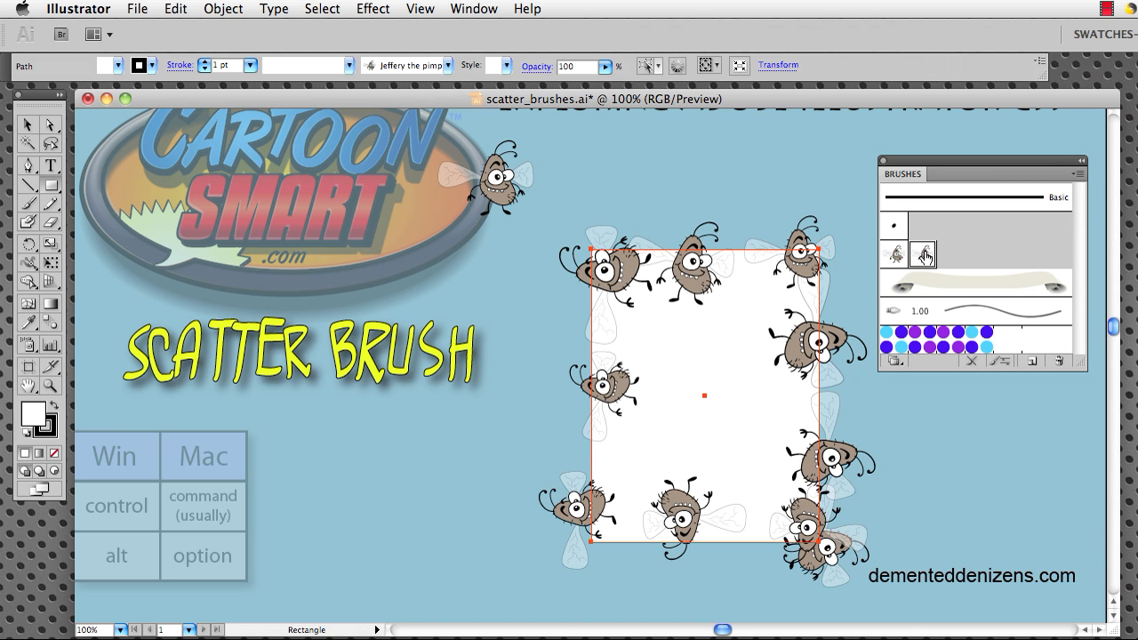
{"action": "left_click", "coordinate": [1003, 362]}
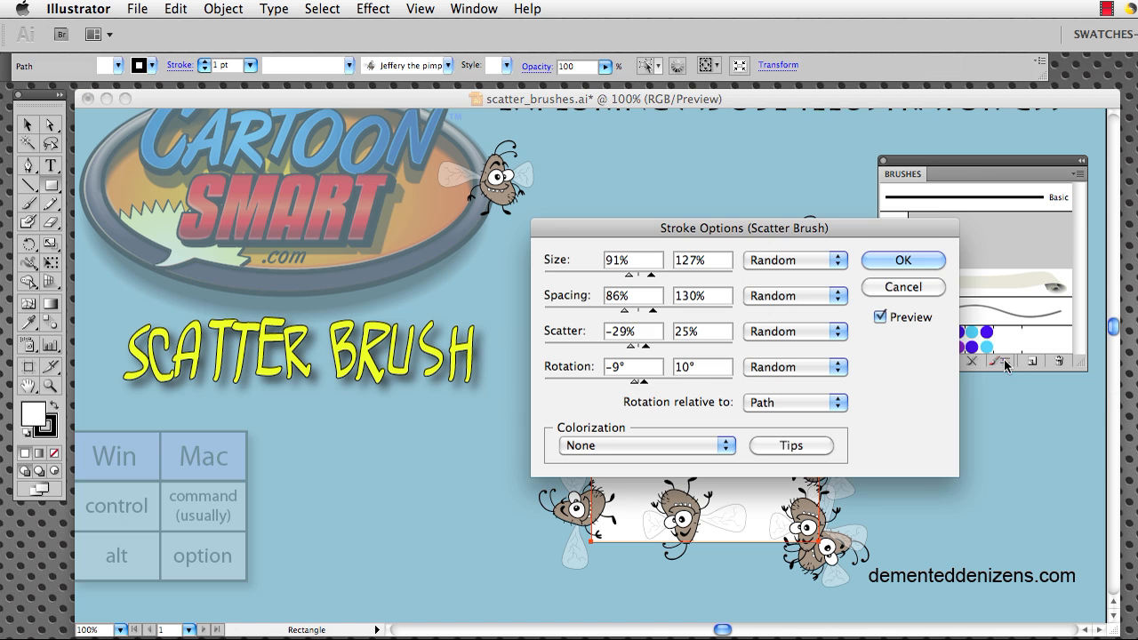
{"action": "left_click", "coordinate": [904, 286]}
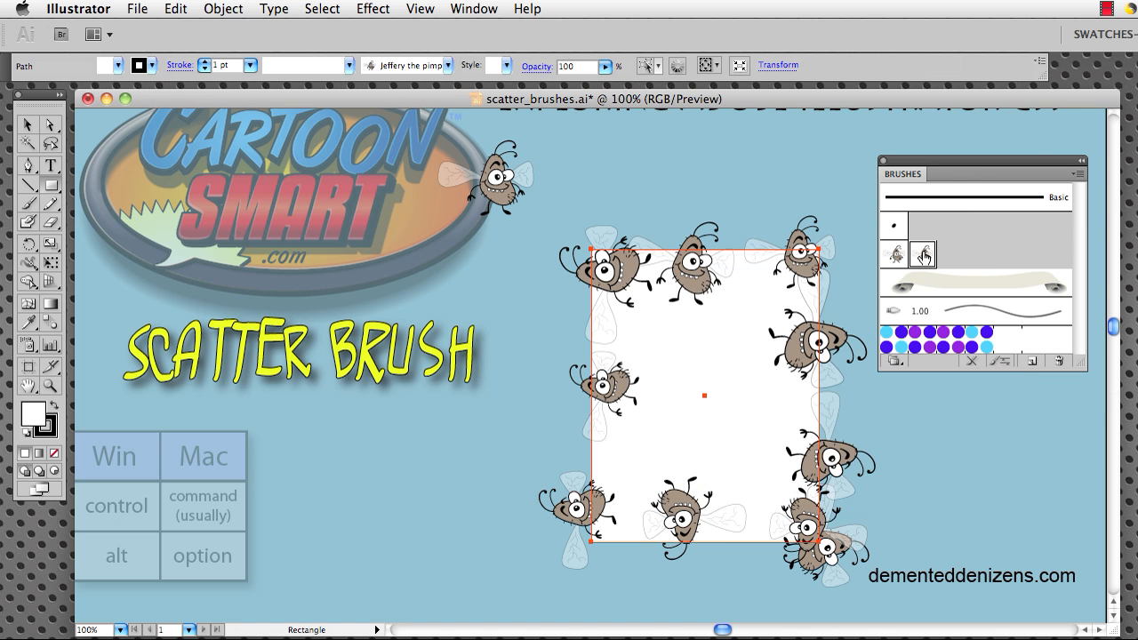
- Rename the duplicated bug scatter brush as Jeffery the pimp 2
{"action": "double_click", "coordinate": [925, 256]}
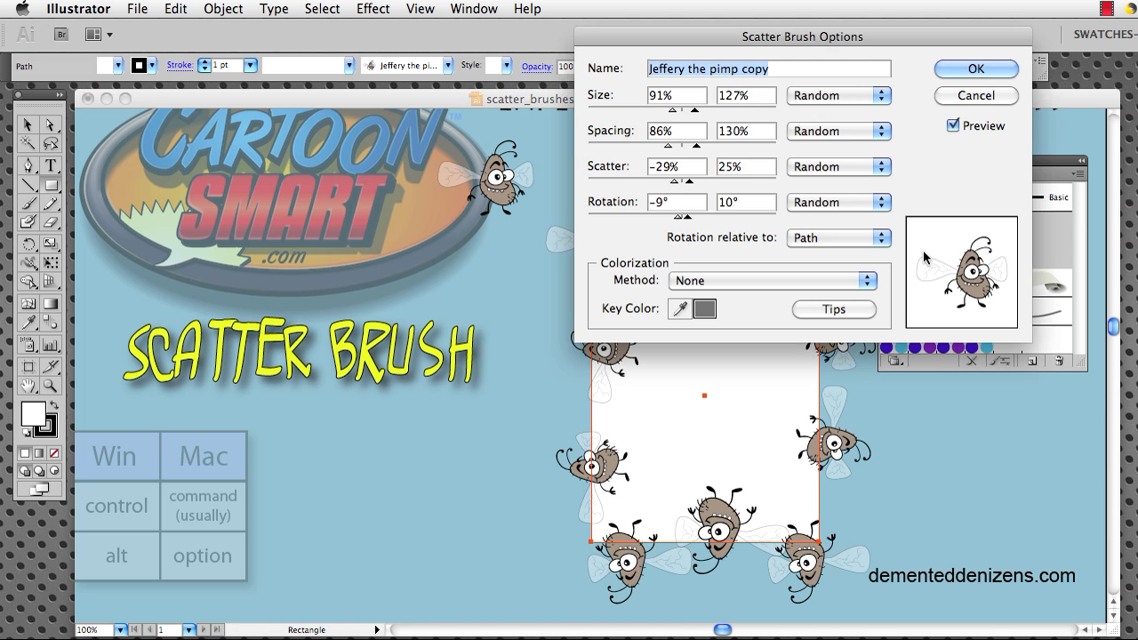
{"action": "left_click", "coordinate": [774, 71]}
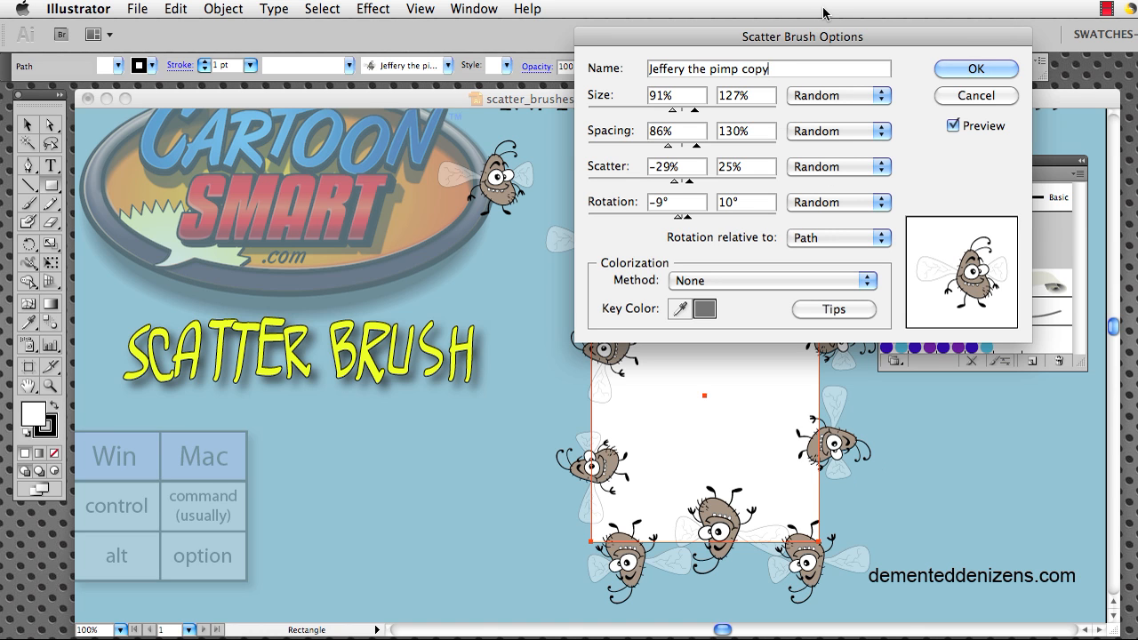
{"action": "key", "text": "BackSpace"}
{"action": "key", "text": "BackSpace"}
{"action": "key", "text": "BackSpace"}
{"action": "key", "text": "BackSpace"}
{"action": "type", "text": "2"}
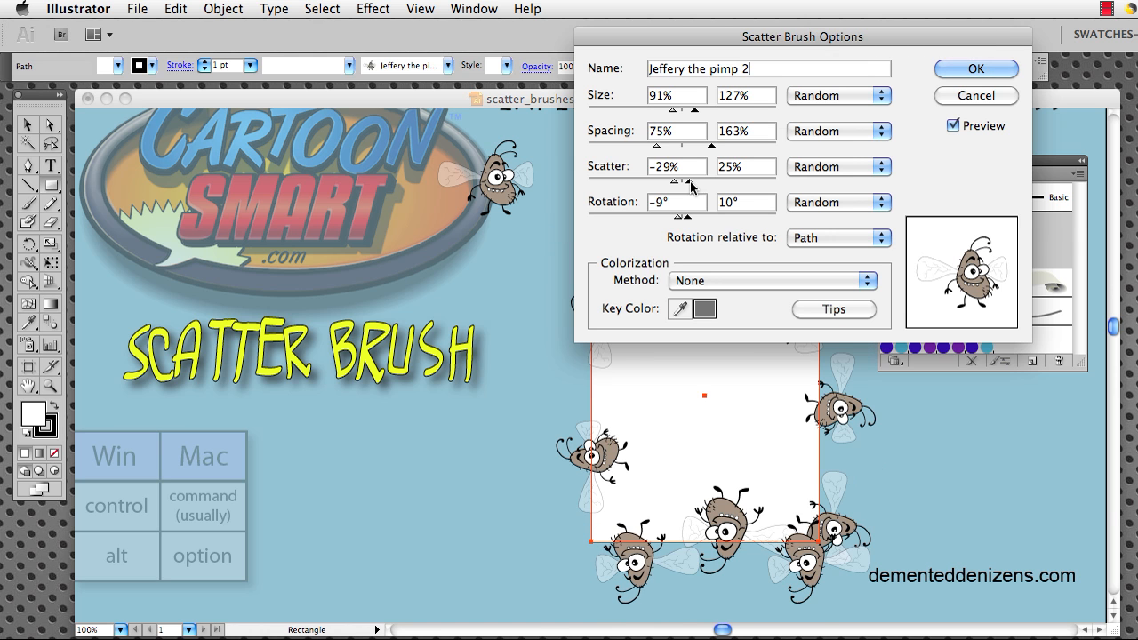
- Set the duplicate brush's random ranges to size 85–140%, spacing 75–163%, scatter -76% to 102% and rotation -39° to 45°, and apply them
{"action": "mouse_move", "coordinate": [690, 183]}
{"action": "left_mouse_down"}
{"action": "mouse_move", "coordinate": [704, 185]}
{"action": "mouse_move", "coordinate": [667, 183]}
{"action": "left_mouse_up"}
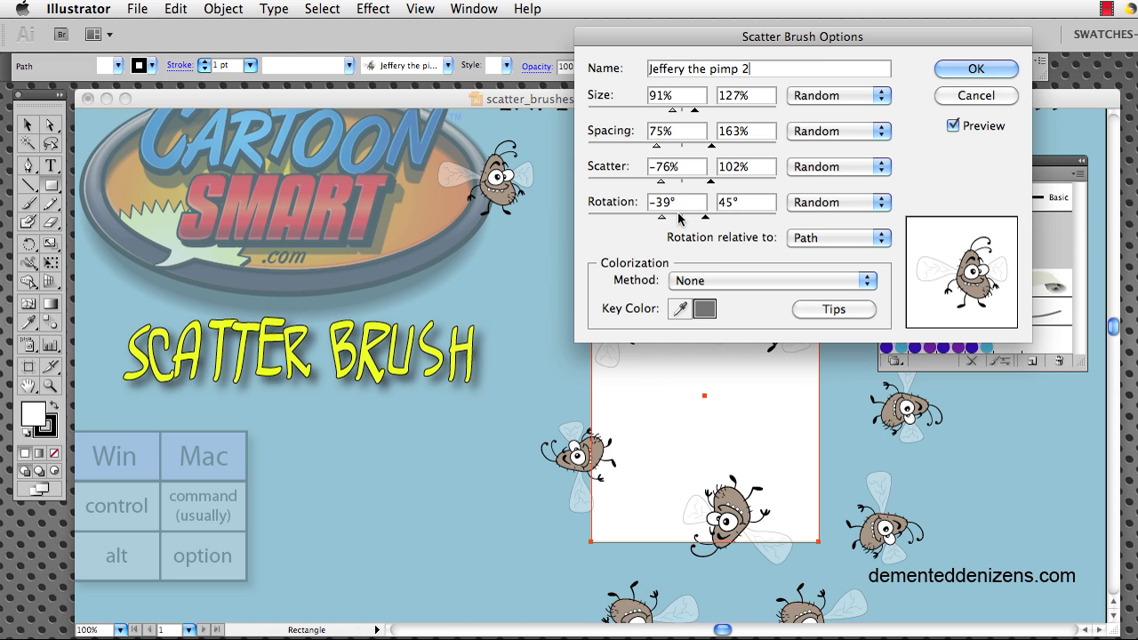
{"action": "left_click_drag", "start_coordinate": [672, 111], "coordinate": [702, 113]}
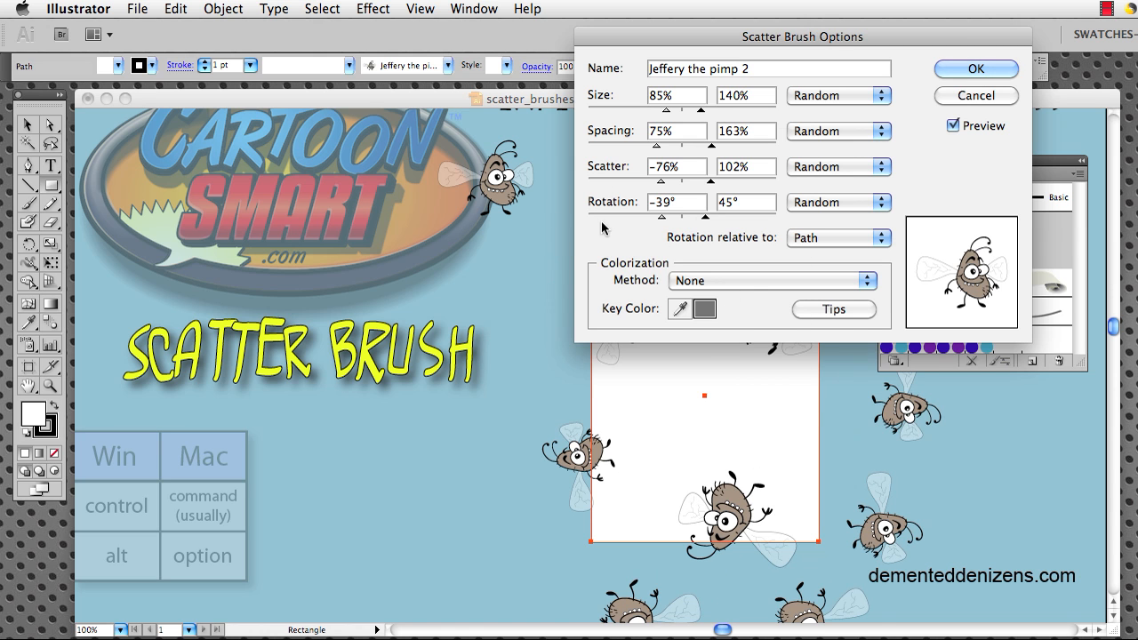
{"action": "left_click", "coordinate": [967, 69]}
{"action": "left_click", "coordinate": [690, 358]}
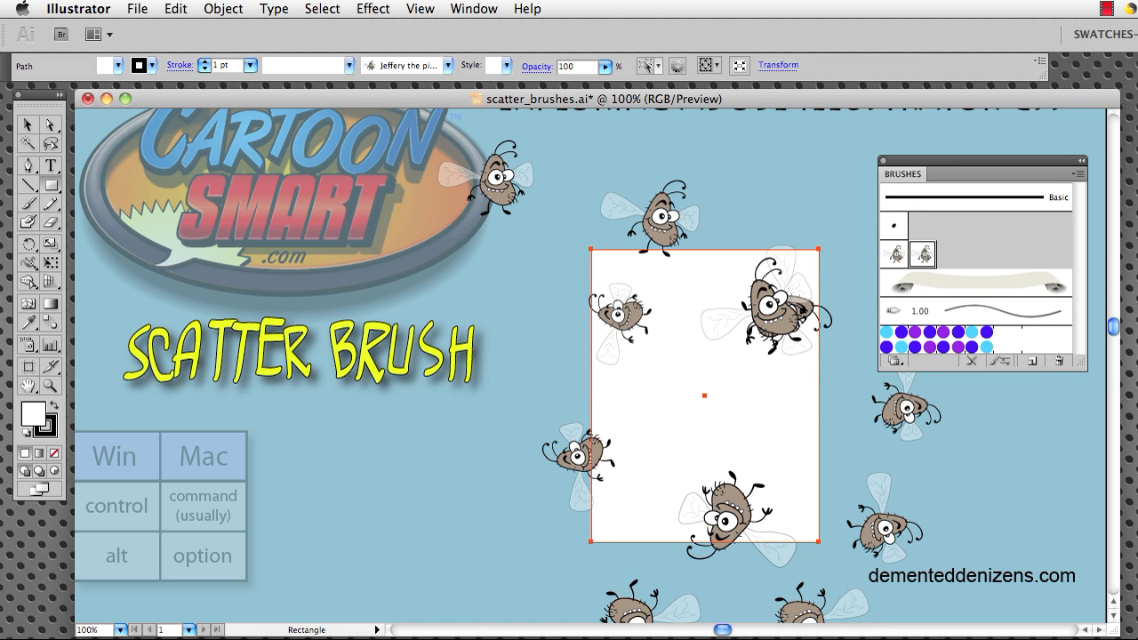
- Alternate the rectangle's outline between the original and duplicate bug brushes to compare them, ending with the duplicate
{"action": "left_click", "coordinate": [896, 255]}
{"action": "left_click", "coordinate": [924, 256]}
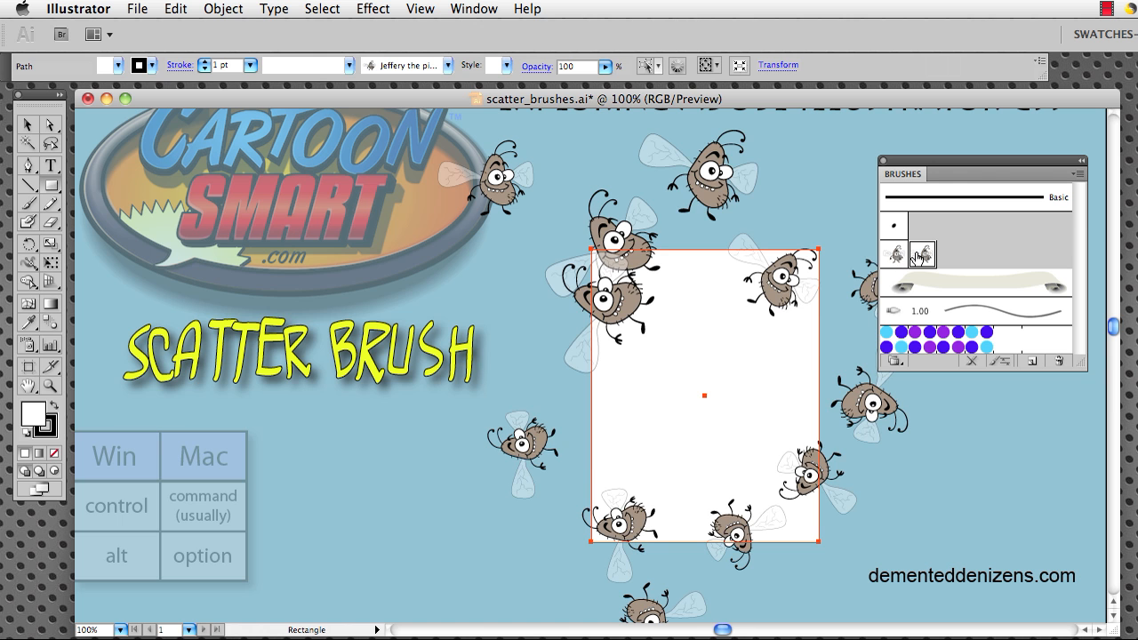
{"action": "left_click", "coordinate": [900, 257]}
{"action": "left_click", "coordinate": [900, 257]}
{"action": "left_click", "coordinate": [924, 256]}
{"action": "left_click", "coordinate": [898, 257]}
{"action": "left_click", "coordinate": [923, 257]}
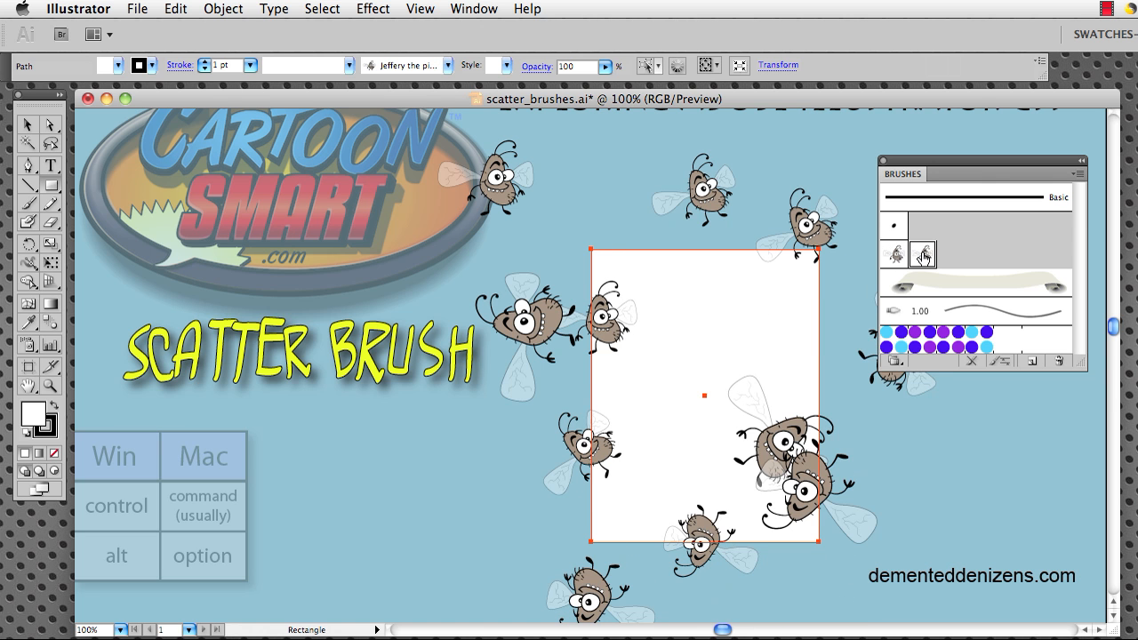
{"action": "left_click", "coordinate": [899, 258]}
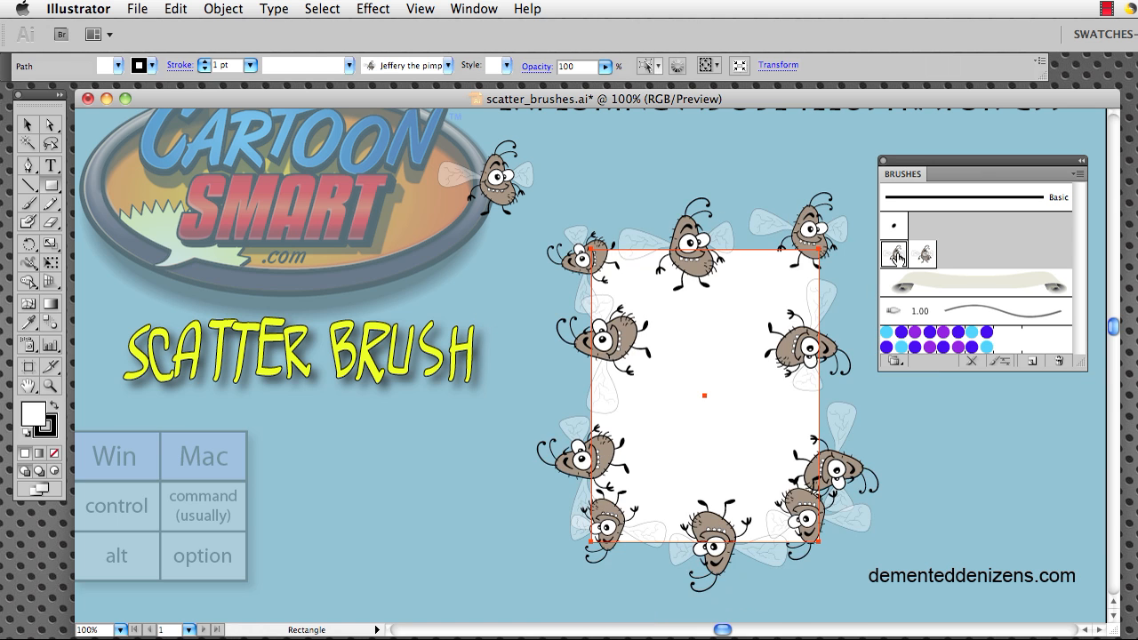
{"action": "left_click", "coordinate": [898, 258]}
{"action": "left_click", "coordinate": [925, 256]}
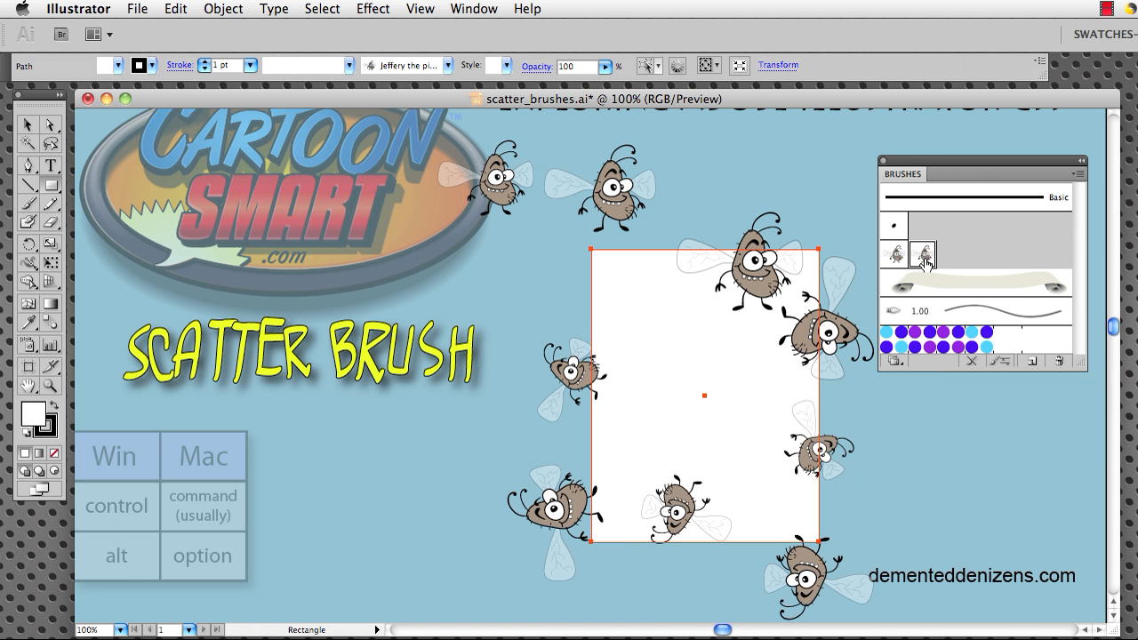
- Remove the rectangle's white fill and deselect it to view only the scattered bugs
{"action": "left_click", "coordinate": [55, 457]}
{"action": "left_click", "coordinate": [37, 124]}
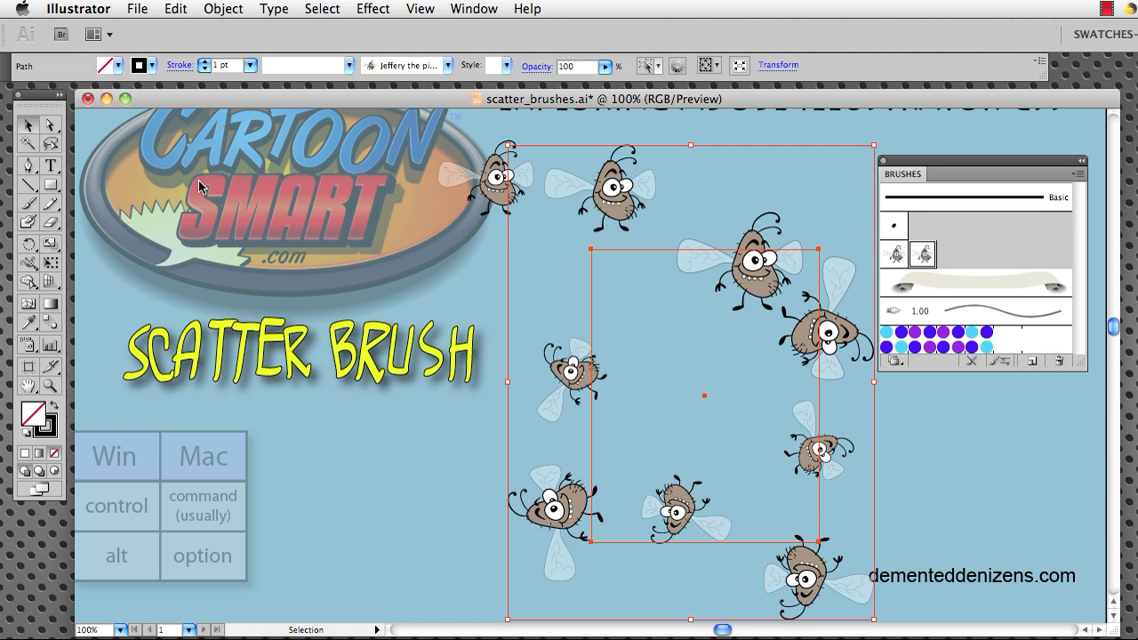
{"action": "left_click", "coordinate": [496, 293]}
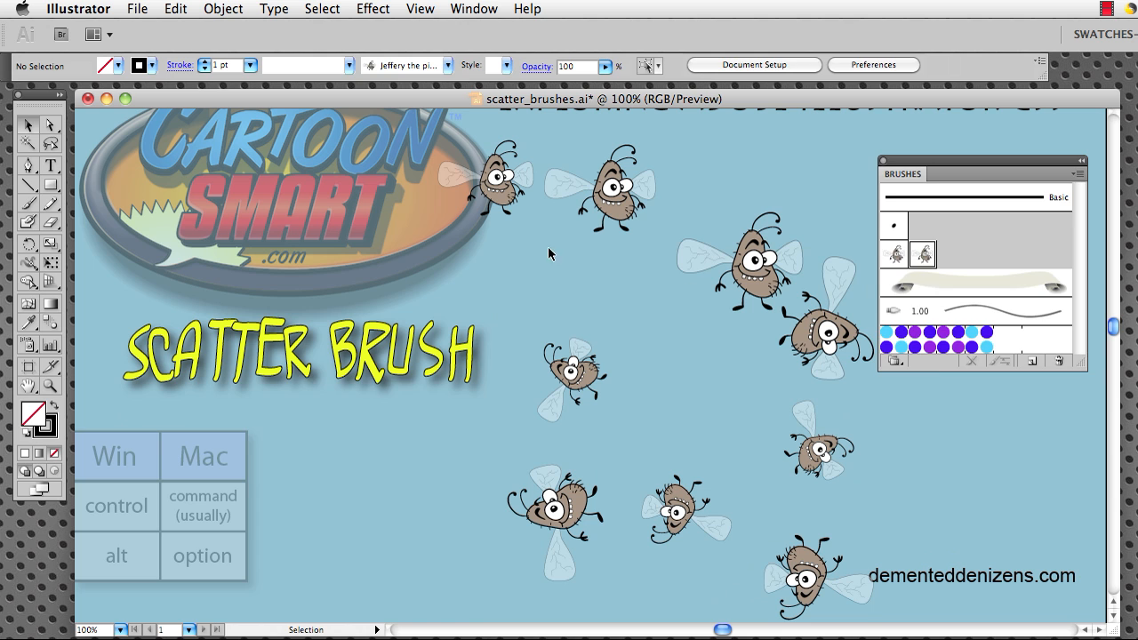
- Reselect the bug-outlined rectangle and move the brush collection below the Scatter Brush title to free the area beside the shape
{"action": "left_click", "coordinate": [723, 296]}
{"action": "mouse_move", "coordinate": [937, 165]}
{"action": "left_mouse_down"}
{"action": "mouse_move", "coordinate": [305, 407]}
{"action": "mouse_move", "coordinate": [322, 410]}
{"action": "left_mouse_up"}
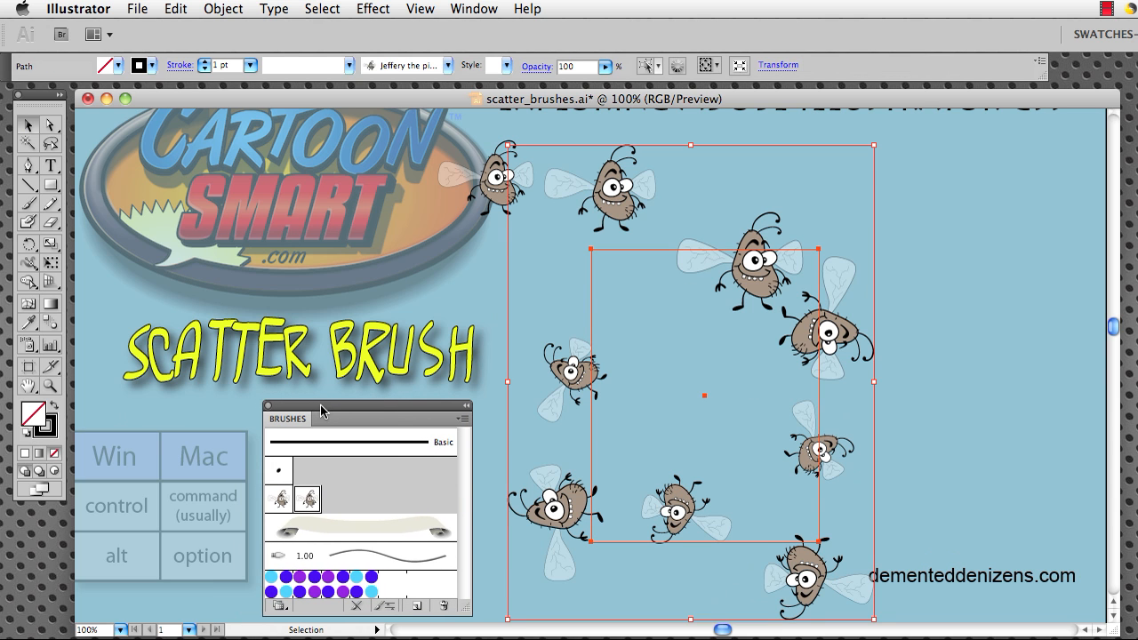